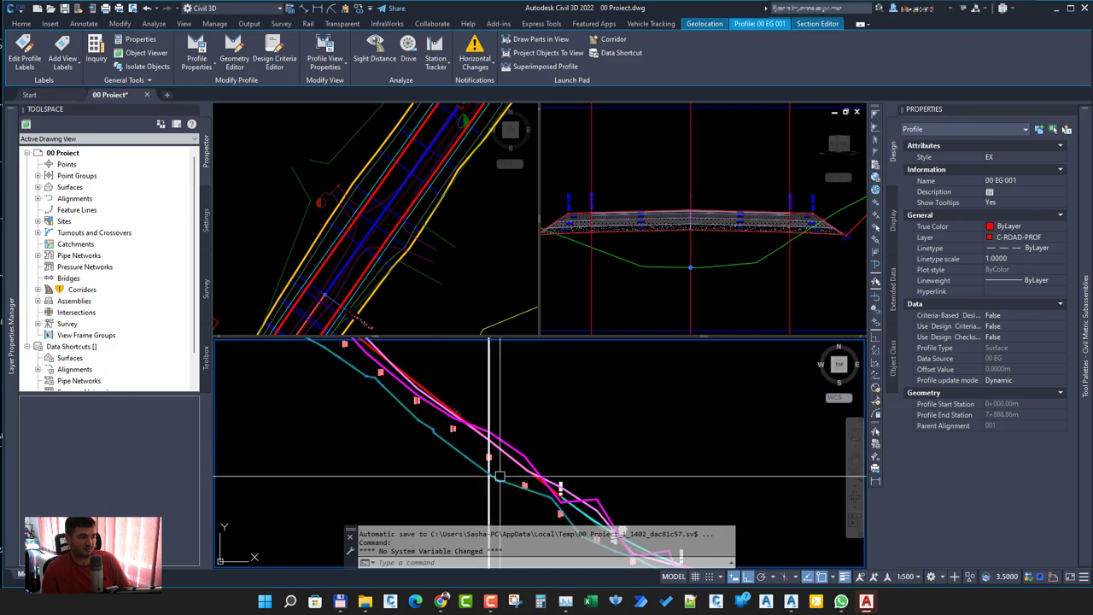
Step: Switch between the profile and cross-section viewports, panning, zooming and orbiting to frame the road section
{"action": "left_click", "coordinate": [712, 271]}
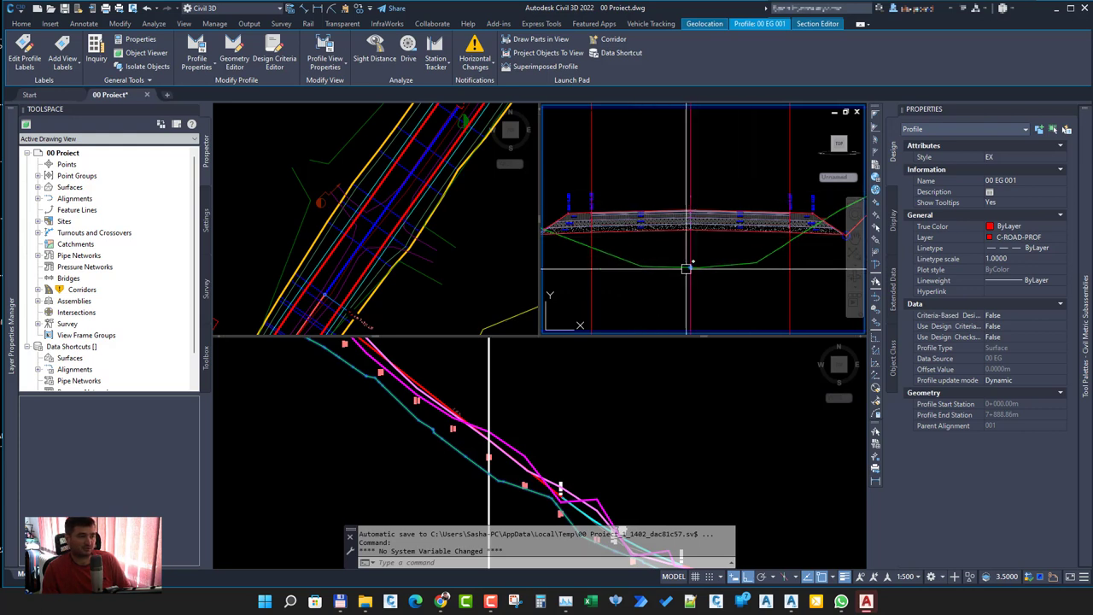
{"action": "scroll", "coordinate": [698, 265], "scroll_direction": "up", "scroll_amount": 2}
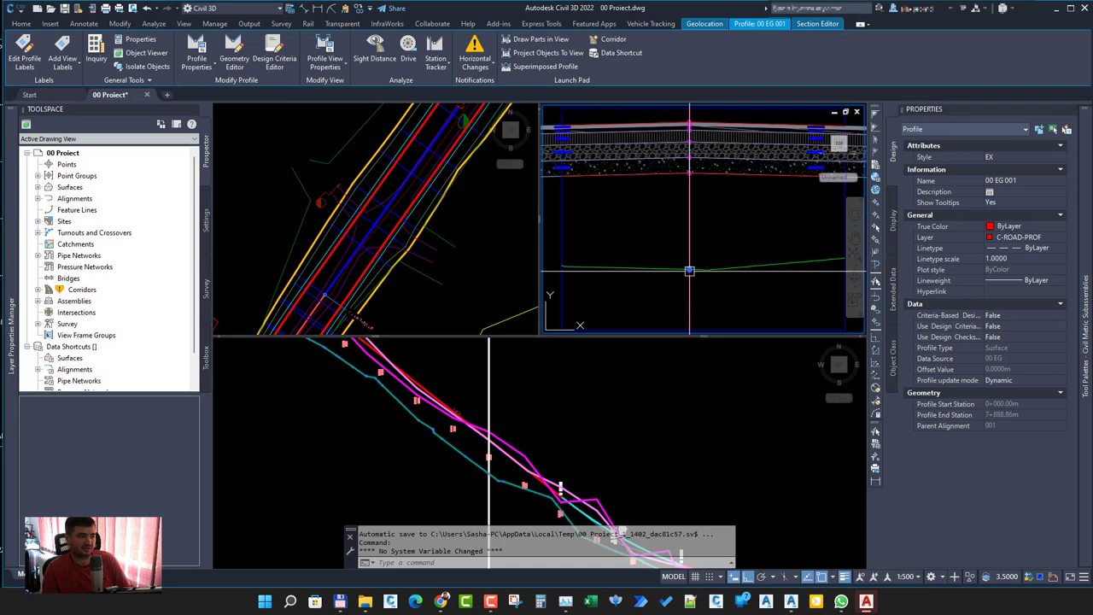
{"action": "scroll", "coordinate": [690, 273], "scroll_direction": "down", "scroll_amount": 3}
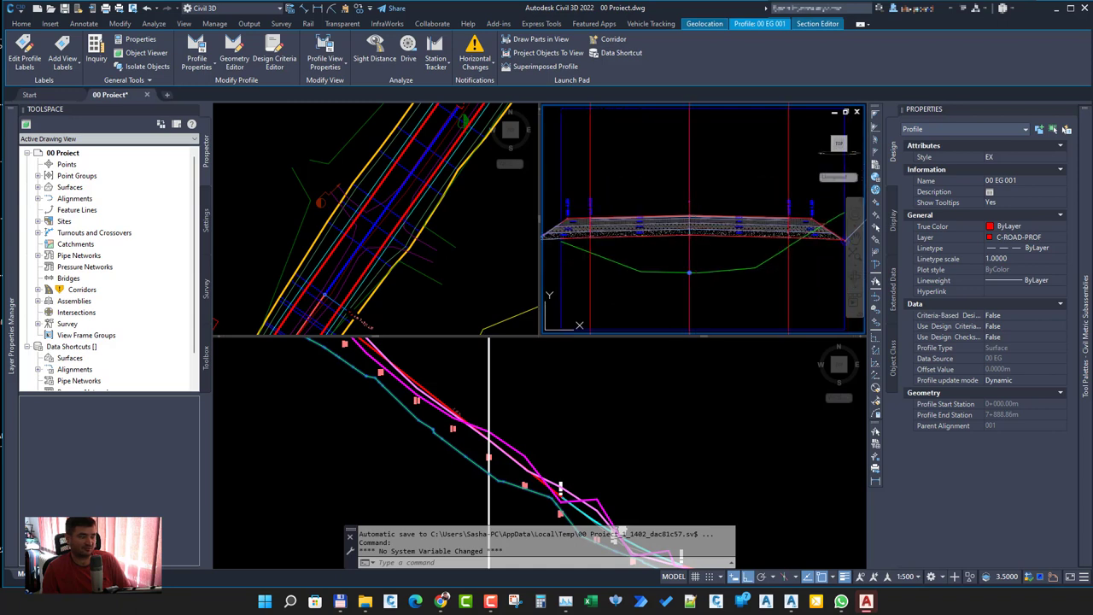
{"action": "middle_click_drag", "start_coordinate": [689, 273], "coordinate": [690, 275]}
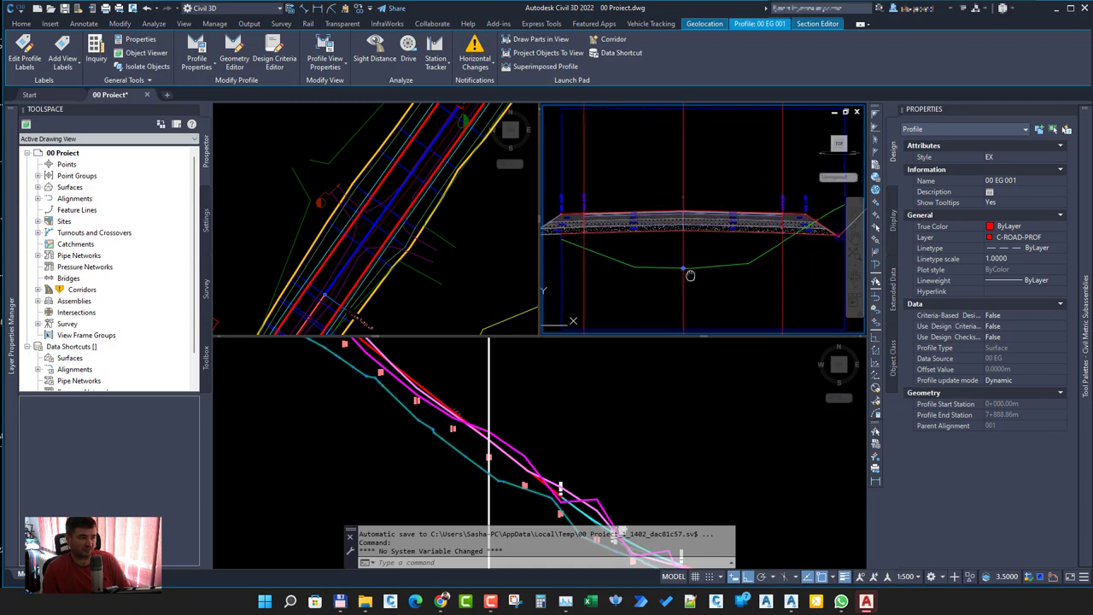
{"action": "left_click", "coordinate": [425, 437]}
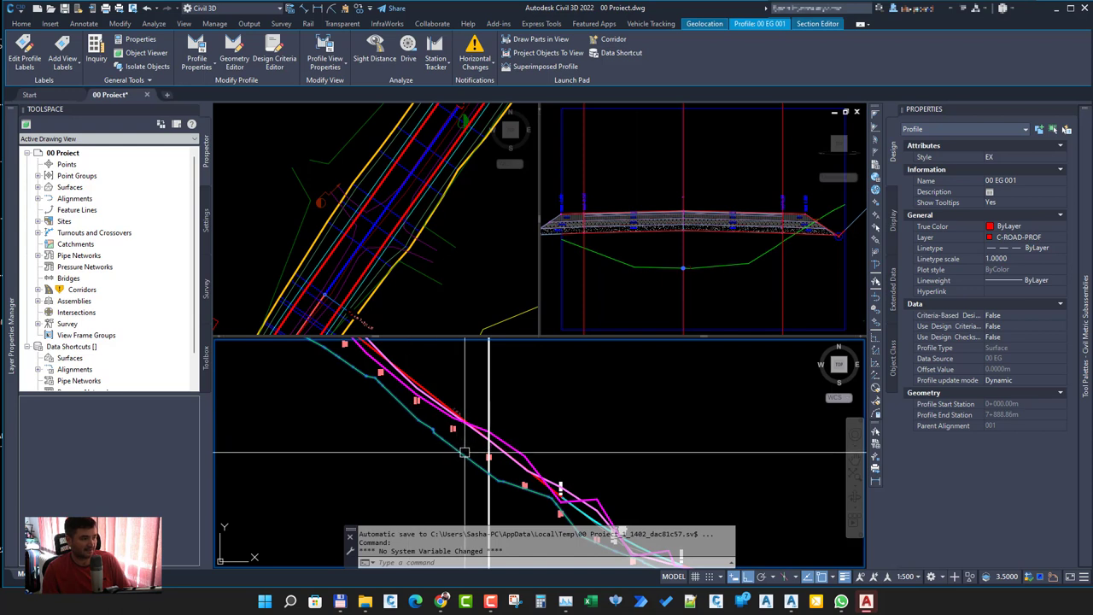
{"action": "left_click", "coordinate": [657, 290]}
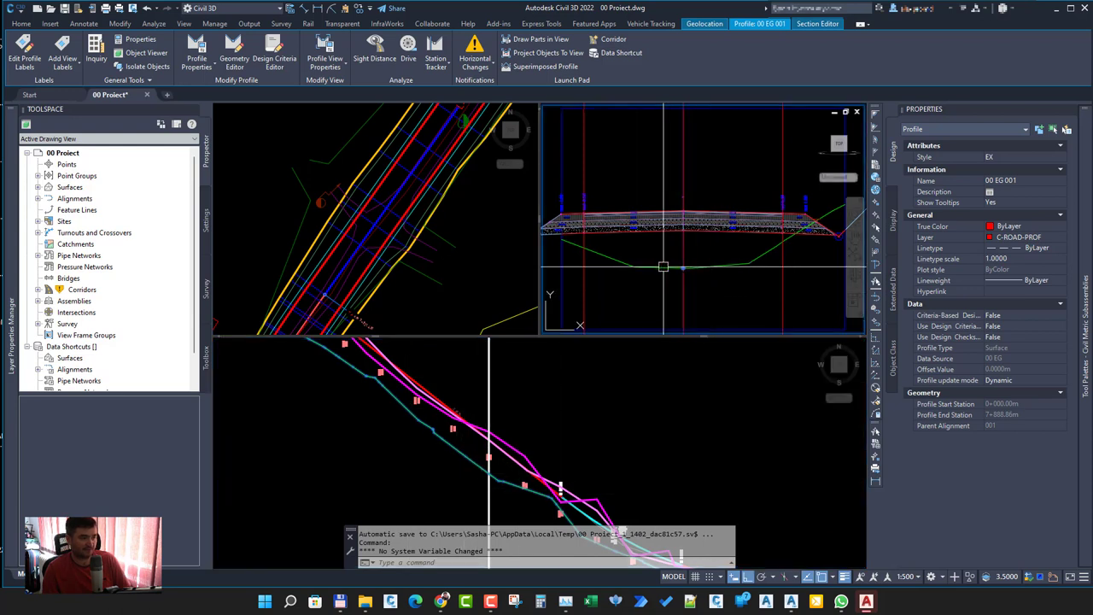
{"action": "scroll", "coordinate": [597, 236], "scroll_direction": "down", "scroll_amount": 3}
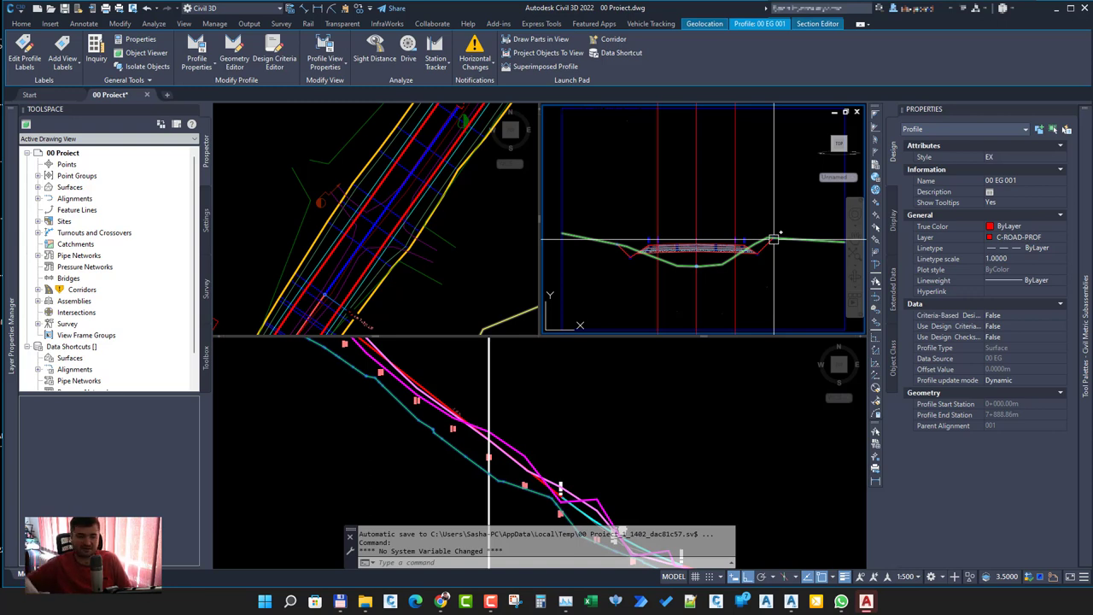
{"action": "mouse_move", "coordinate": [773, 238]}
{"action": "middle_mouse_down", "text": "shift"}
{"action": "mouse_move", "coordinate": [762, 258]}
{"action": "mouse_move", "coordinate": [716, 261]}
{"action": "middle_mouse_up", "text": "shift"}
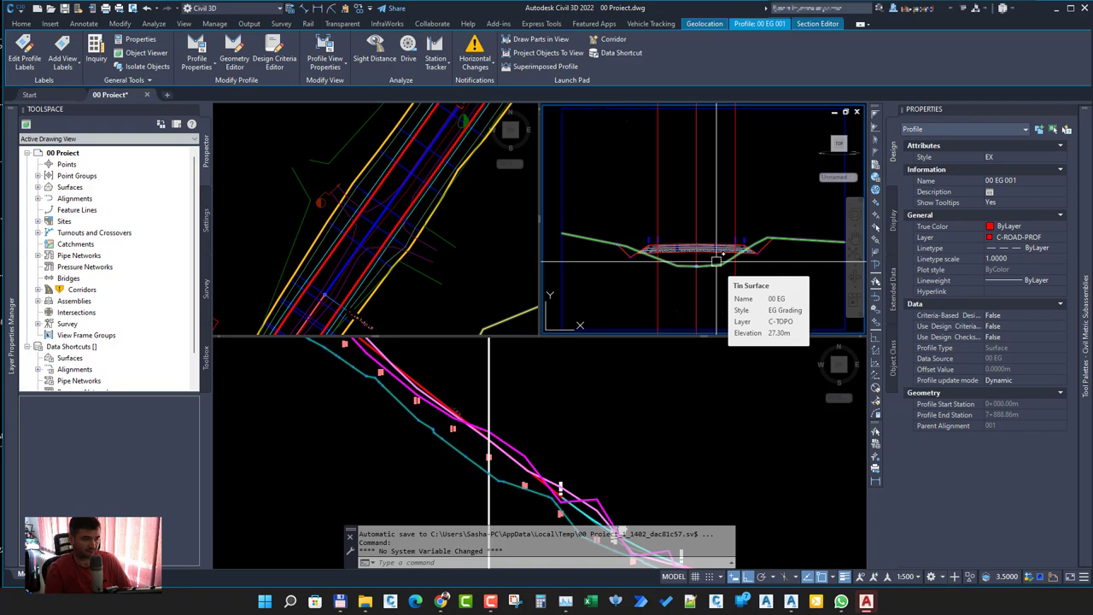
{"action": "left_click", "coordinate": [432, 459]}
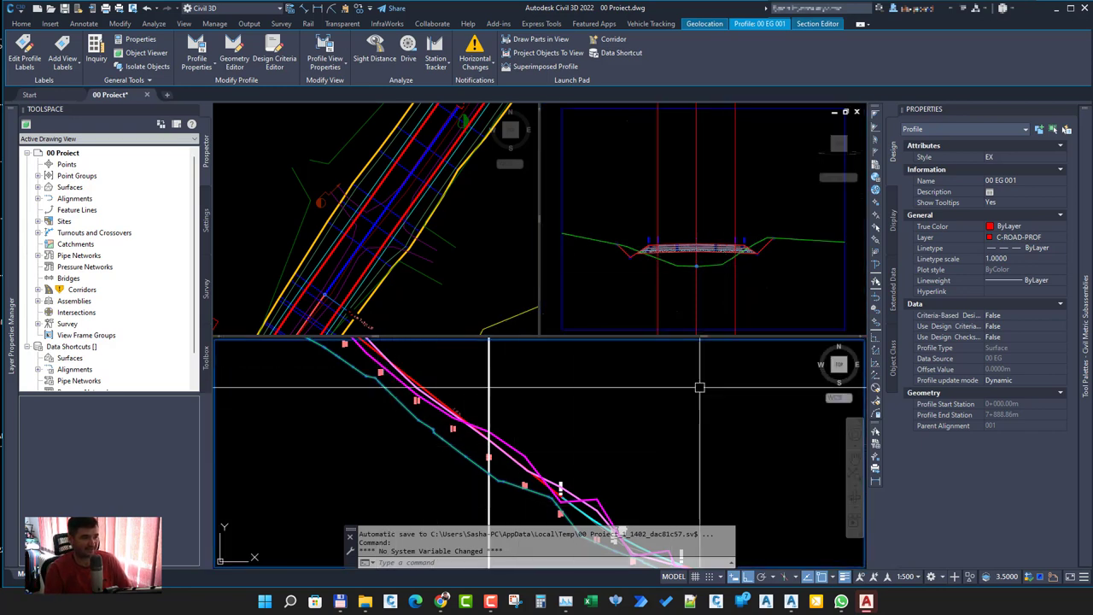
{"action": "left_click", "coordinate": [714, 302]}
{"action": "scroll", "coordinate": [718, 266], "scroll_direction": "up", "scroll_amount": 2}
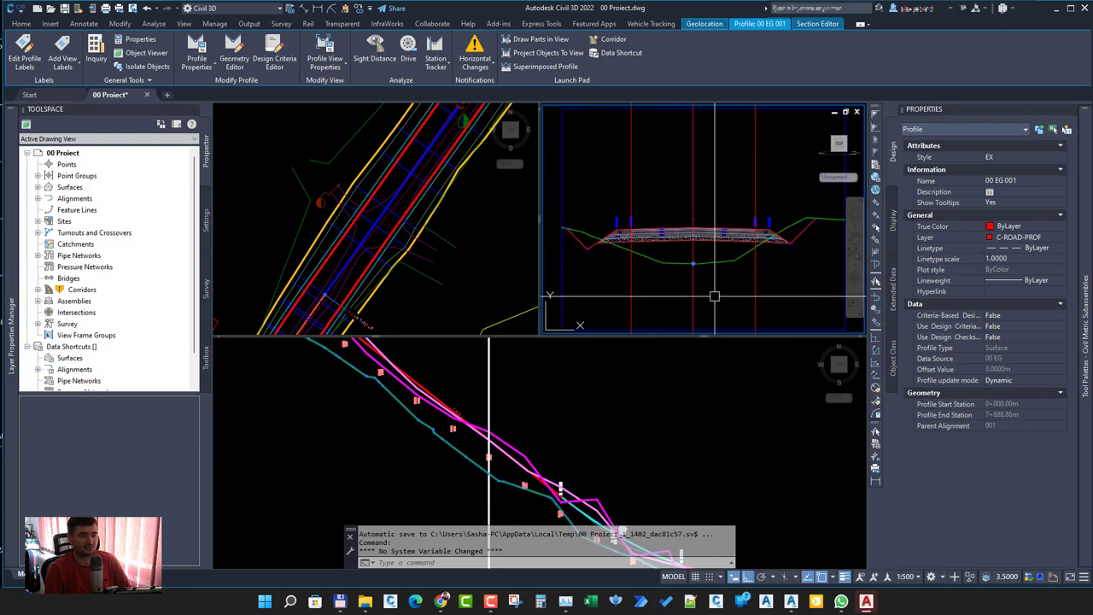
{"action": "scroll", "coordinate": [755, 252], "scroll_direction": "down", "scroll_amount": 2}
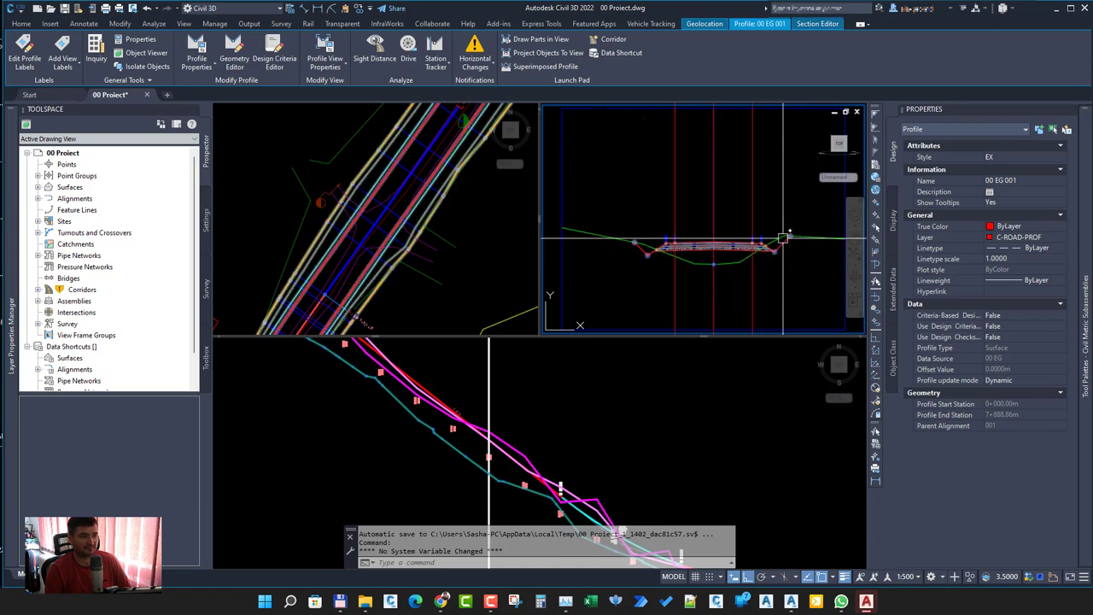
{"action": "scroll", "coordinate": [727, 242], "scroll_direction": "up", "scroll_amount": 3}
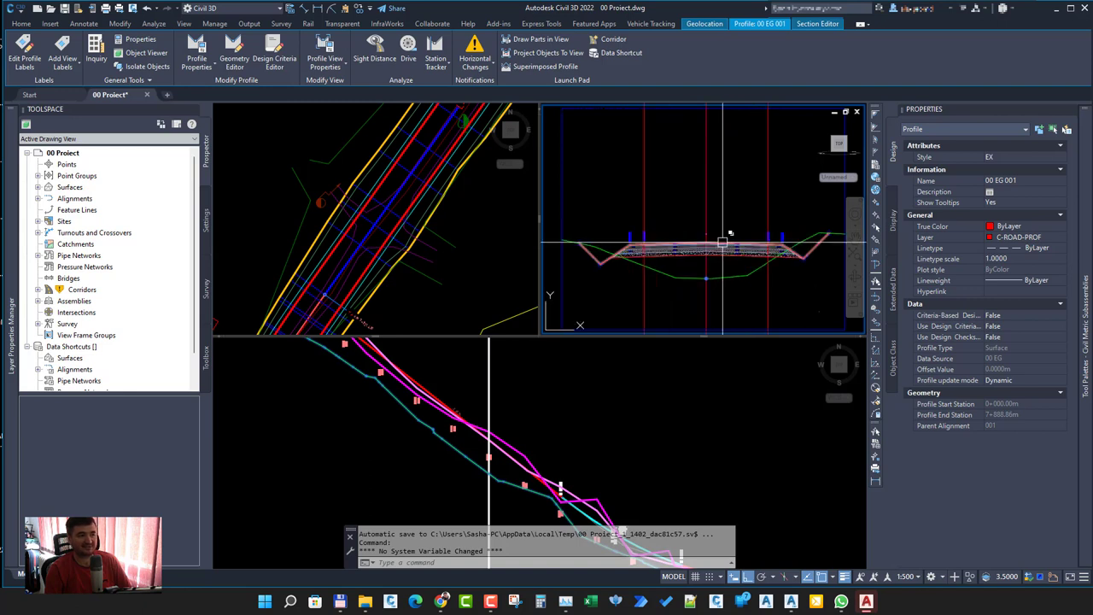
{"action": "left_click", "coordinate": [556, 445]}
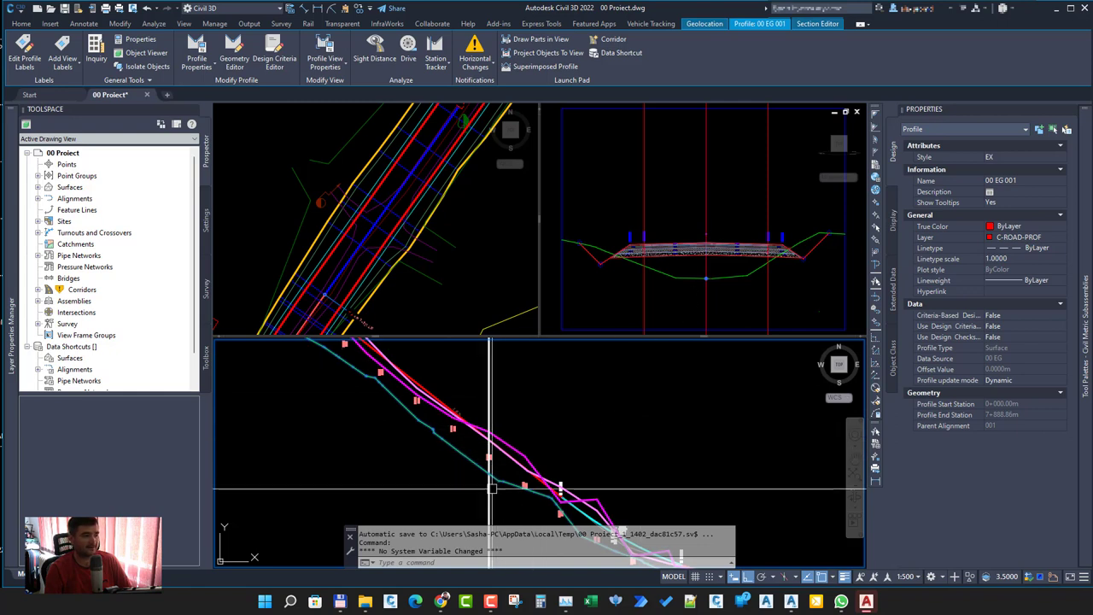
{"action": "left_click", "coordinate": [726, 290]}
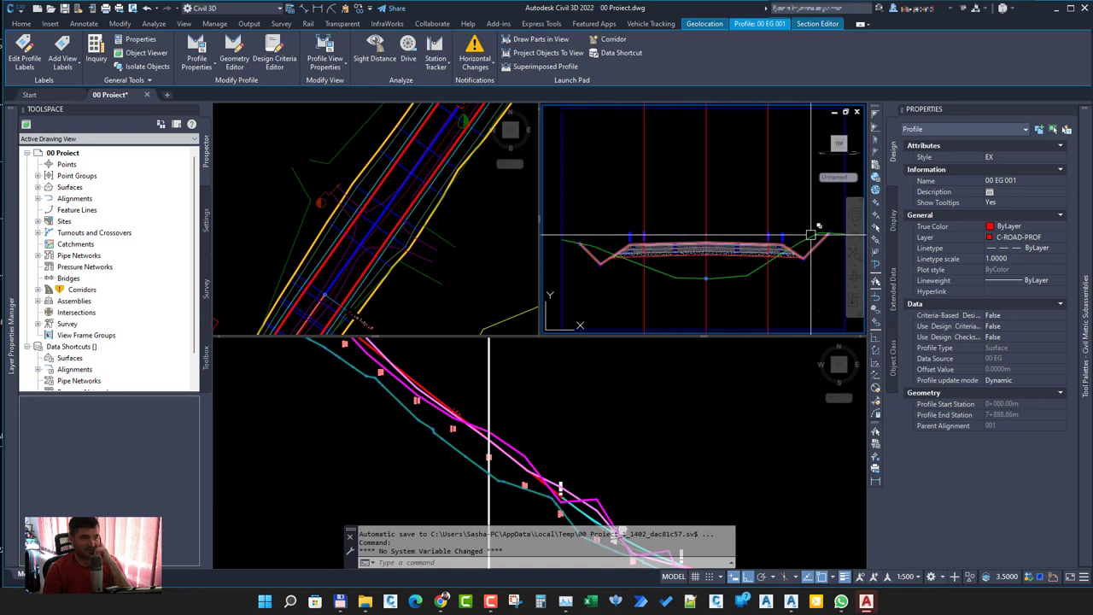
{"action": "scroll", "coordinate": [821, 230], "scroll_direction": "down", "scroll_amount": 2}
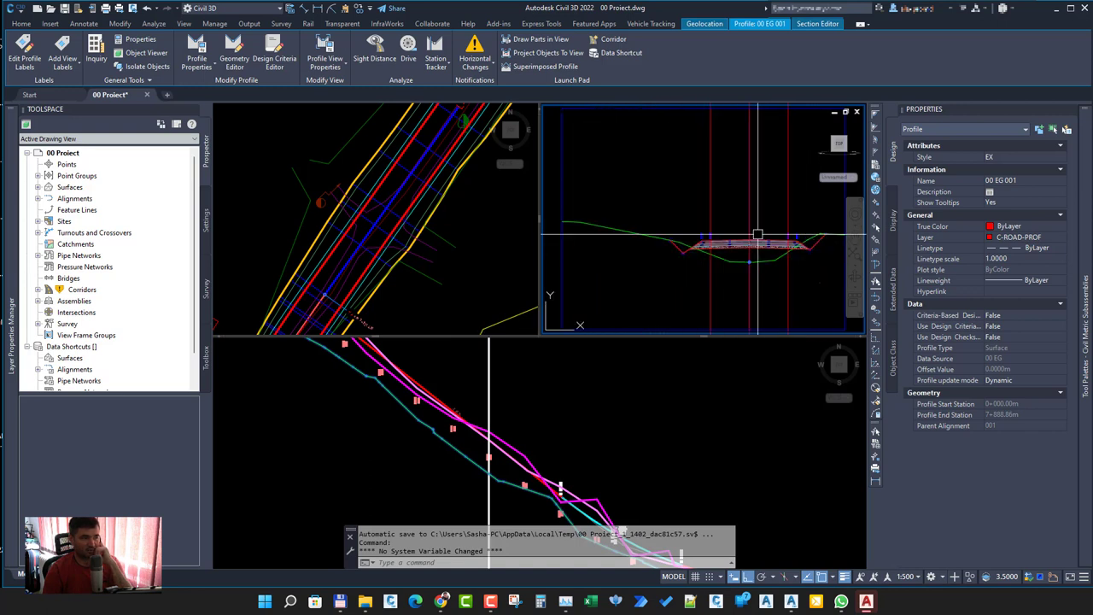
{"action": "scroll", "coordinate": [822, 231], "scroll_direction": "up", "scroll_amount": 2}
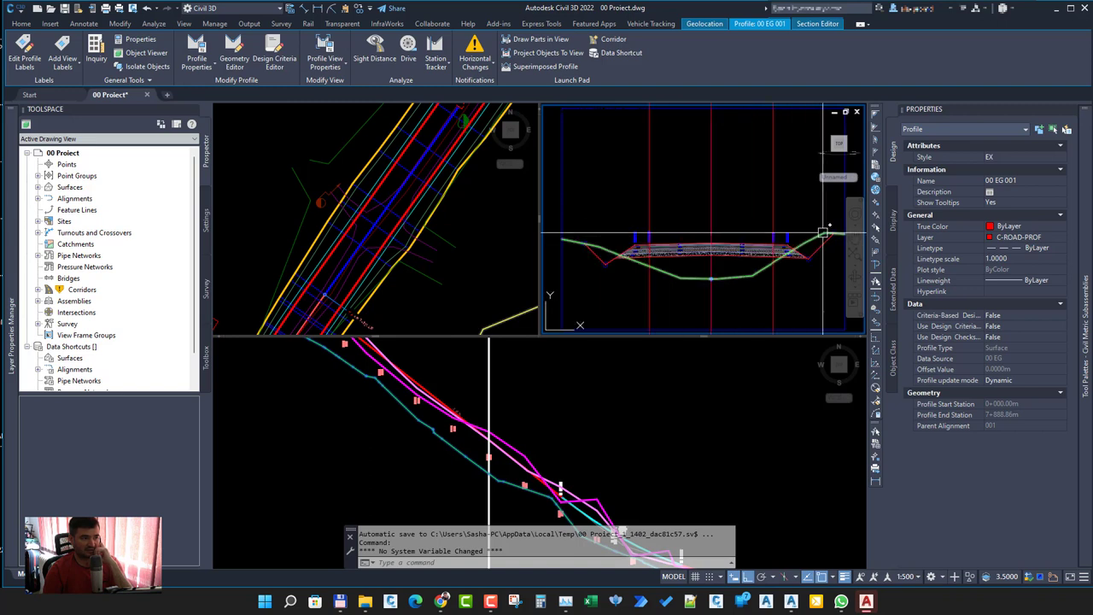
{"action": "scroll", "coordinate": [822, 231], "scroll_direction": "down", "scroll_amount": 2}
{"action": "scroll", "coordinate": [823, 232], "scroll_direction": "up", "scroll_amount": 2}
{"action": "scroll", "coordinate": [823, 231], "scroll_direction": "down", "scroll_amount": 2}
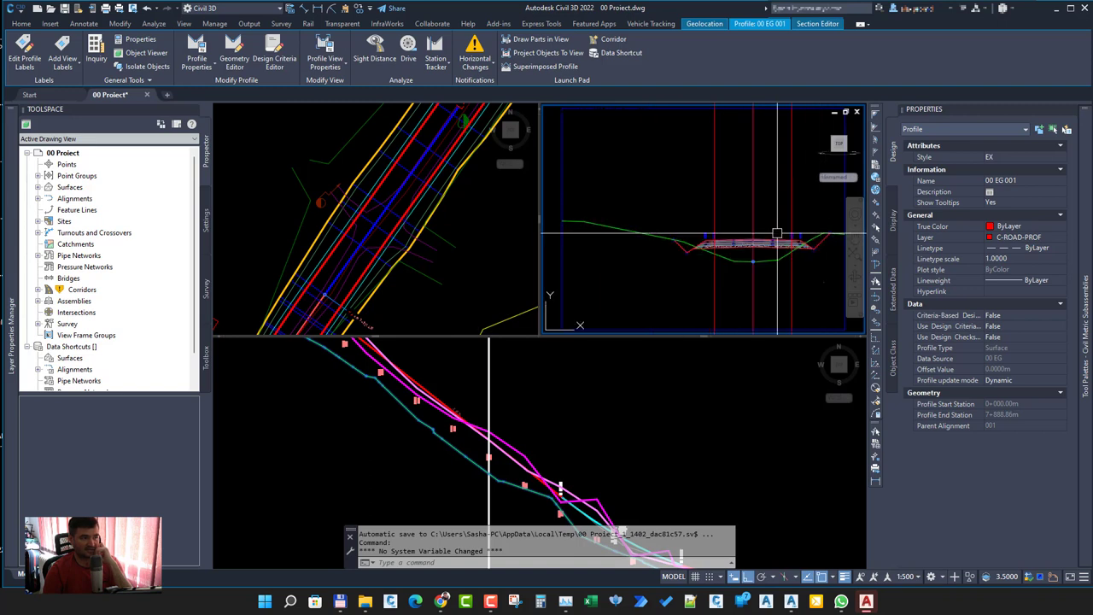
{"action": "scroll", "coordinate": [598, 224], "scroll_direction": "up", "scroll_amount": 1}
{"action": "scroll", "coordinate": [581, 220], "scroll_direction": "up", "scroll_amount": 1}
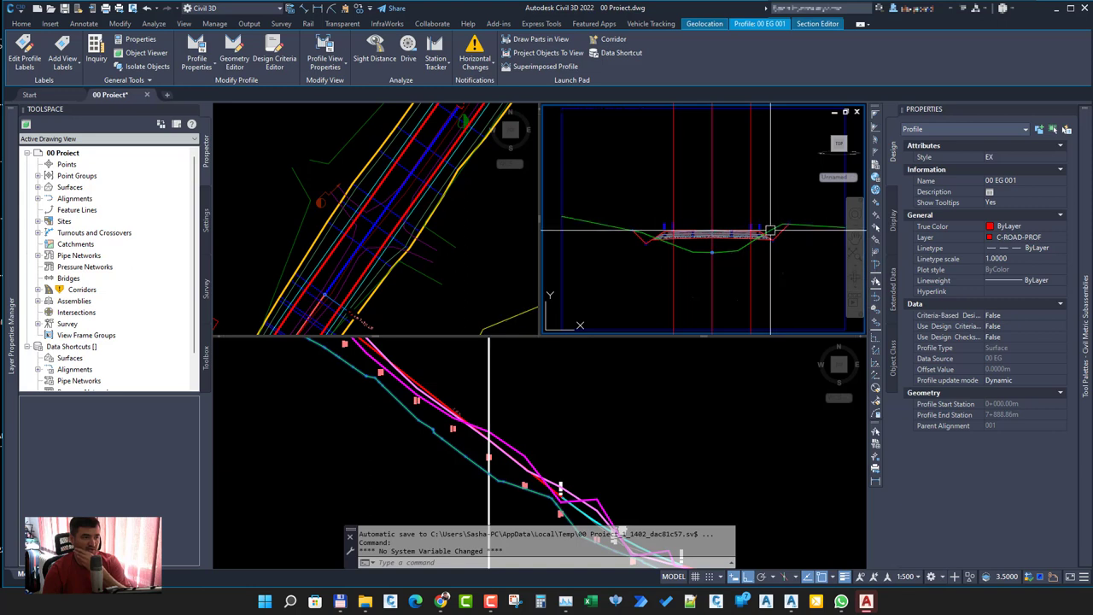
{"action": "mouse_move", "coordinate": [783, 226]}
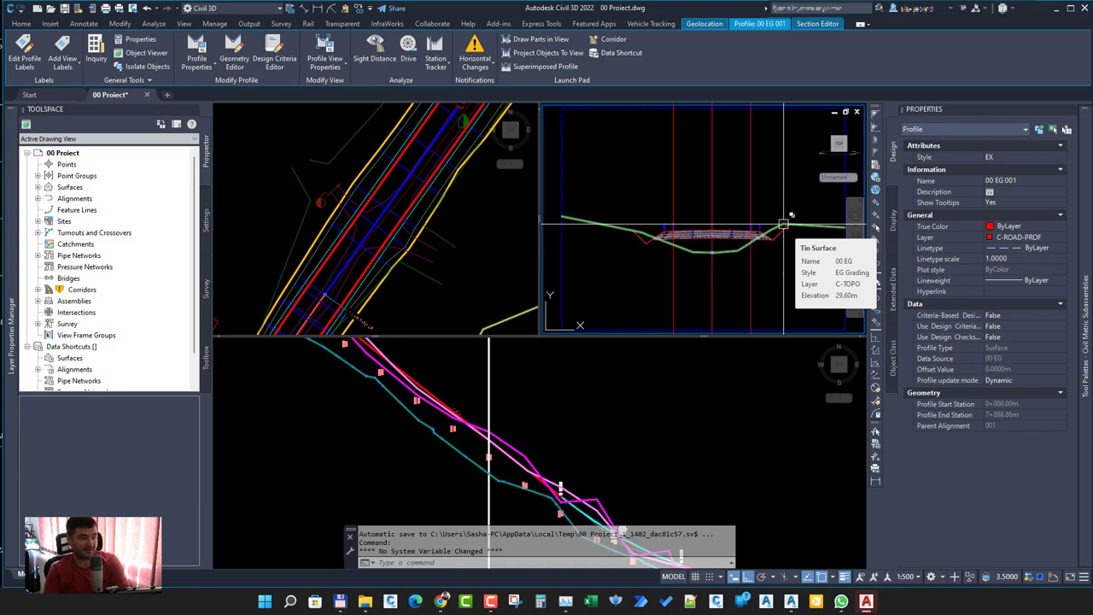
{"action": "scroll", "coordinate": [772, 224], "scroll_direction": "up", "scroll_amount": 2}
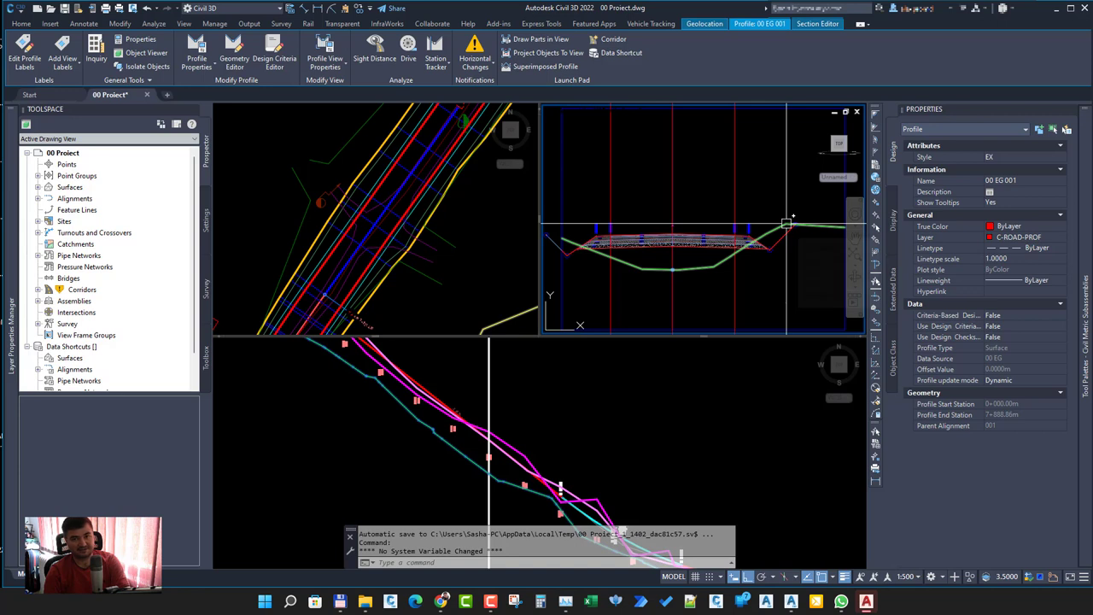
{"action": "scroll", "coordinate": [722, 226], "scroll_direction": "down", "scroll_amount": 2}
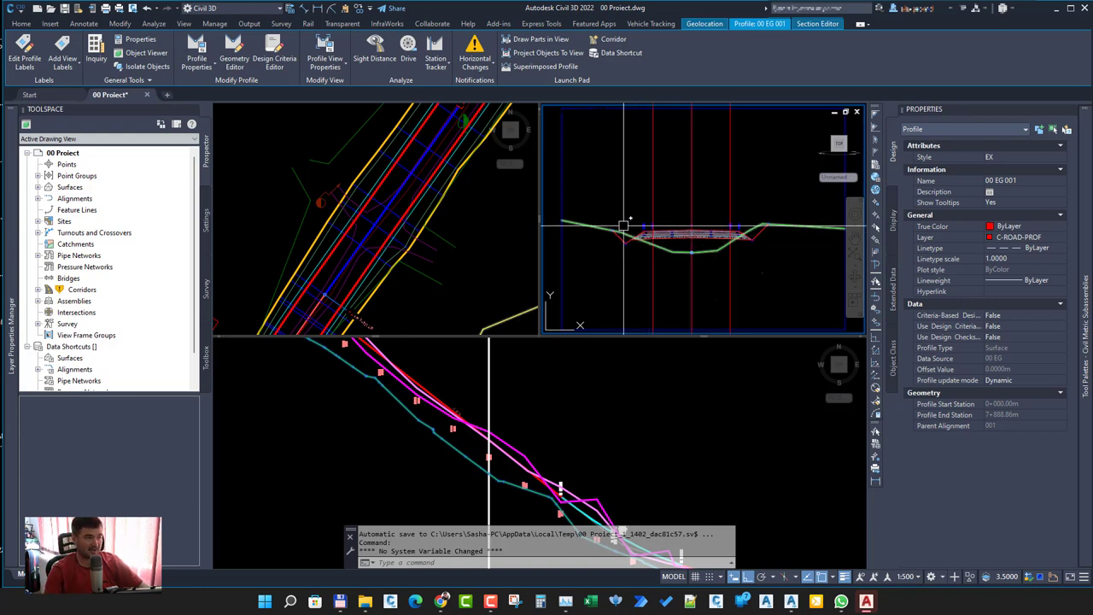
{"action": "scroll", "coordinate": [619, 235], "scroll_direction": "up", "scroll_amount": 3}
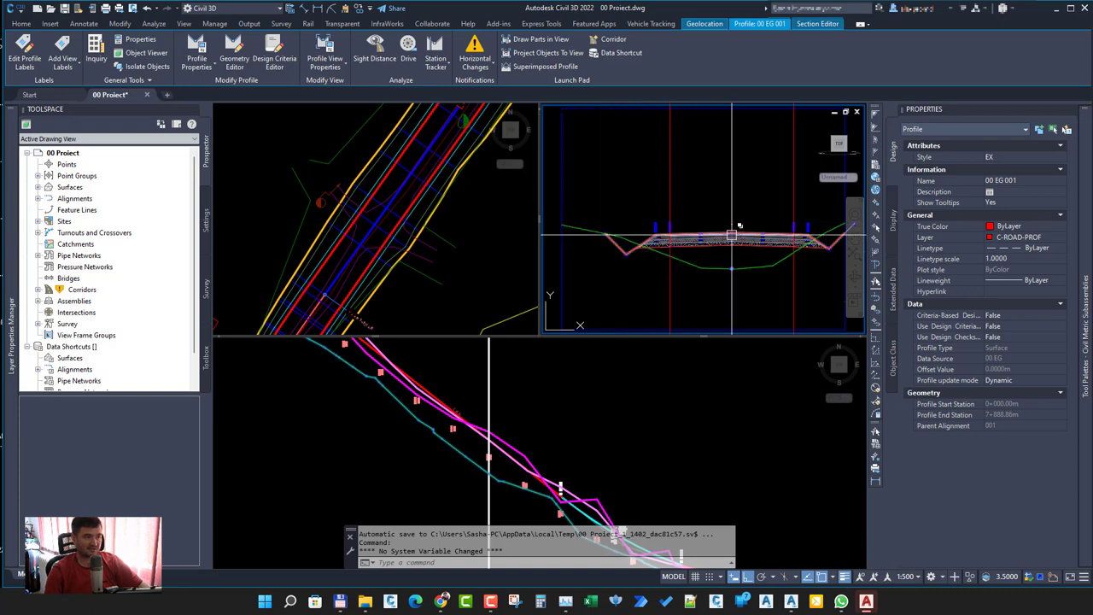
{"action": "scroll", "coordinate": [619, 238], "scroll_direction": "down", "scroll_amount": 2}
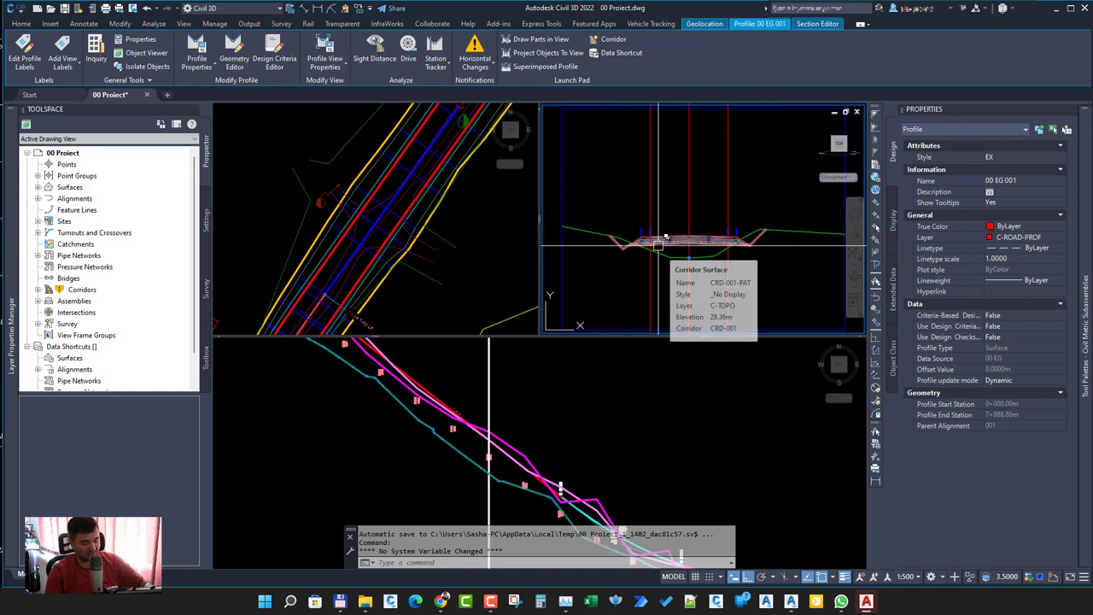
Step: Draw a two-point polyline, about 12.58 units long, across the top of the cross-section
{"action": "type", "text": "pl"}
{"action": "key", "text": "Return"}
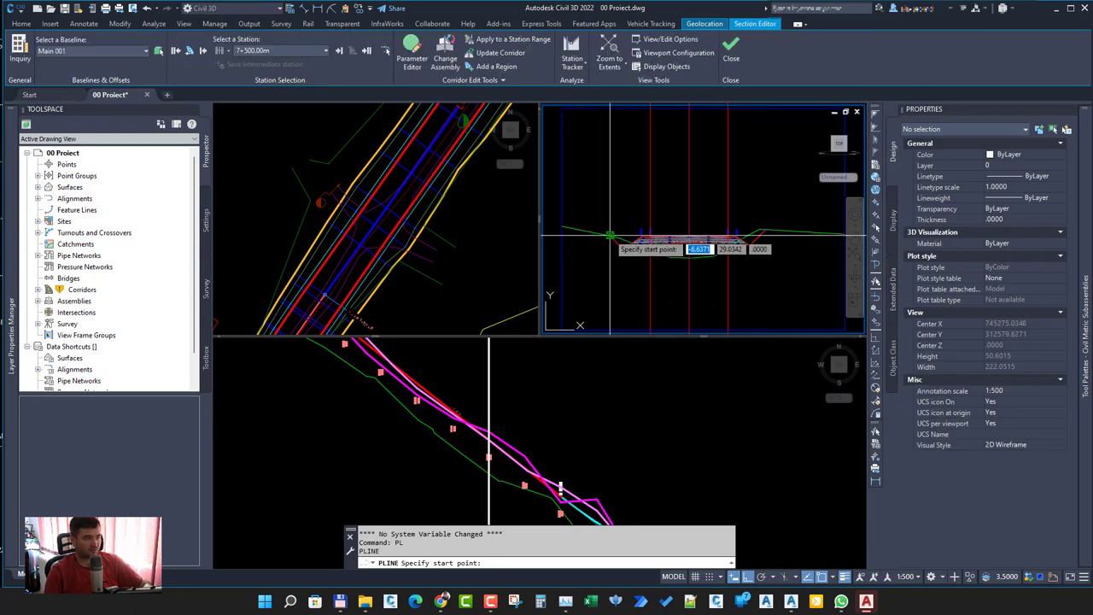
{"action": "left_click", "coordinate": [610, 232]}
{"action": "left_click", "coordinate": [760, 228]}
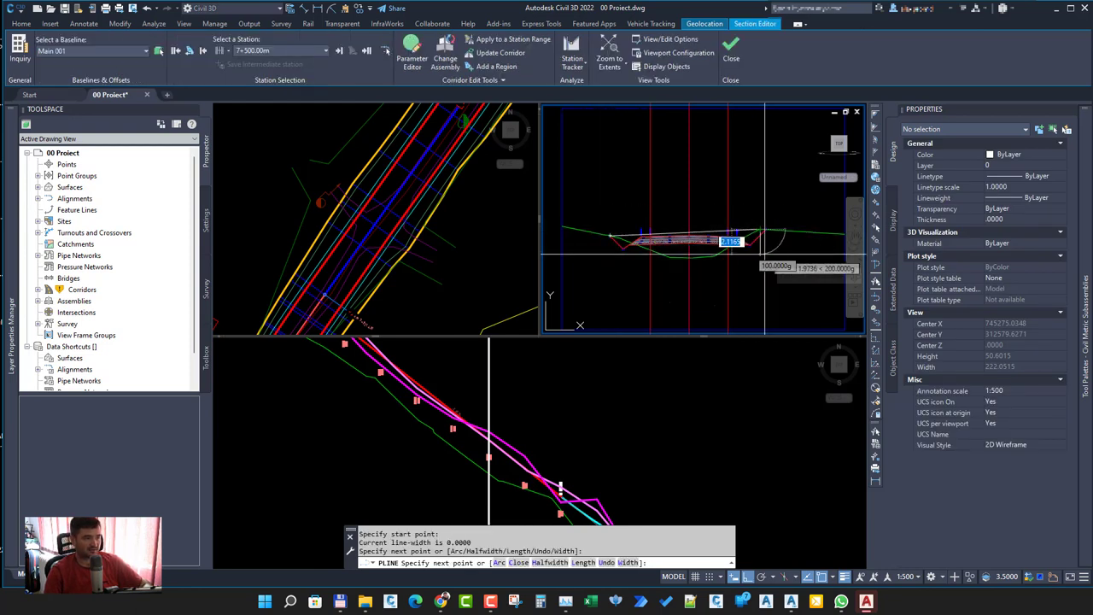
{"action": "right_click", "coordinate": [789, 261]}
{"action": "left_click", "coordinate": [798, 265]}
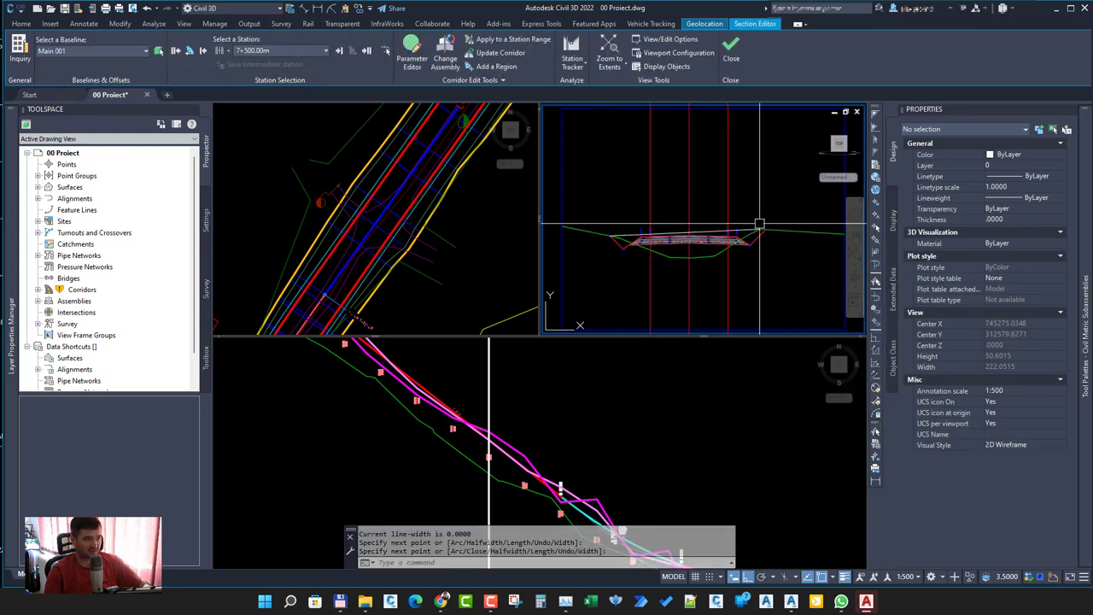
{"action": "scroll", "coordinate": [694, 229], "scroll_direction": "up", "scroll_amount": 3}
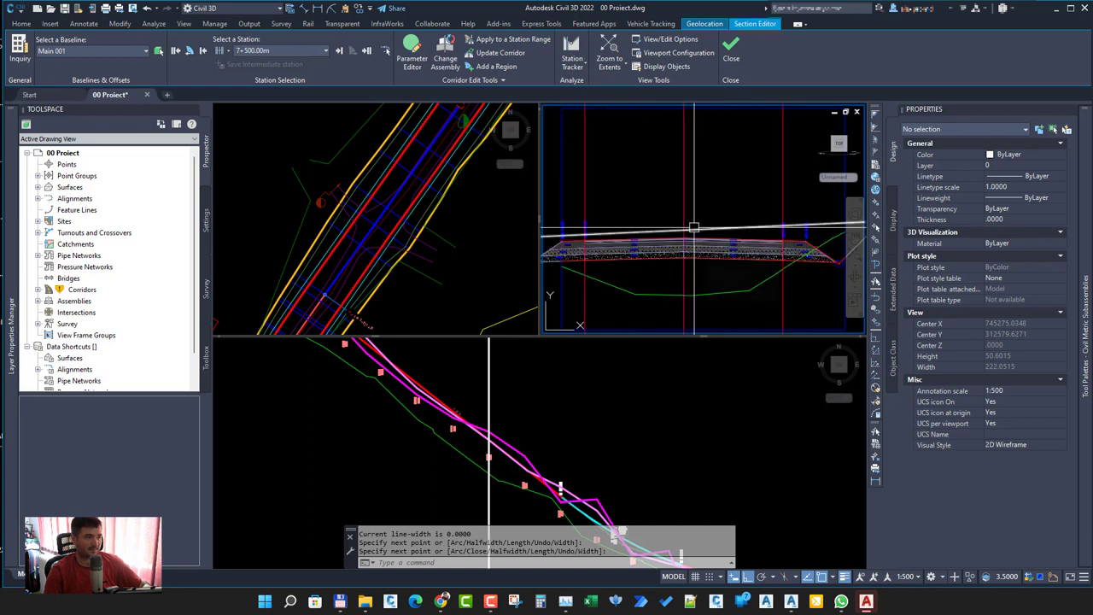
{"action": "scroll", "coordinate": [694, 229], "scroll_direction": "down", "scroll_amount": 2}
{"action": "scroll", "coordinate": [694, 226], "scroll_direction": "up", "scroll_amount": 2}
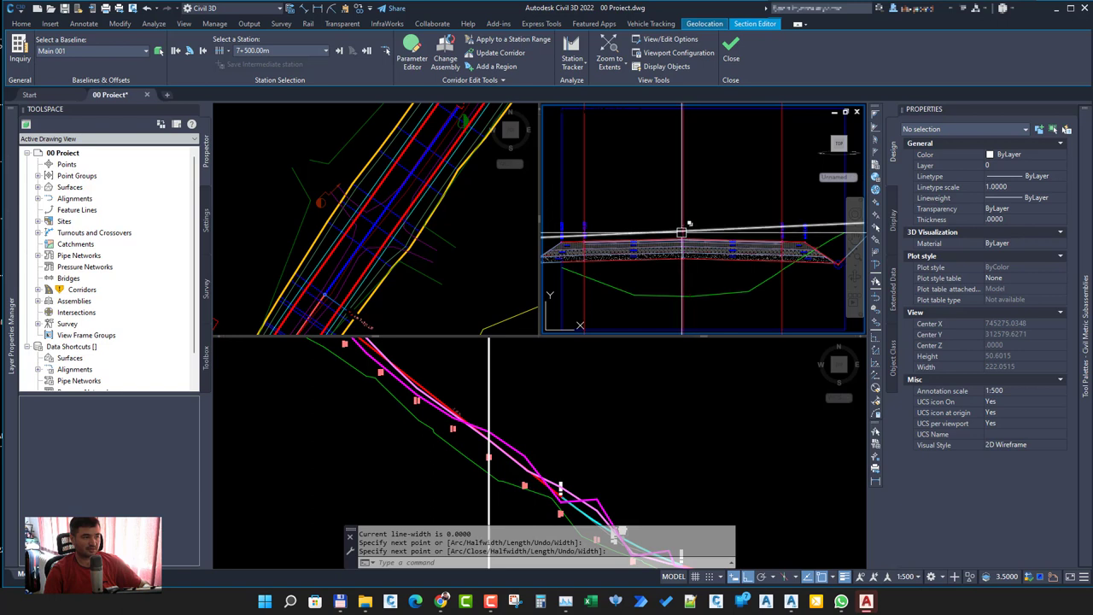
{"action": "scroll", "coordinate": [694, 228], "scroll_direction": "up", "scroll_amount": 3}
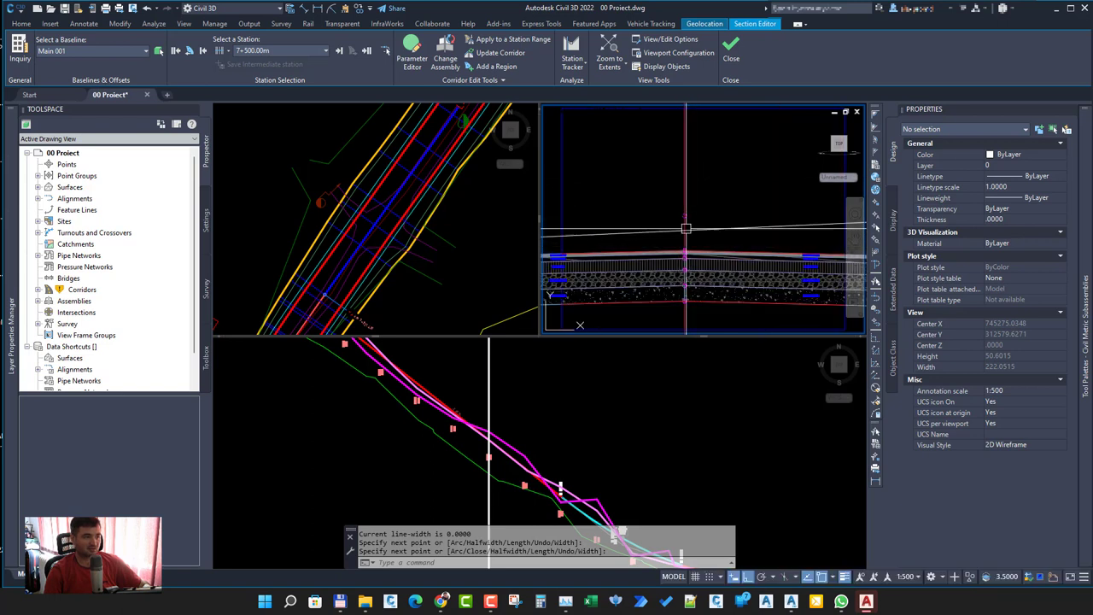
{"action": "key", "text": "Return"}
{"action": "scroll", "coordinate": [700, 250], "scroll_direction": "down", "scroll_amount": 4}
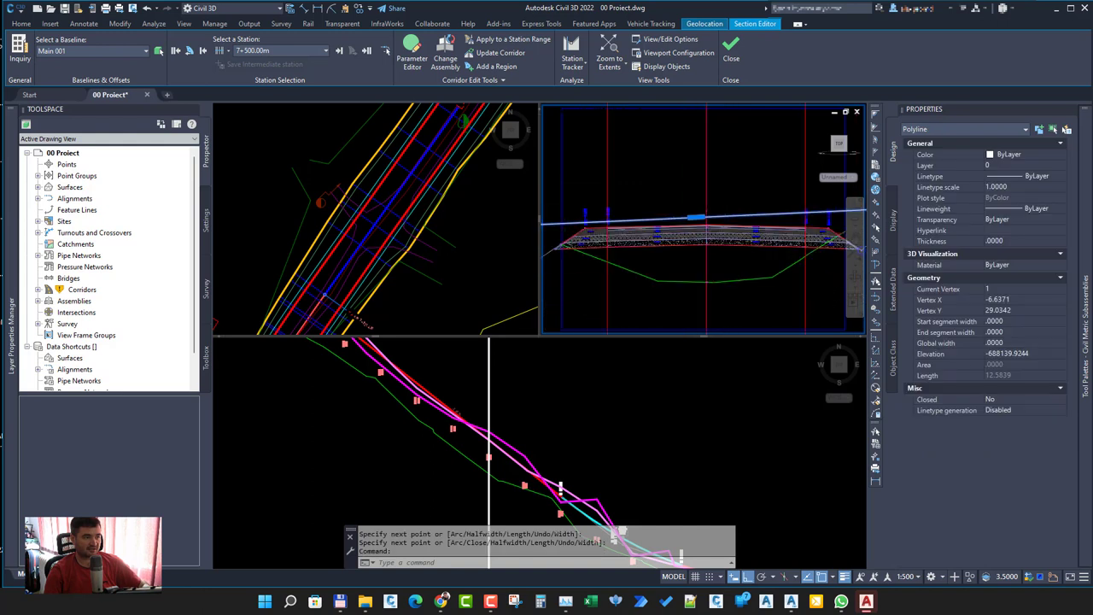
{"action": "key", "text": "Escape"}
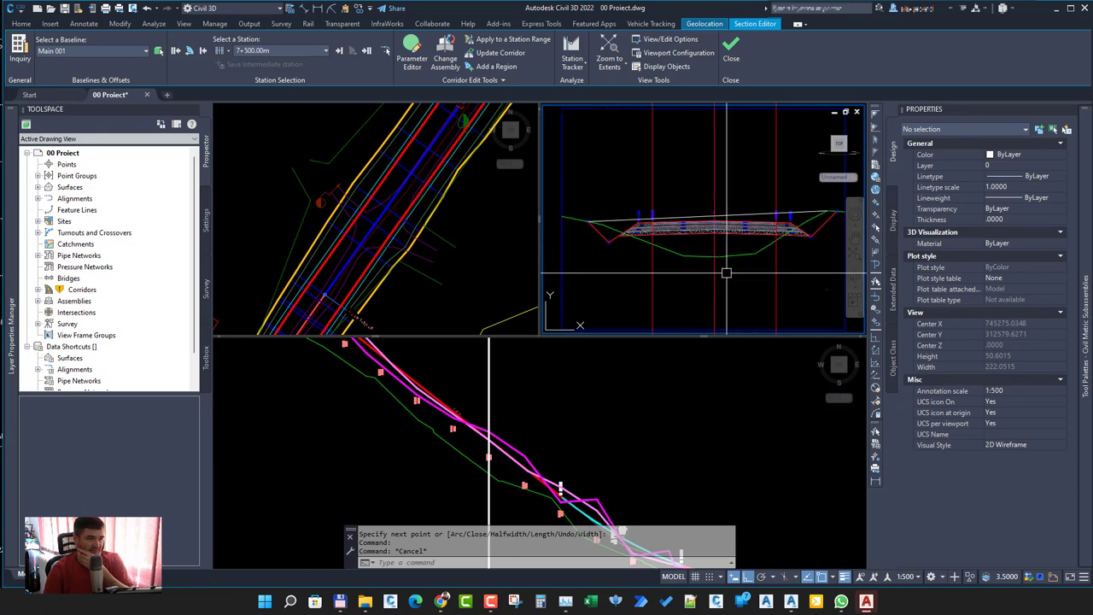
{"action": "left_click", "coordinate": [455, 402]}
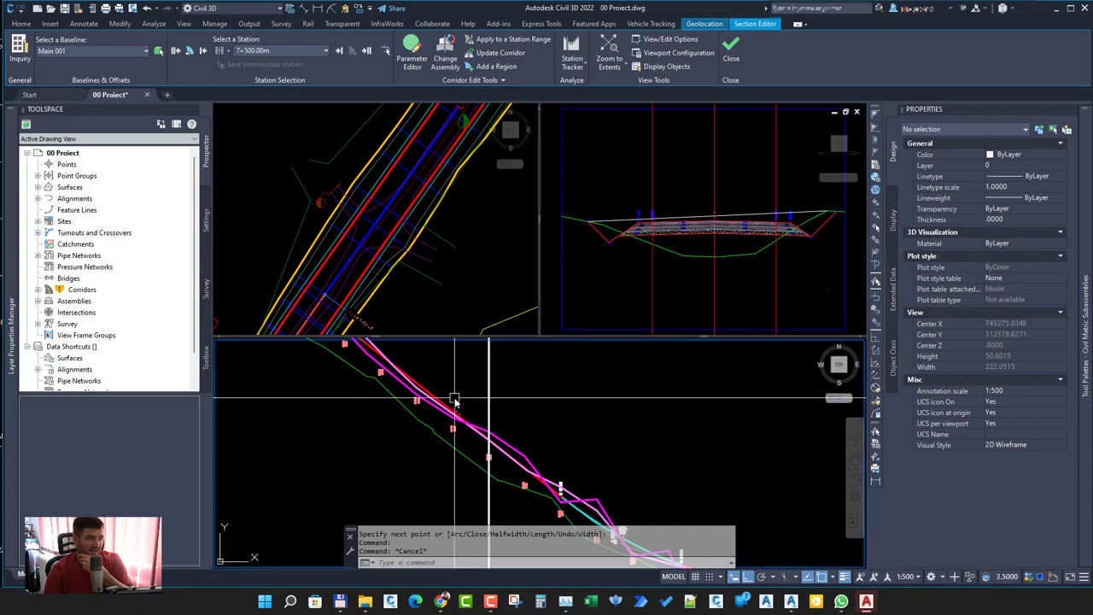
{"action": "scroll", "coordinate": [502, 452], "scroll_direction": "down", "scroll_amount": 4}
{"action": "scroll", "coordinate": [491, 442], "scroll_direction": "up", "scroll_amount": 4}
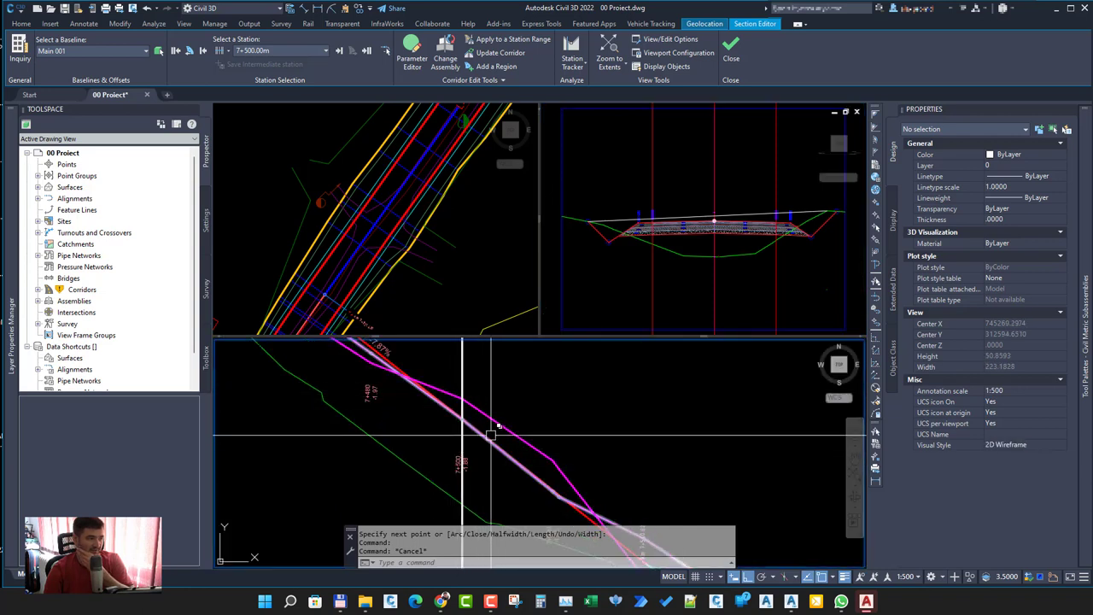
{"action": "left_click", "coordinate": [431, 283]}
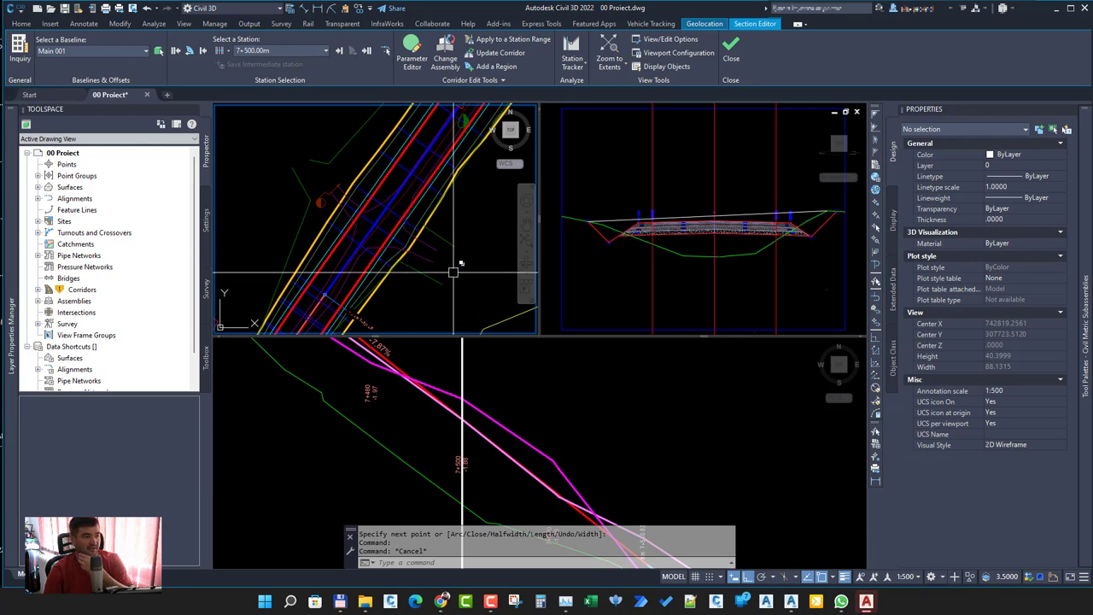
{"action": "left_click", "coordinate": [566, 212]}
{"action": "scroll", "coordinate": [566, 212], "scroll_direction": "up", "scroll_amount": 2}
{"action": "scroll", "coordinate": [566, 212], "scroll_direction": "up", "scroll_amount": 3}
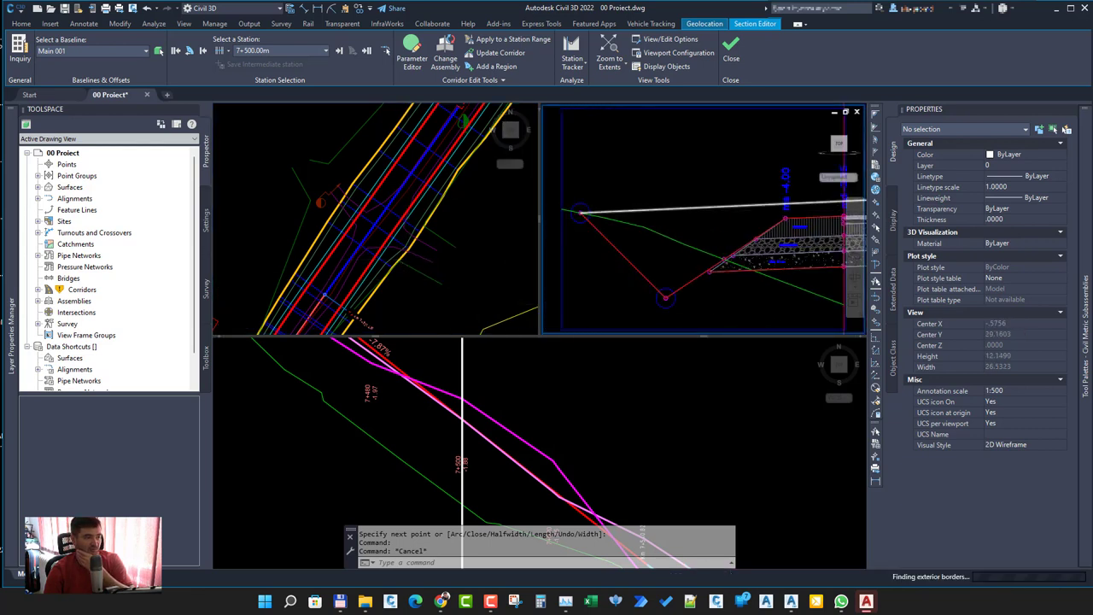
{"action": "middle_click_drag", "start_coordinate": [566, 211], "coordinate": [681, 242]}
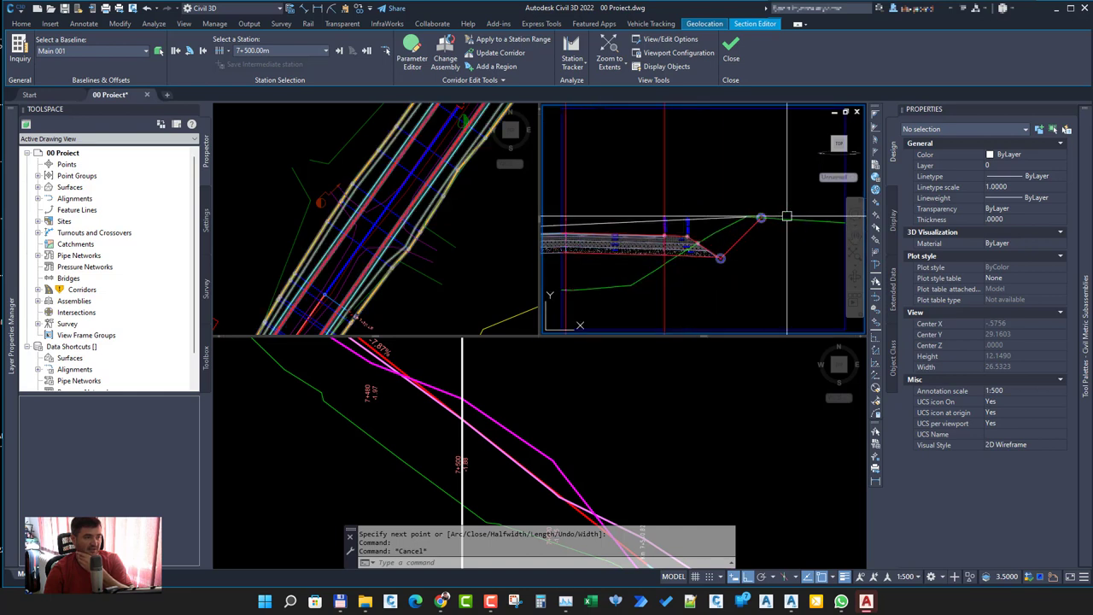
{"action": "scroll", "coordinate": [820, 207], "scroll_direction": "up", "scroll_amount": 4}
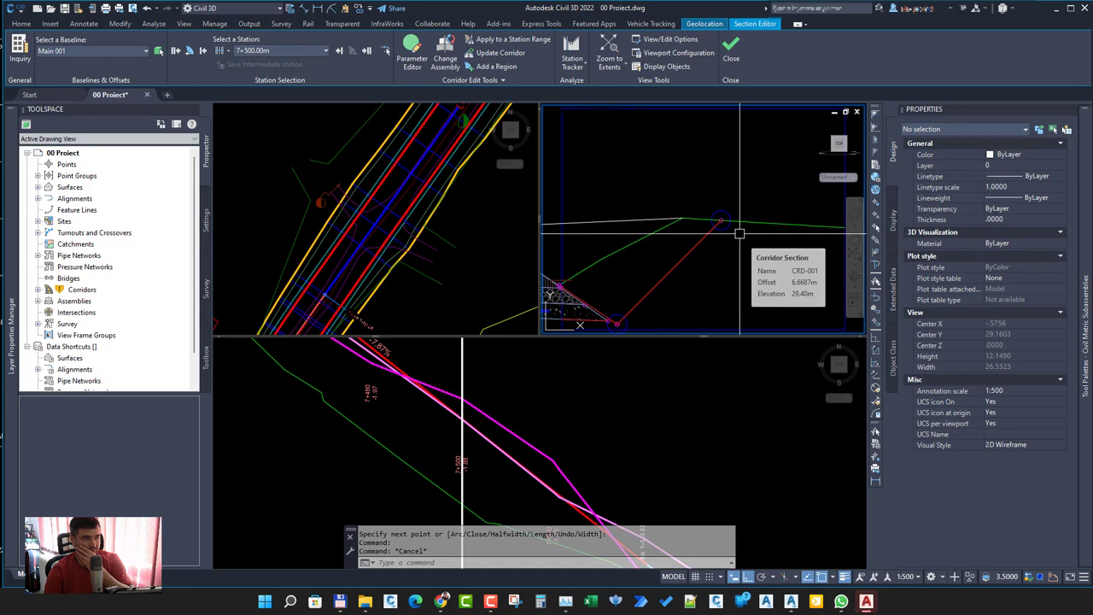
{"action": "scroll", "coordinate": [740, 234], "scroll_direction": "down", "scroll_amount": 2}
{"action": "scroll", "coordinate": [748, 242], "scroll_direction": "down", "scroll_amount": 2}
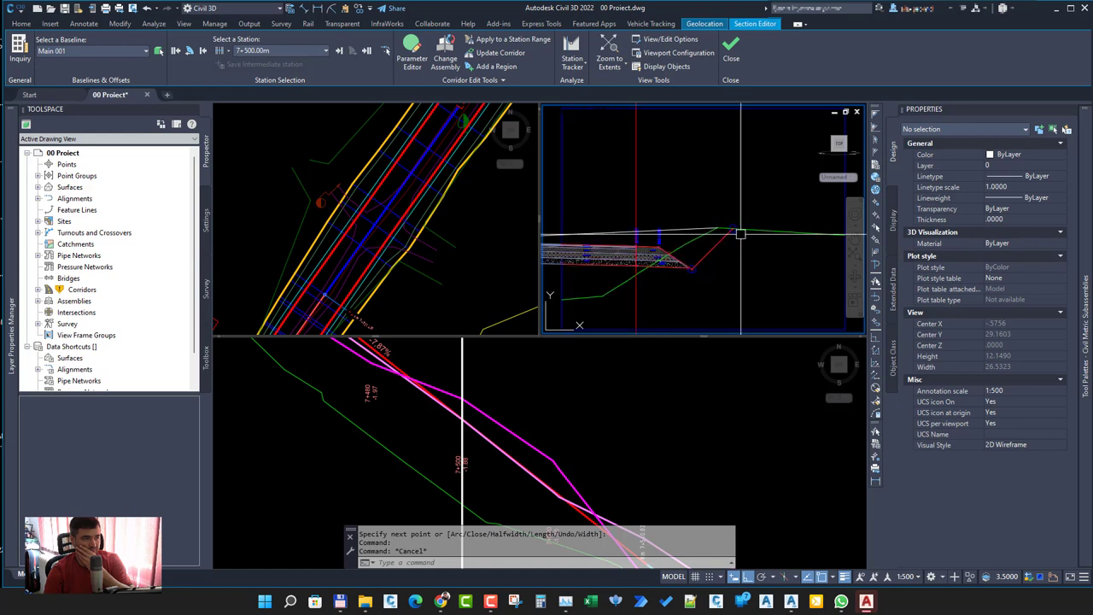
{"action": "scroll", "coordinate": [748, 241], "scroll_direction": "down", "scroll_amount": 2}
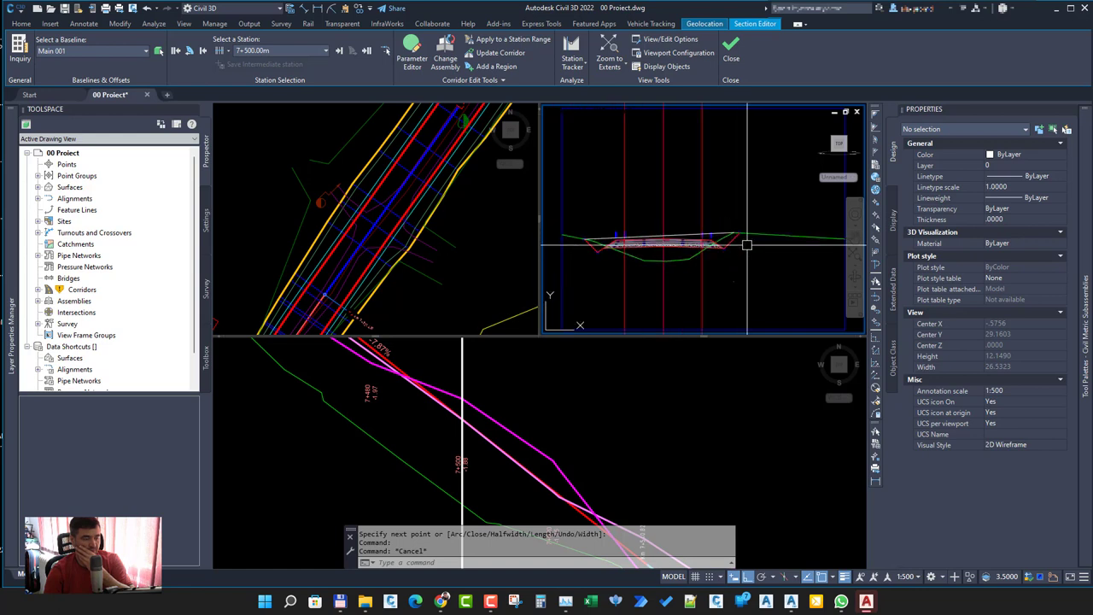
{"action": "scroll", "coordinate": [625, 269], "scroll_direction": "up", "scroll_amount": 2}
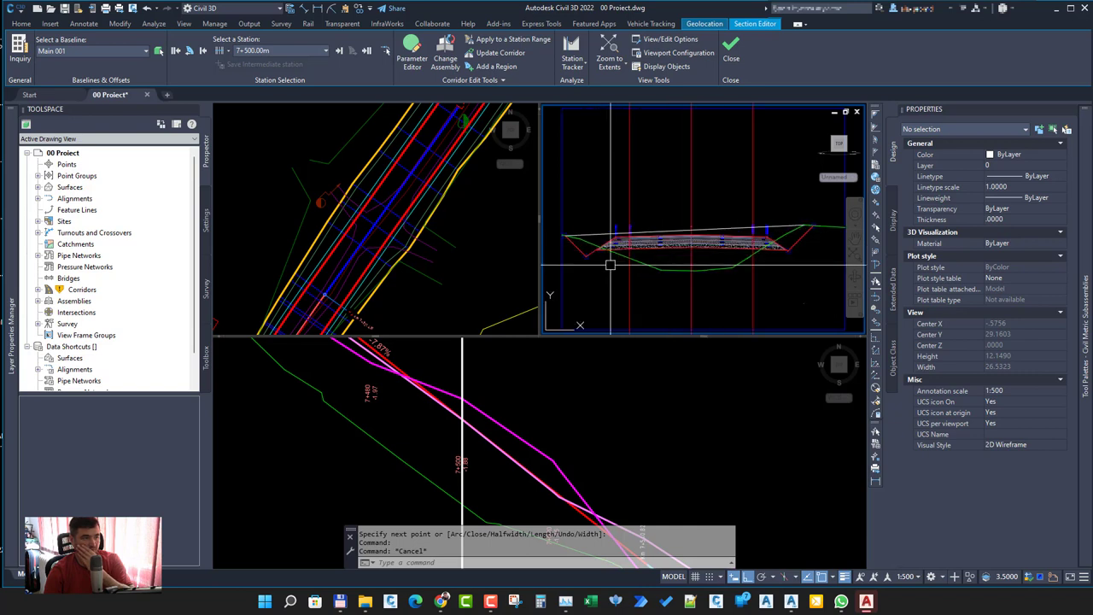
{"action": "mouse_move", "coordinate": [625, 269]}
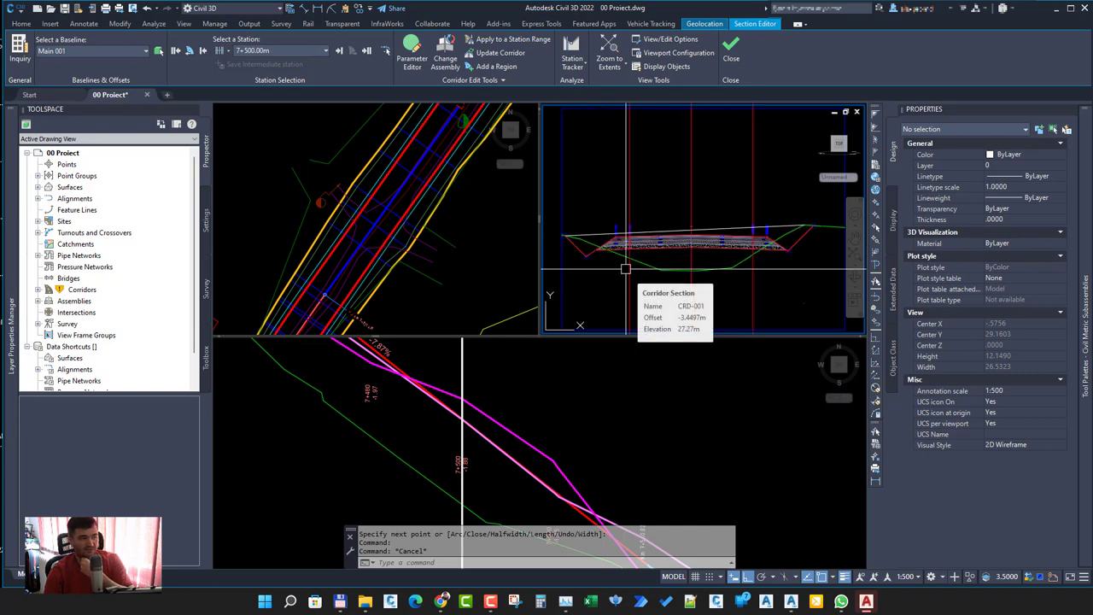
{"action": "left_click", "coordinate": [555, 408]}
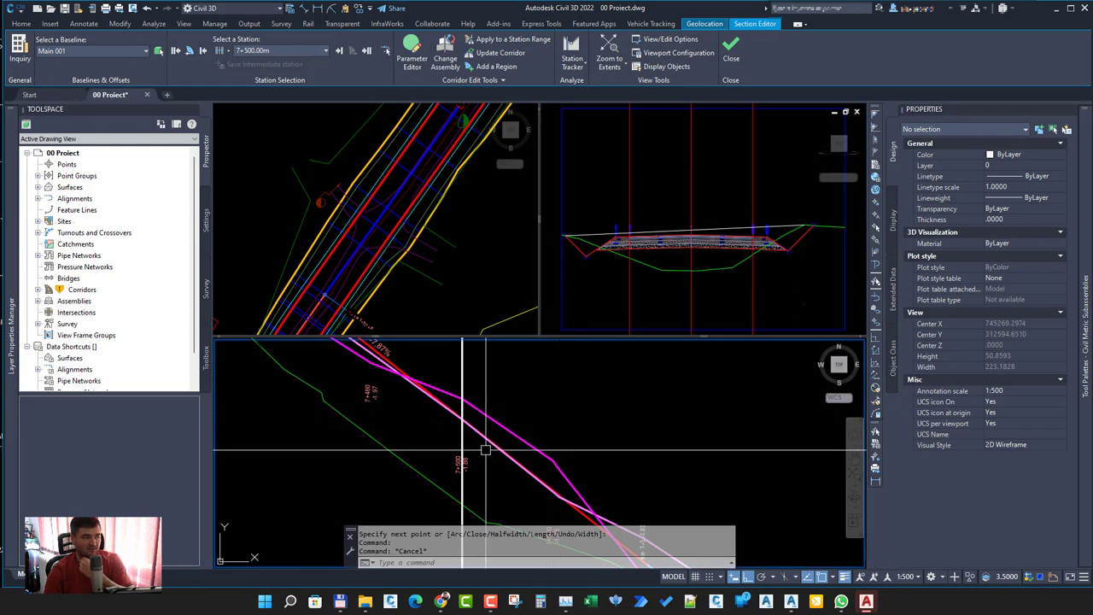
{"action": "scroll", "coordinate": [527, 421], "scroll_direction": "down", "scroll_amount": 2}
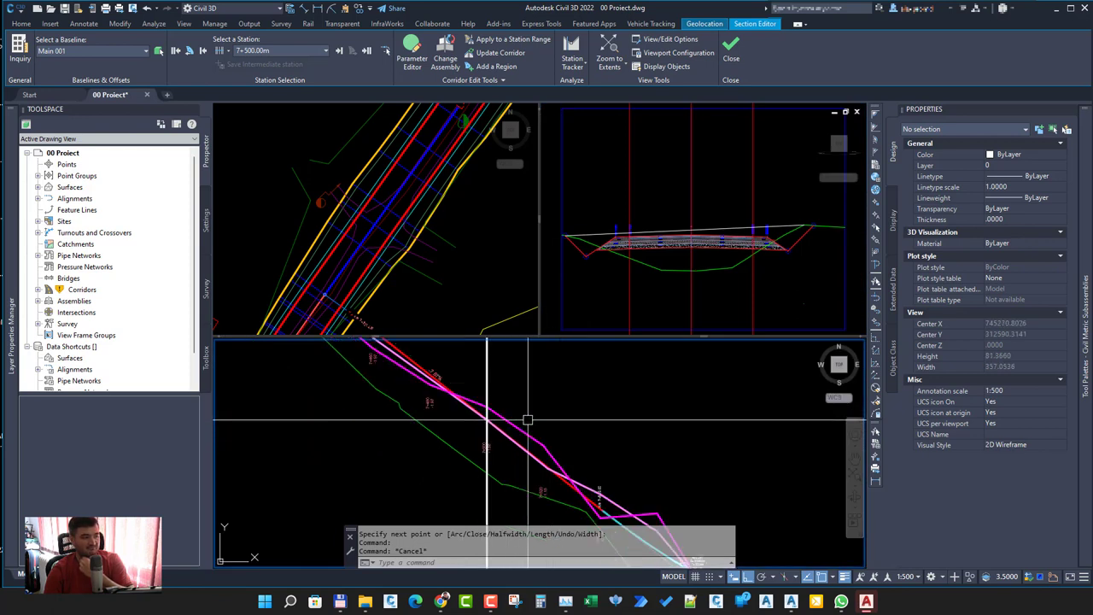
{"action": "middle_click_drag", "start_coordinate": [606, 508], "coordinate": [513, 435]}
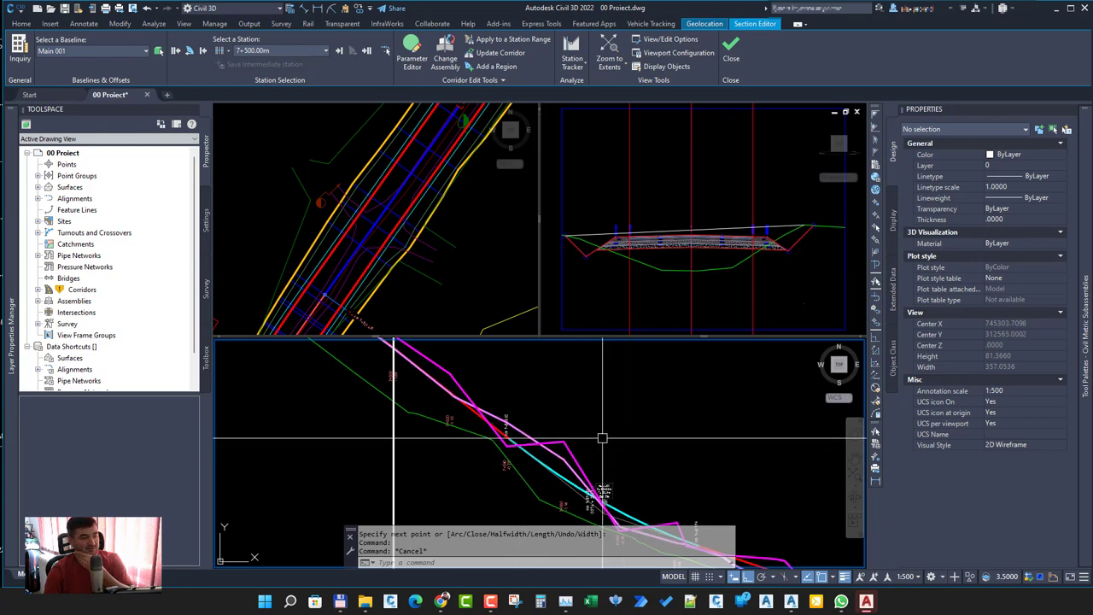
{"action": "mouse_move", "coordinate": [602, 438]}
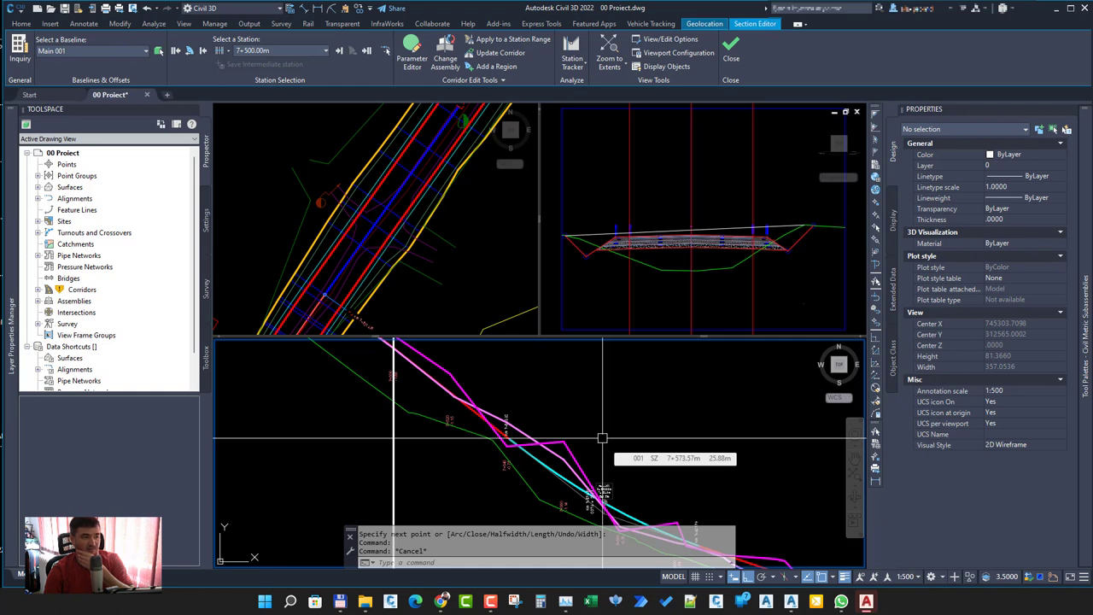
Step: Bring the Subassembly Composer window with Subassembly1.pkt to the front and move it to the top-left of the drawing
{"action": "left_click", "coordinate": [690, 246]}
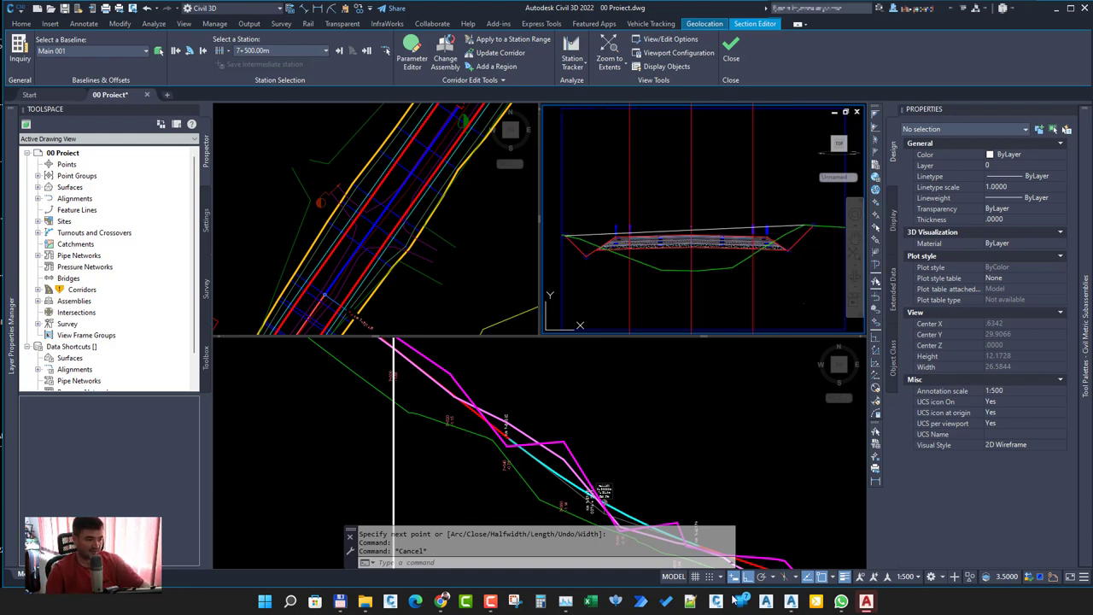
{"action": "left_click", "coordinate": [791, 601]}
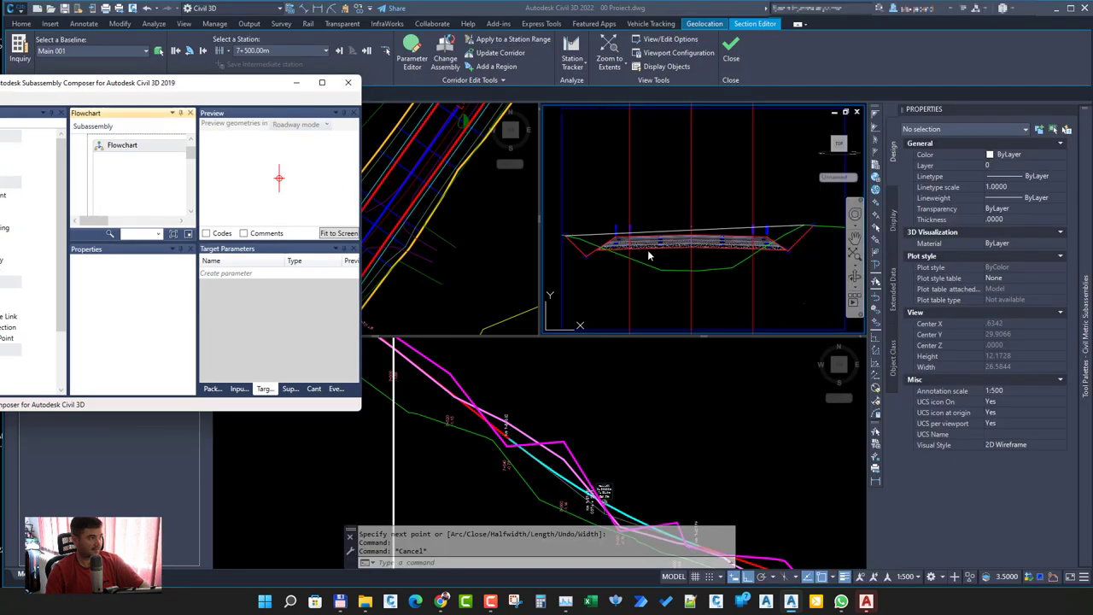
{"action": "left_click_drag", "start_coordinate": [239, 81], "coordinate": [288, 19]}
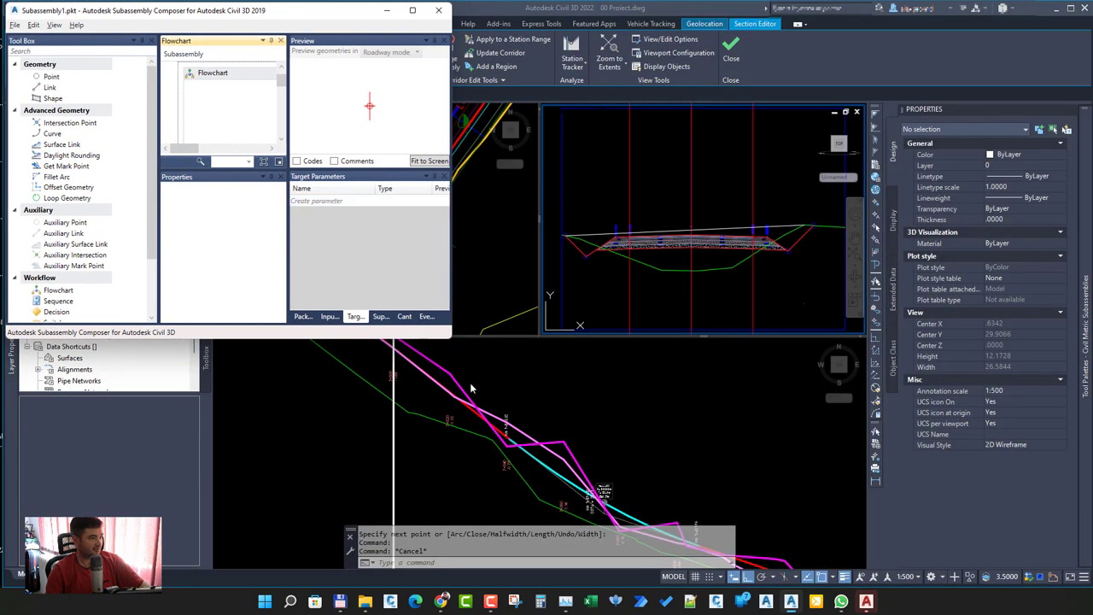
Step: Maximize Composer and add a surface target parameter named EG with display name EG
{"action": "mouse_move", "coordinate": [451, 338]}
{"action": "left_mouse_down"}
{"action": "mouse_move", "coordinate": [647, 549]}
{"action": "mouse_move", "coordinate": [1089, 589]}
{"action": "left_mouse_up"}
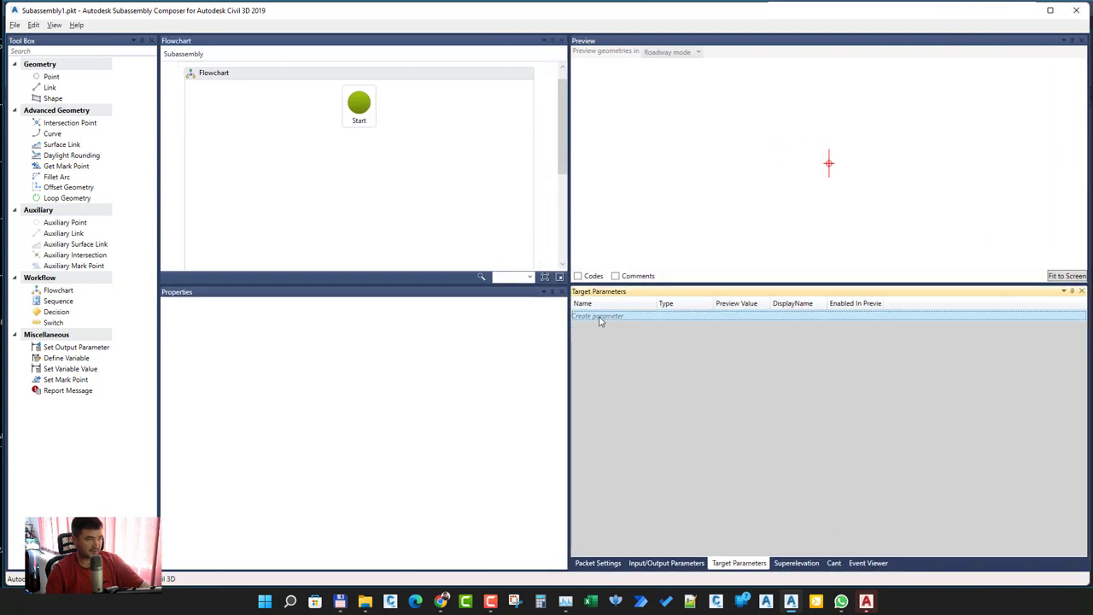
{"action": "left_click", "coordinate": [598, 316]}
{"action": "left_click", "coordinate": [605, 315]}
{"action": "double_click", "coordinate": [608, 316]}
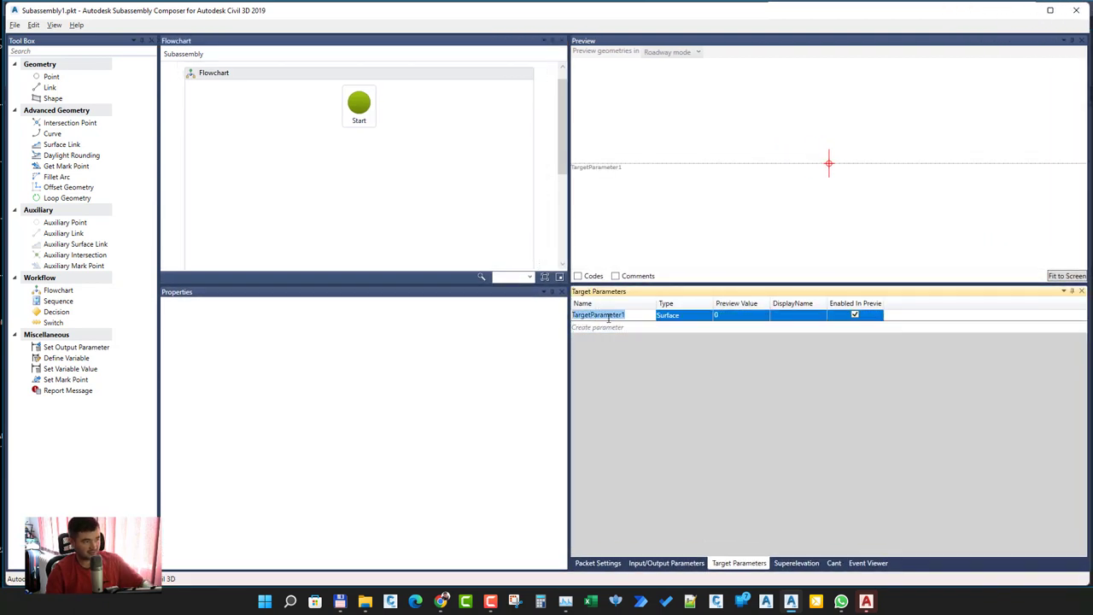
{"action": "type", "text": "EG"}
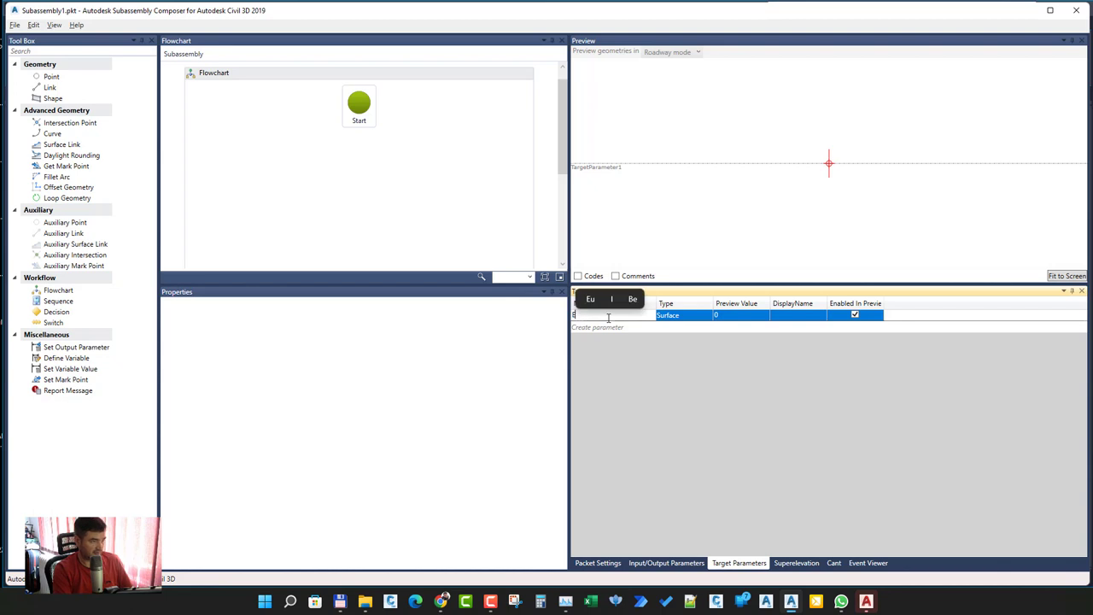
{"action": "key", "text": "Return"}
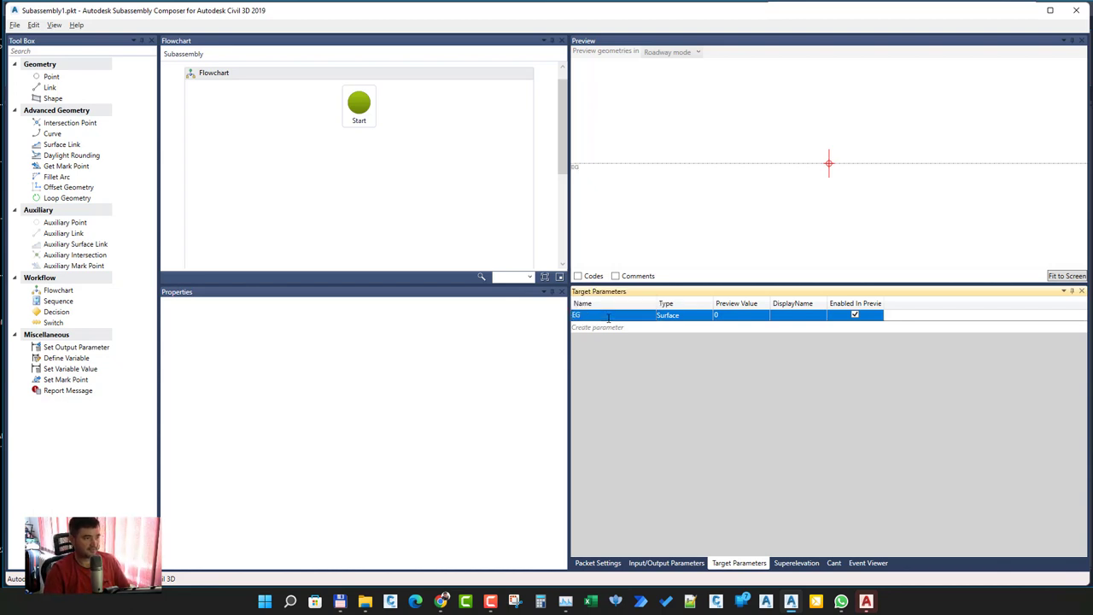
{"action": "left_click", "coordinate": [800, 317]}
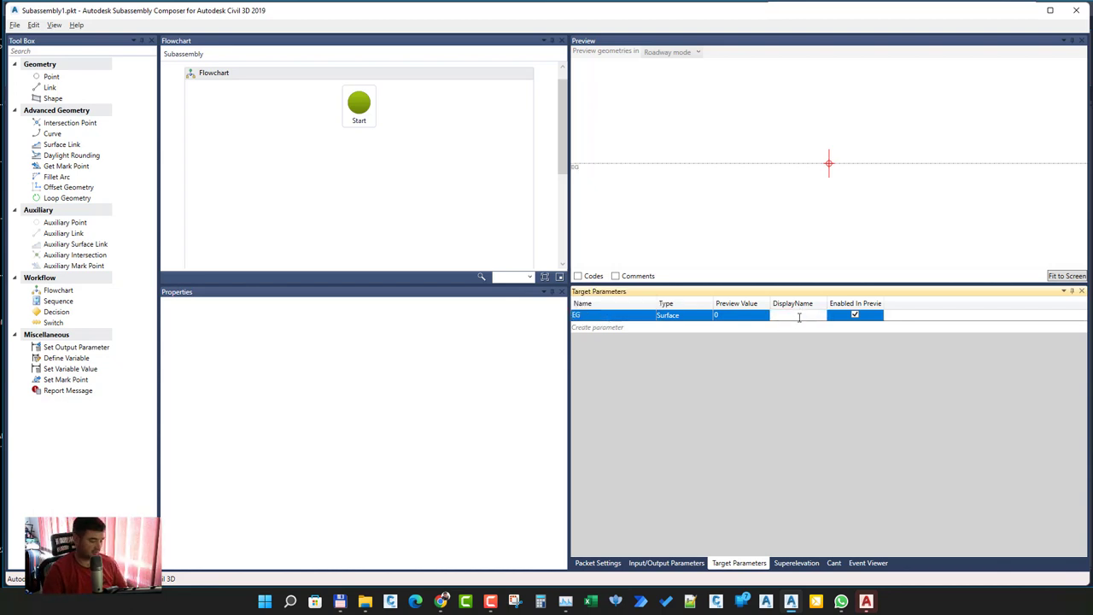
{"action": "type", "text": "EG"}
{"action": "key", "text": "Return"}
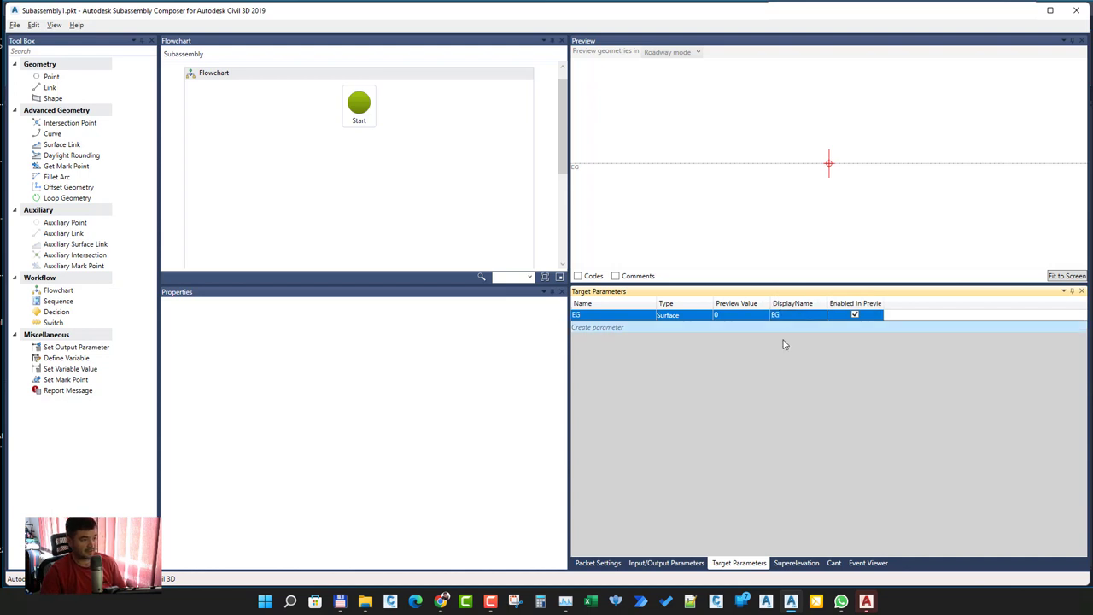
Step: Add input parameter Latime with default value 5 and display name 'Semi Latime'
{"action": "left_click", "coordinate": [673, 565]}
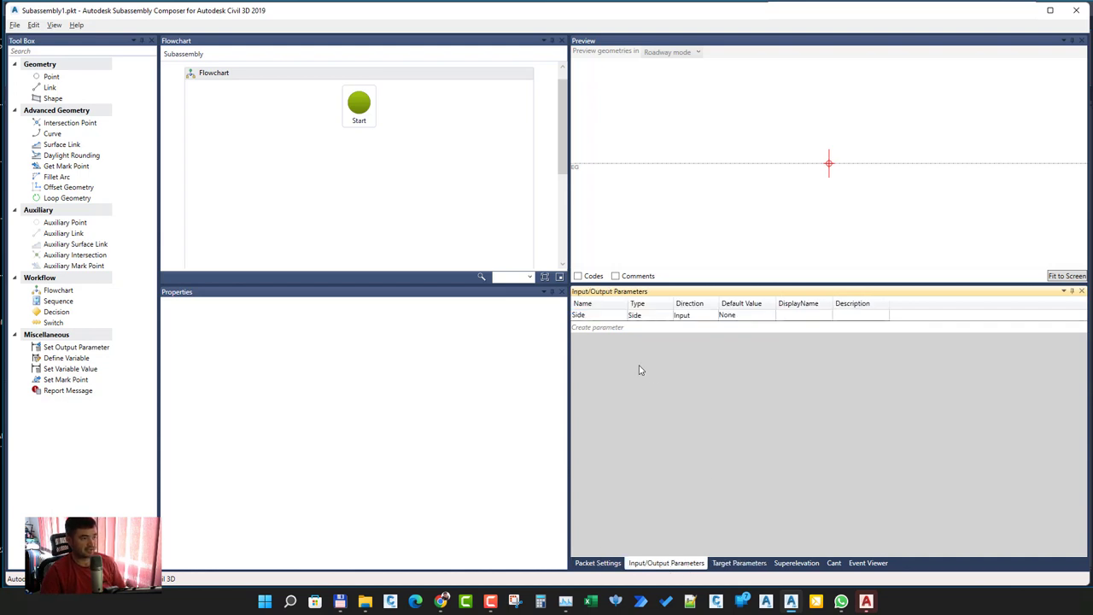
{"action": "left_click", "coordinate": [601, 328]}
{"action": "left_click", "coordinate": [604, 326]}
{"action": "type", "text": "L"}
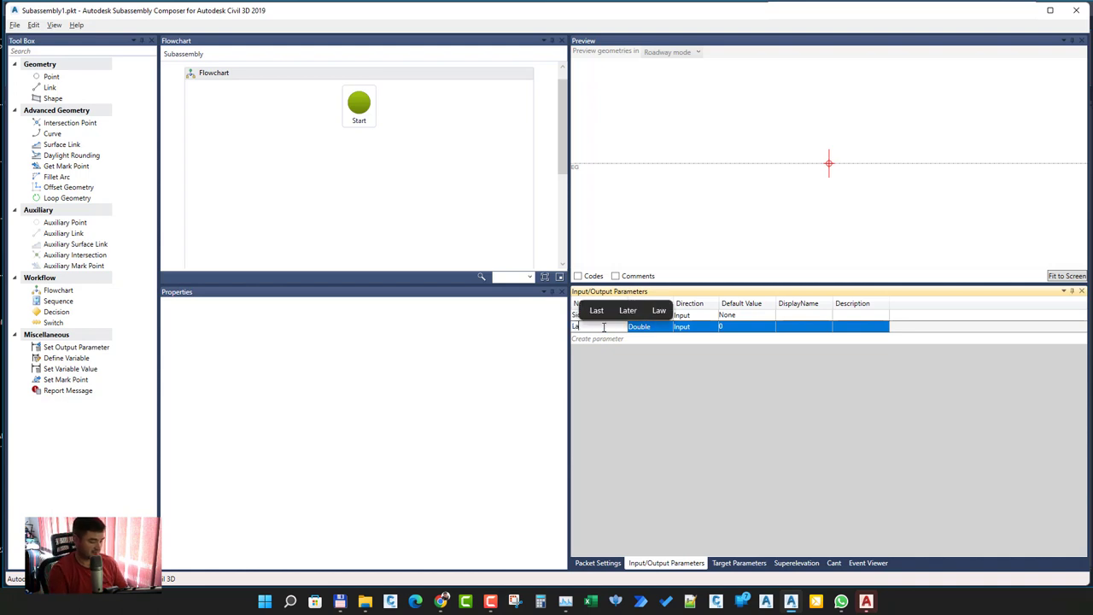
{"action": "type", "text": "atime"}
{"action": "key", "text": "Return"}
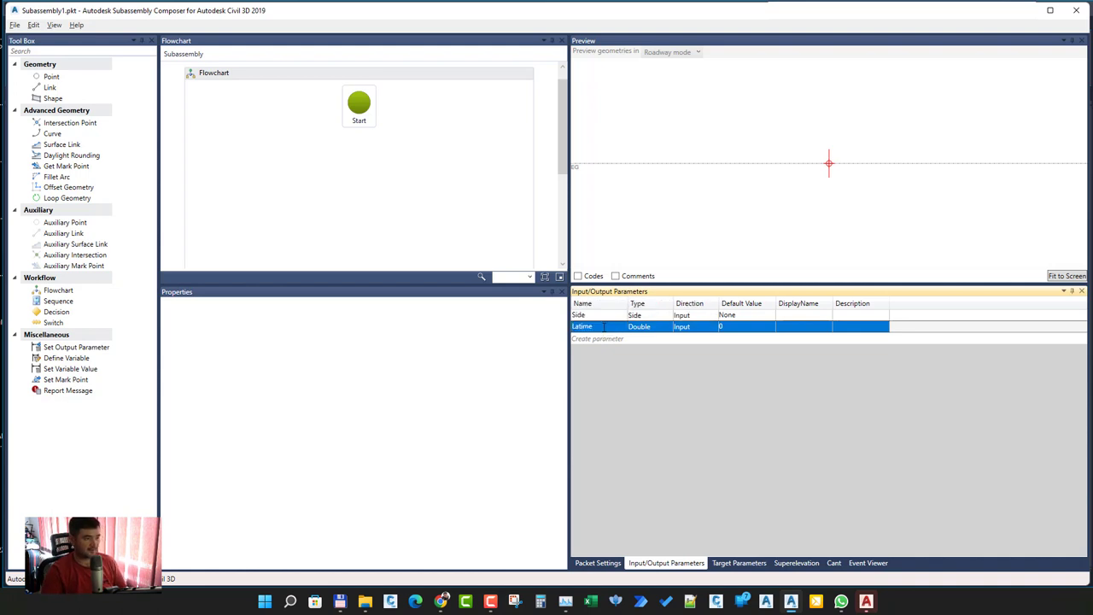
{"action": "left_click", "coordinate": [757, 326]}
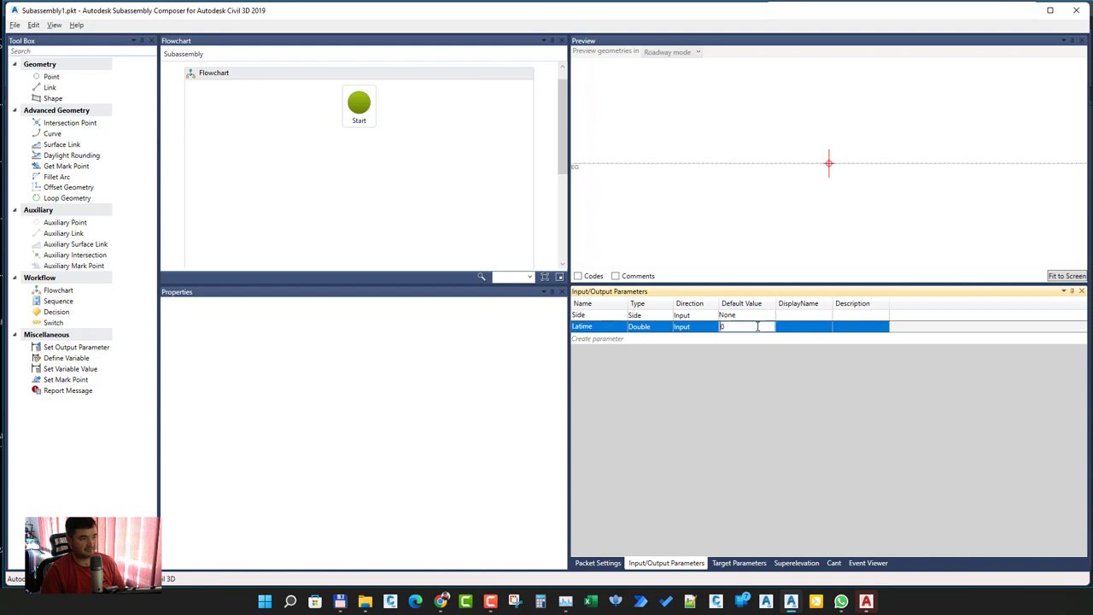
{"action": "type", "text": "5"}
{"action": "key", "text": "Return"}
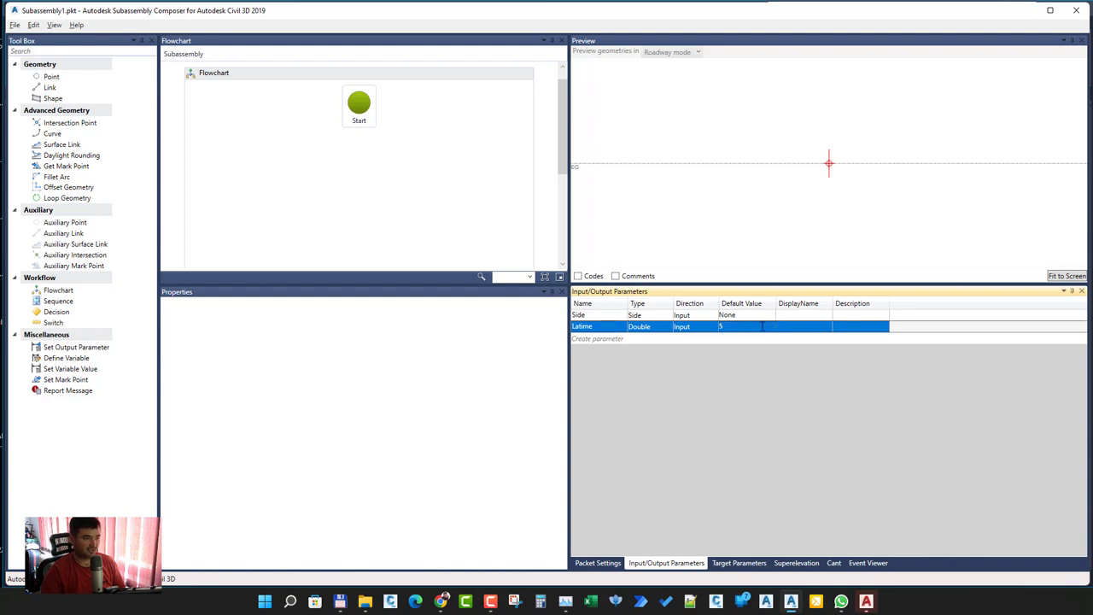
{"action": "left_click", "coordinate": [800, 326]}
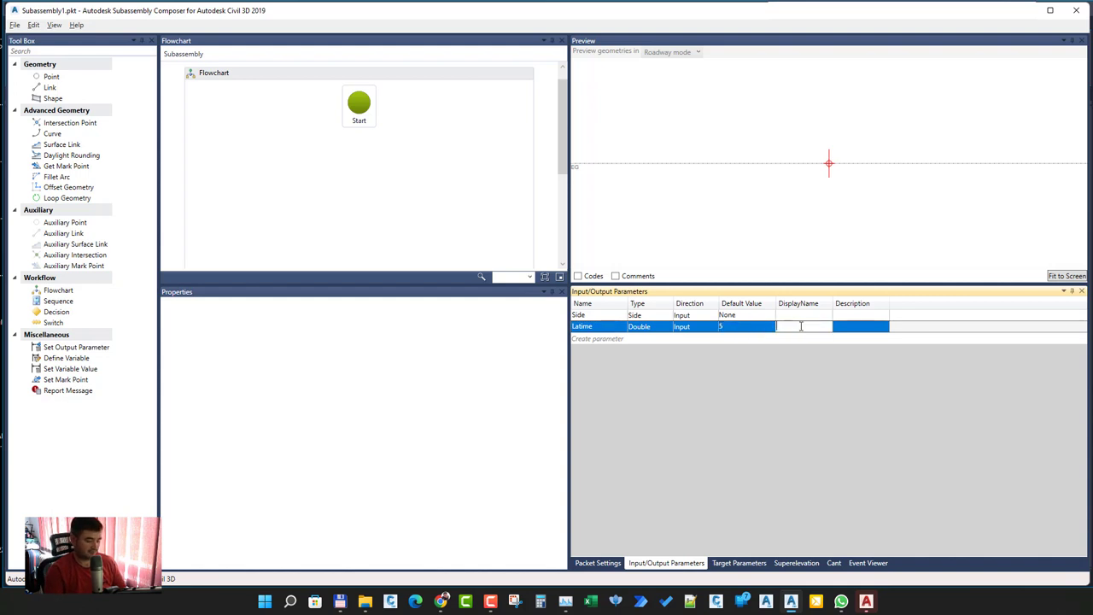
{"action": "type", "text": "Semi Latime"}
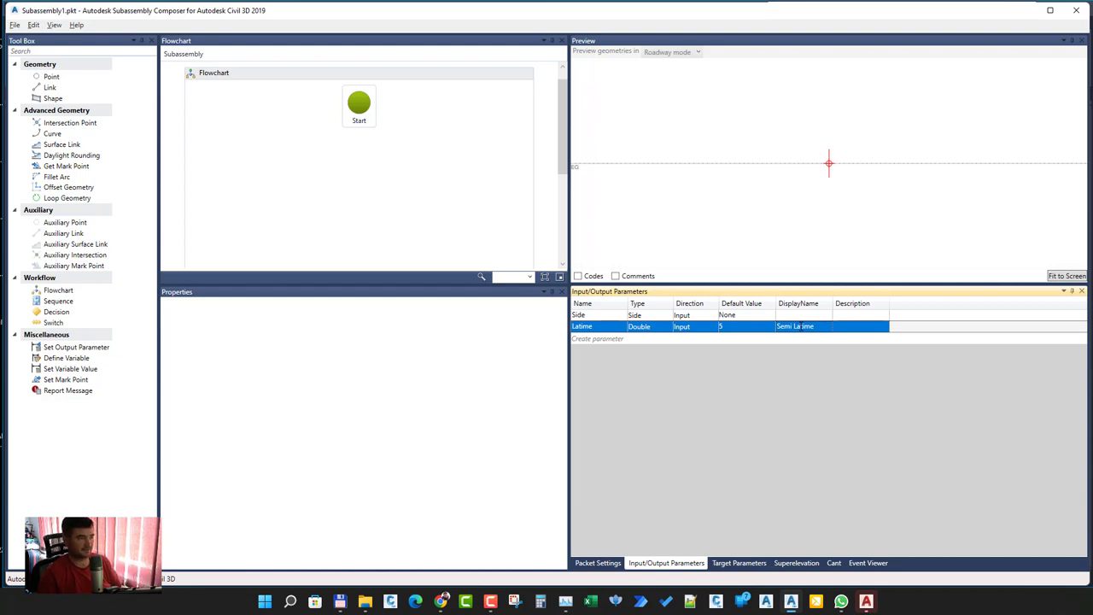
Step: Add points P1 and P2 (with link L1) below Start in the flowchart
{"action": "left_click_drag", "start_coordinate": [51, 76], "coordinate": [372, 163]}
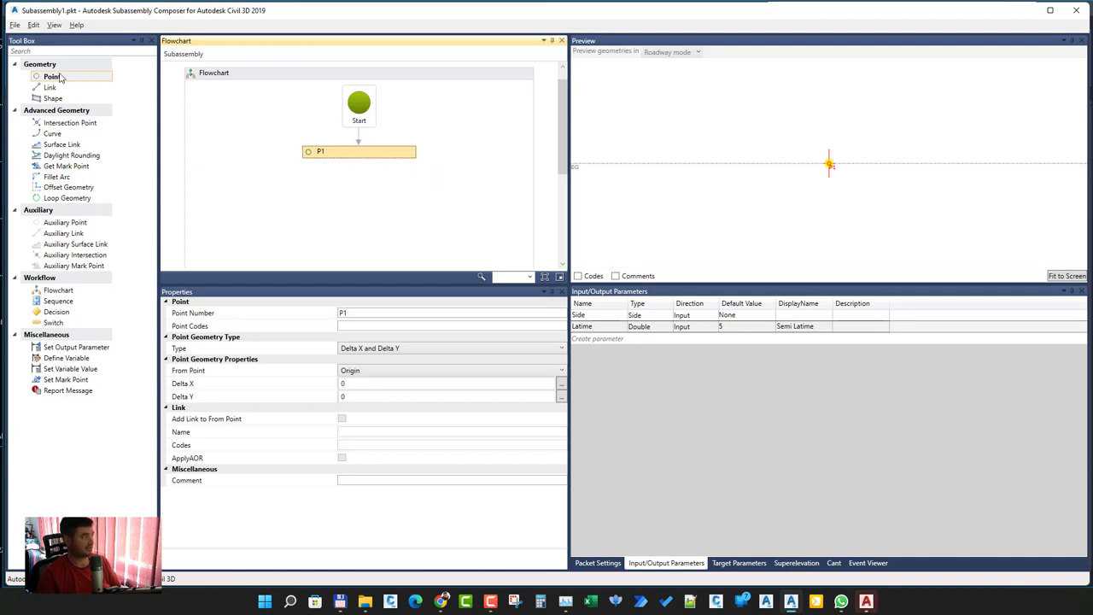
{"action": "left_click_drag", "start_coordinate": [52, 76], "coordinate": [215, 135]}
{"action": "left_click_drag", "start_coordinate": [365, 198], "coordinate": [370, 200]}
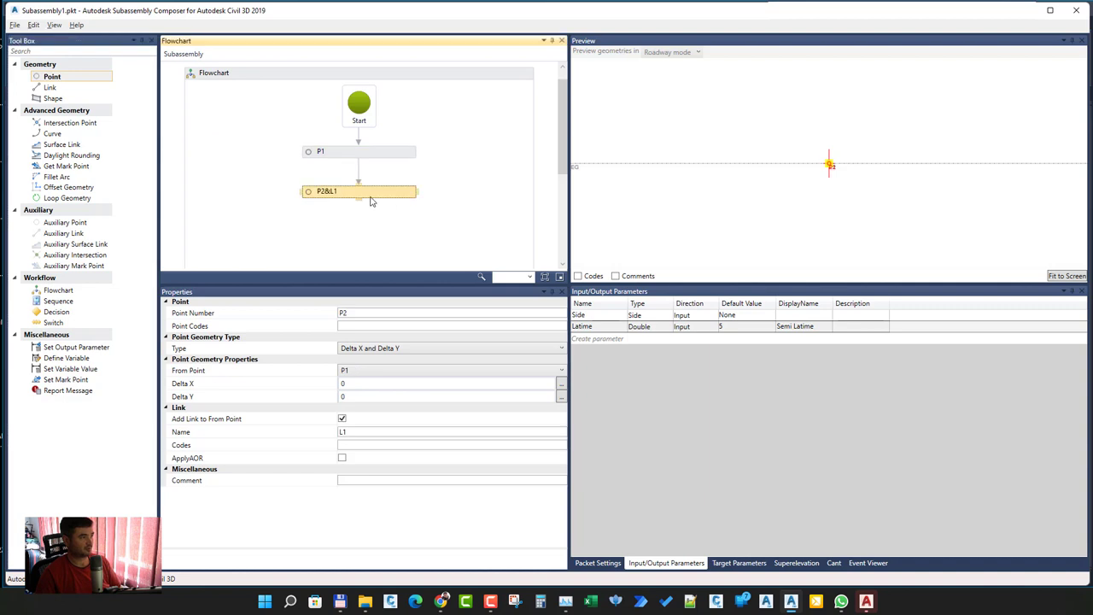
Step: Set P2 to Delta X on Surface with Delta X = Latime on the EG surface target
{"action": "left_click", "coordinate": [420, 348]}
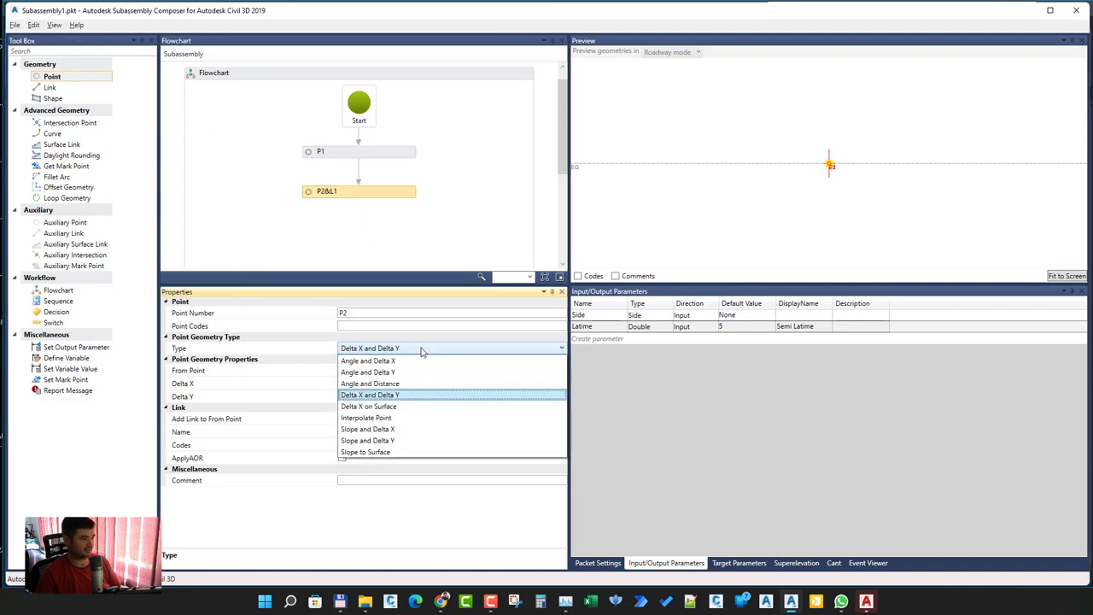
{"action": "left_click", "coordinate": [410, 407]}
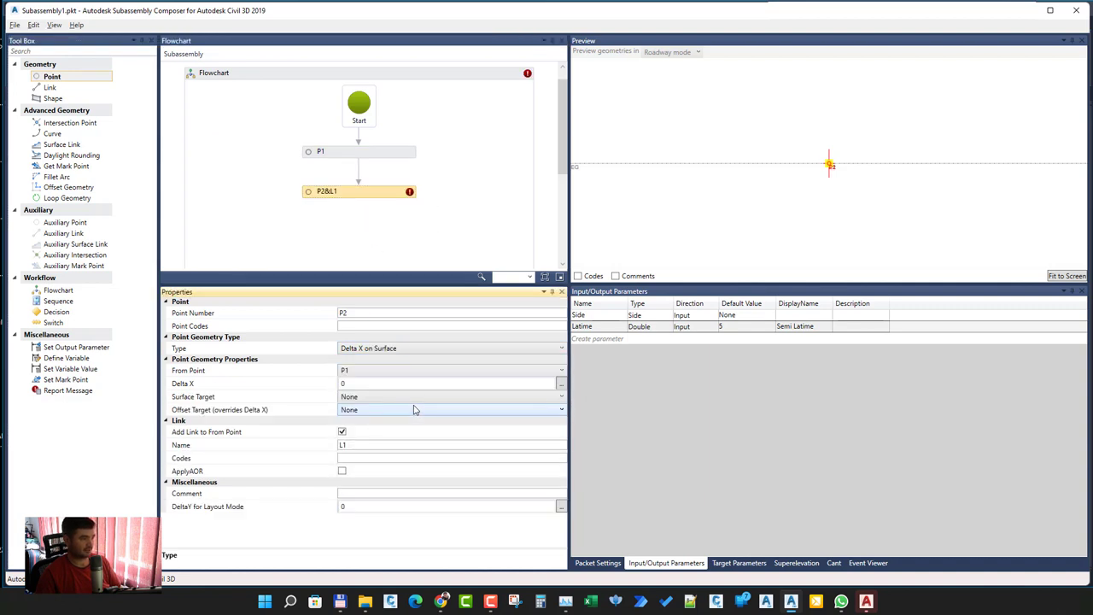
{"action": "left_click", "coordinate": [395, 383]}
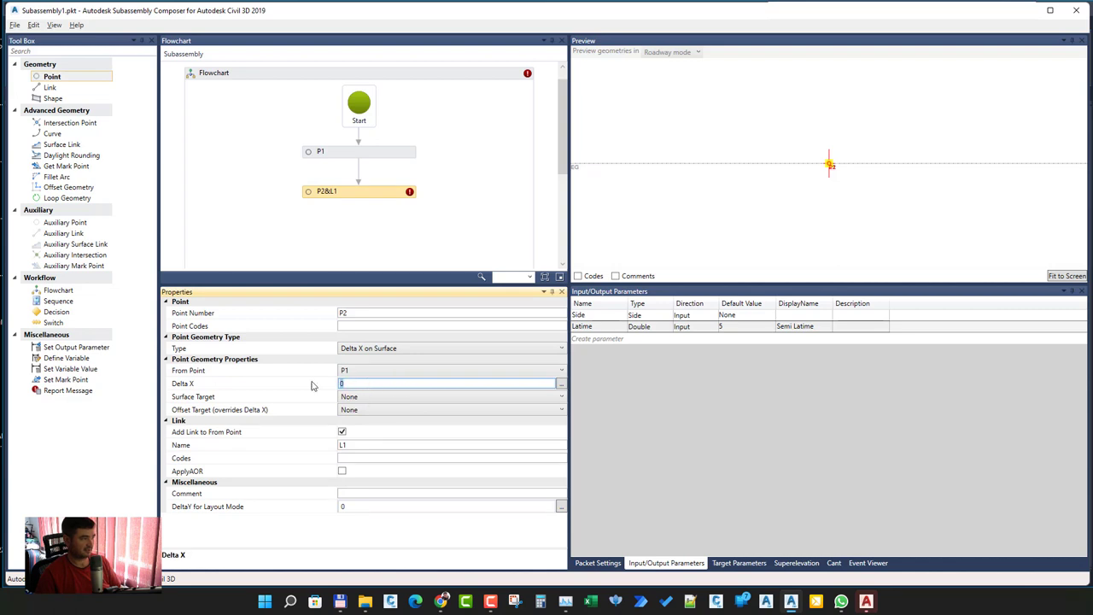
{"action": "type", "text": "Lat"}
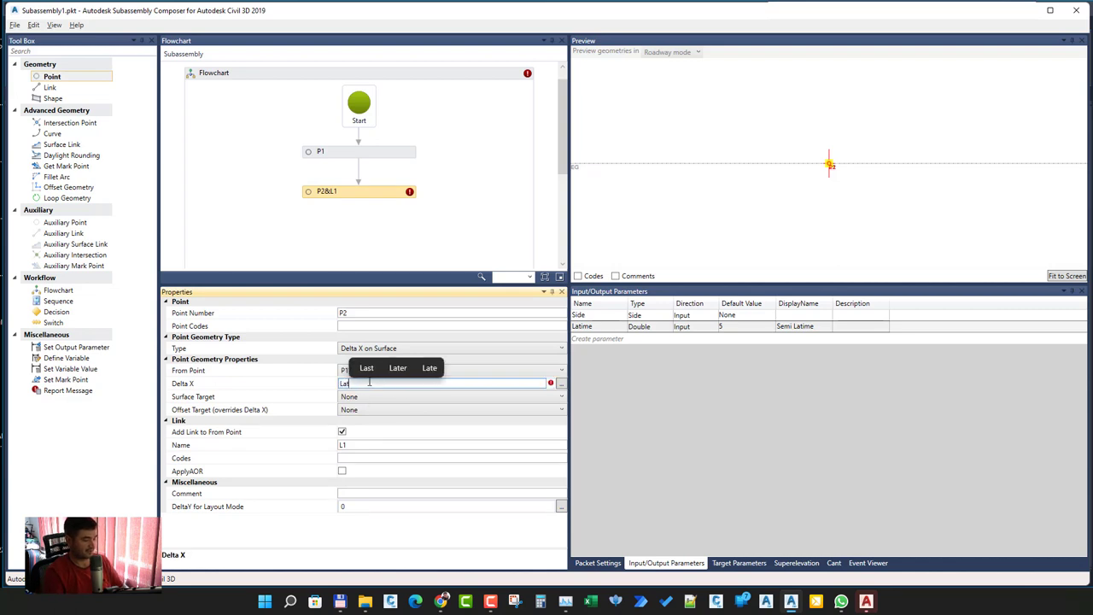
{"action": "type", "text": "ime"}
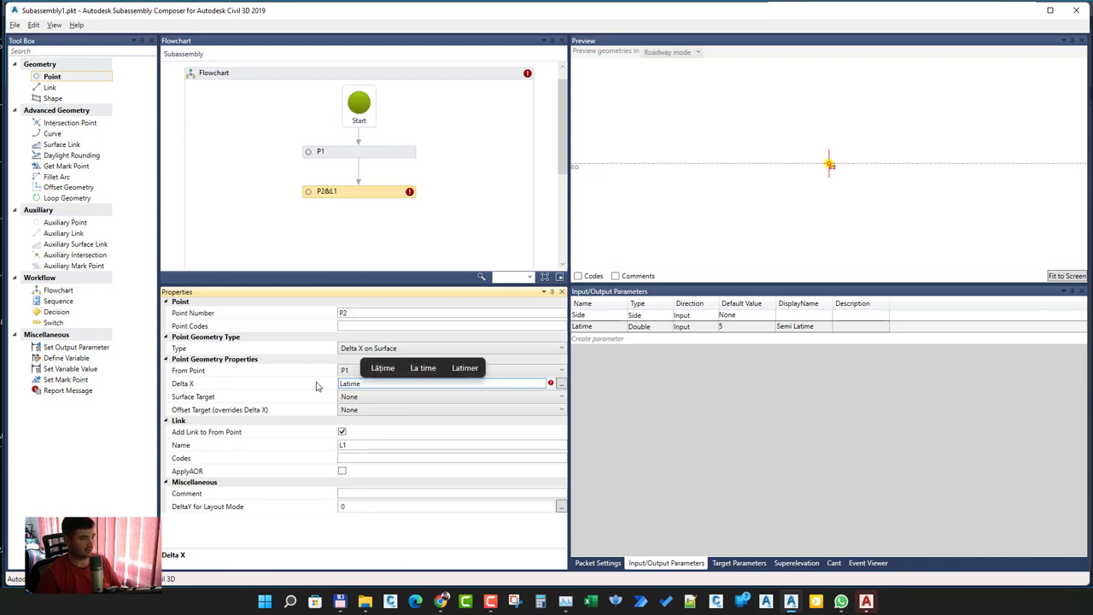
{"action": "key", "text": "Return"}
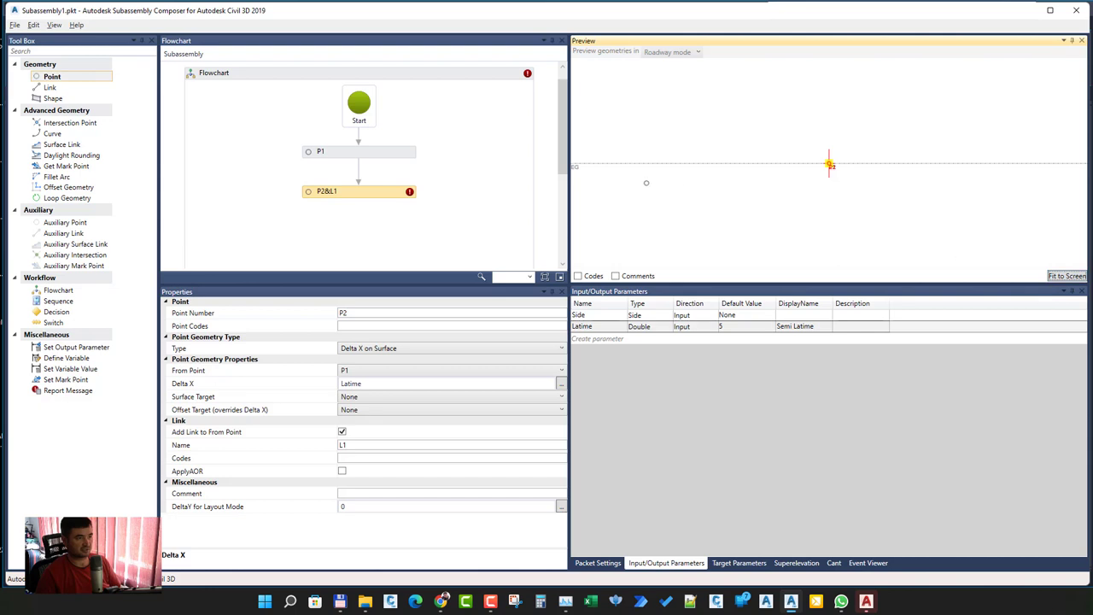
{"action": "left_click", "coordinate": [358, 398]}
{"action": "left_click", "coordinate": [371, 422]}
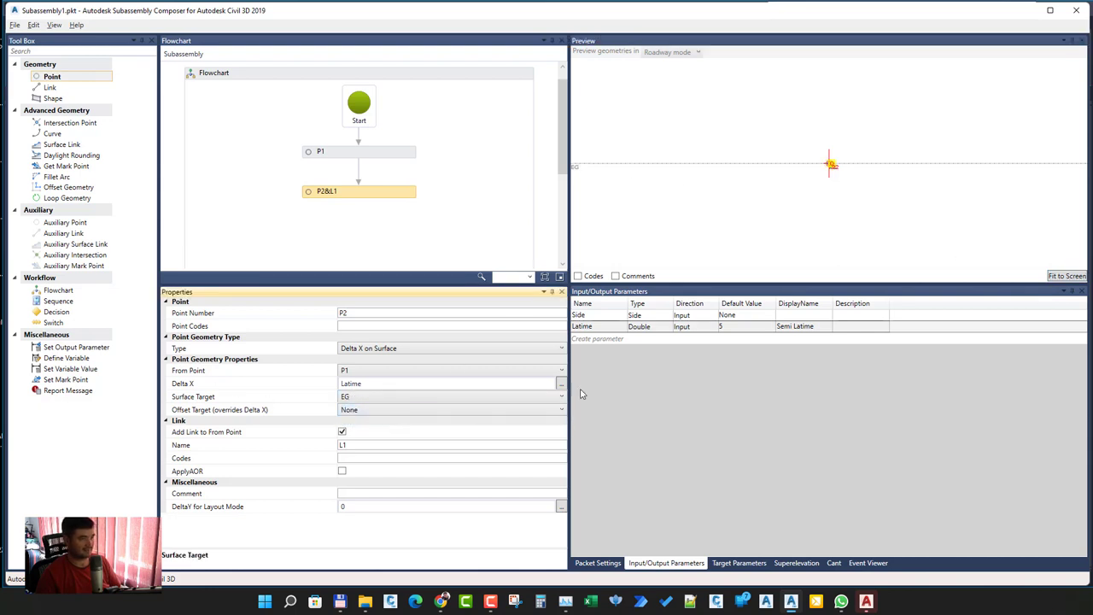
{"action": "left_click", "coordinate": [1063, 276]}
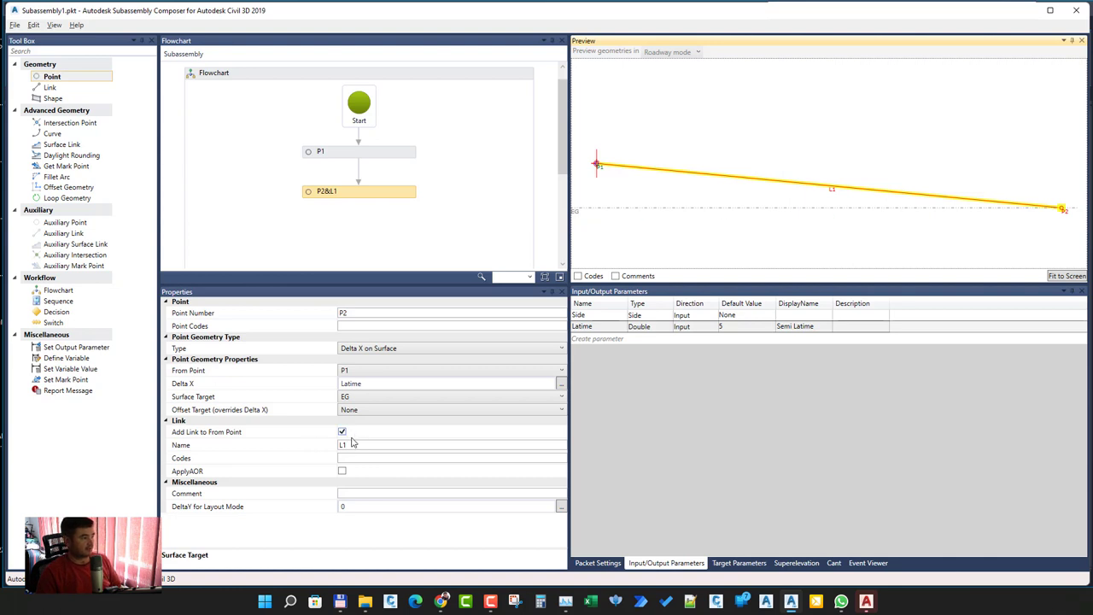
Step: Keep link L1 on P2 and add a third point after P2 in the flowchart
{"action": "left_click", "coordinate": [341, 433]}
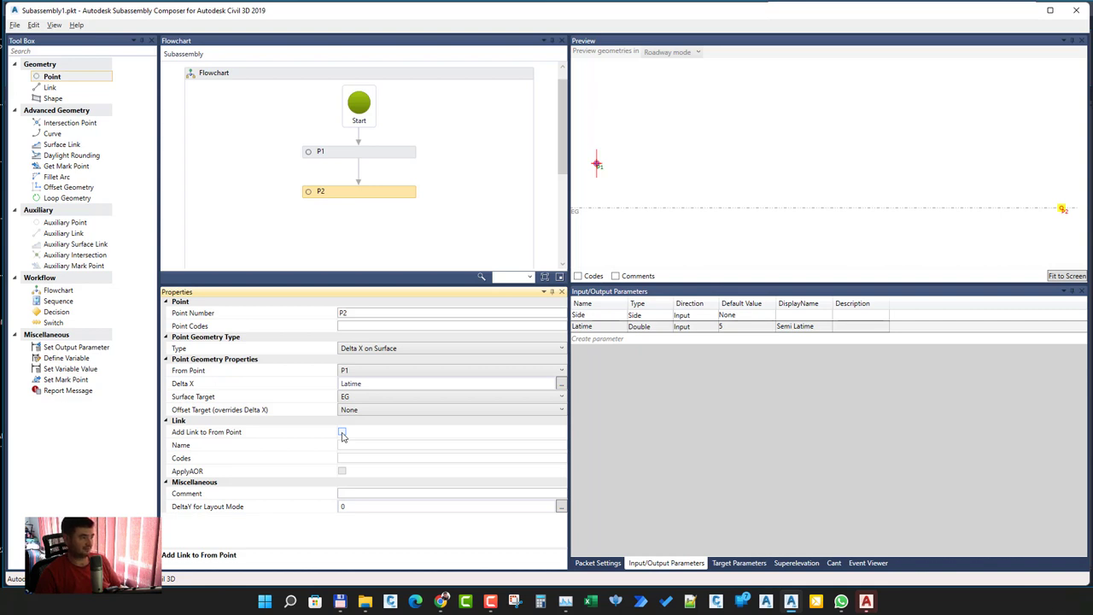
{"action": "left_click", "coordinate": [341, 432]}
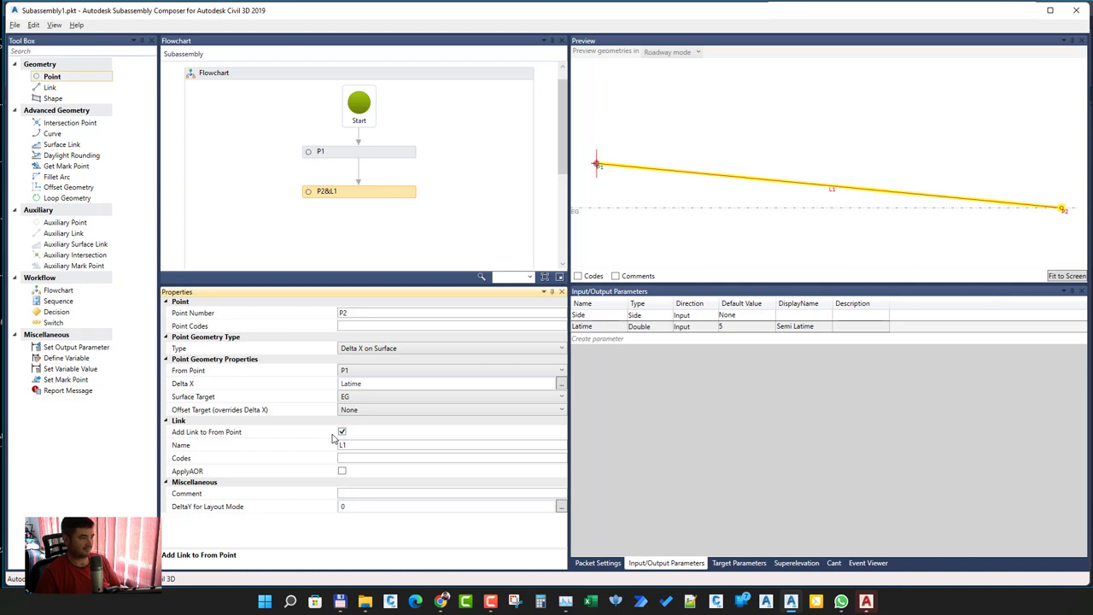
{"action": "mouse_move", "coordinate": [52, 77]}
{"action": "left_mouse_down"}
{"action": "mouse_move", "coordinate": [363, 205]}
{"action": "mouse_move", "coordinate": [362, 225]}
{"action": "left_mouse_up"}
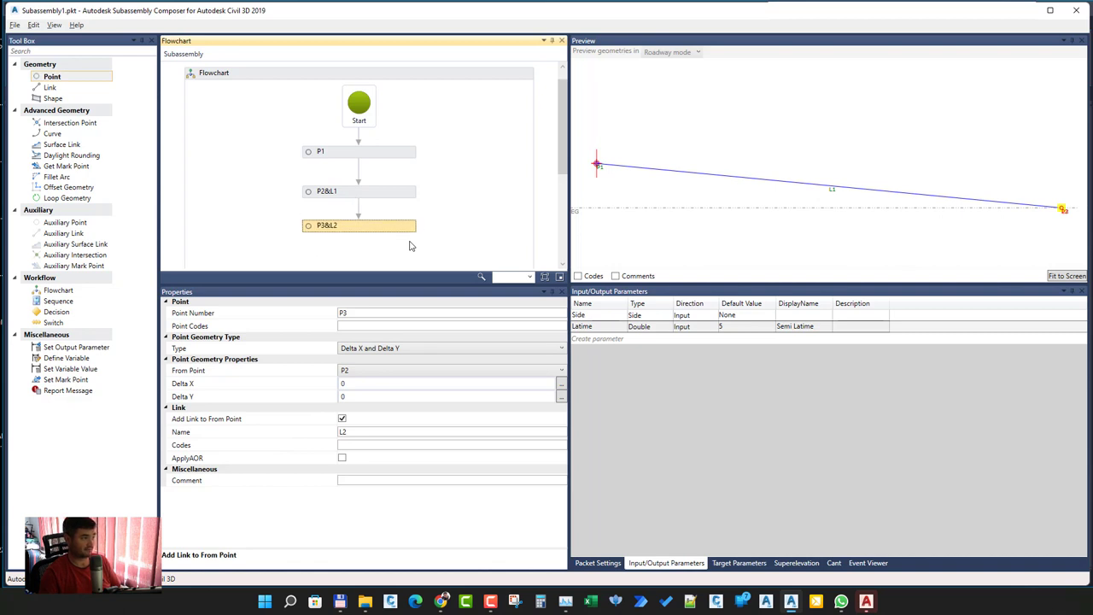
Step: Set P3 to Delta X on Surface with Delta X = -Latime on the EG surface
{"action": "left_click", "coordinate": [375, 350]}
{"action": "left_click", "coordinate": [375, 351]}
{"action": "left_click", "coordinate": [395, 410]}
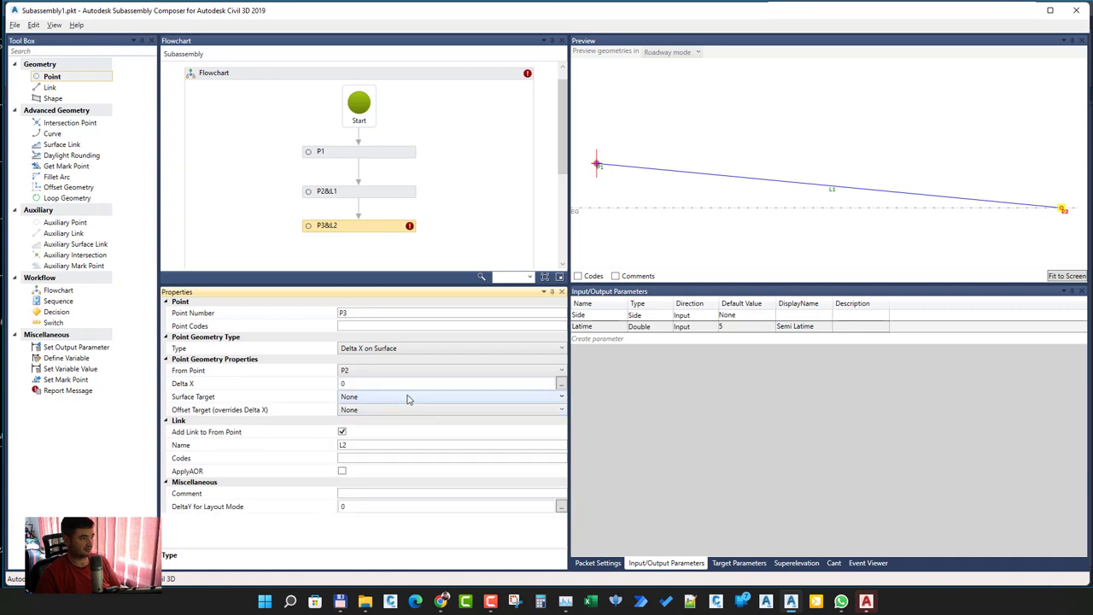
{"action": "left_click", "coordinate": [373, 387]}
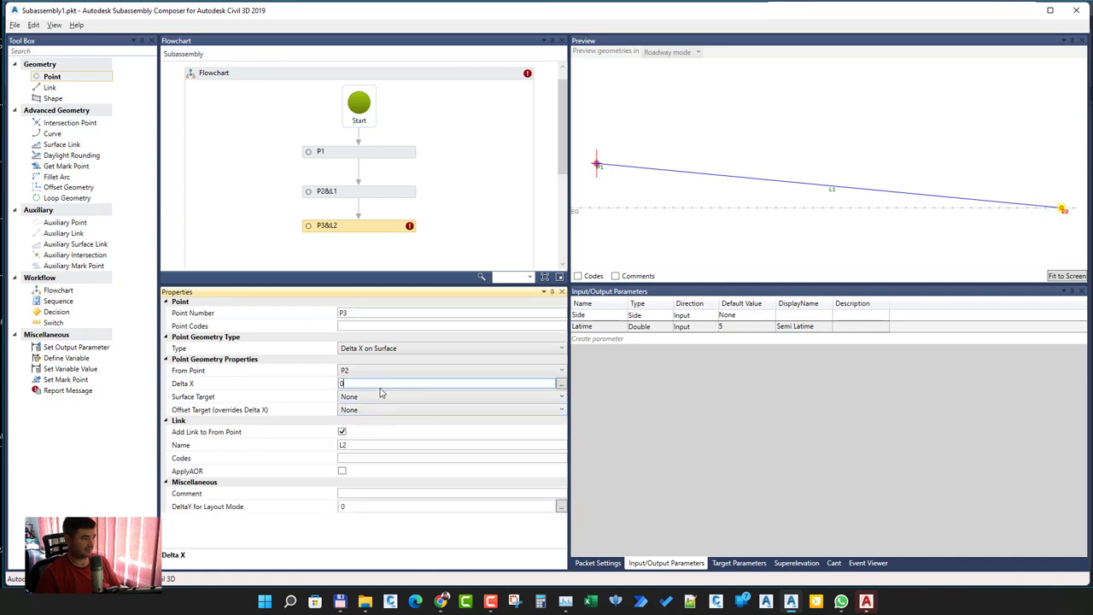
{"action": "type", "text": "-"}
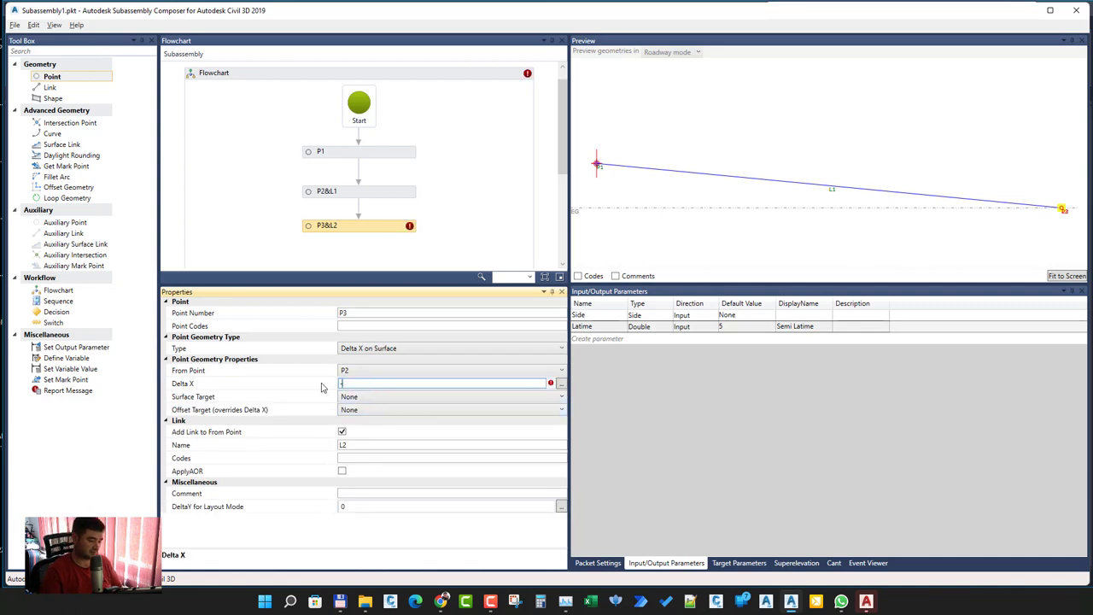
{"action": "type", "text": "Latime"}
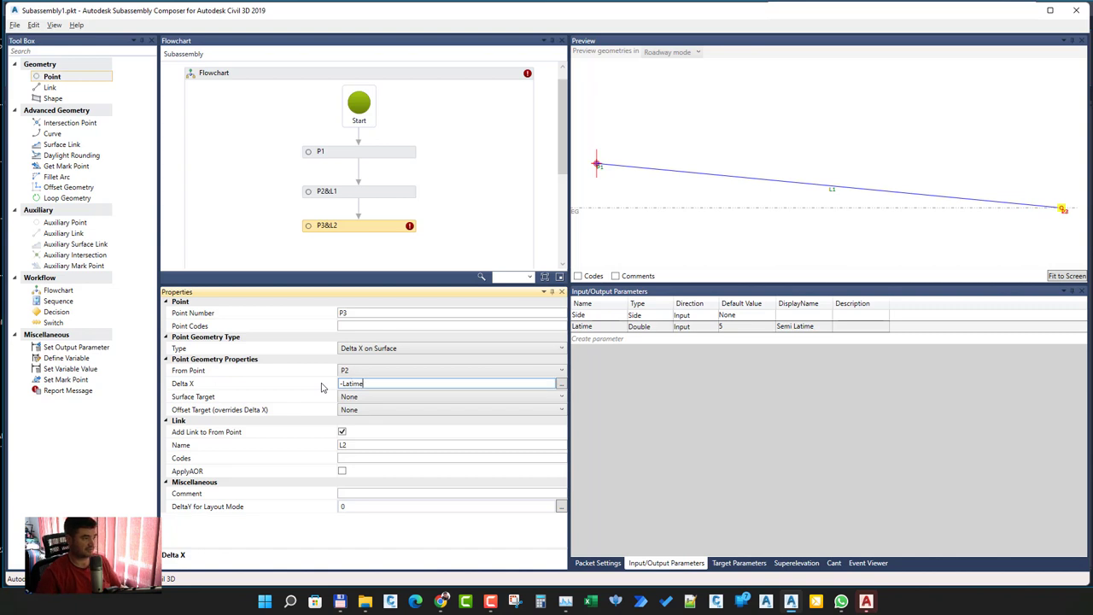
{"action": "key", "text": "Return"}
{"action": "left_click", "coordinate": [341, 397]}
{"action": "left_click", "coordinate": [362, 422]}
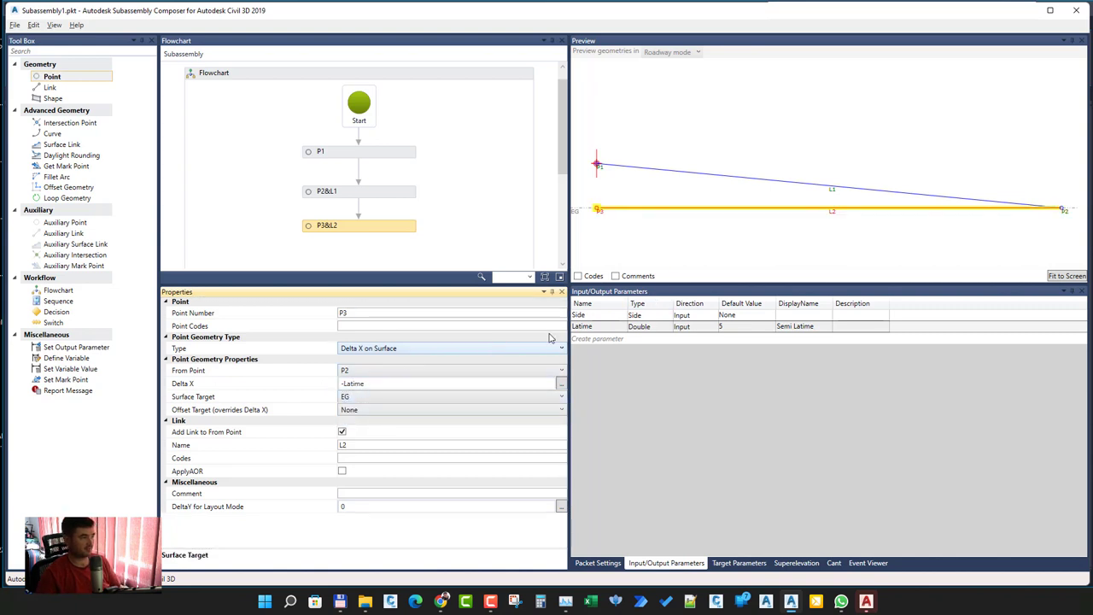
Step: Set P3's From Point to P1 instead of Origin, after checking P2's settings
{"action": "left_click", "coordinate": [361, 371]}
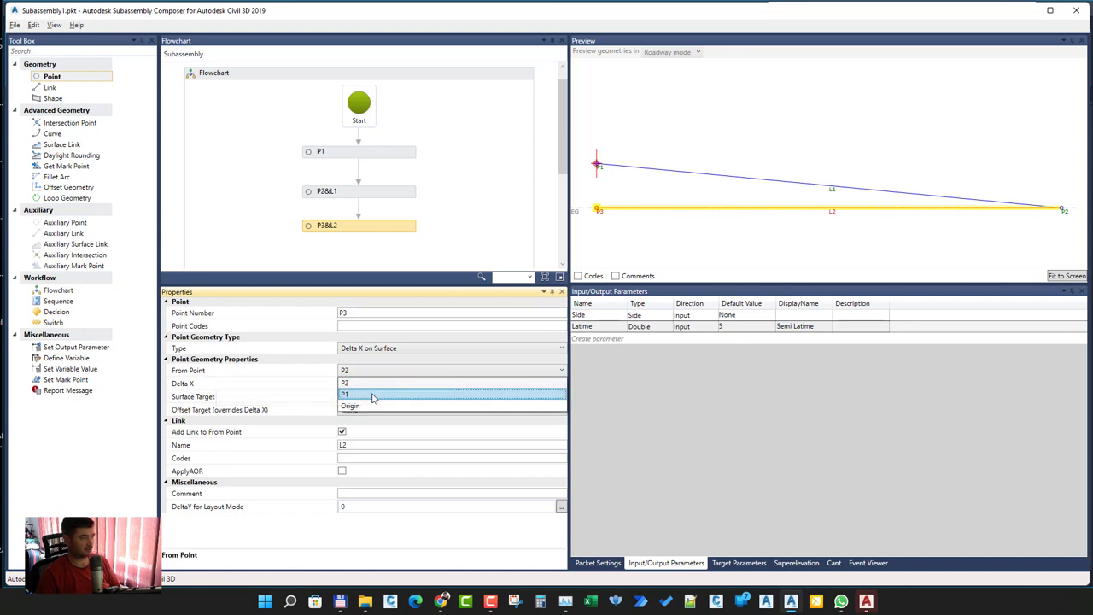
{"action": "left_click", "coordinate": [374, 406]}
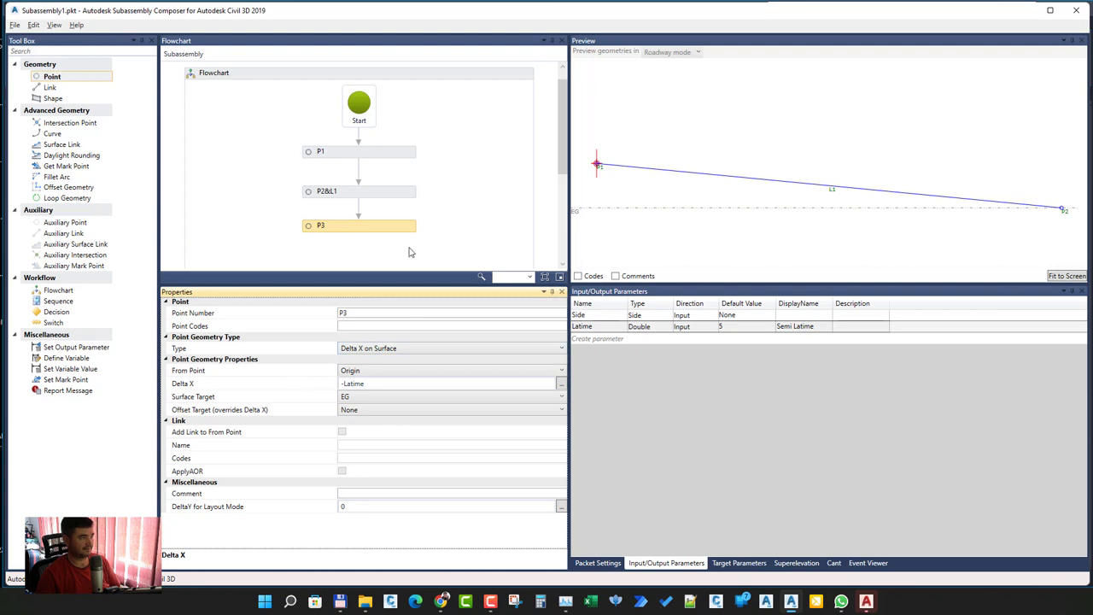
{"action": "left_click", "coordinate": [382, 198]}
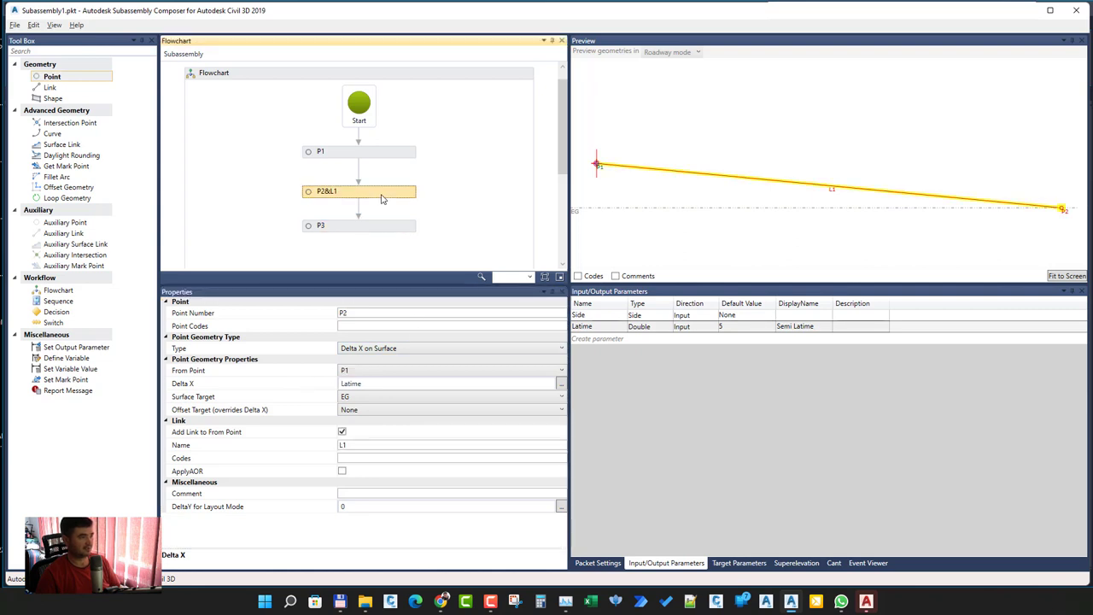
{"action": "left_click", "coordinate": [365, 372]}
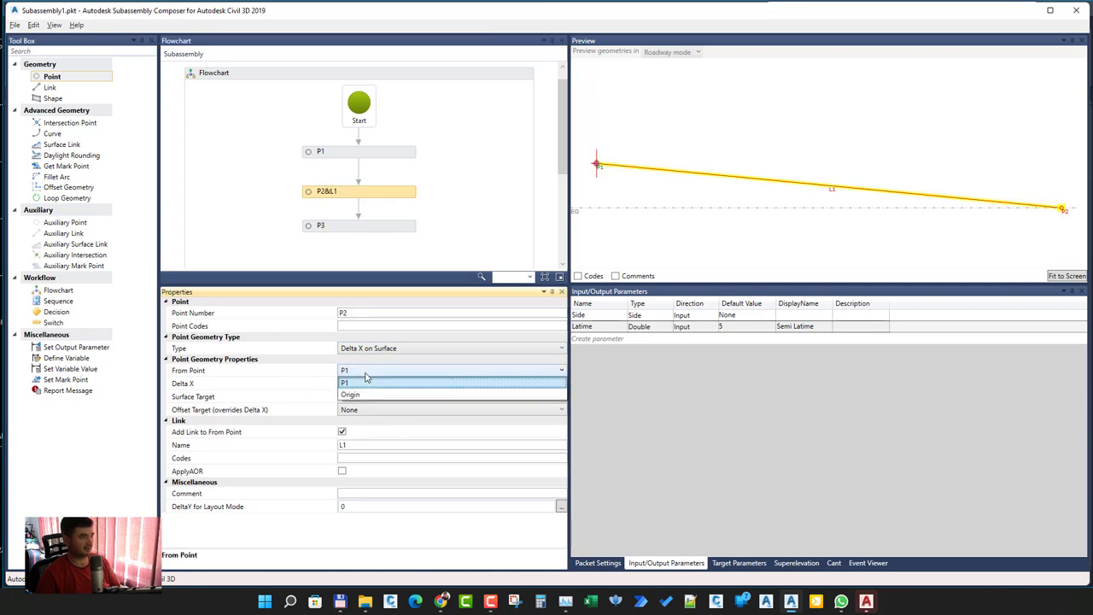
{"action": "left_click", "coordinate": [366, 376]}
{"action": "left_click", "coordinate": [354, 235]}
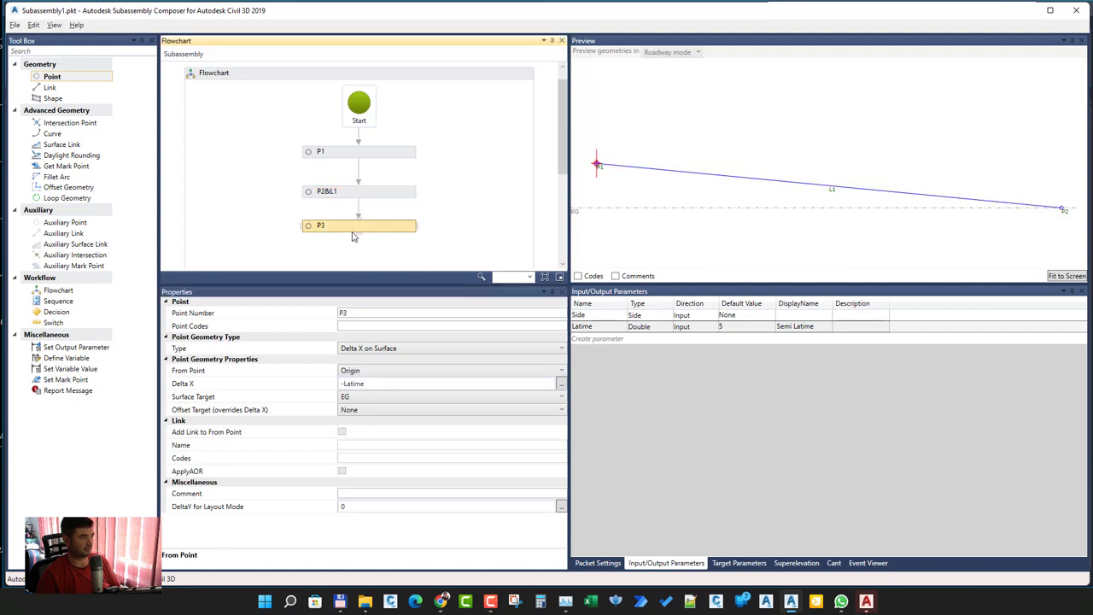
{"action": "left_click", "coordinate": [365, 372]}
{"action": "left_click", "coordinate": [365, 395]}
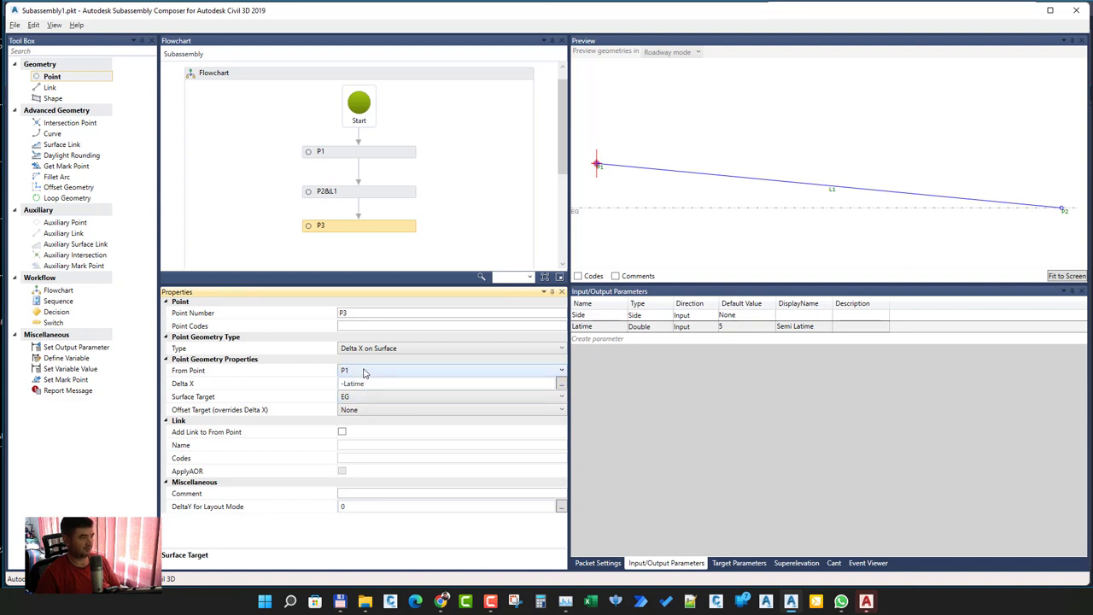
Step: Join P3 to P1 with link L2 and add point P4 to the flowchart
{"action": "scroll", "coordinate": [861, 221], "scroll_direction": "down", "scroll_amount": 1}
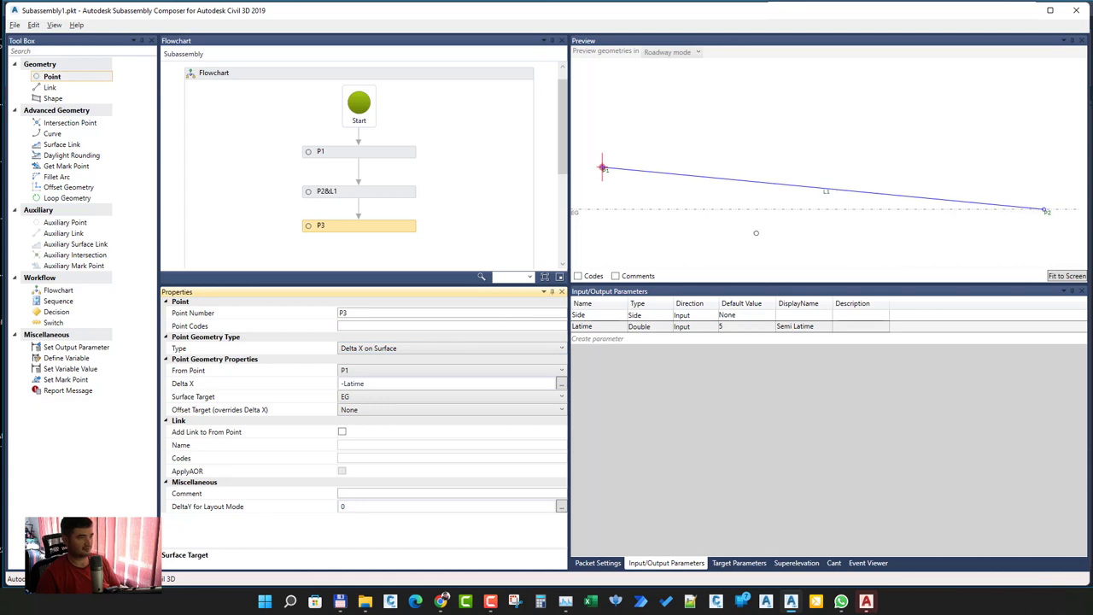
{"action": "scroll", "coordinate": [861, 221], "scroll_direction": "down", "scroll_amount": 2}
{"action": "scroll", "coordinate": [861, 221], "scroll_direction": "down", "scroll_amount": 2}
{"action": "scroll", "coordinate": [862, 222], "scroll_direction": "down", "scroll_amount": 2}
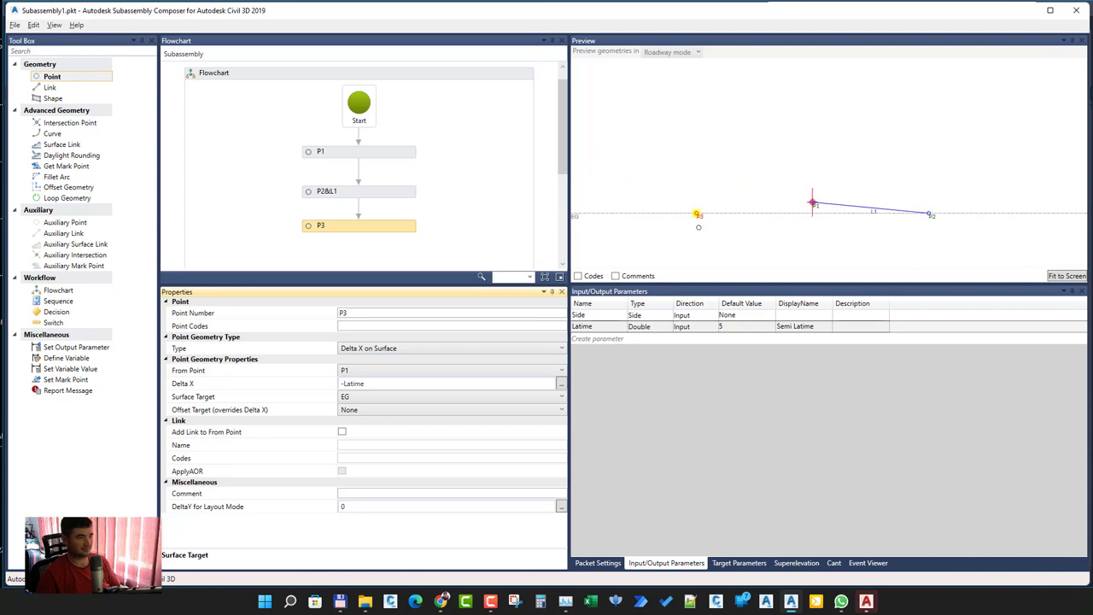
{"action": "scroll", "coordinate": [698, 227], "scroll_direction": "up", "scroll_amount": 1}
{"action": "left_click", "coordinate": [341, 432]}
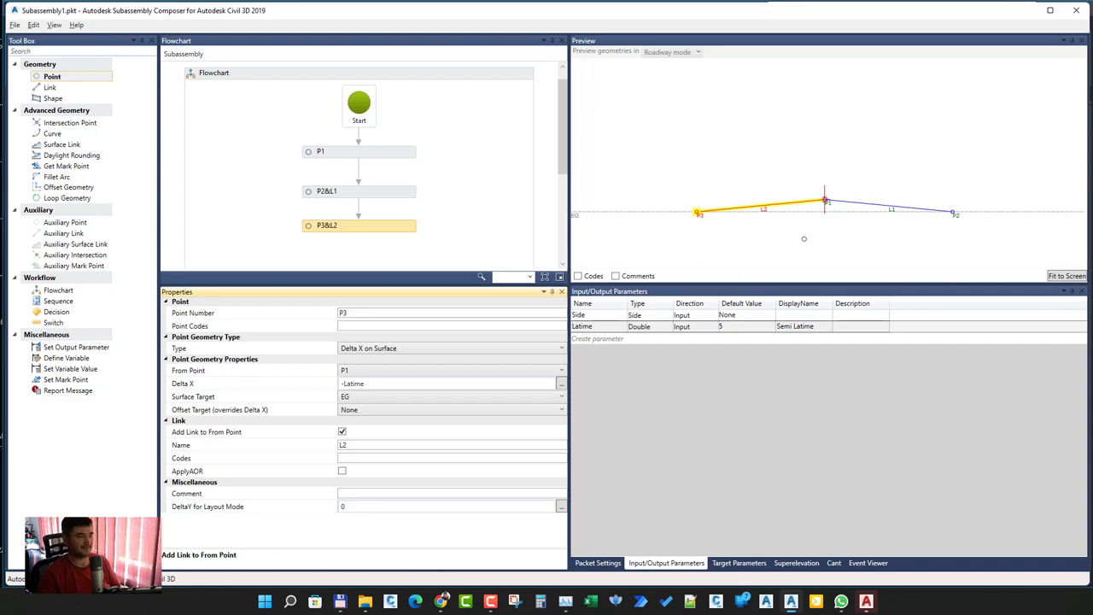
{"action": "scroll", "coordinate": [803, 239], "scroll_direction": "up", "scroll_amount": 1}
{"action": "scroll", "coordinate": [811, 239], "scroll_direction": "up", "scroll_amount": 1}
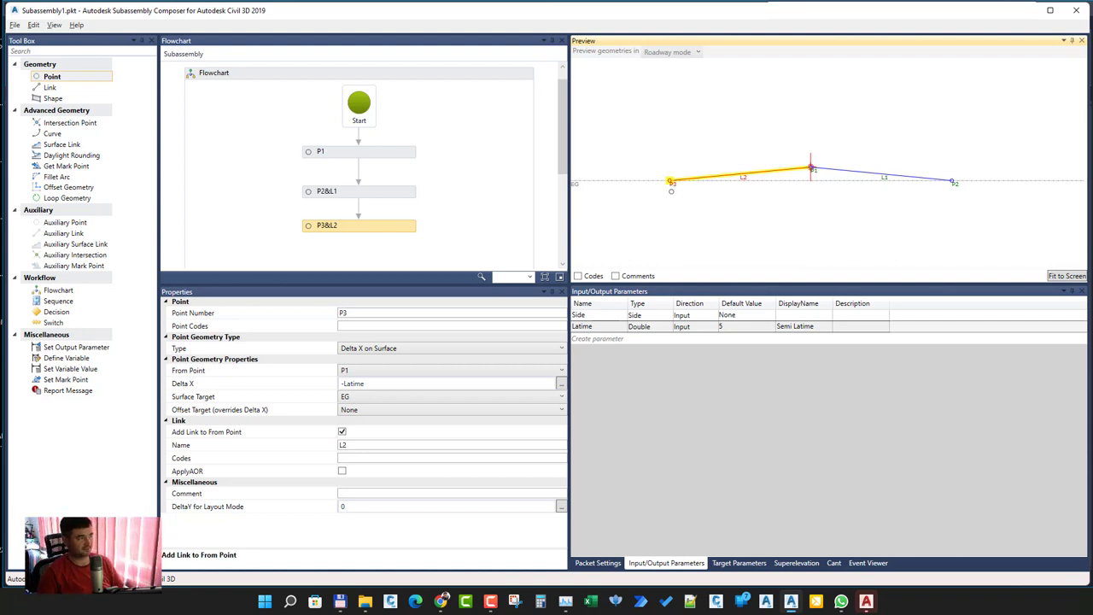
{"action": "left_click_drag", "start_coordinate": [51, 76], "coordinate": [366, 128]}
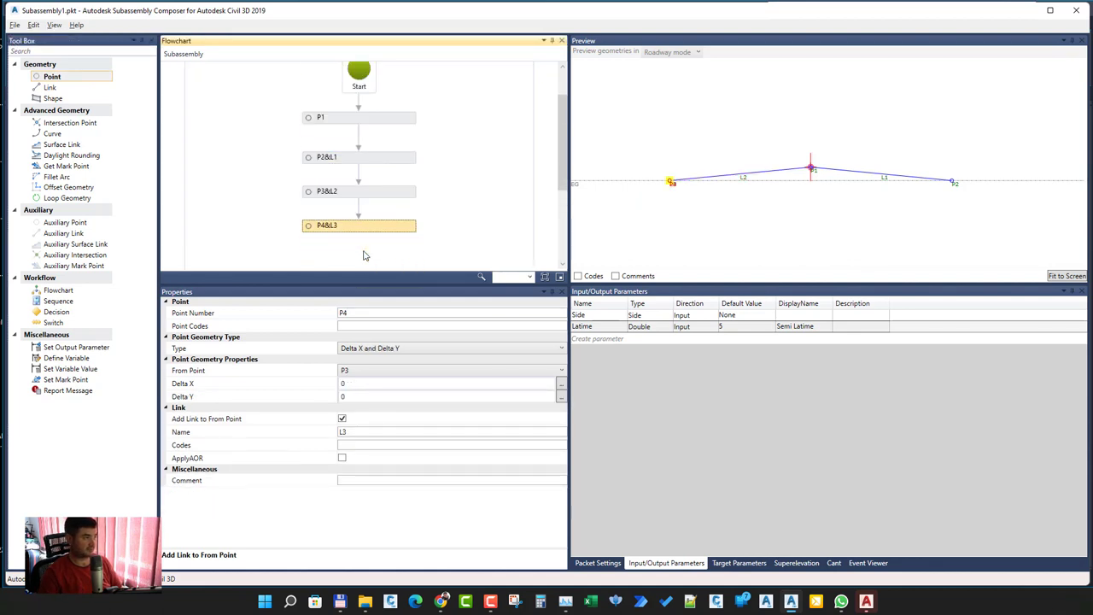
Step: Make P4 an Interpolate Point running from P2 toward P1
{"action": "left_click", "coordinate": [388, 350]}
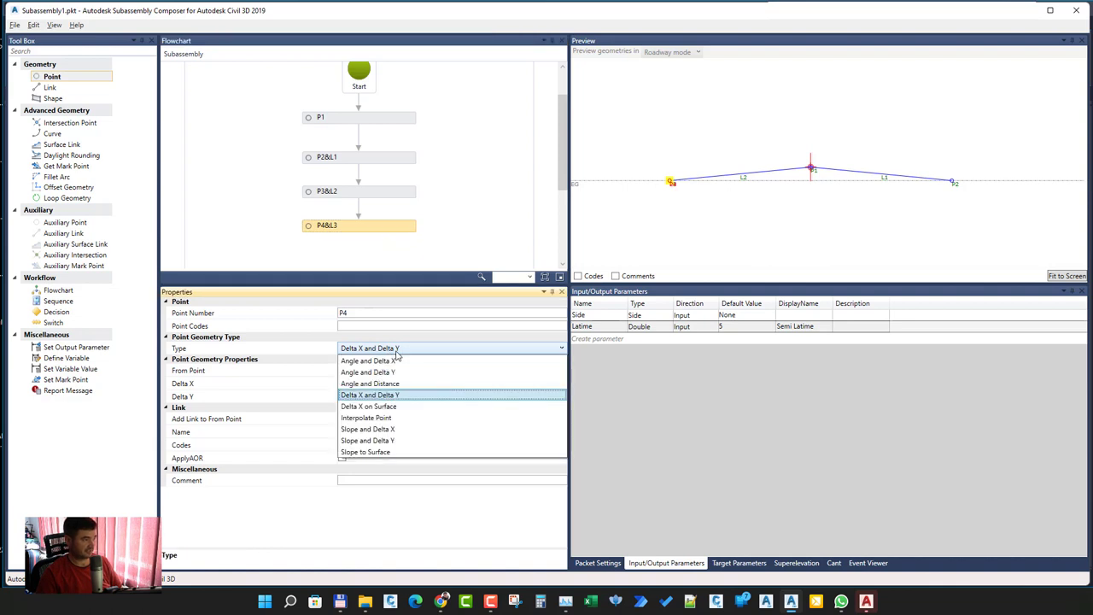
{"action": "left_click", "coordinate": [415, 419]}
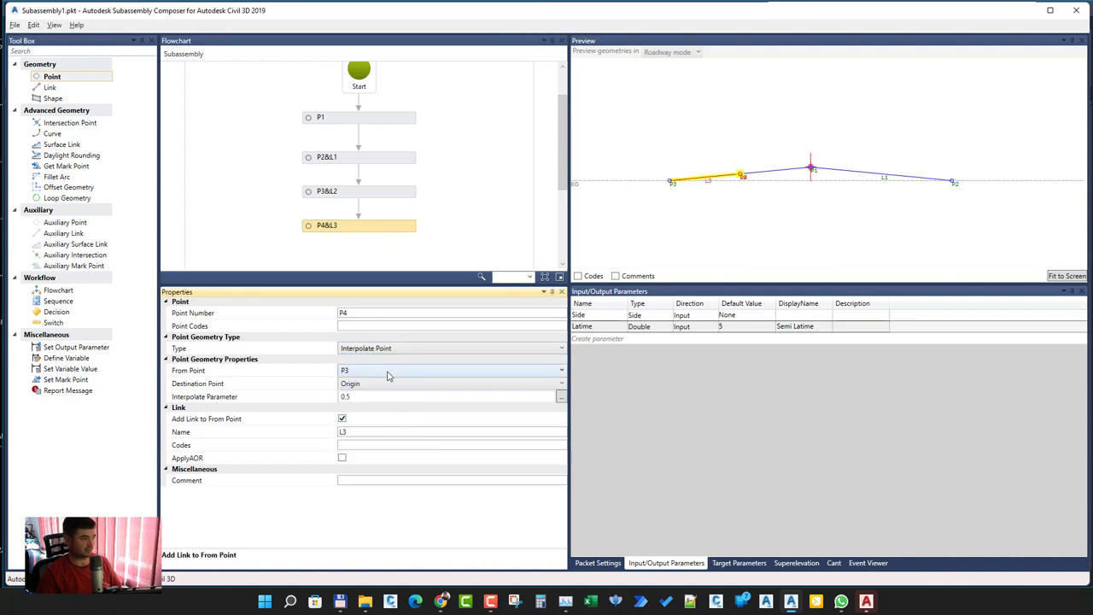
{"action": "left_click", "coordinate": [388, 373]}
{"action": "left_click", "coordinate": [384, 394]}
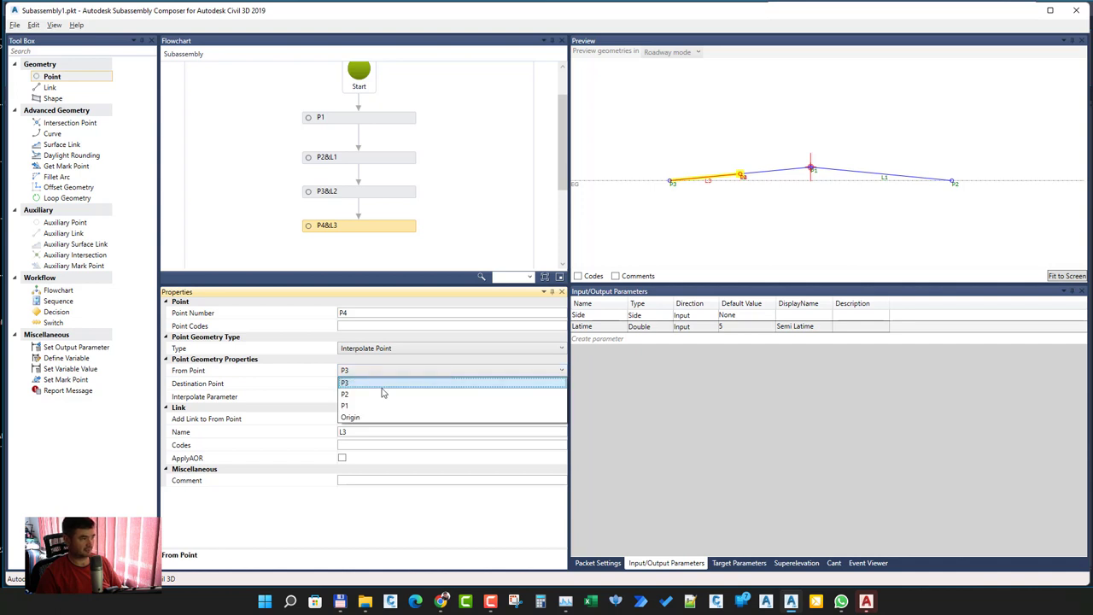
{"action": "left_click", "coordinate": [382, 389]}
{"action": "left_click", "coordinate": [381, 388]}
{"action": "left_click", "coordinate": [382, 397]}
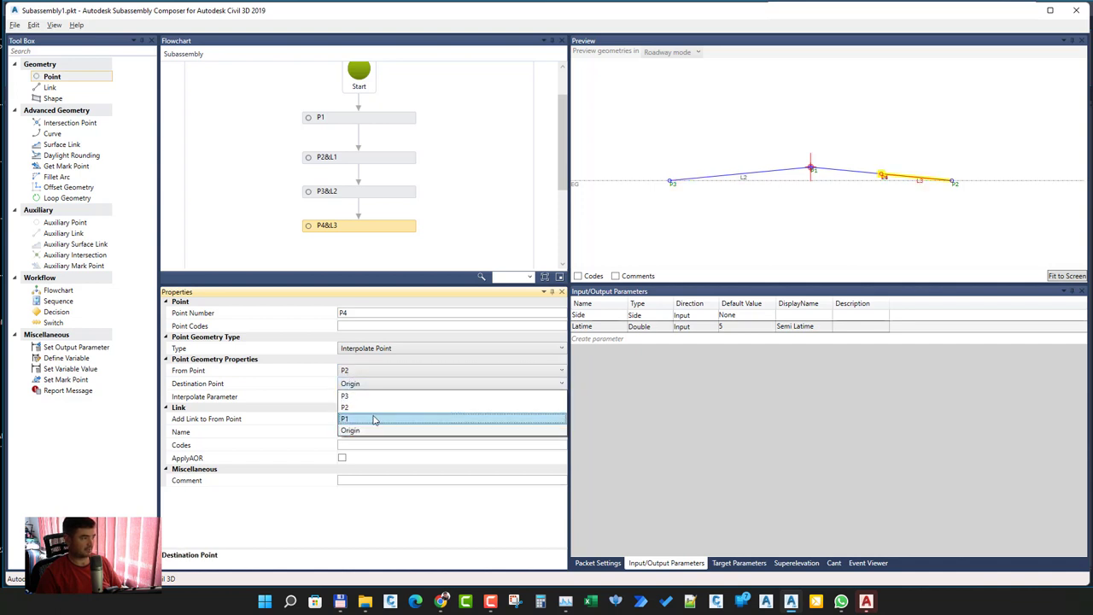
{"action": "left_click", "coordinate": [373, 420]}
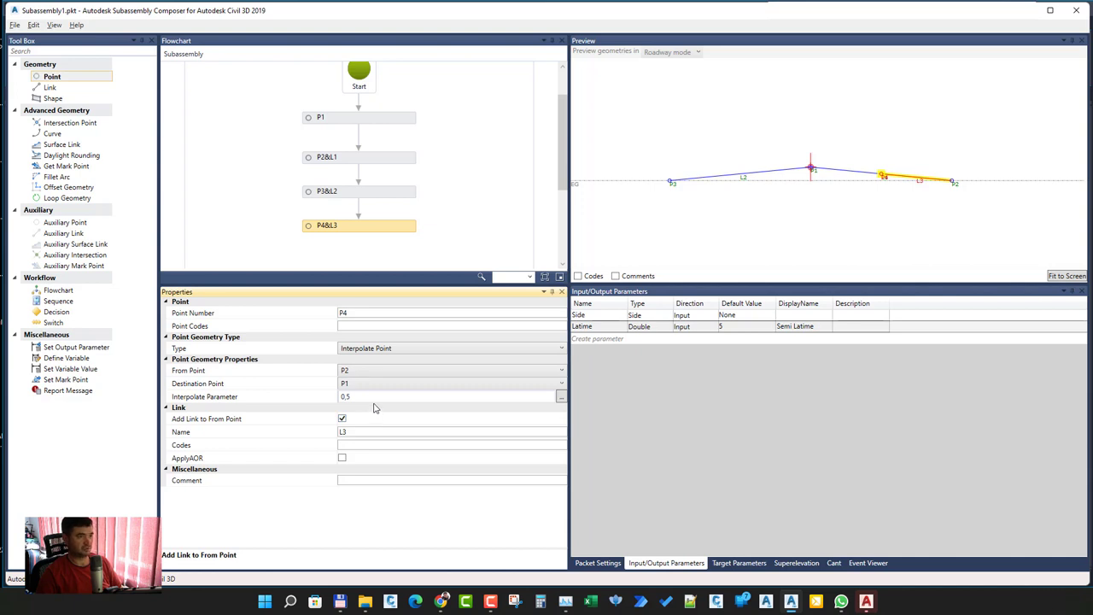
Step: Remove P4's link and change its destination point to P3, then refresh the preview
{"action": "left_click", "coordinate": [341, 419]}
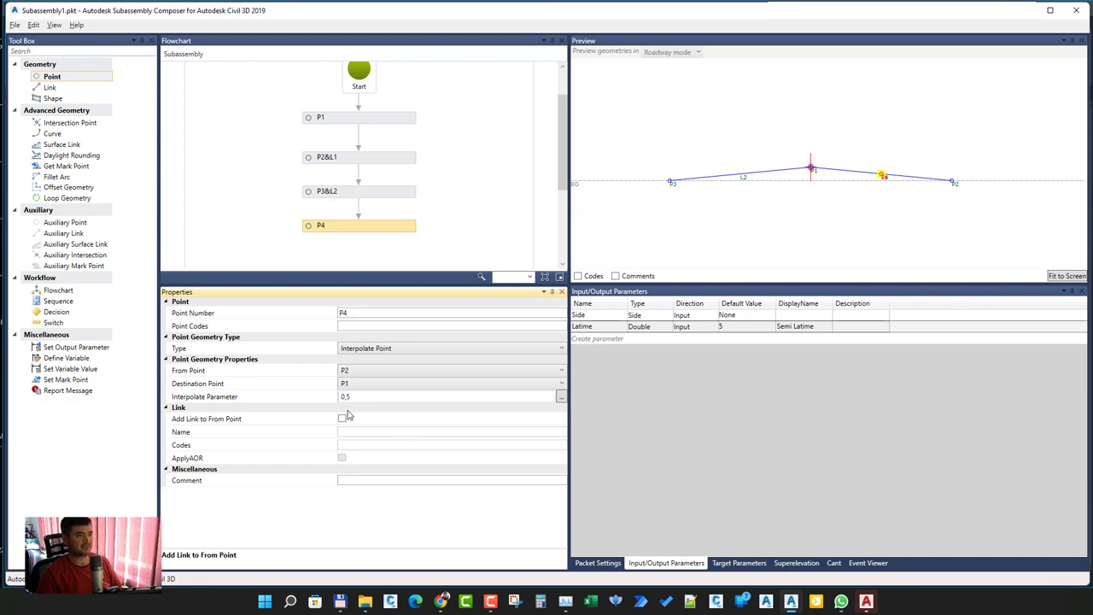
{"action": "left_click", "coordinate": [363, 385]}
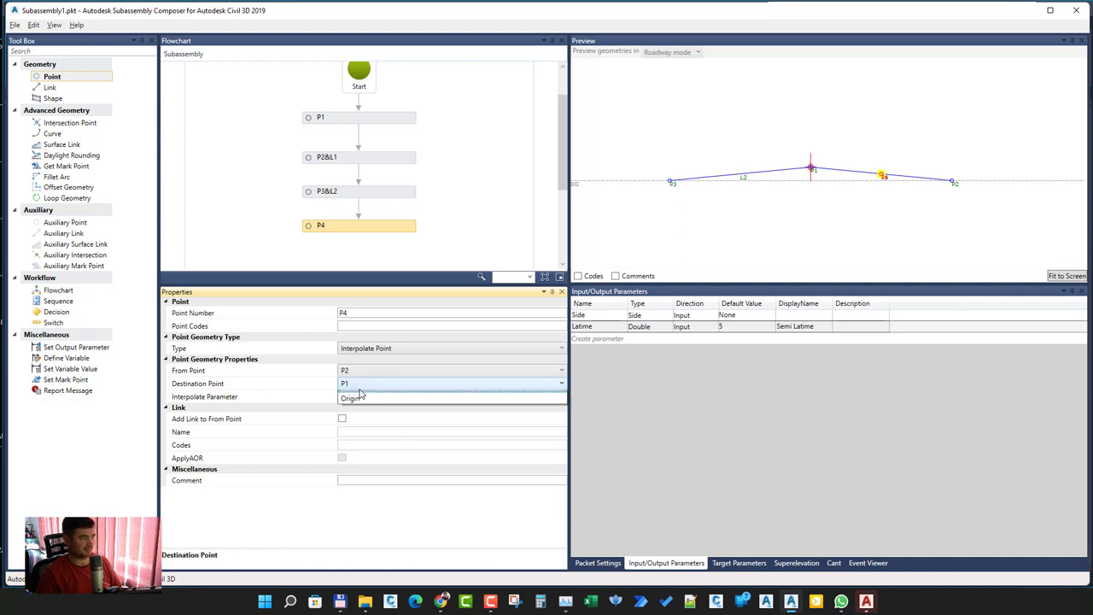
{"action": "left_click", "coordinate": [359, 402]}
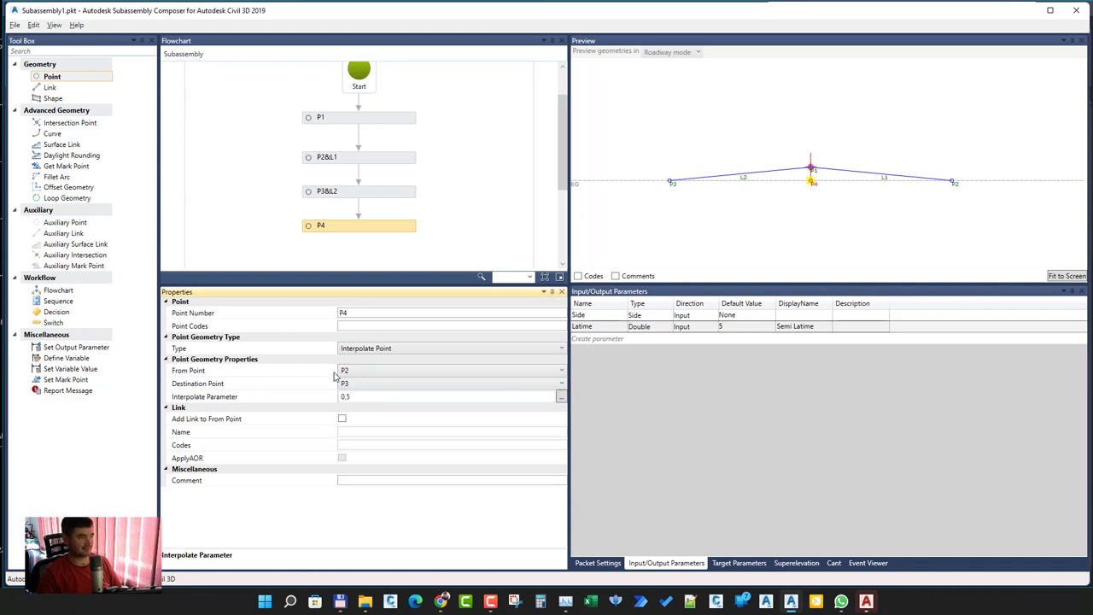
{"action": "left_click", "coordinate": [576, 185]}
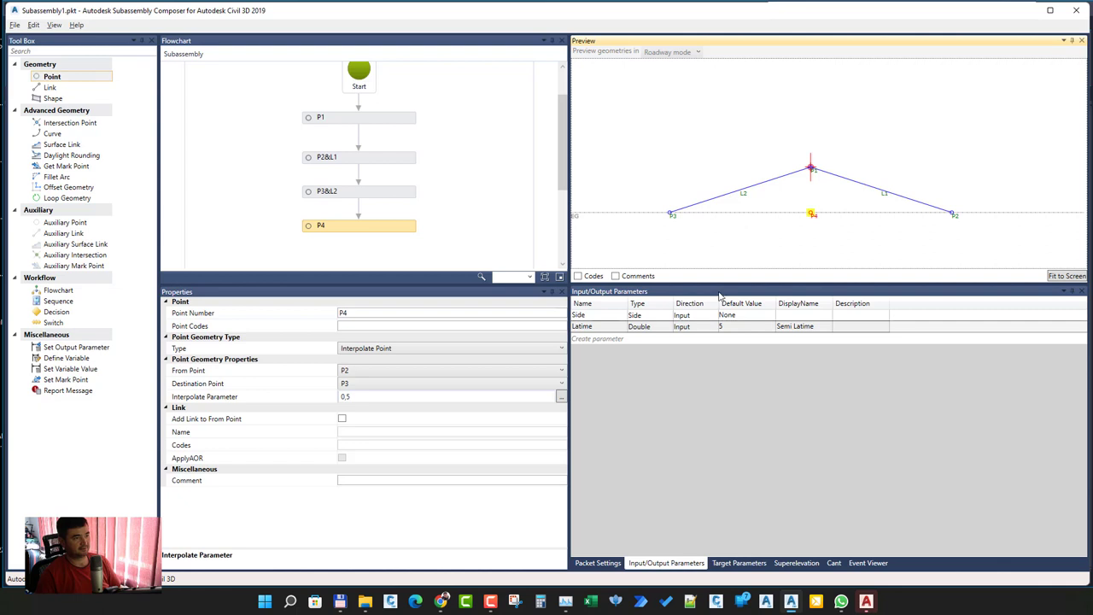
Step: In Packet Settings, rename the subassembly from Subassembly1 to ProfilMixt
{"action": "left_click", "coordinate": [739, 563]}
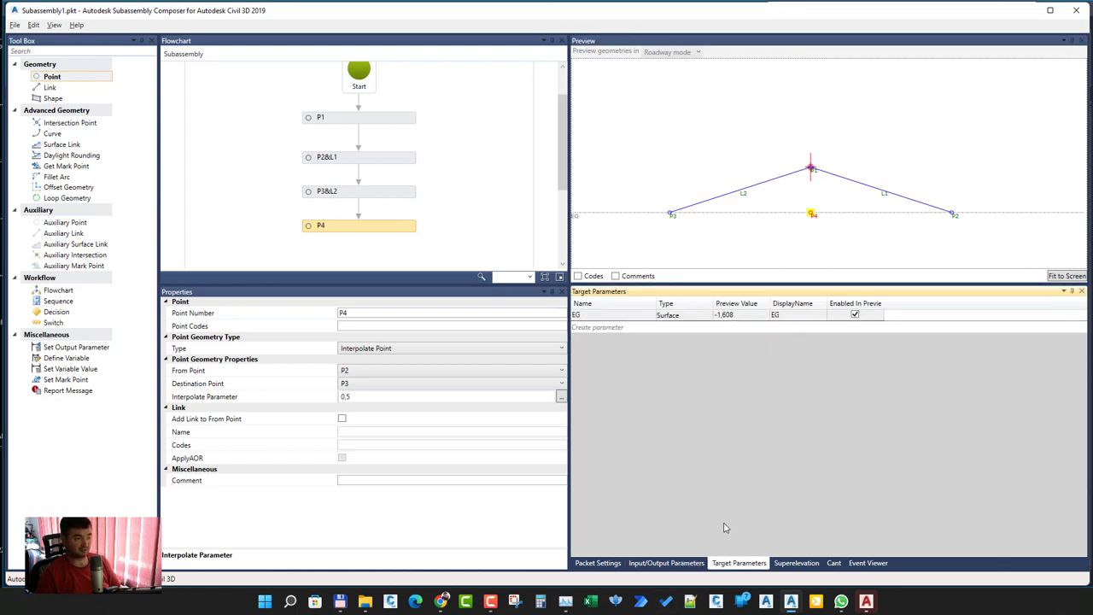
{"action": "left_click", "coordinate": [666, 563]}
{"action": "left_click", "coordinate": [592, 565]}
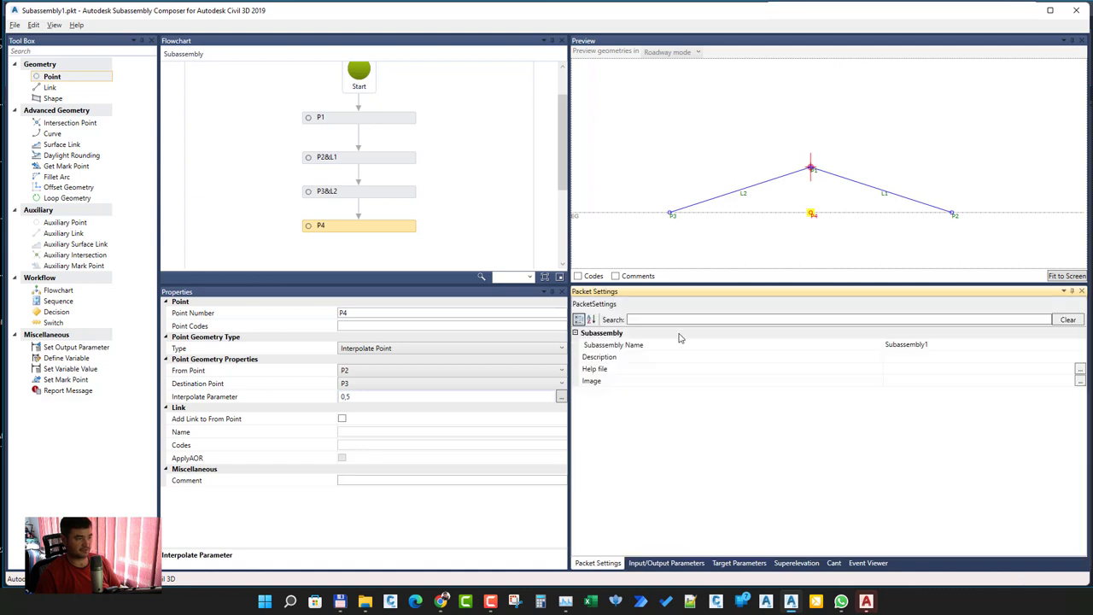
{"action": "left_click", "coordinate": [977, 343]}
{"action": "double_click", "coordinate": [920, 345]}
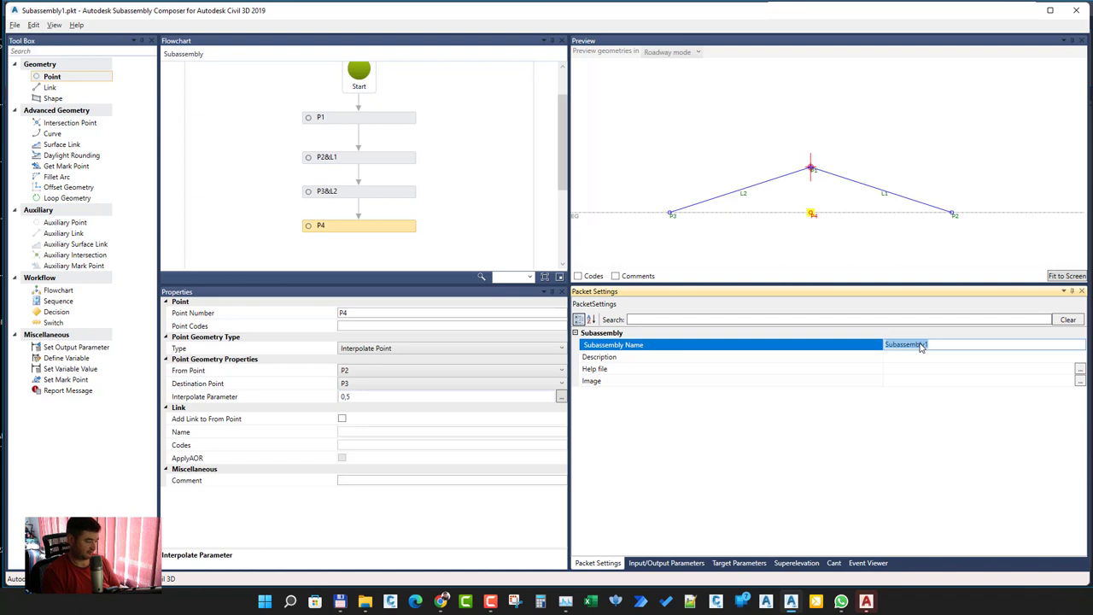
{"action": "type", "text": "Profi"}
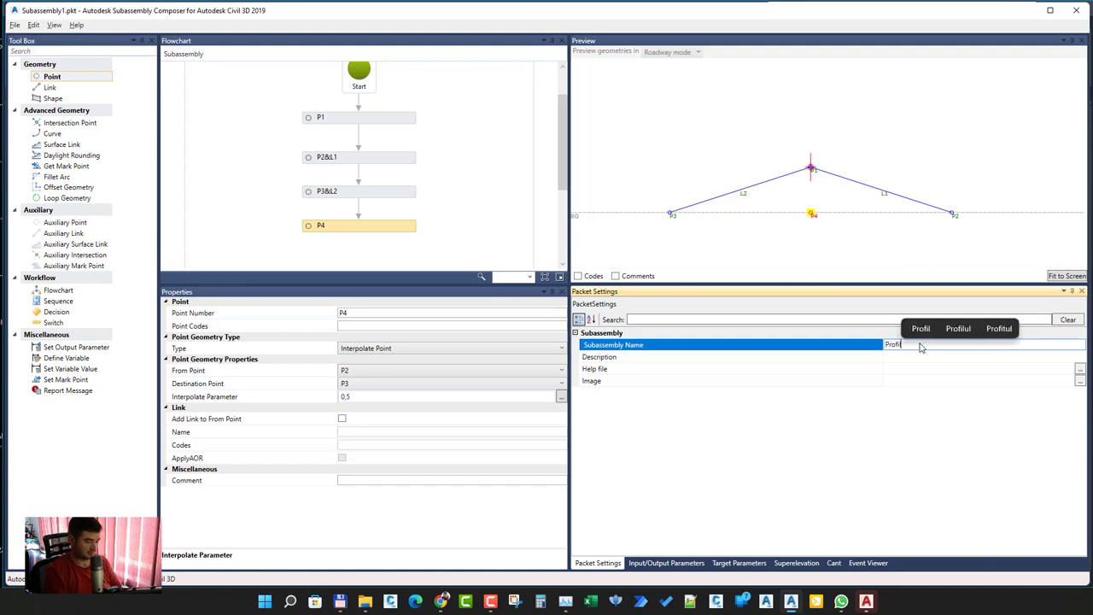
{"action": "type", "text": "l"}
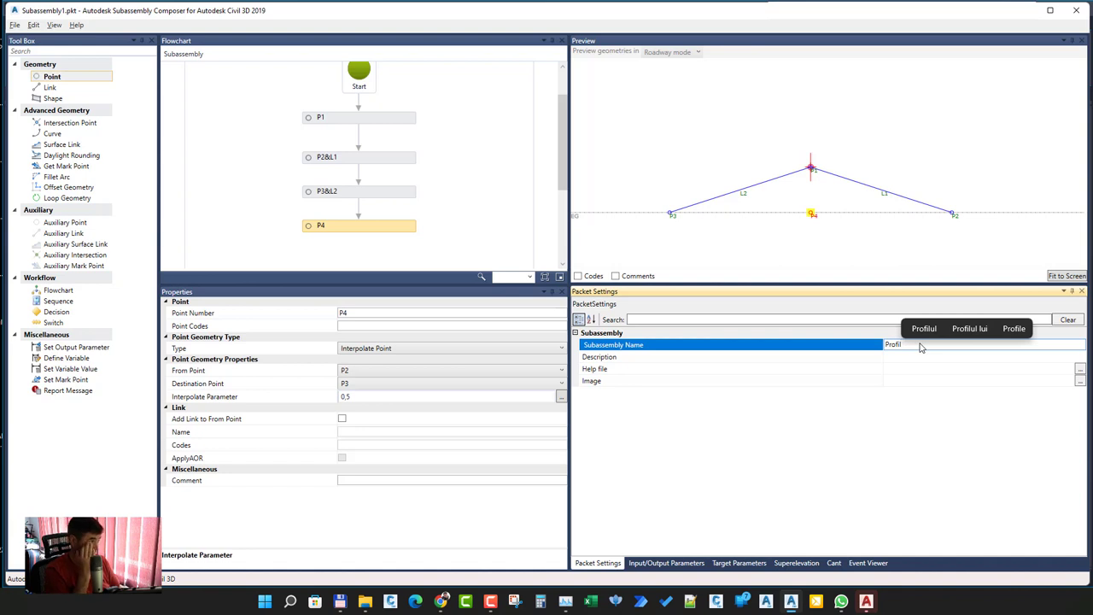
{"action": "type", "text": "Mixt"}
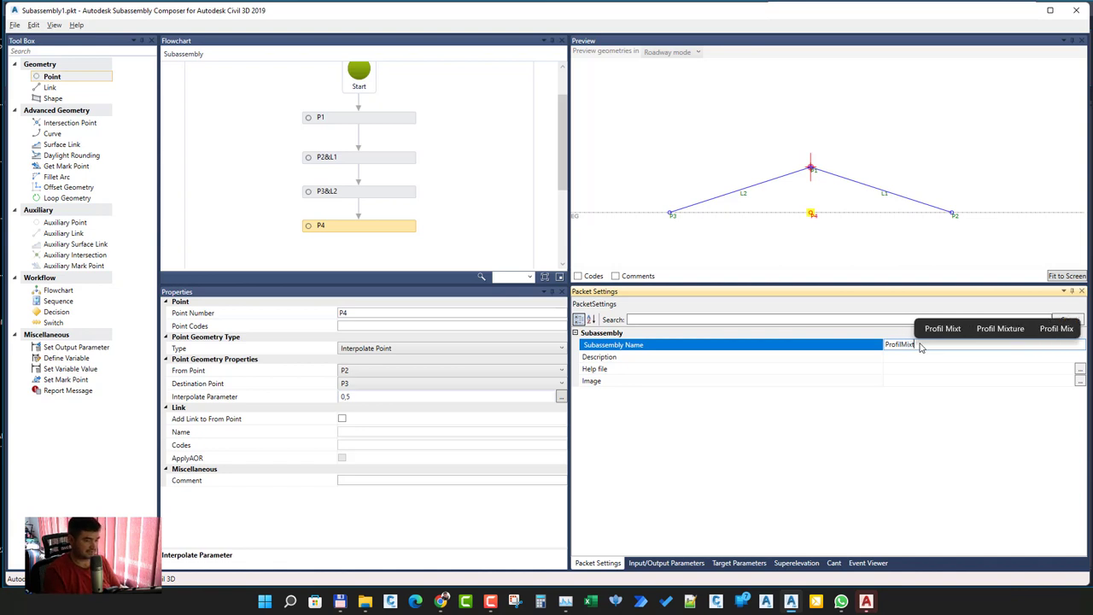
Step: Set the subassembly description to 'Profil Mixt' with a capital P
{"action": "left_click", "coordinate": [900, 357]}
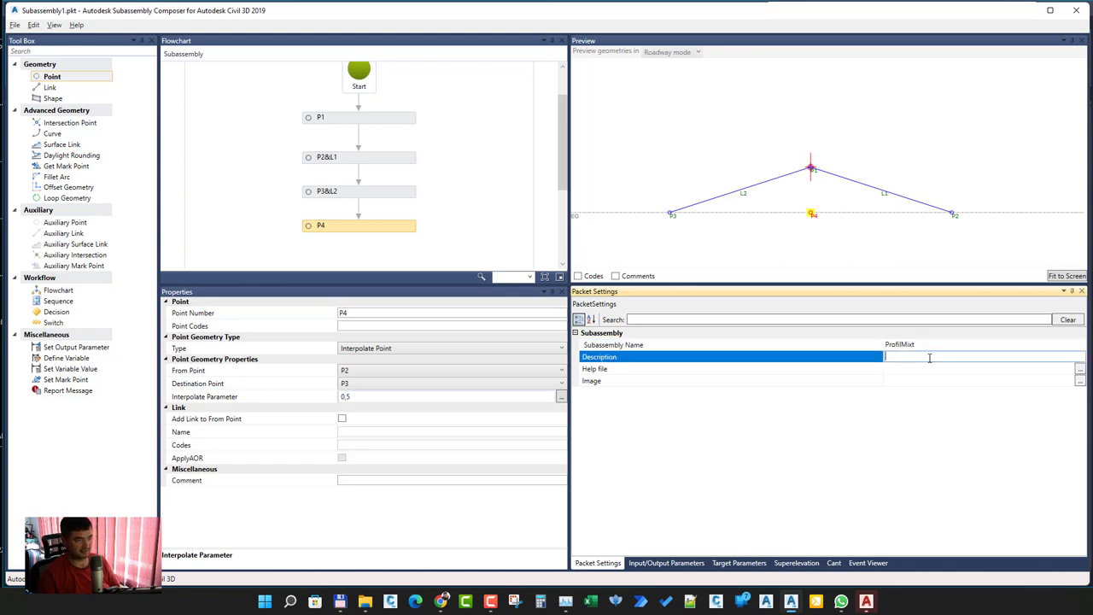
{"action": "type", "text": "pro"}
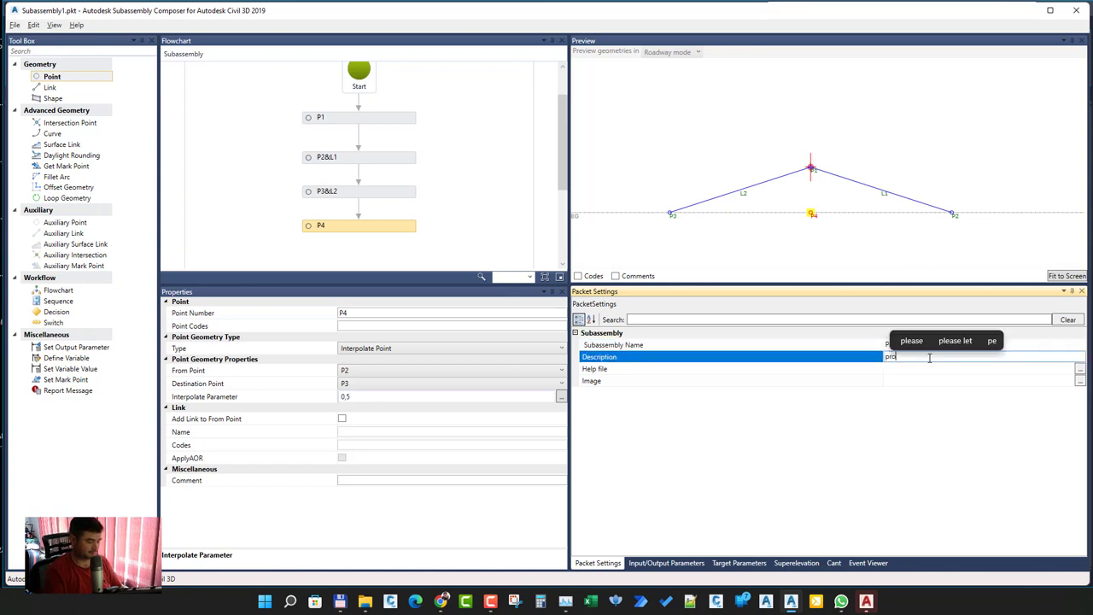
{"action": "type", "text": "fil Mixt"}
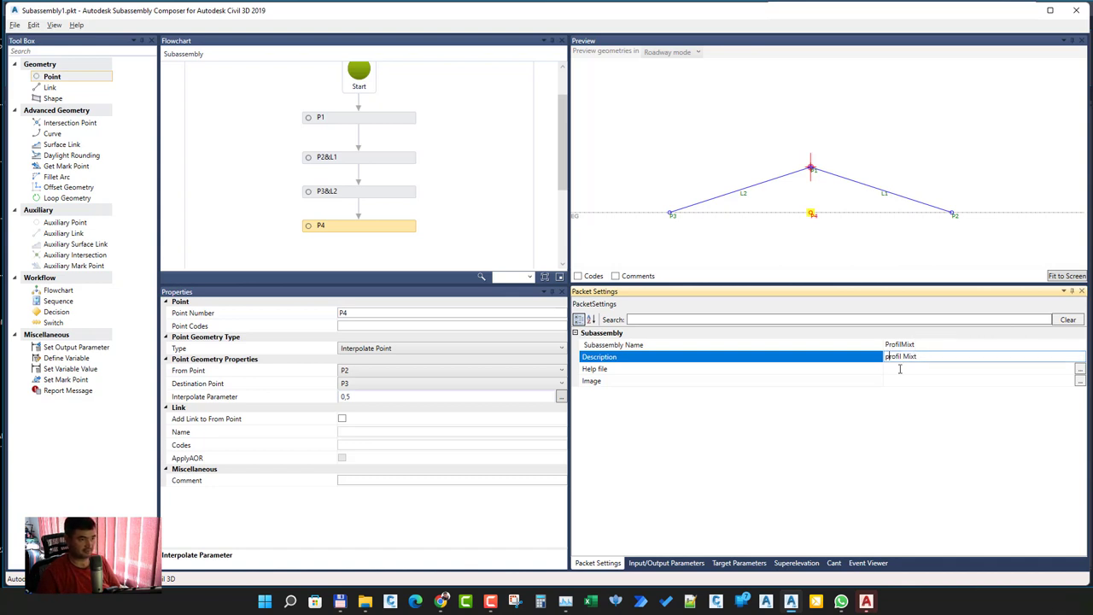
{"action": "key", "text": "Home"}
{"action": "key", "text": "Delete"}
{"action": "type", "text": "P"}
{"action": "key", "text": "Return"}
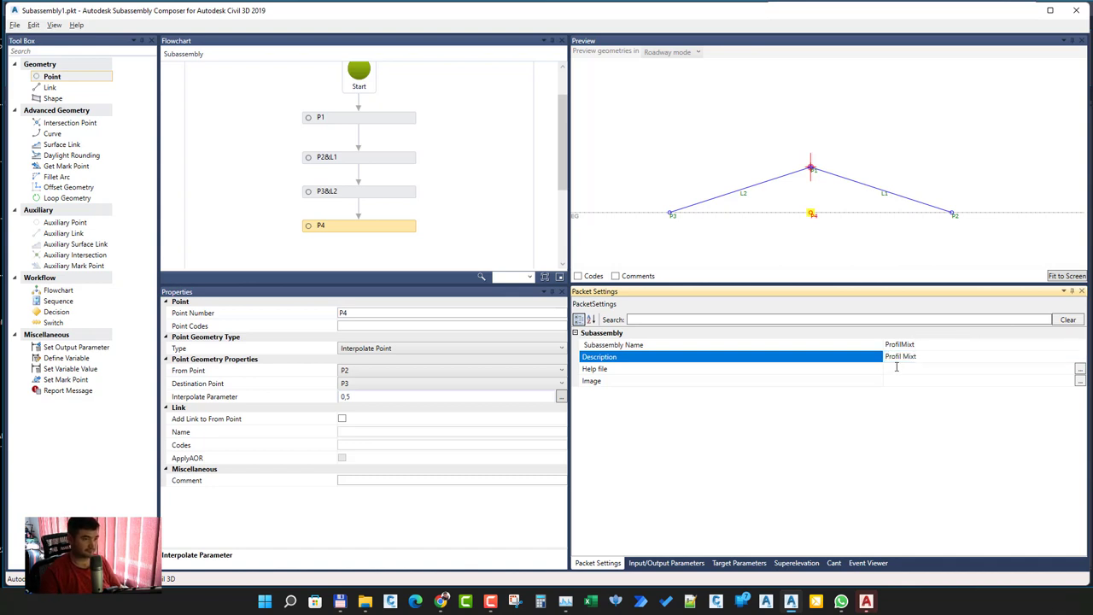
{"action": "left_click", "coordinate": [771, 437]}
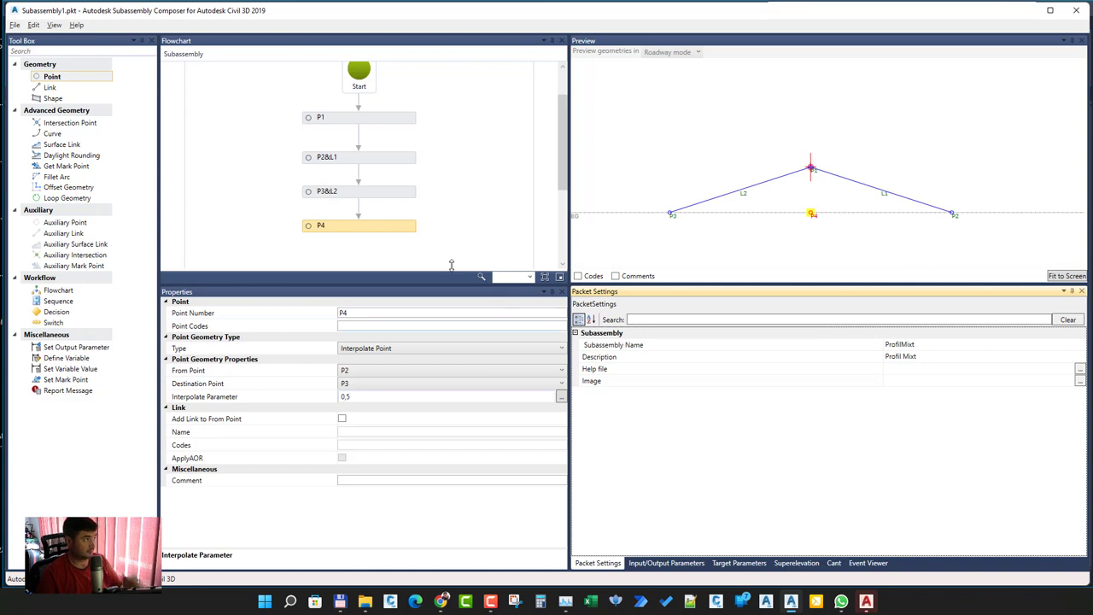
Step: Save the packet as ProfilMixt.pkt in the 000_Subassembly Composer folder
{"action": "left_click", "coordinate": [30, 63]}
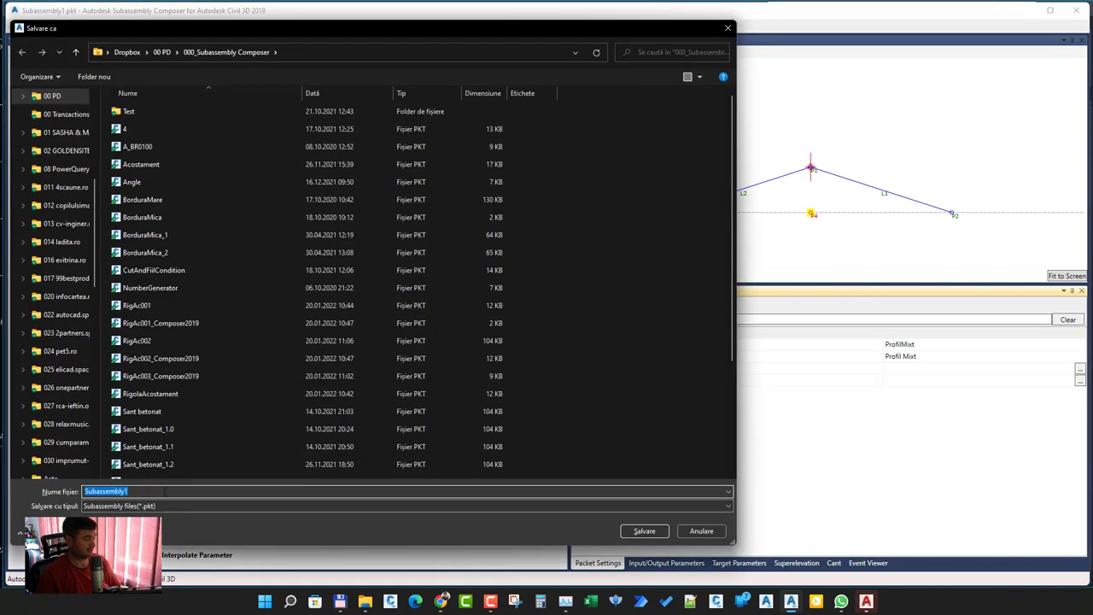
{"action": "type", "text": "Pr"}
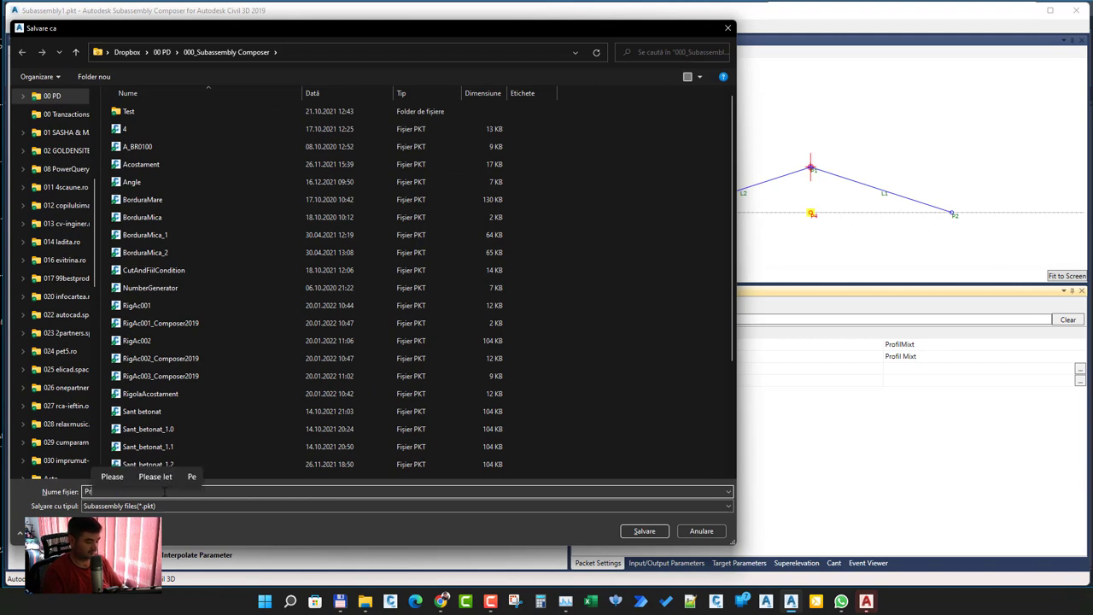
{"action": "type", "text": "ofil"}
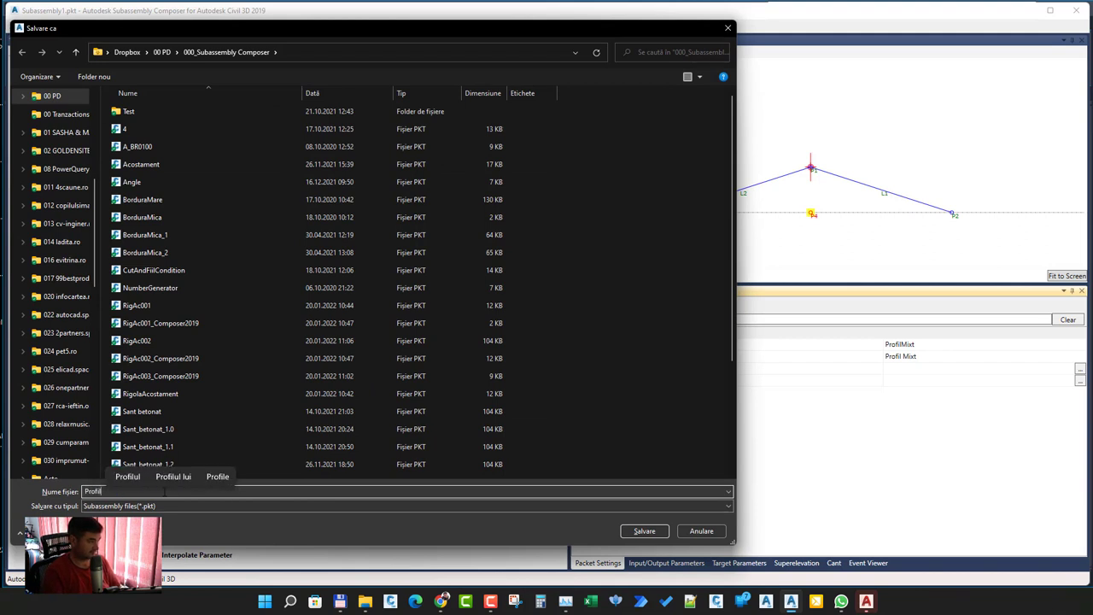
{"action": "type", "text": "Mixt"}
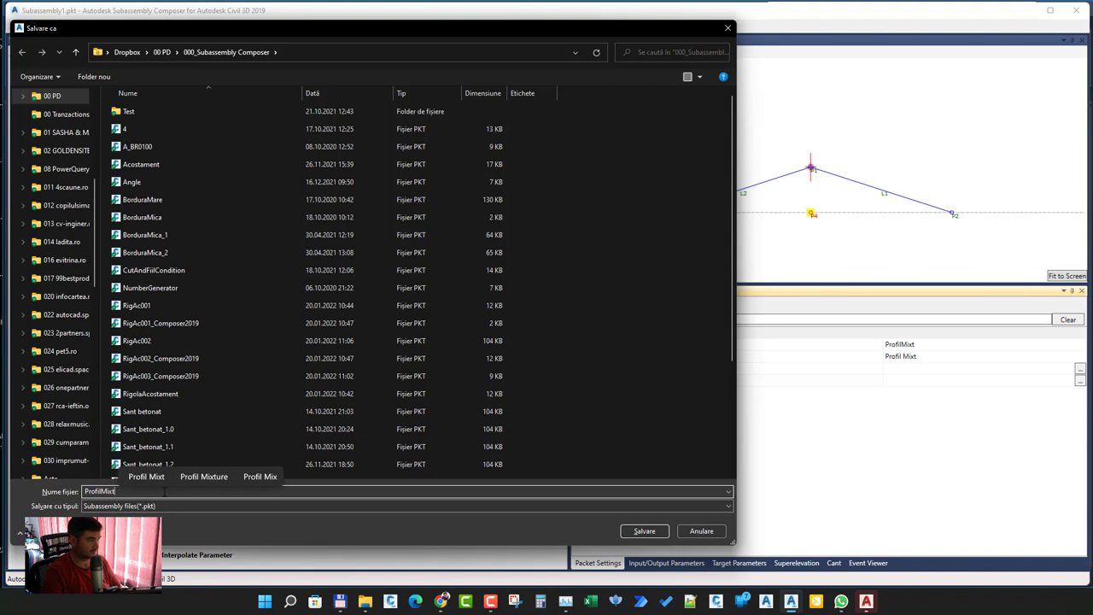
{"action": "left_click", "coordinate": [632, 531]}
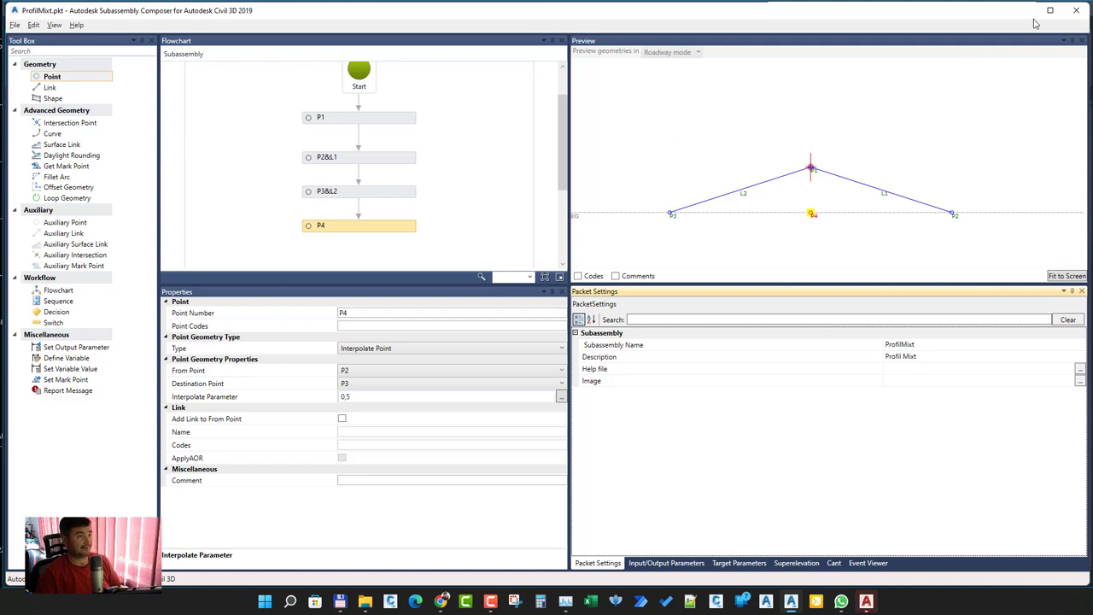
Step: Minimize Composer and load ProfilMixt.pkt into the Custom palette through Import Subassemblies
{"action": "left_click", "coordinate": [1031, 11]}
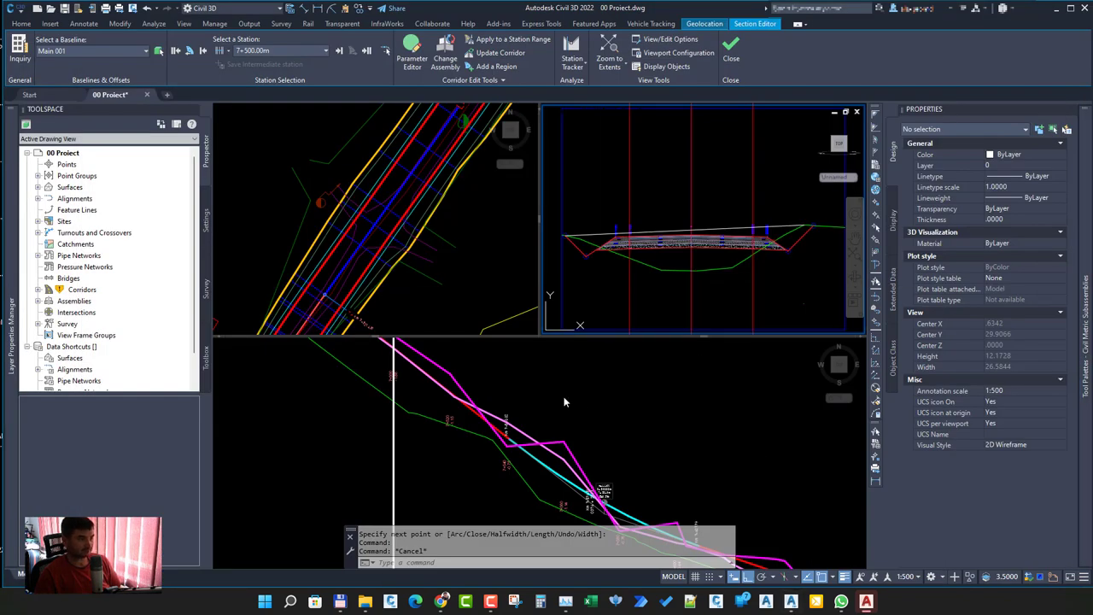
{"action": "left_click", "coordinate": [608, 423]}
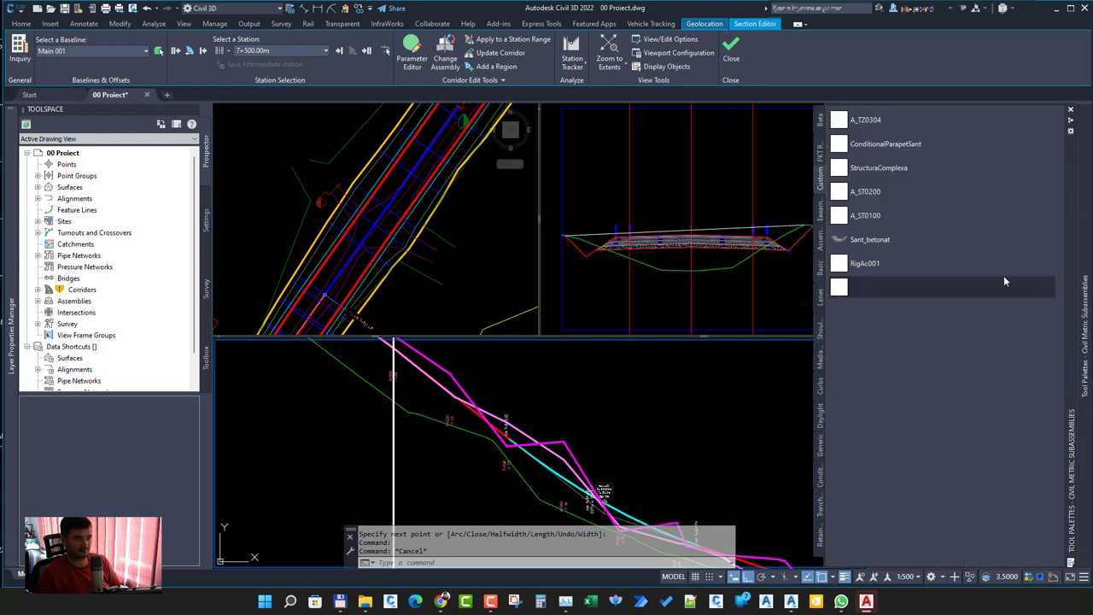
{"action": "right_click", "coordinate": [822, 175]}
{"action": "left_click", "coordinate": [868, 290]}
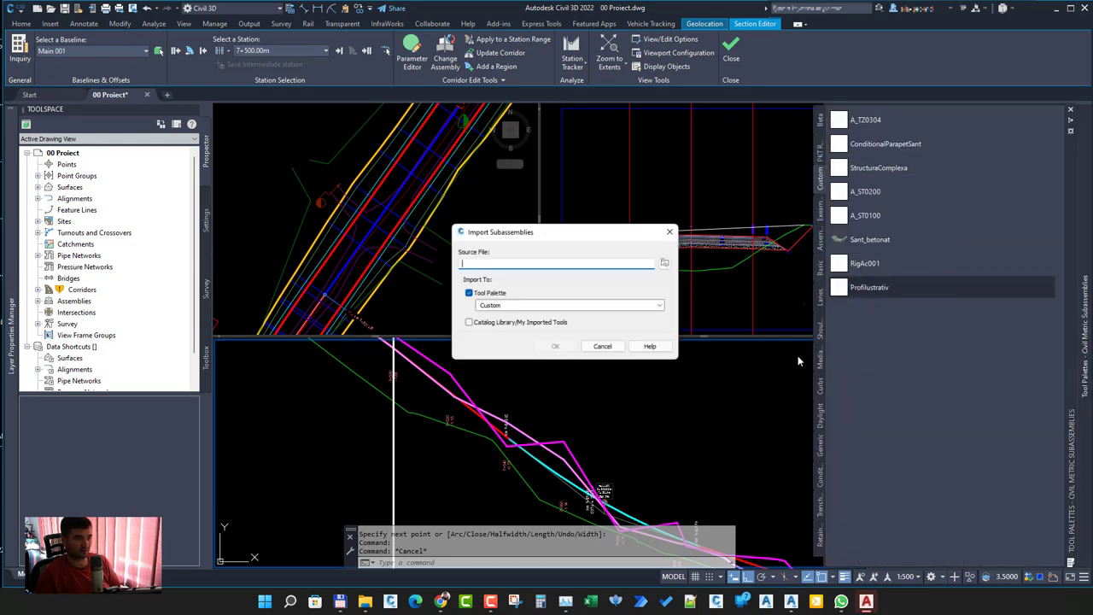
{"action": "left_click", "coordinate": [667, 265]}
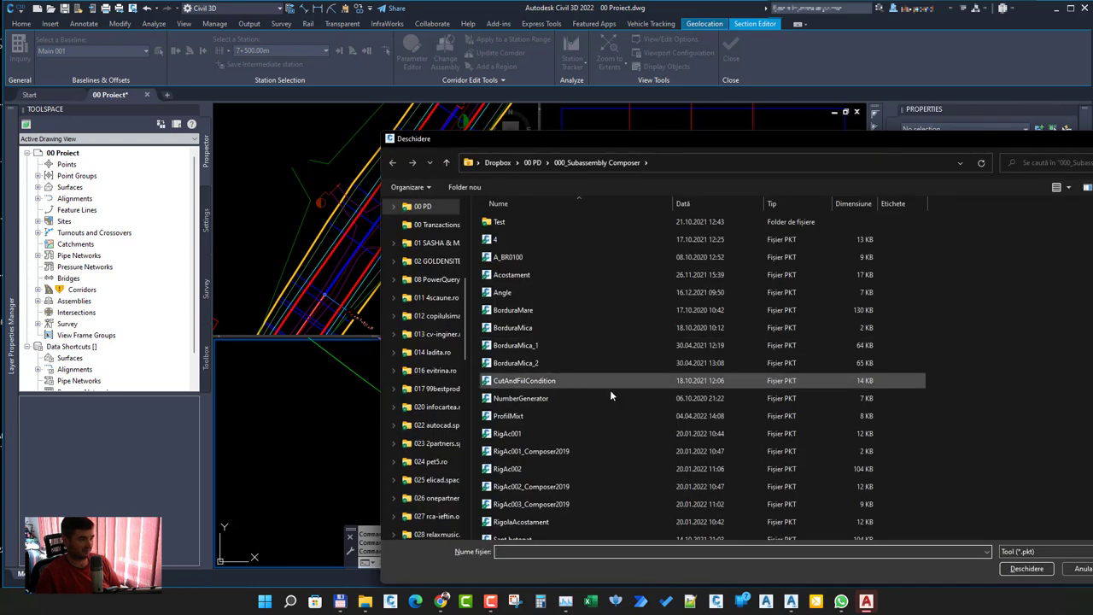
{"action": "left_click", "coordinate": [549, 415]}
{"action": "double_click", "coordinate": [549, 416]}
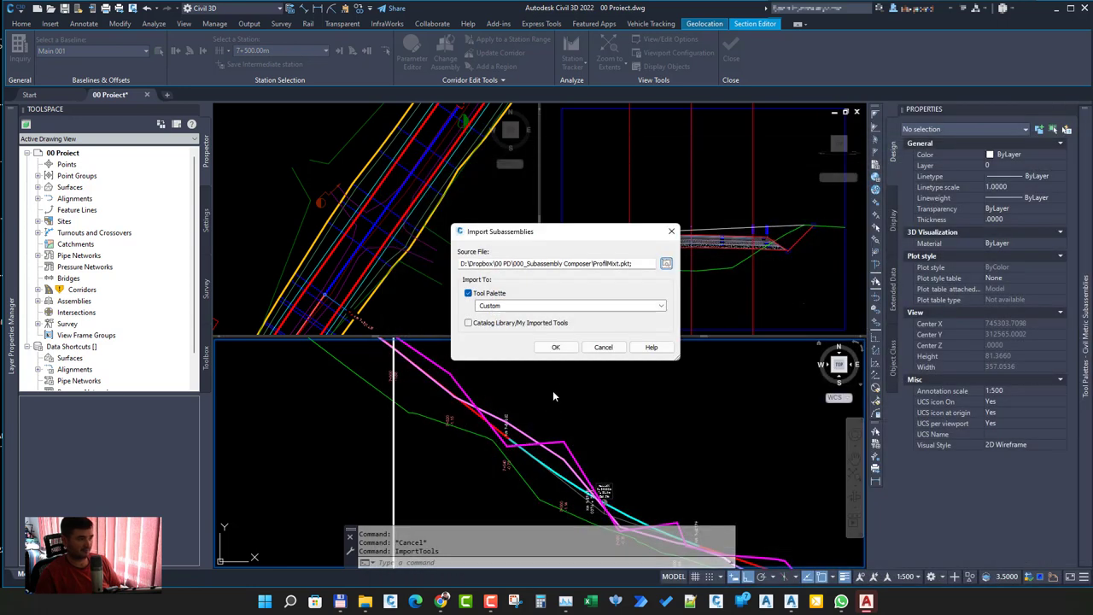
{"action": "left_click", "coordinate": [556, 346]}
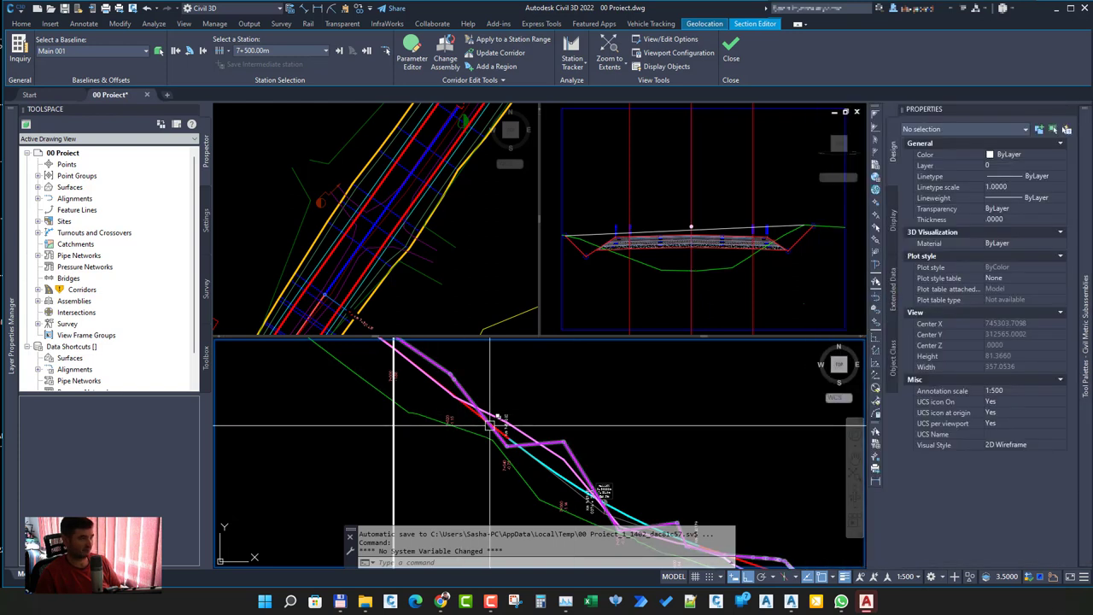
Step: Hide the tool palettes, then scroll and pan to bring the profile back into view
{"action": "key", "text": "ctrl+3"}
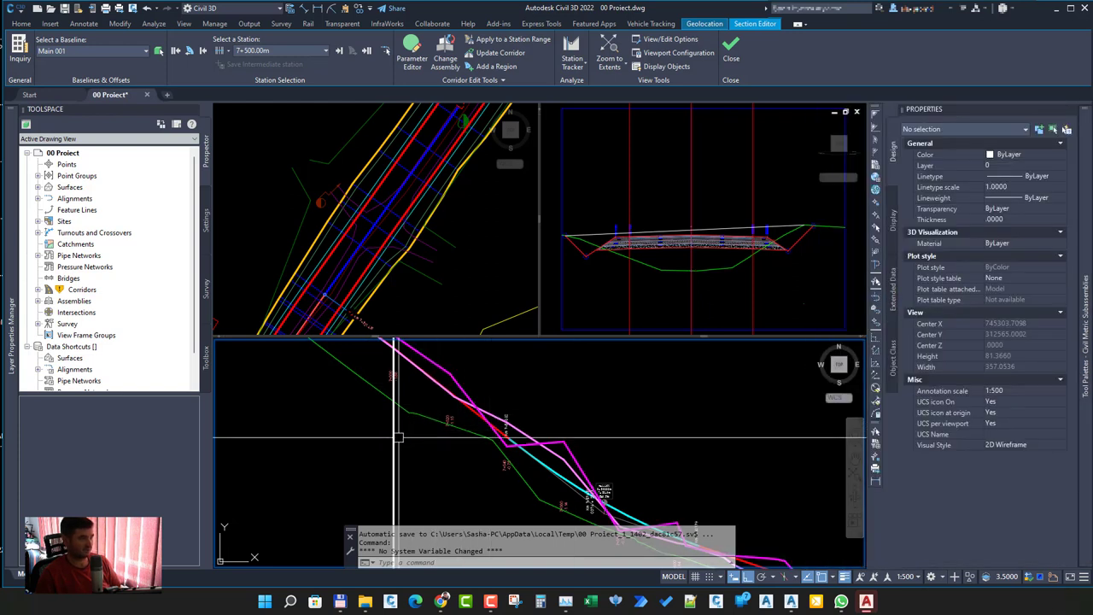
{"action": "scroll", "coordinate": [392, 436], "scroll_direction": "down", "scroll_amount": 1}
{"action": "scroll", "coordinate": [401, 436], "scroll_direction": "down", "scroll_amount": 1}
{"action": "scroll", "coordinate": [441, 438], "scroll_direction": "down", "scroll_amount": 1}
{"action": "scroll", "coordinate": [664, 427], "scroll_direction": "down", "scroll_amount": 4}
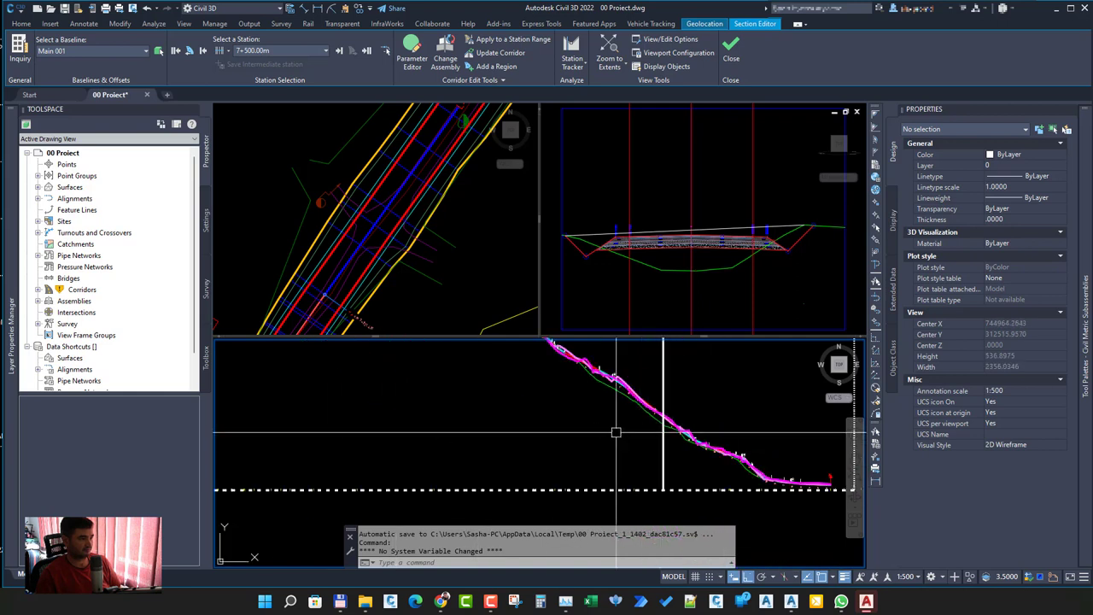
{"action": "scroll", "coordinate": [752, 410], "scroll_direction": "down", "scroll_amount": 3}
{"action": "scroll", "coordinate": [512, 409], "scroll_direction": "down", "scroll_amount": 1}
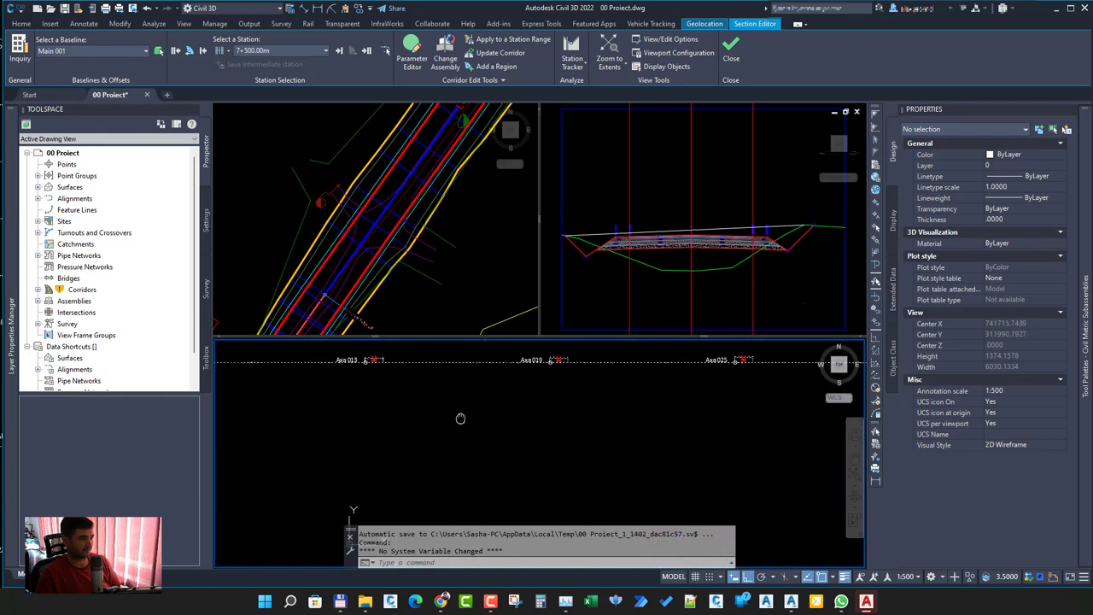
{"action": "middle_click_drag", "start_coordinate": [458, 418], "coordinate": [483, 482]}
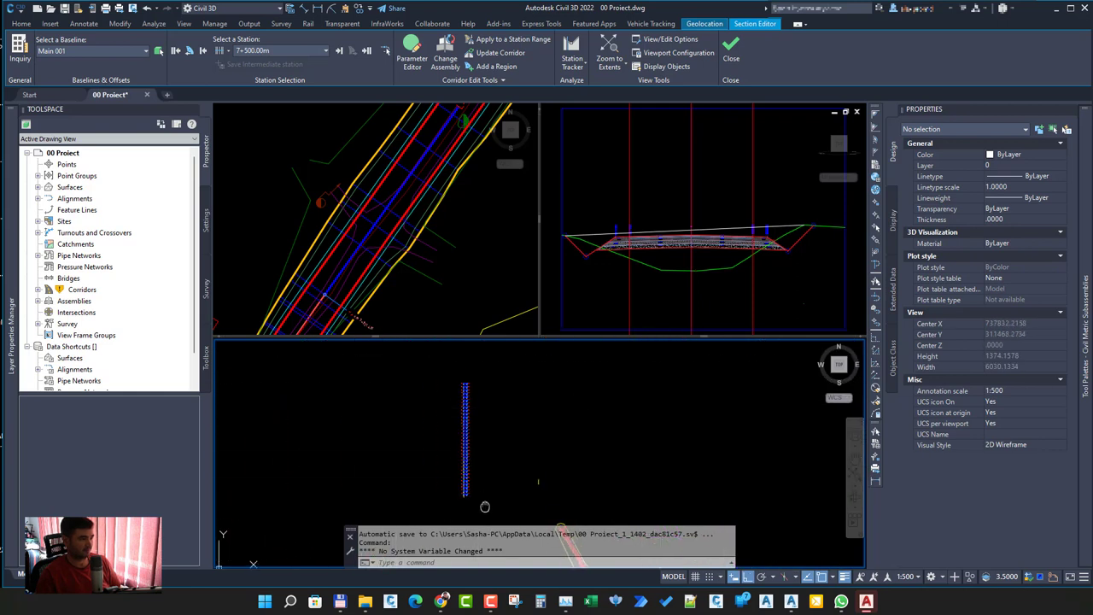
{"action": "middle_click_drag", "start_coordinate": [470, 411], "coordinate": [464, 453]}
Step: Zoom the lower viewport to the 00 MAIN assembly and pan to its right side
{"action": "double_click", "coordinate": [77, 302]}
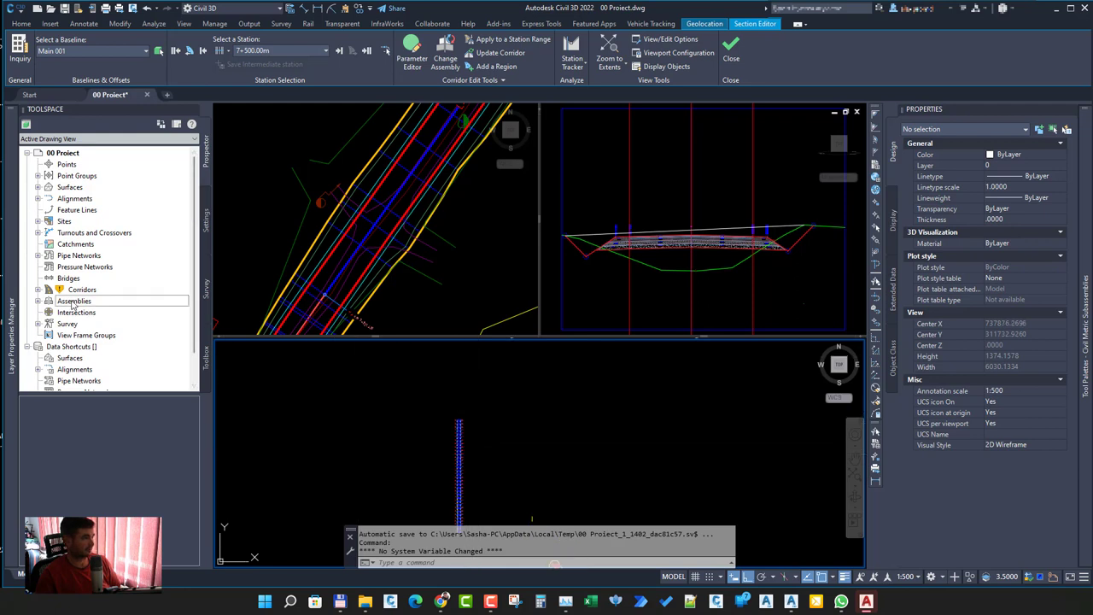
{"action": "right_click", "coordinate": [94, 199]}
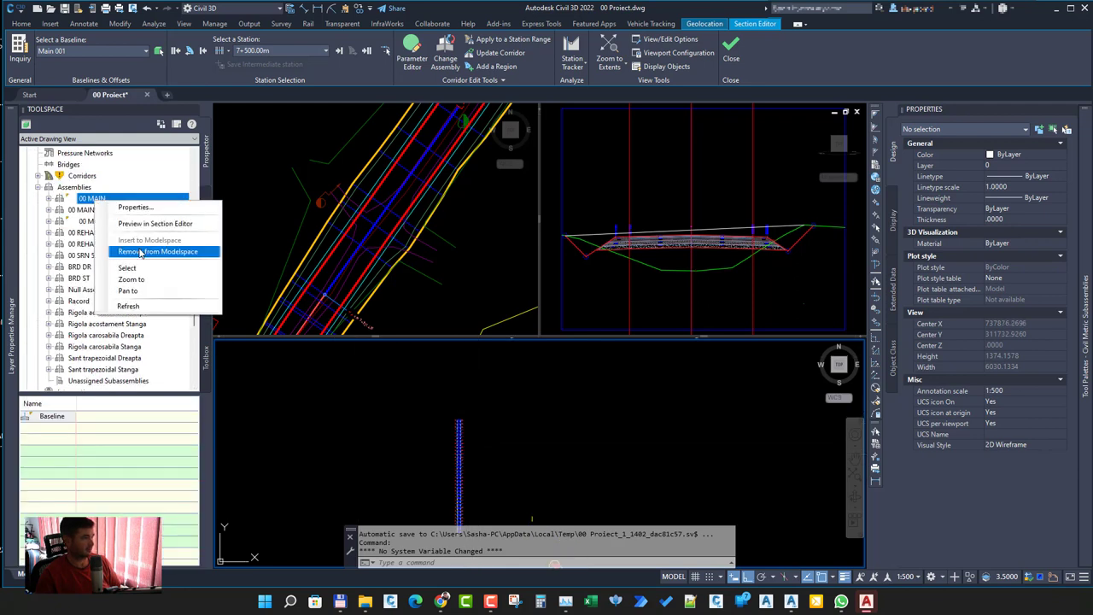
{"action": "left_click", "coordinate": [130, 279]}
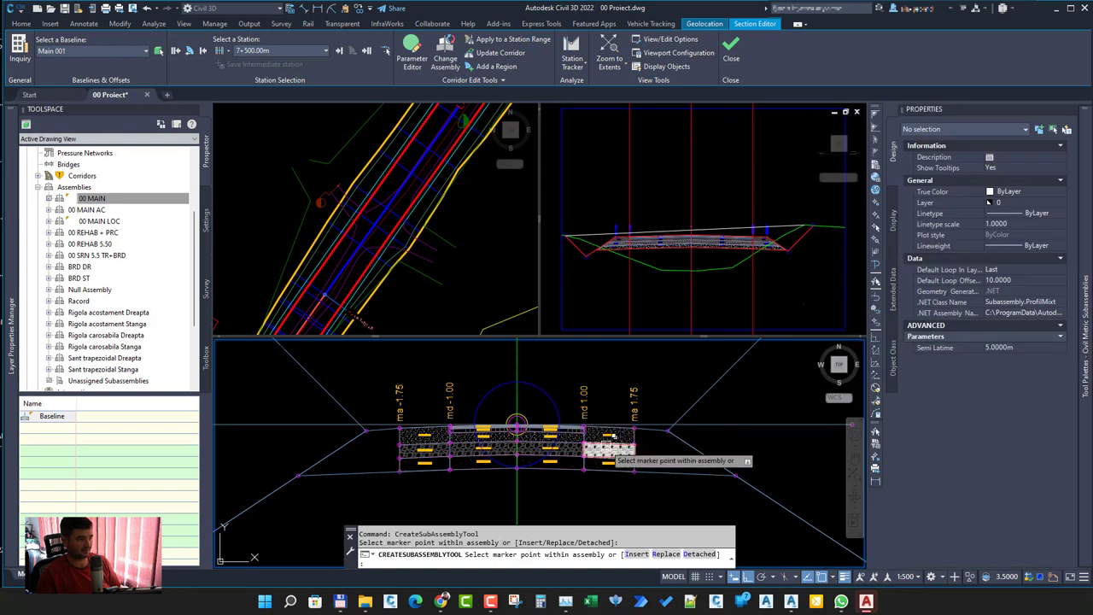
{"action": "middle_click_drag", "start_coordinate": [632, 453], "coordinate": [451, 450]}
Step: Cancel the running subassembly command and select corridor CRD-001 in the expanded Corridors list
{"action": "right_click", "coordinate": [590, 453]}
{"action": "left_click", "coordinate": [620, 466]}
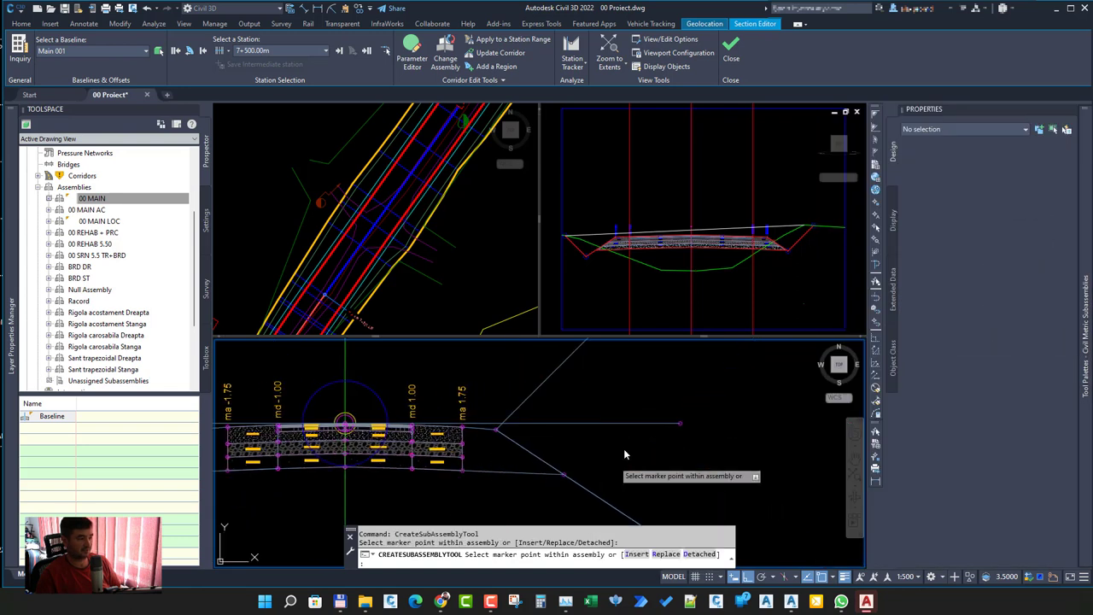
{"action": "double_click", "coordinate": [94, 176]}
{"action": "left_click", "coordinate": [103, 164]}
{"action": "right_click", "coordinate": [104, 163]}
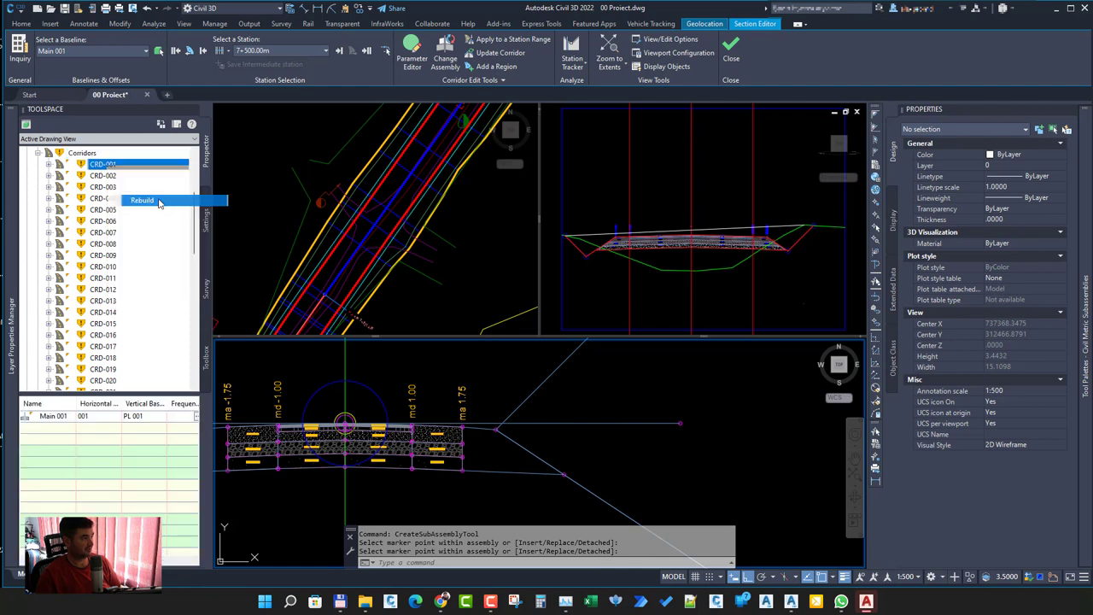
Step: Rebuild corridor CRD-001 from its Prospector menu
{"action": "left_click", "coordinate": [194, 202]}
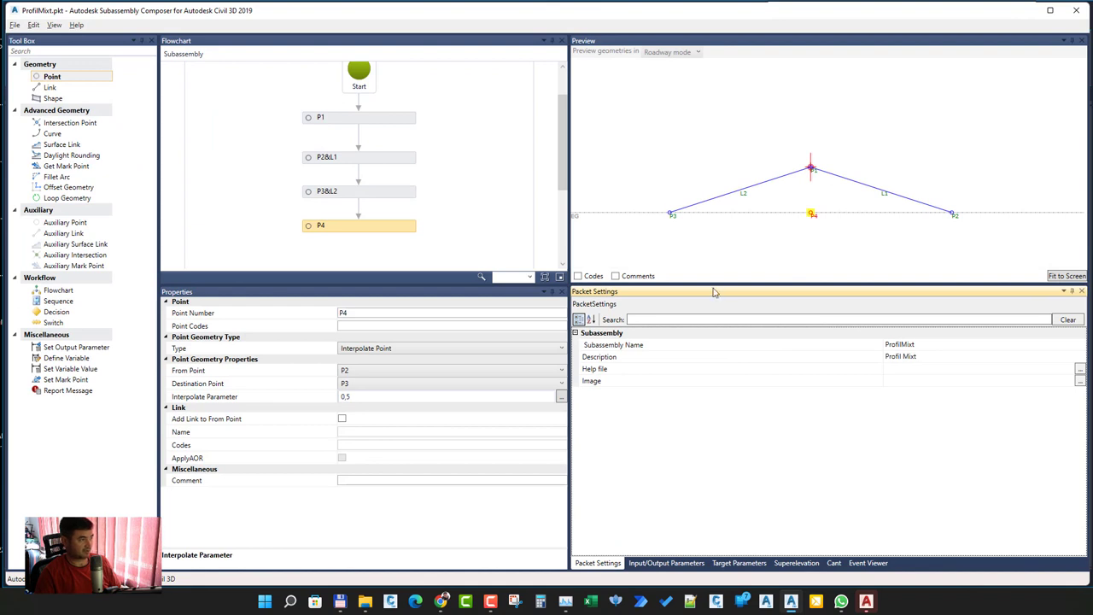
Step: Enter 'ProfilMixt' in point P4's Point Codes field and save the packet
{"action": "left_click", "coordinate": [394, 326]}
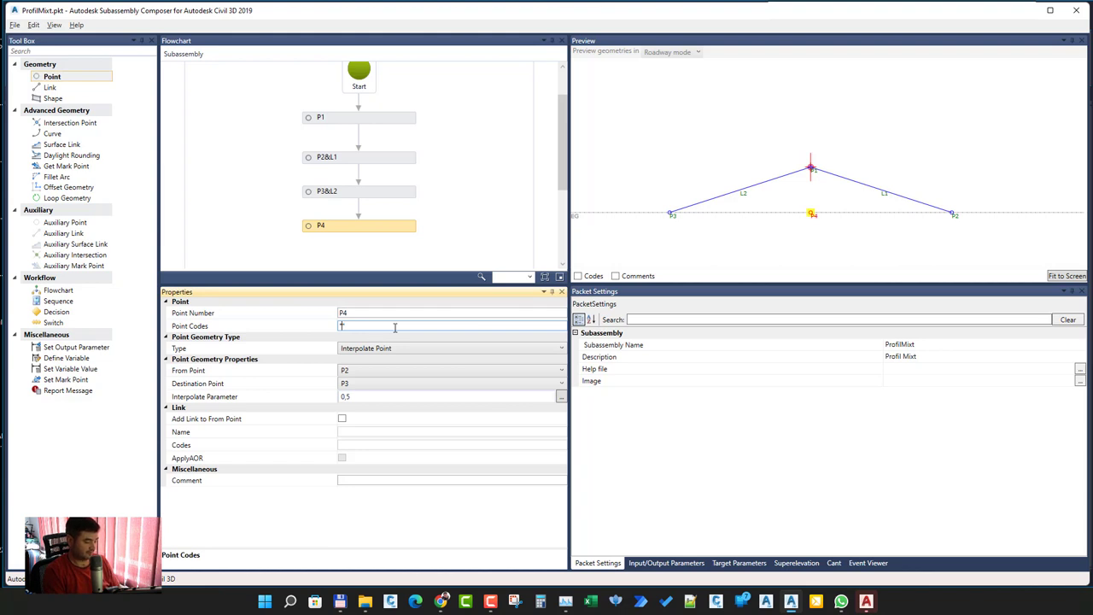
{"action": "type", "text": "\"ProfM"}
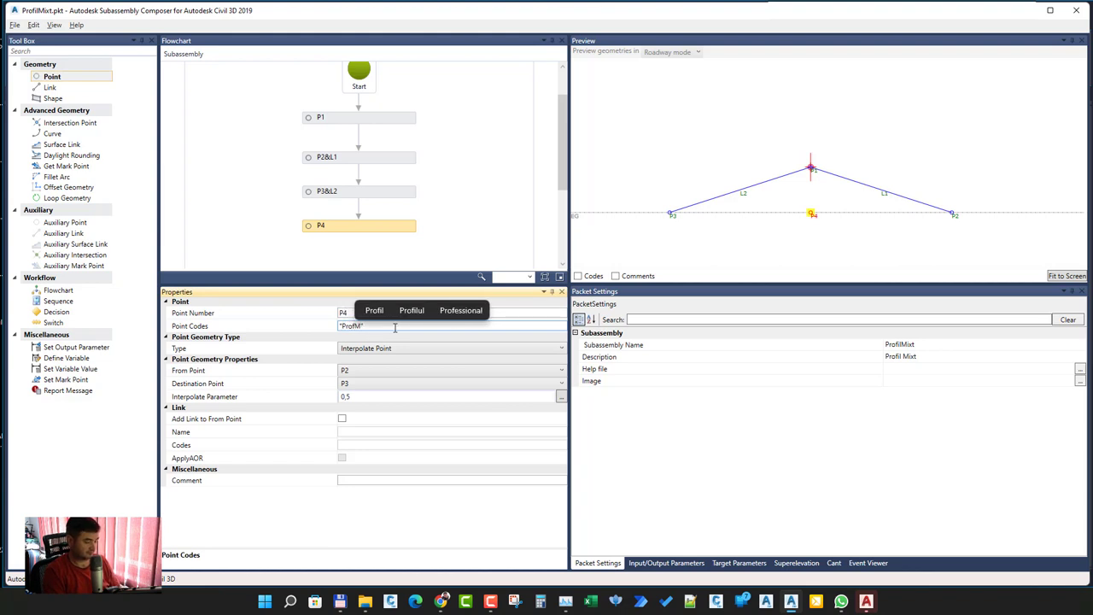
{"action": "type", "text": "ilMixt"}
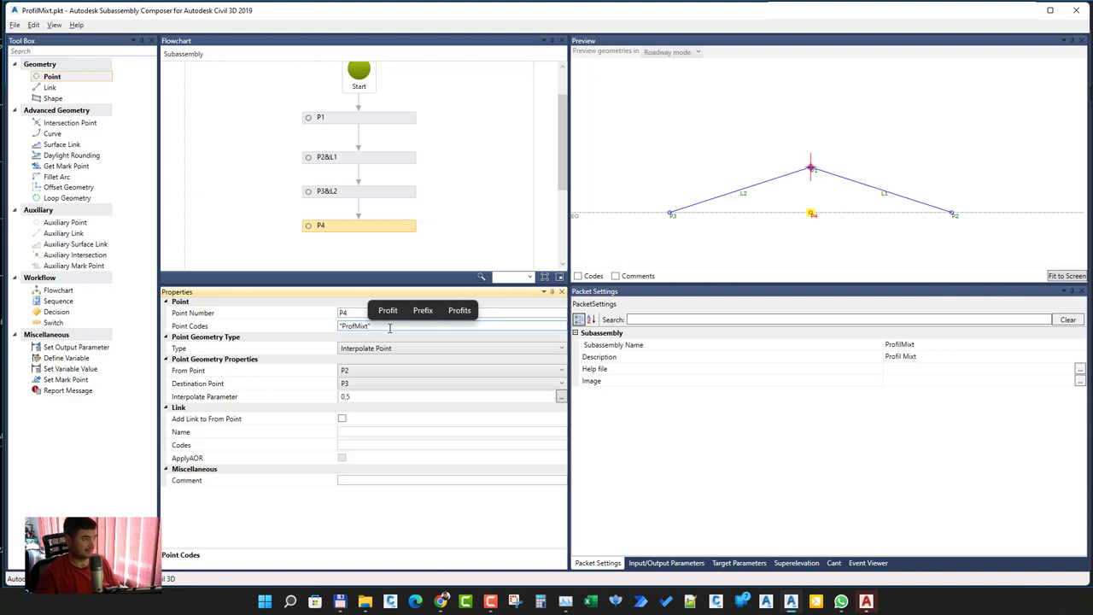
{"action": "type", "text": "\""}
{"action": "left_click", "coordinate": [14, 25]}
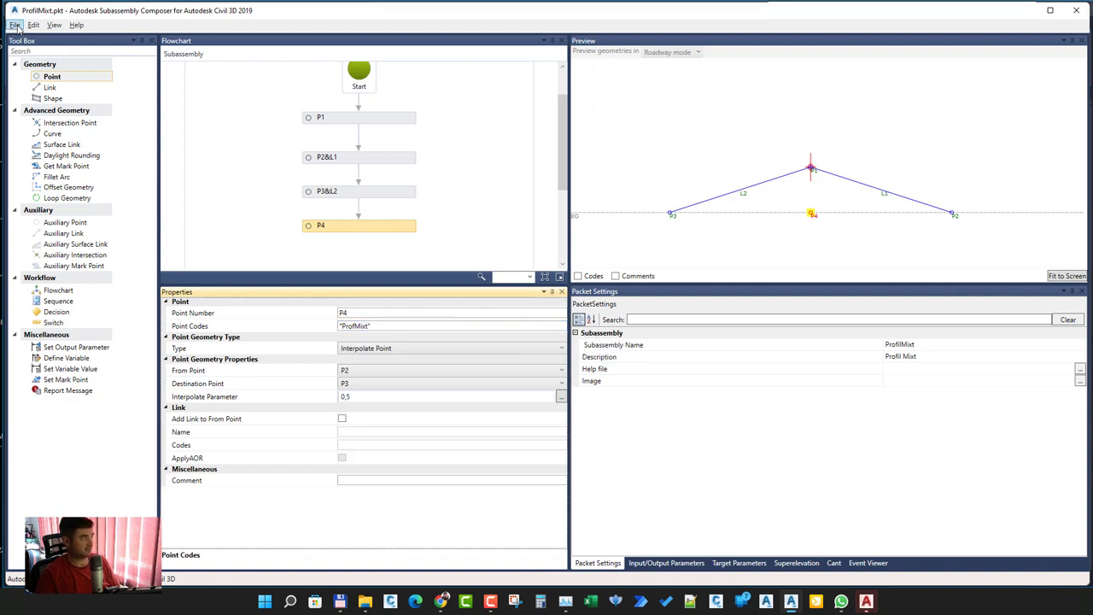
{"action": "left_click", "coordinate": [34, 64]}
Step: Minimize Subassembly Composer and pan the Civil 3D plan view
{"action": "left_click", "coordinate": [1033, 15]}
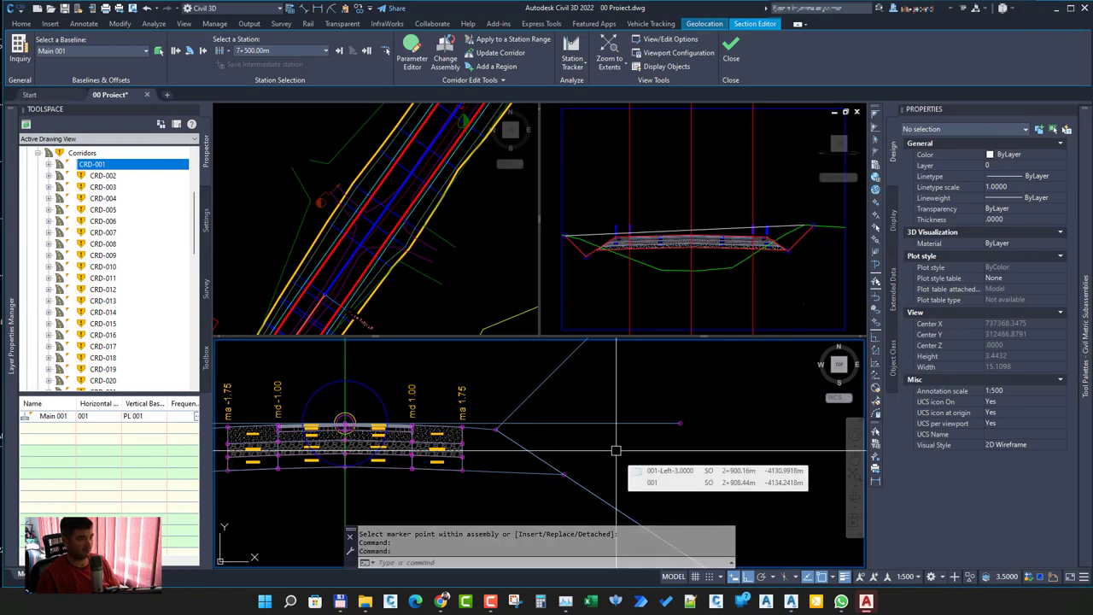
{"action": "left_click", "coordinate": [478, 250]}
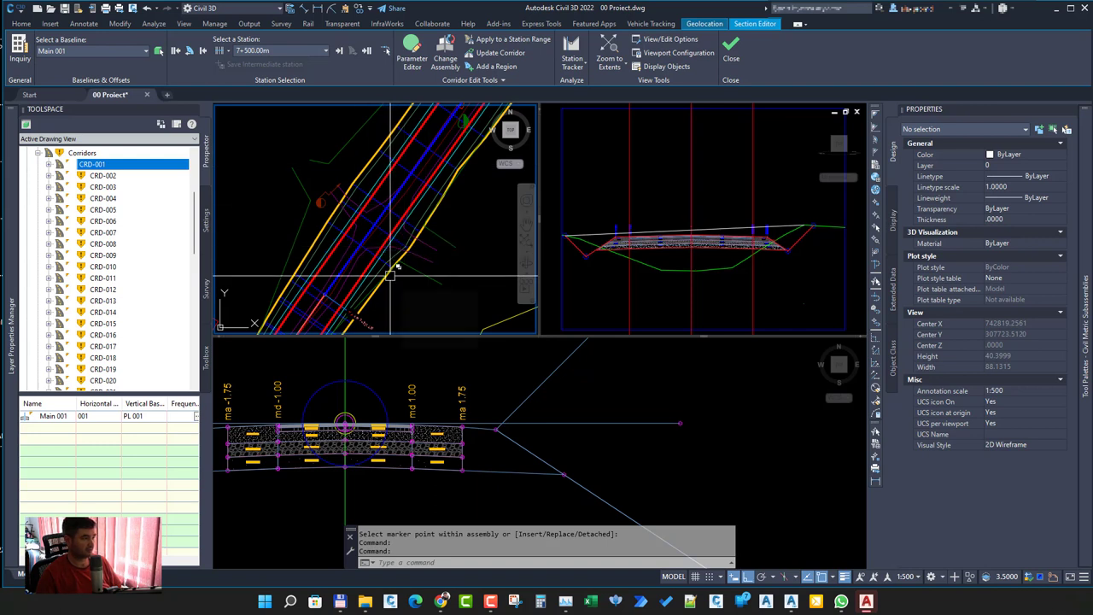
{"action": "mouse_move", "coordinate": [390, 274]}
{"action": "middle_mouse_down"}
{"action": "mouse_move", "coordinate": [441, 233]}
{"action": "mouse_move", "coordinate": [391, 293]}
{"action": "middle_mouse_up"}
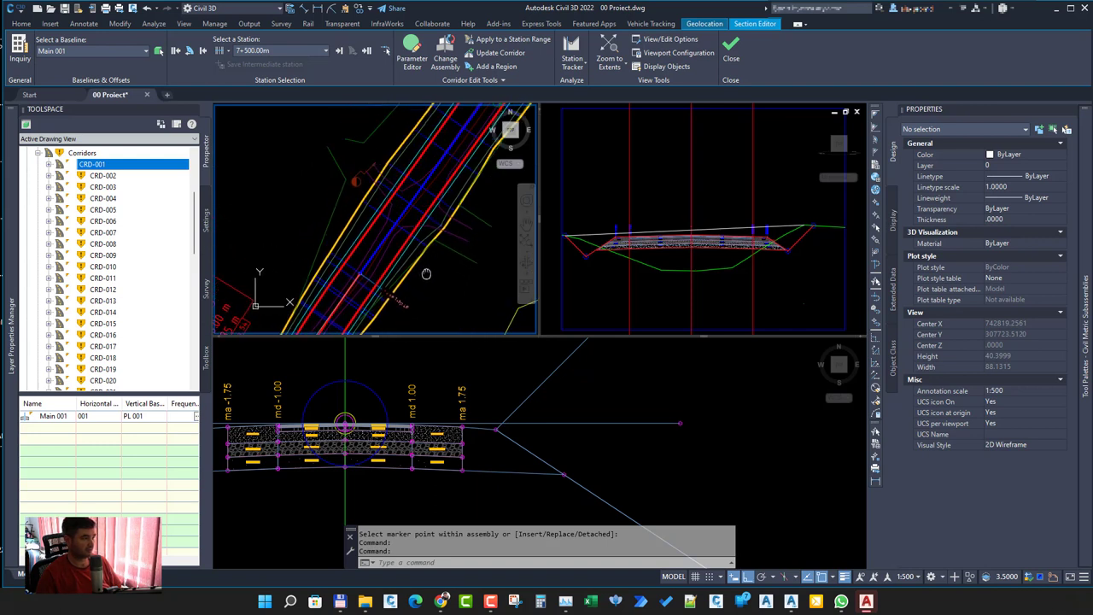
Step: Inspect the ProfilMixt subassembly link in the section view, then clear the selection
{"action": "left_click", "coordinate": [584, 421]}
{"action": "left_click", "coordinate": [602, 422]}
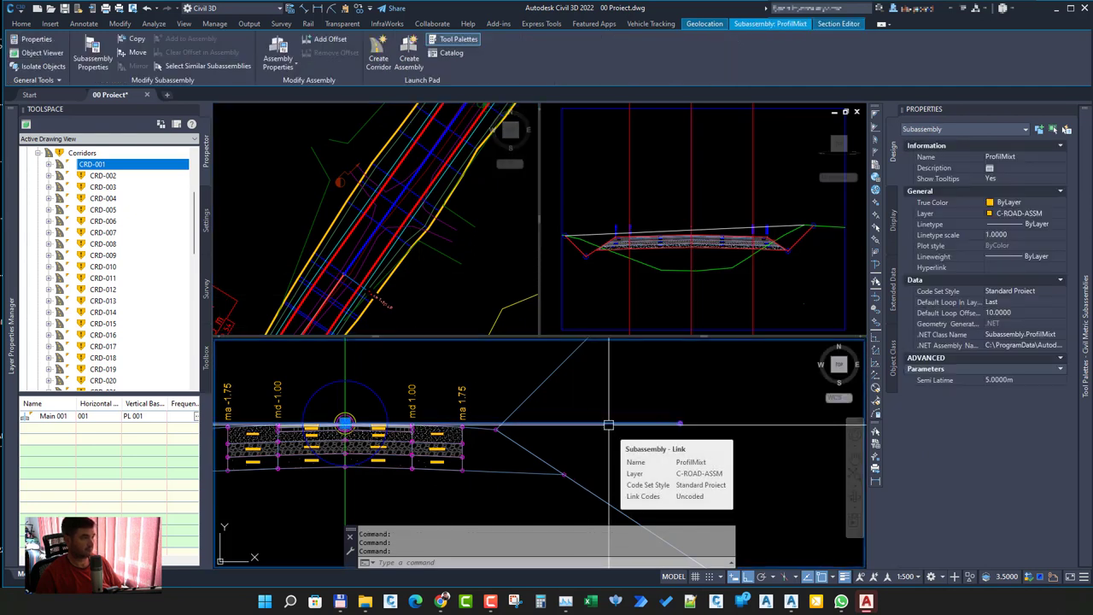
{"action": "key", "text": "Escape"}
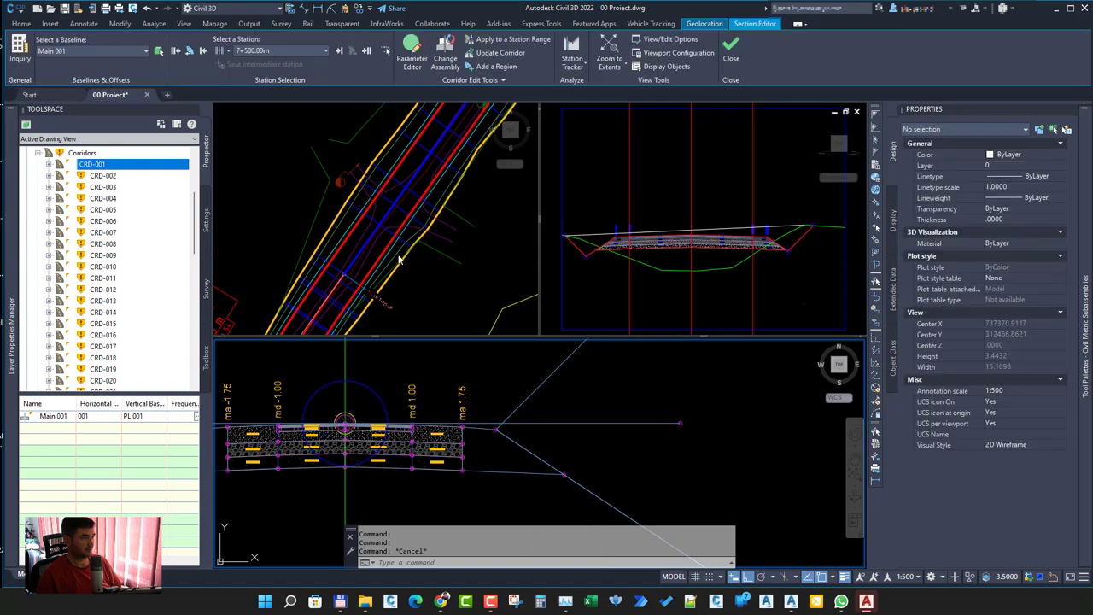
{"action": "scroll", "coordinate": [399, 253], "scroll_direction": "up", "scroll_amount": 2}
{"action": "scroll", "coordinate": [400, 253], "scroll_direction": "up", "scroll_amount": 2}
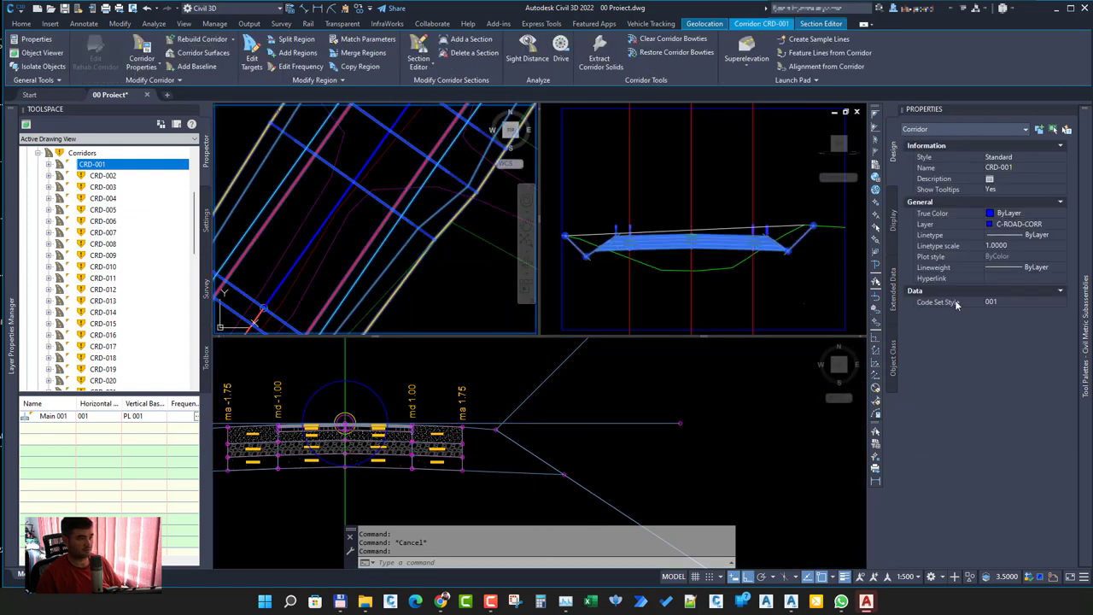
Step: Set corridor CRD-001's code set style to Basic
{"action": "left_click", "coordinate": [1014, 304]}
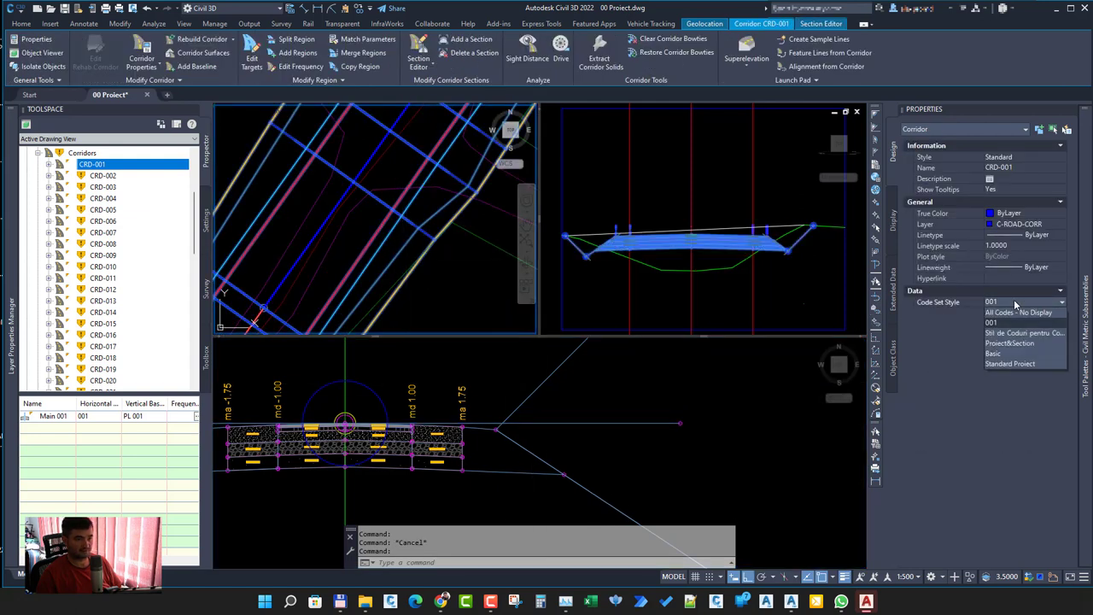
{"action": "left_click", "coordinate": [1009, 353]}
{"action": "scroll", "coordinate": [444, 256], "scroll_direction": "down", "scroll_amount": 2}
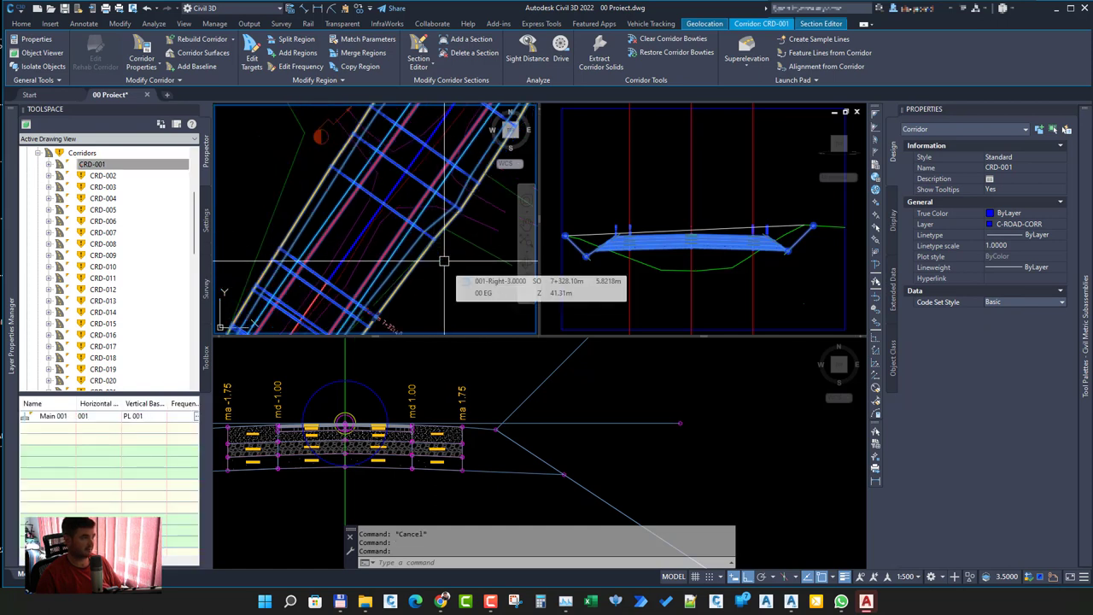
{"action": "left_click", "coordinate": [444, 261]}
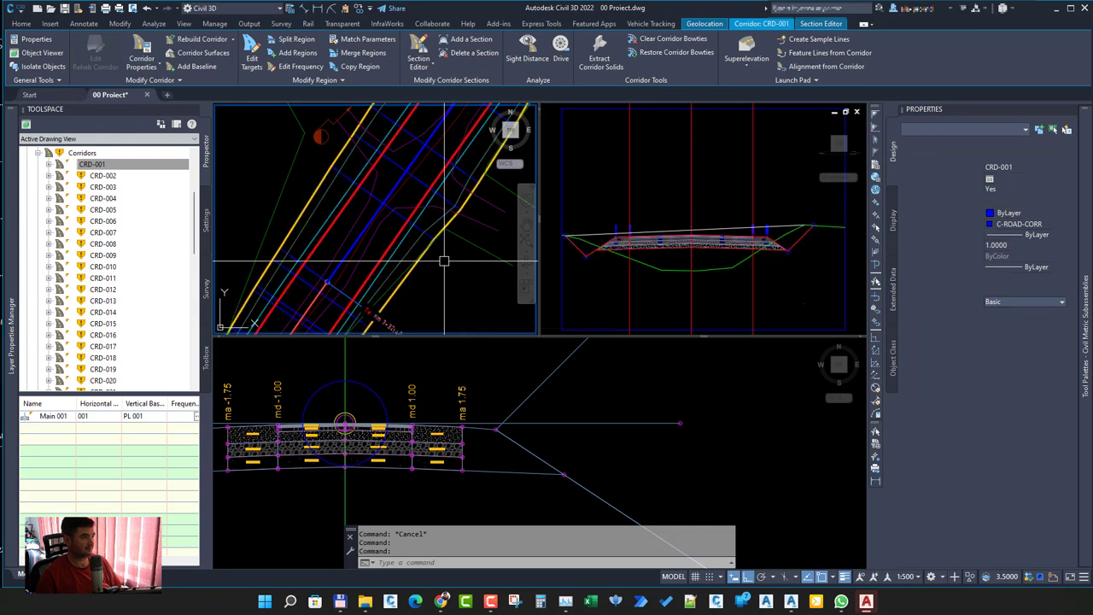
Step: Offset a line by 5 as a test, then erase the offset copy
{"action": "type", "text": "o"}
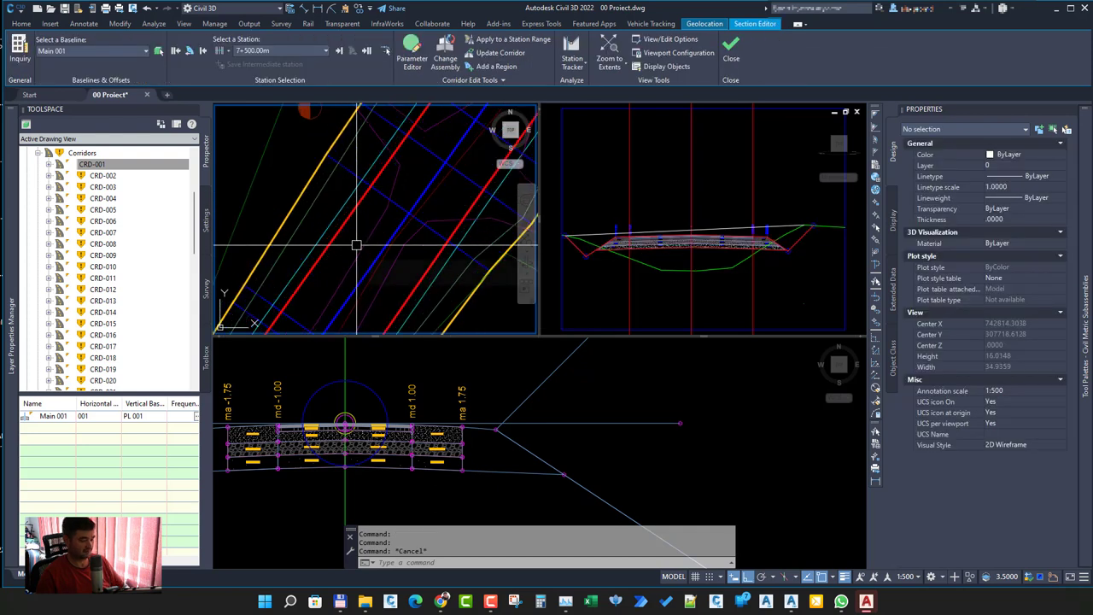
{"action": "key", "text": "Return"}
{"action": "type", "text": "5"}
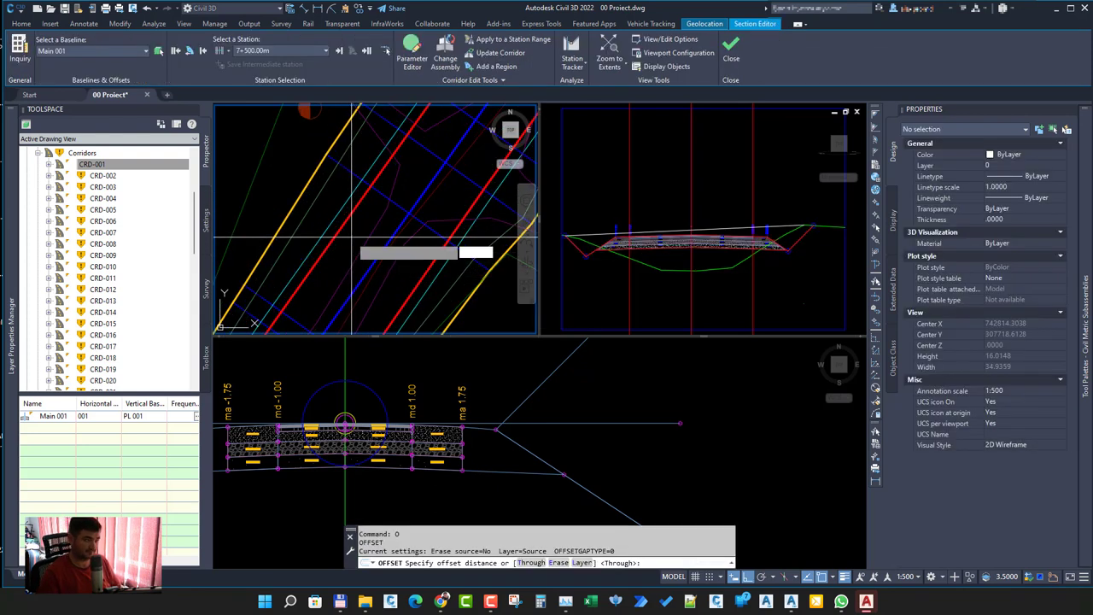
{"action": "key", "text": "Return"}
{"action": "left_click", "coordinate": [374, 251]}
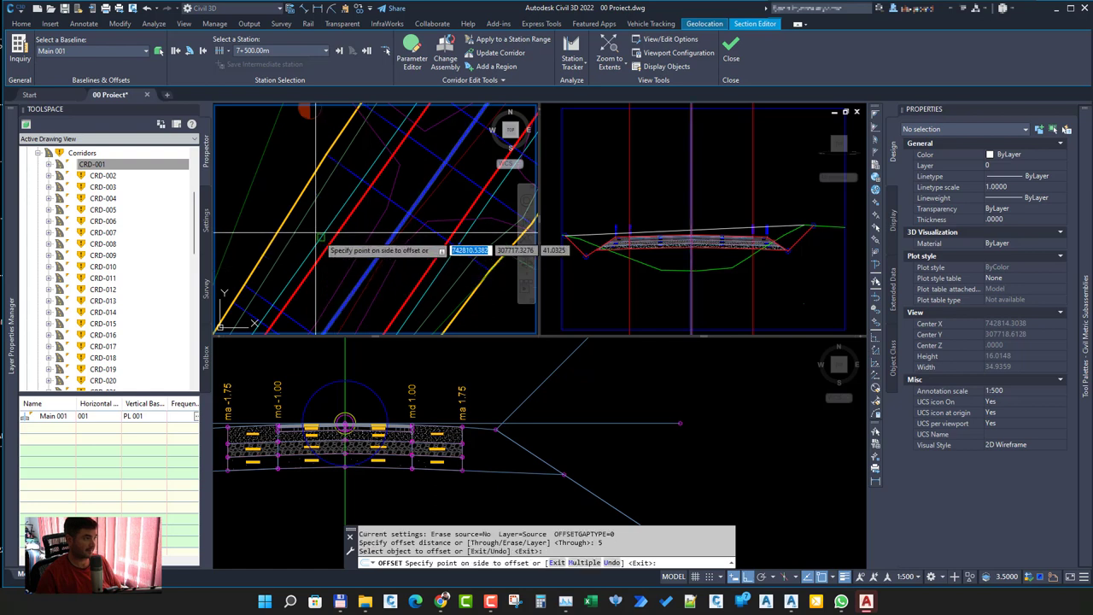
{"action": "left_click", "coordinate": [338, 252]}
{"action": "key", "text": "Escape"}
{"action": "left_click", "coordinate": [322, 210]}
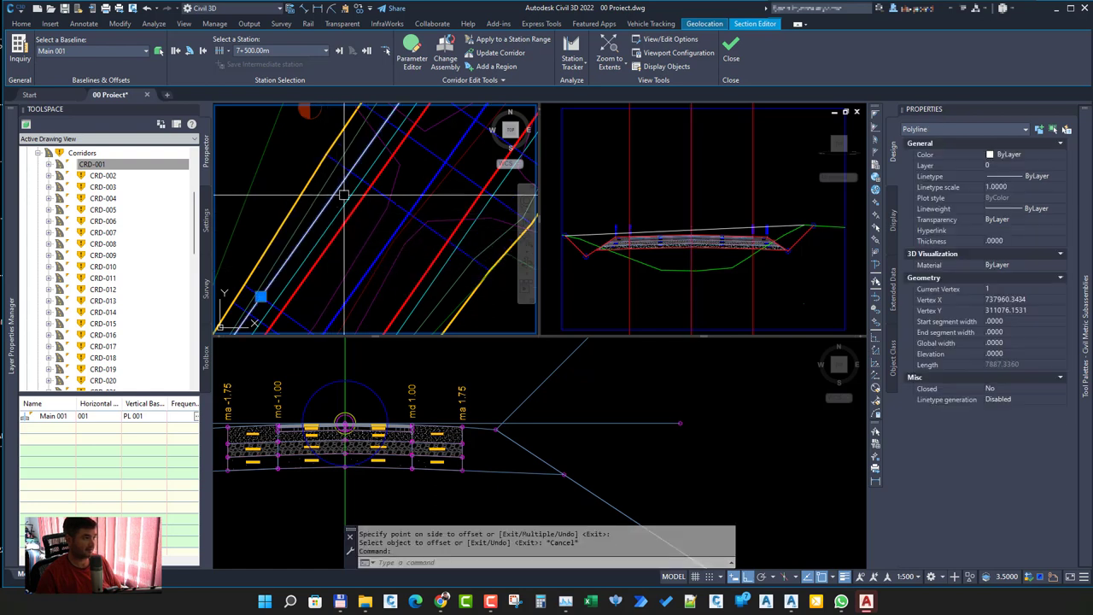
{"action": "type", "text": "e"}
{"action": "key", "text": "Return"}
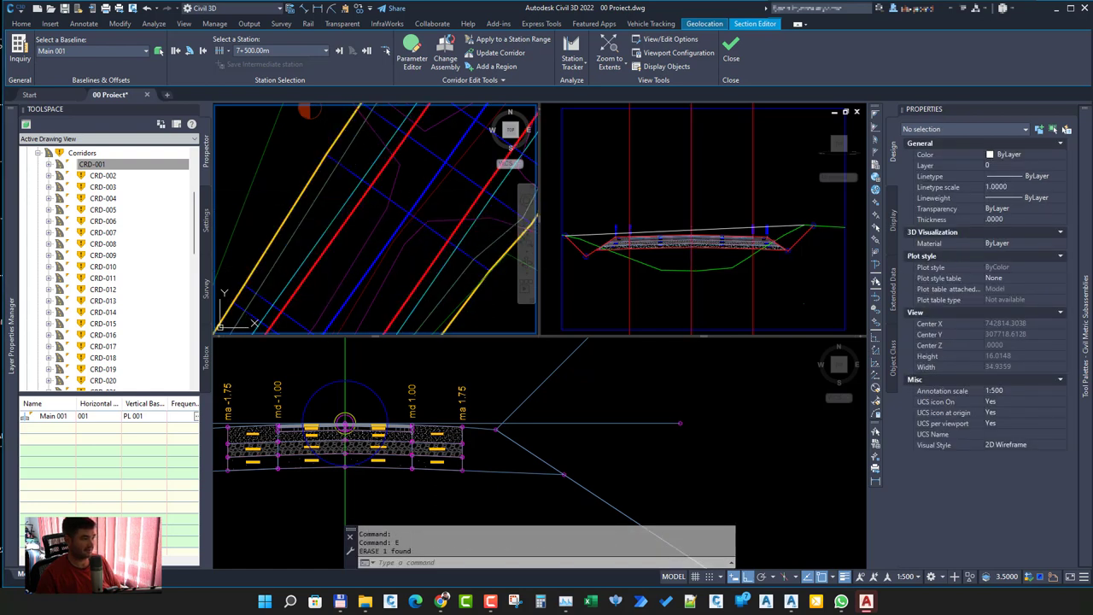
Step: Reselect CRD-001 and settle its code set style on Standard Proiect after trying Proiect&Section
{"action": "left_click", "coordinate": [340, 220]}
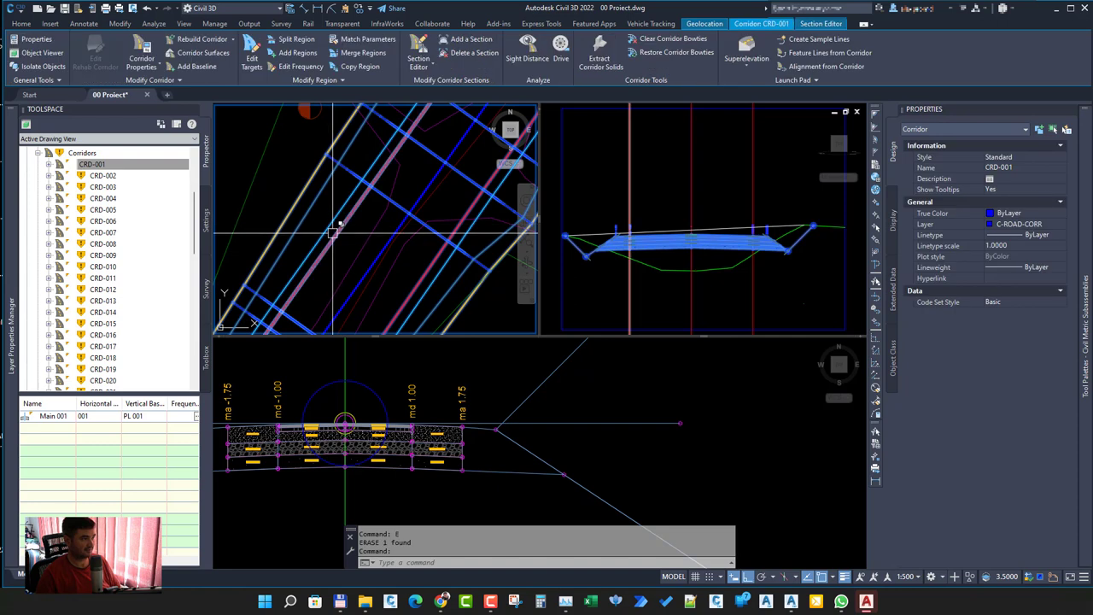
{"action": "double_click", "coordinate": [1010, 302]}
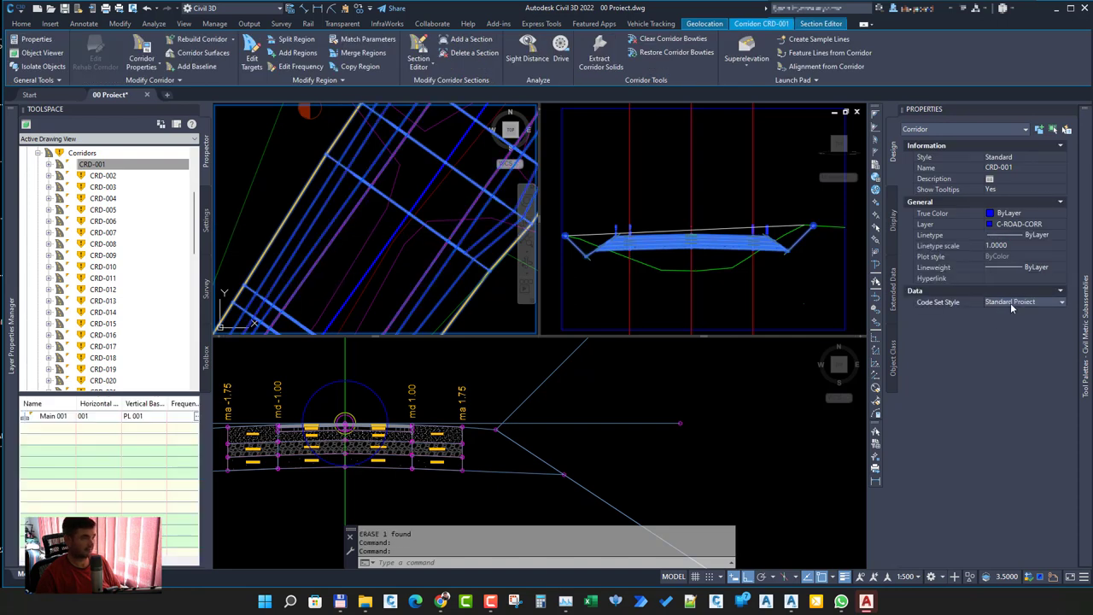
{"action": "double_click", "coordinate": [1010, 302]}
{"action": "double_click", "coordinate": [1010, 303]}
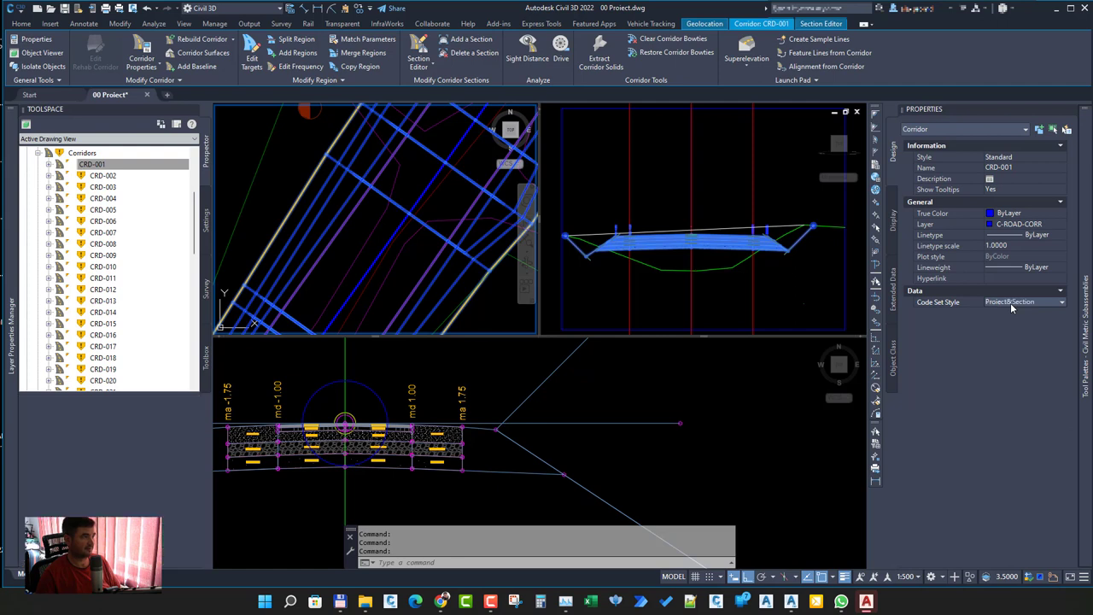
{"action": "double_click", "coordinate": [1010, 302]}
{"action": "double_click", "coordinate": [1010, 302]}
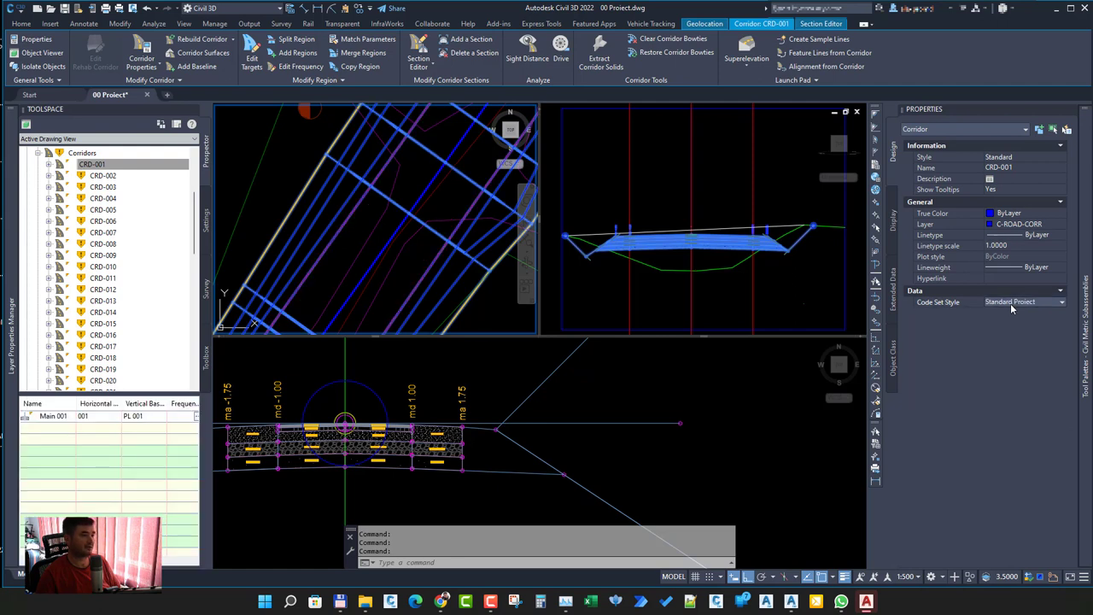
{"action": "double_click", "coordinate": [1010, 303]}
{"action": "double_click", "coordinate": [1010, 303]}
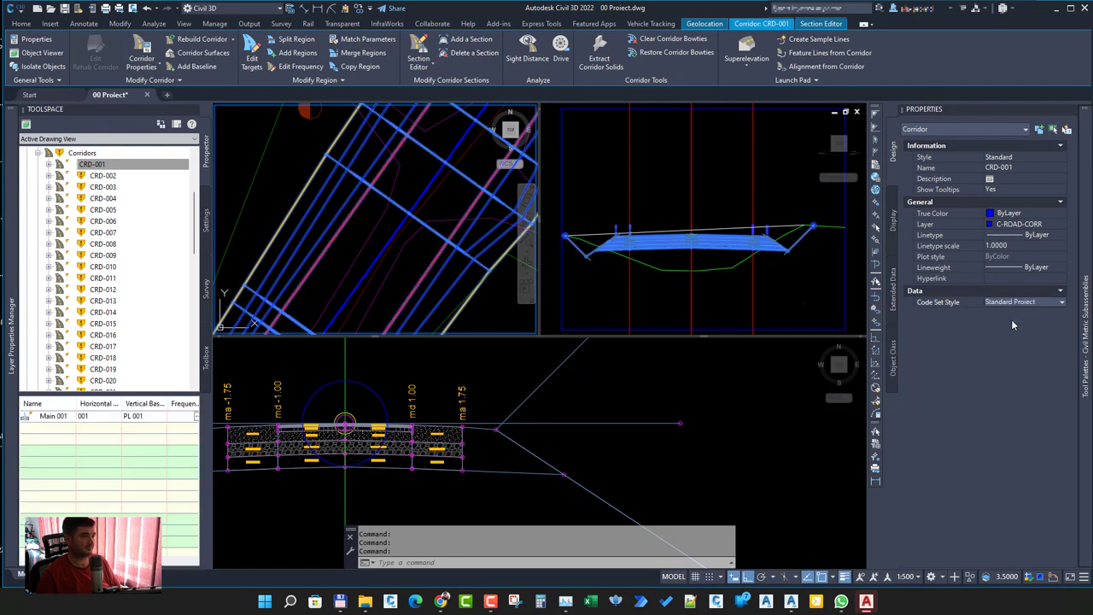
{"action": "left_click", "coordinate": [418, 58]}
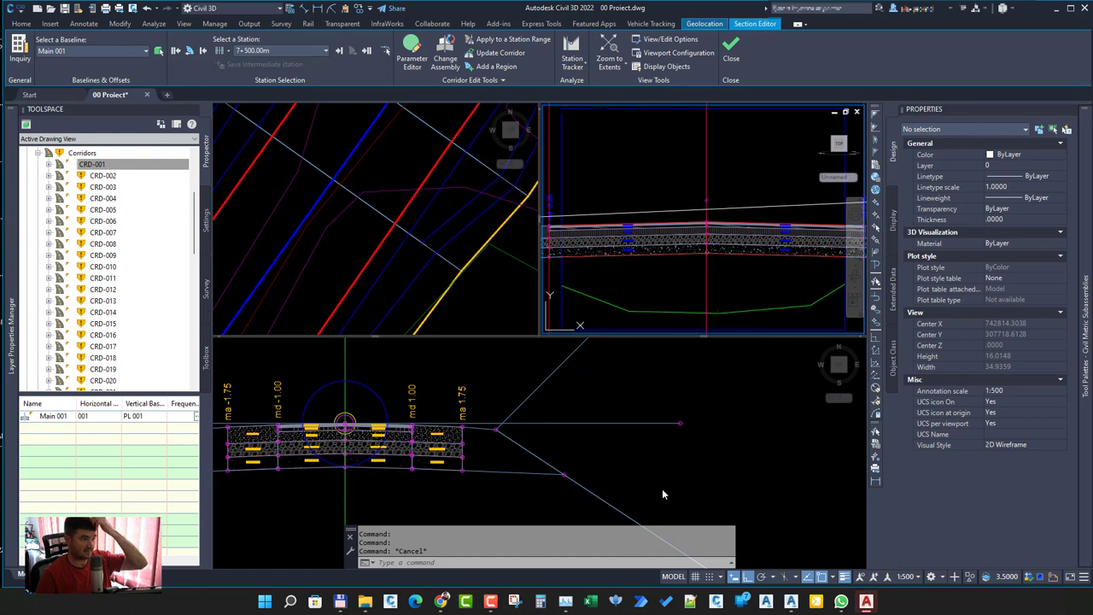
Step: Erase the ProfilMixt subassembly from the assembly in the lower viewport
{"action": "left_click", "coordinate": [690, 449]}
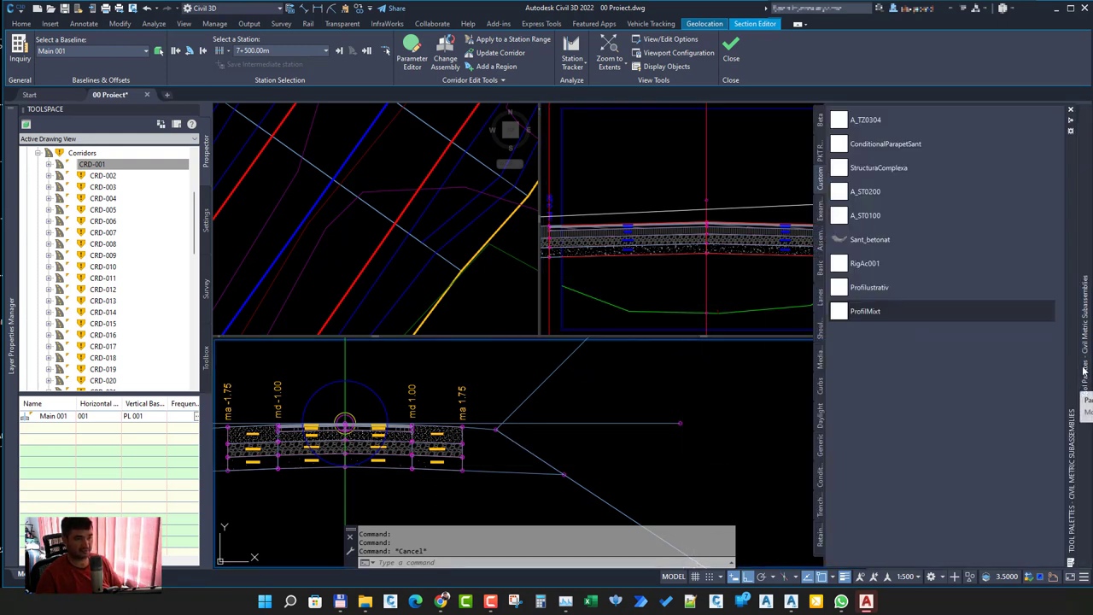
{"action": "key", "text": "Escape"}
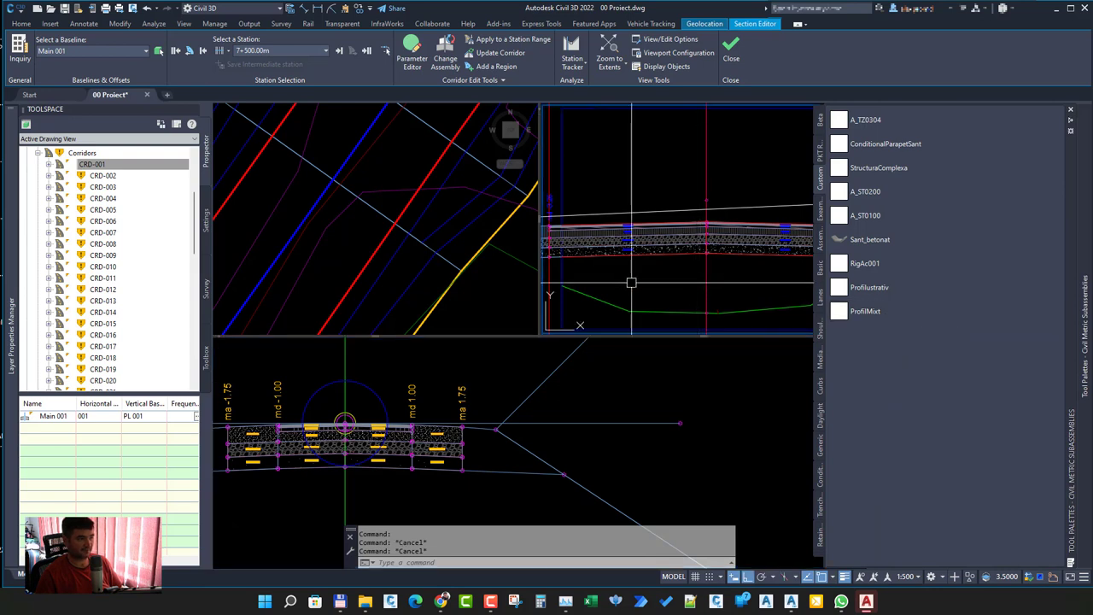
{"action": "scroll", "coordinate": [703, 291], "scroll_direction": "down", "scroll_amount": 5}
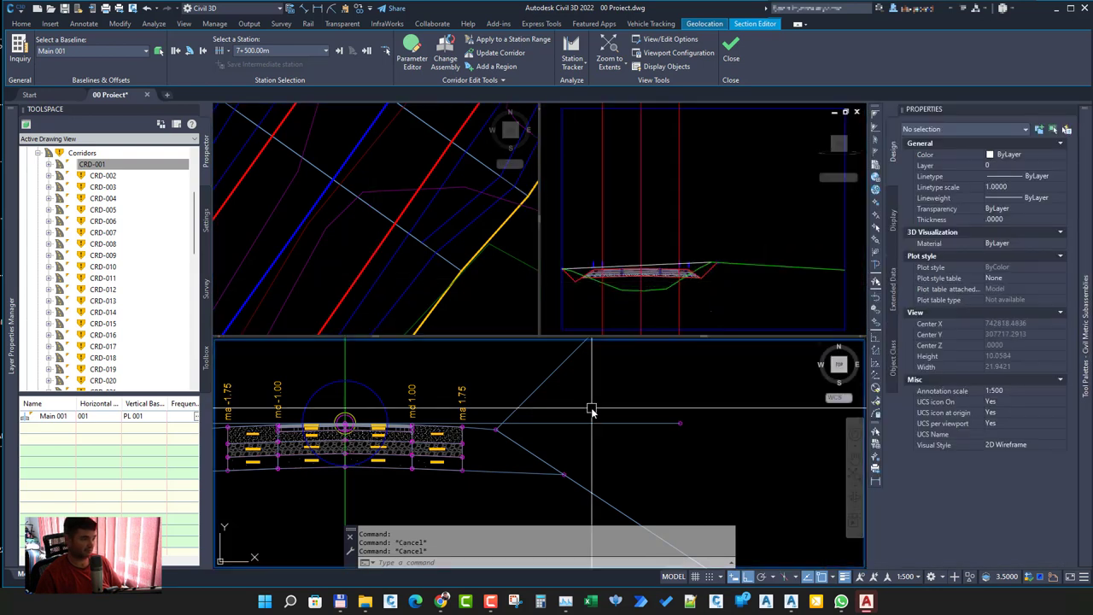
{"action": "left_click", "coordinate": [345, 423]}
{"action": "type", "text": "e"}
{"action": "key", "text": "Return"}
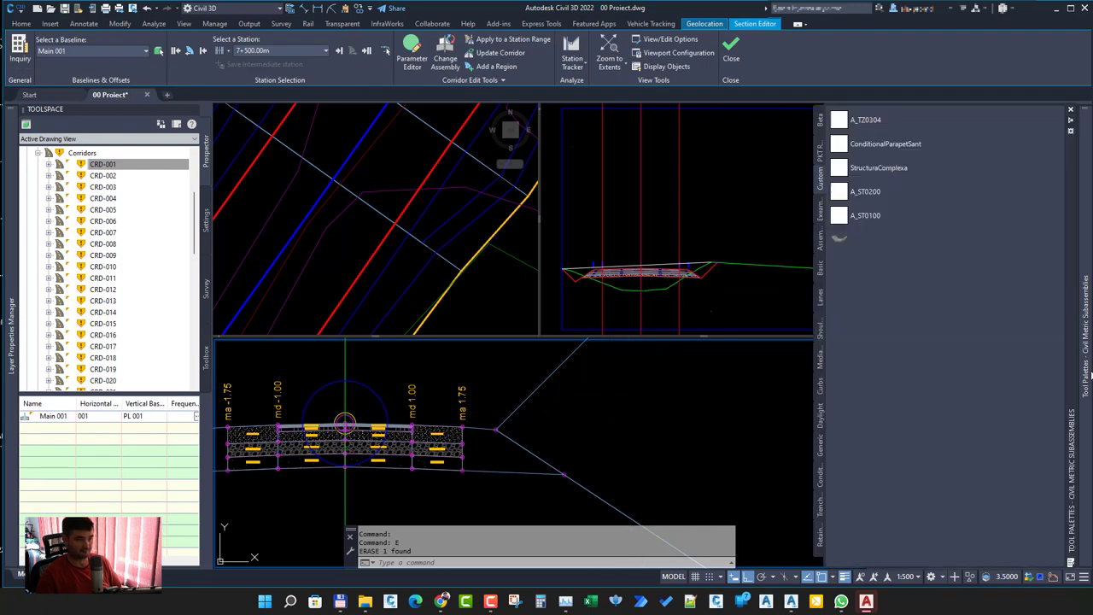
Step: Delete the ProfilMixt tool from the Custom palette, confirming the removal
{"action": "right_click", "coordinate": [879, 312]}
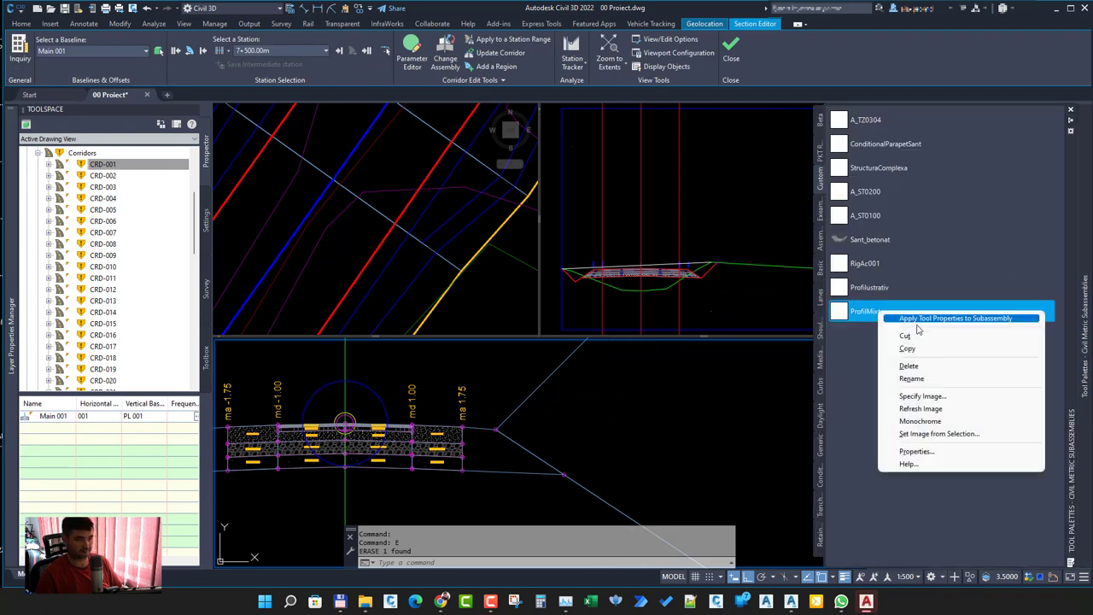
{"action": "left_click", "coordinate": [926, 367]}
{"action": "left_click", "coordinate": [577, 324]}
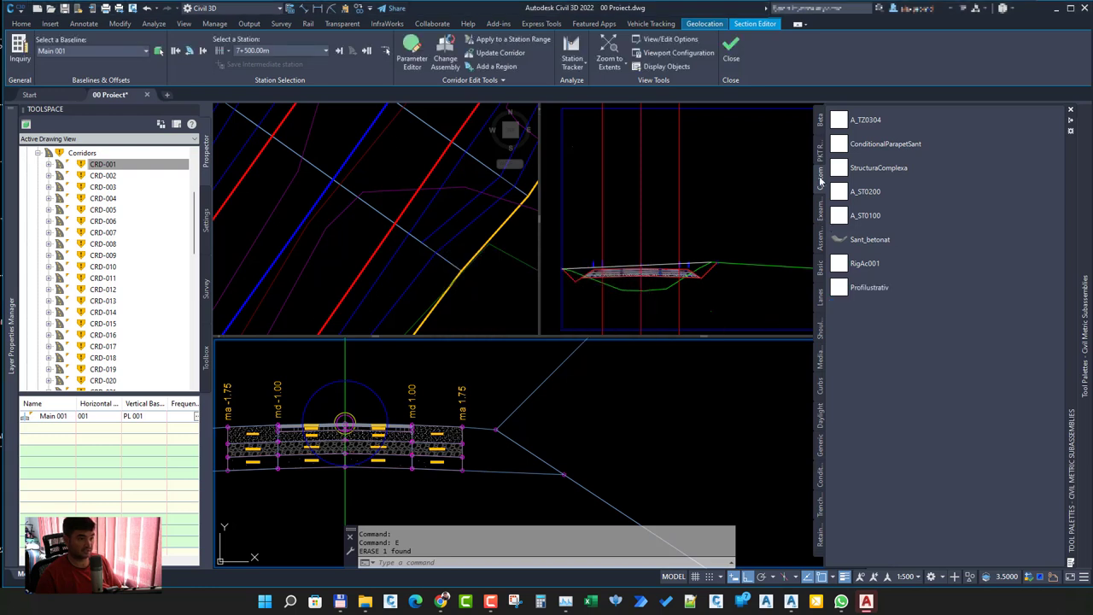
{"action": "right_click", "coordinate": [821, 181]}
Step: Import the ProfilMixt package into the Custom palette, dismissing the in-use warning
{"action": "left_click", "coordinate": [870, 295]}
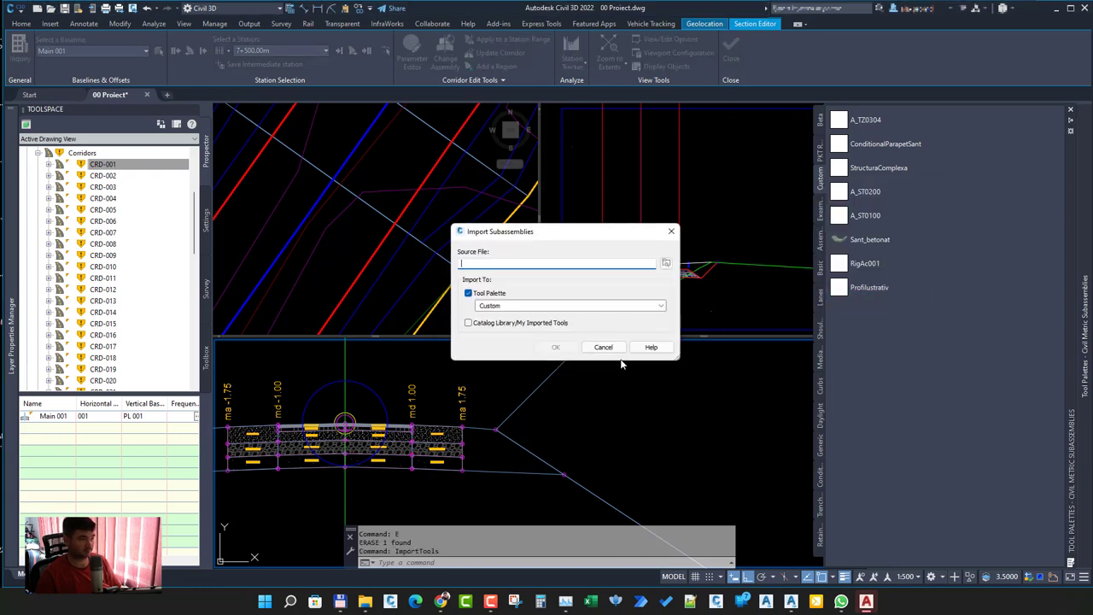
{"action": "left_click", "coordinate": [667, 264]}
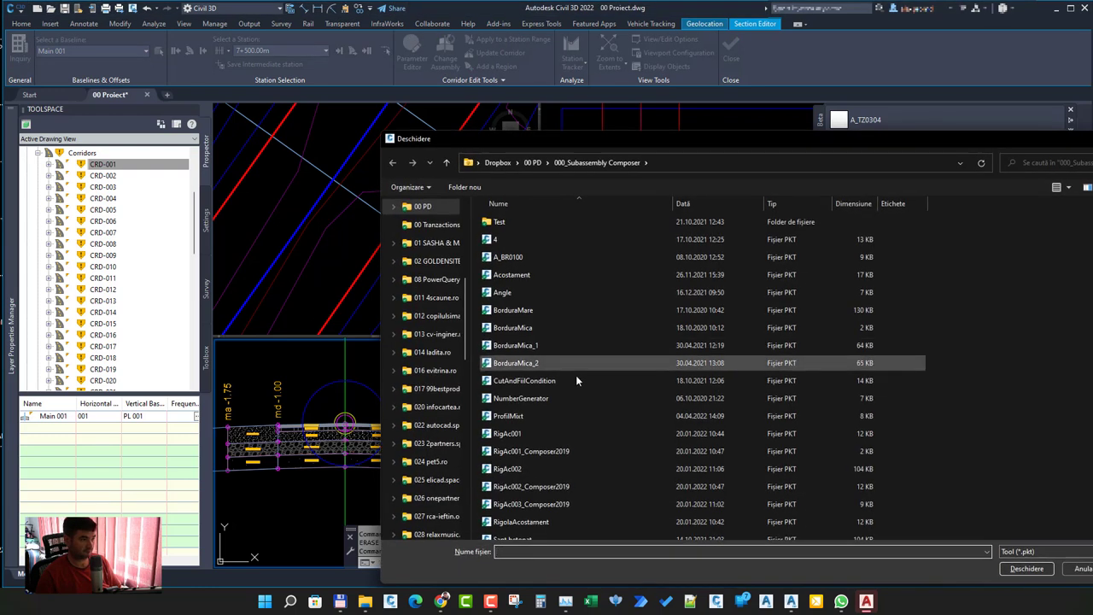
{"action": "left_click", "coordinate": [563, 415]}
{"action": "double_click", "coordinate": [563, 416]}
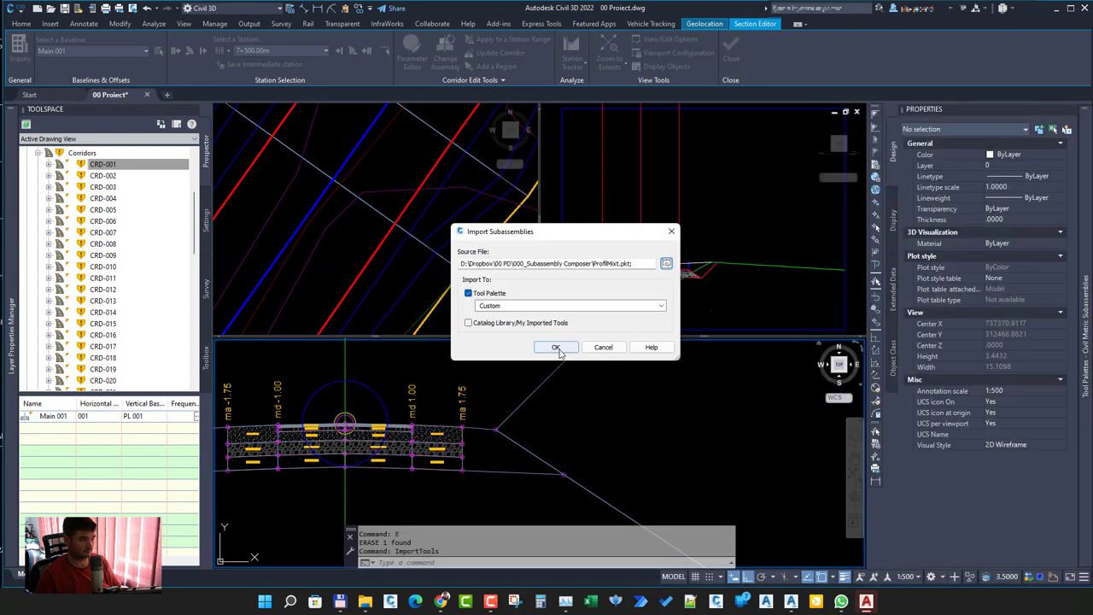
{"action": "left_click", "coordinate": [555, 346]}
{"action": "left_click", "coordinate": [647, 323]}
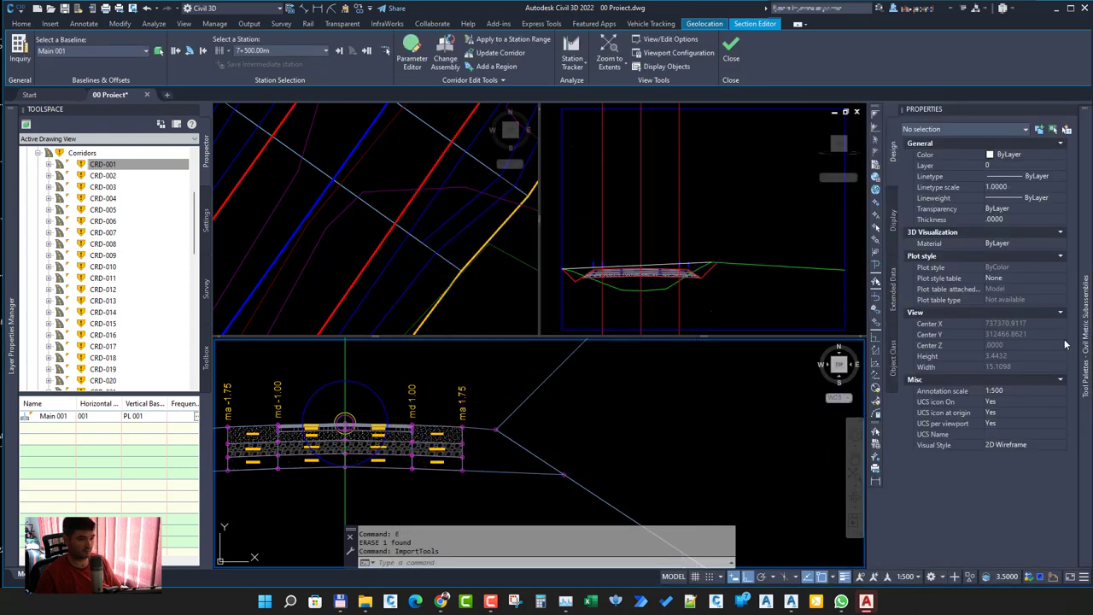
Step: Place the re-imported ProfilMixt subassembly on the assembly and check its properties
{"action": "left_click", "coordinate": [865, 311]}
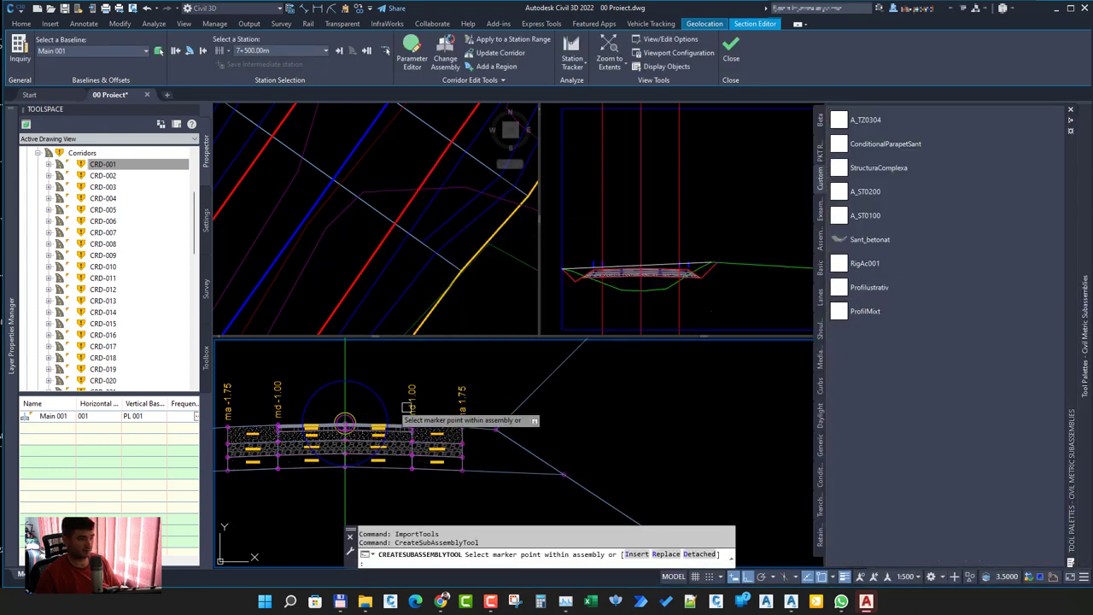
{"action": "right_click", "coordinate": [603, 430]}
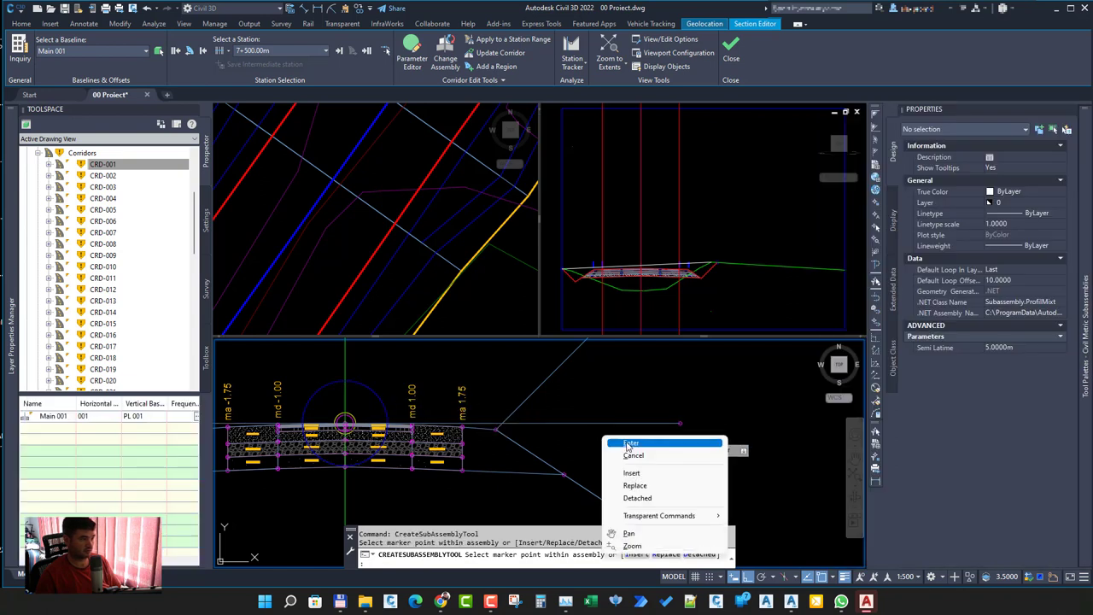
{"action": "left_click", "coordinate": [621, 442]}
{"action": "left_click", "coordinate": [602, 428]}
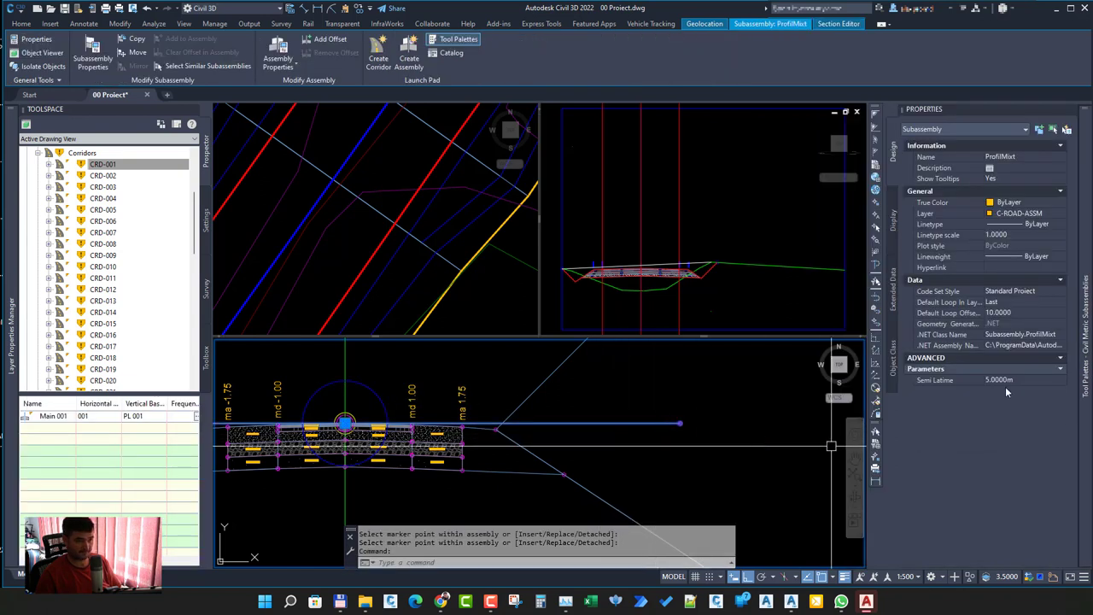
{"action": "key", "text": "Escape"}
Step: Rebuild CRD-001 from Prospector and zoom the section viewport to check the ProfilMixt line
{"action": "right_click", "coordinate": [104, 163]}
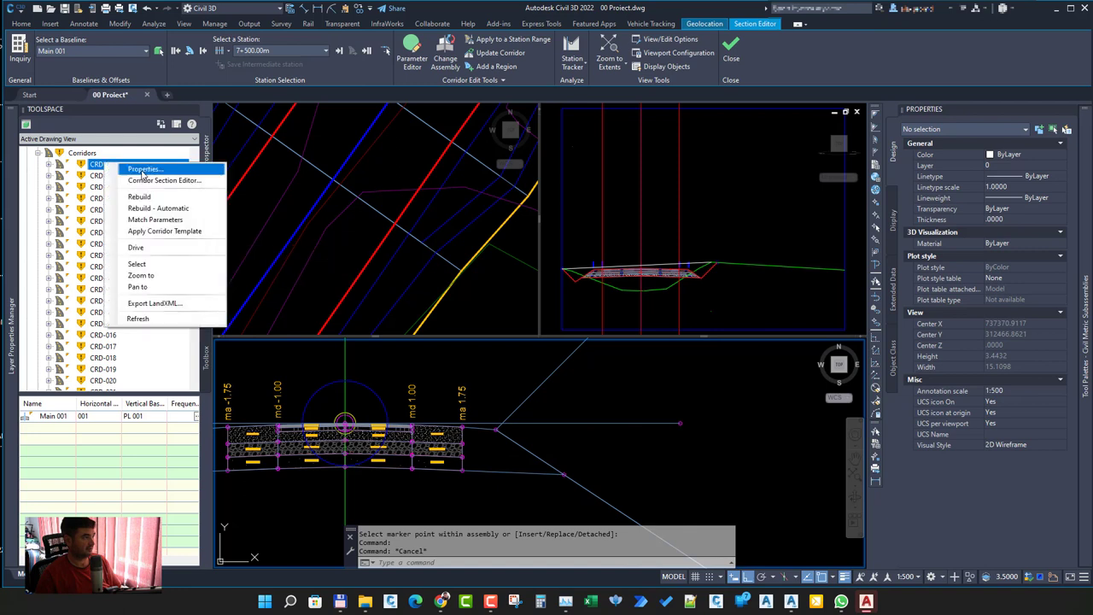
{"action": "left_click", "coordinate": [139, 197]}
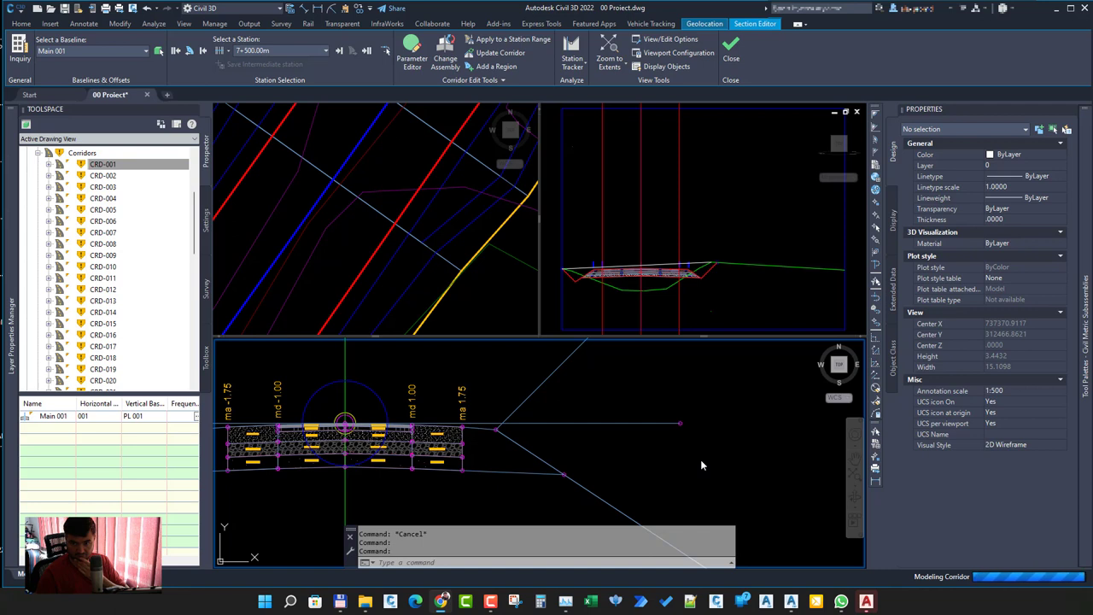
{"action": "left_click", "coordinate": [755, 287]}
{"action": "scroll", "coordinate": [716, 280], "scroll_direction": "up", "scroll_amount": 3}
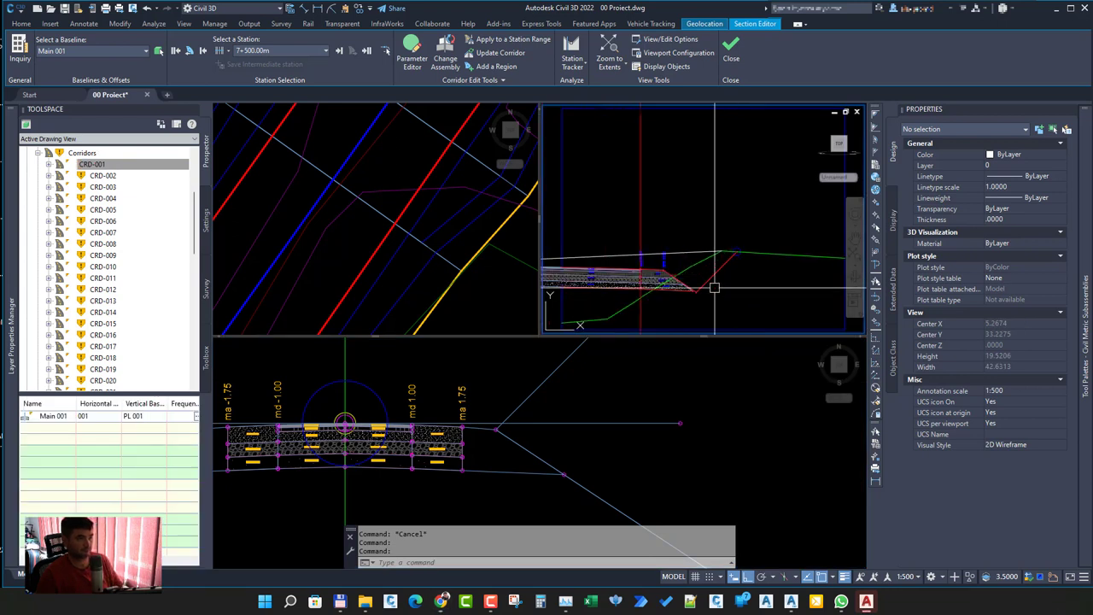
{"action": "left_click", "coordinate": [114, 162]}
Step: In CRD-001's target mapping, set the ProfilMixt EG surface target to 00 EG and apply
{"action": "right_click", "coordinate": [115, 163]}
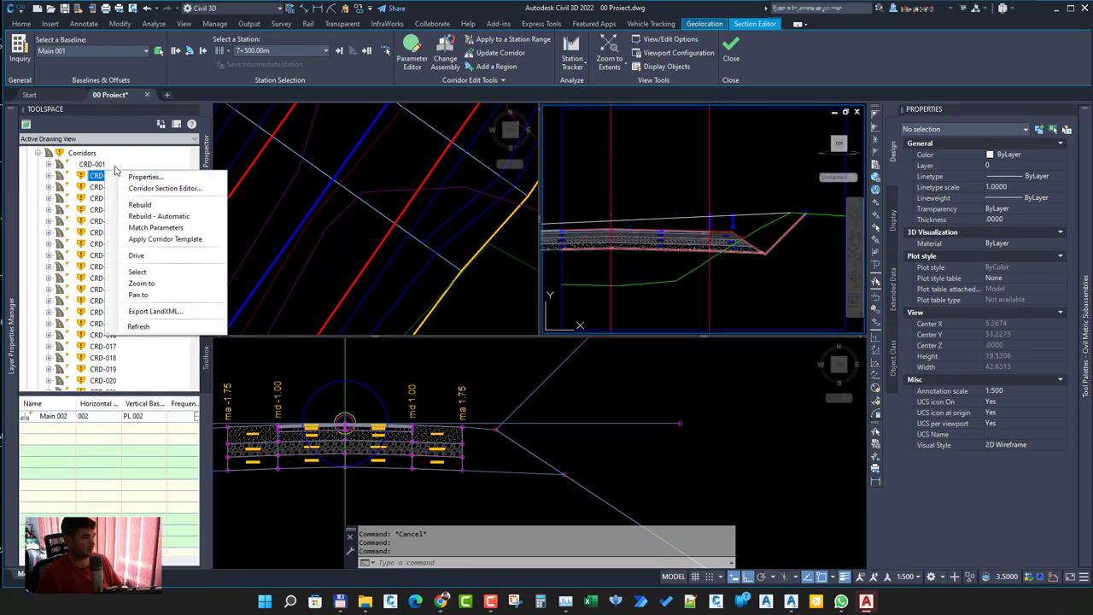
{"action": "left_click", "coordinate": [147, 173]}
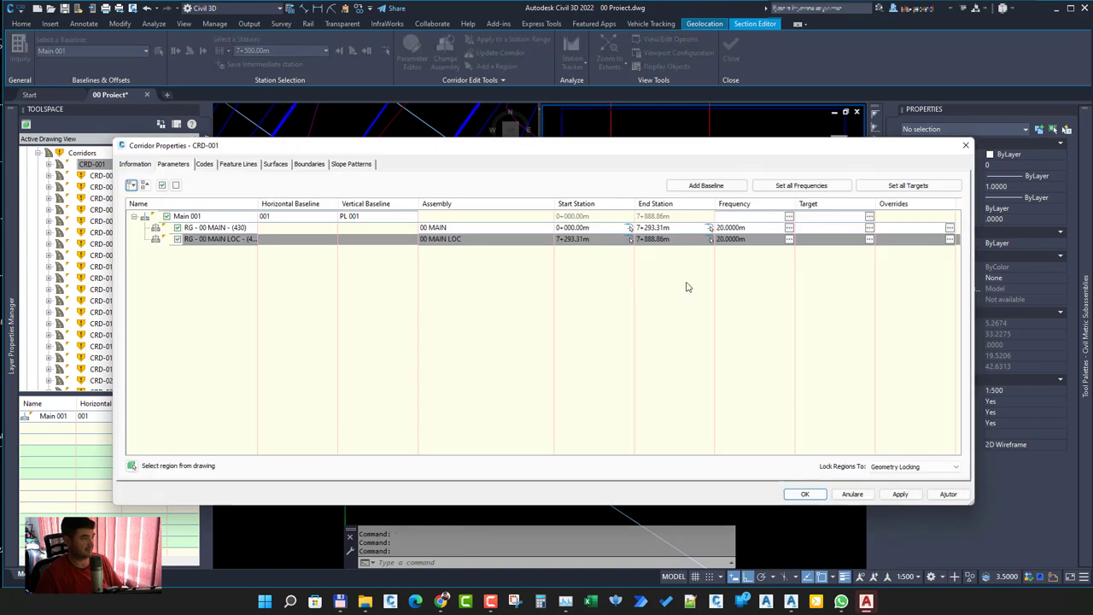
{"action": "left_click", "coordinate": [907, 185]}
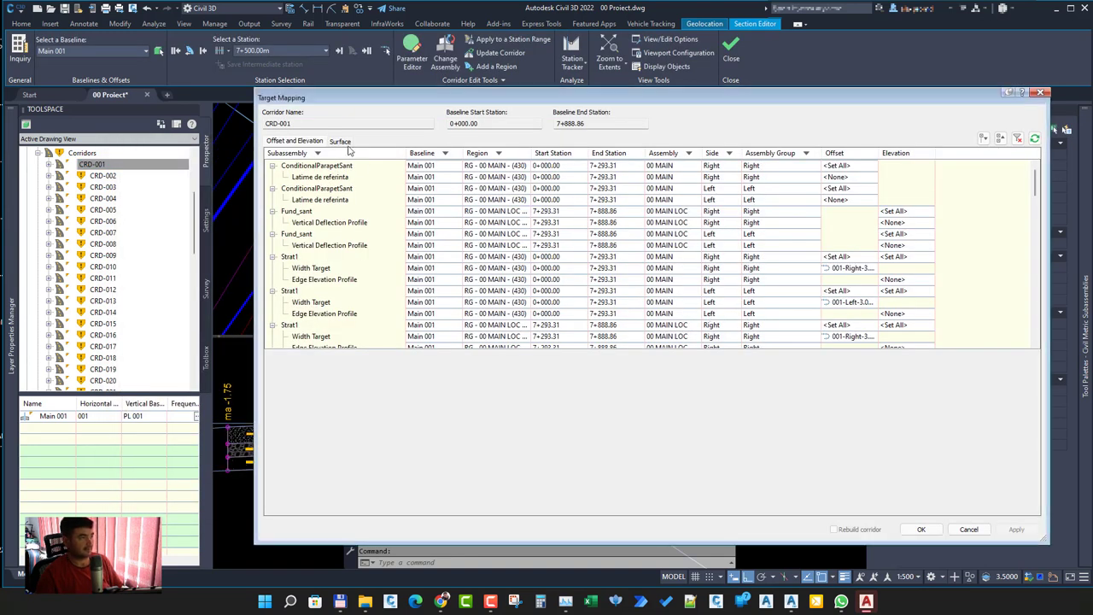
{"action": "left_click", "coordinate": [339, 142]}
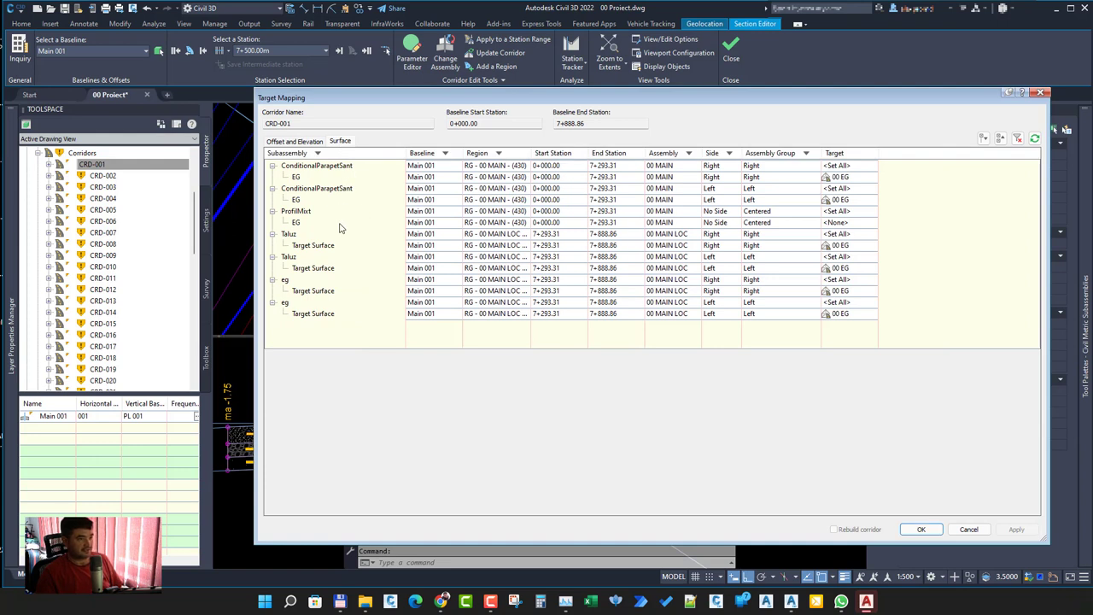
{"action": "left_click", "coordinate": [297, 200]}
{"action": "left_click", "coordinate": [305, 223], "text": "ctrl"}
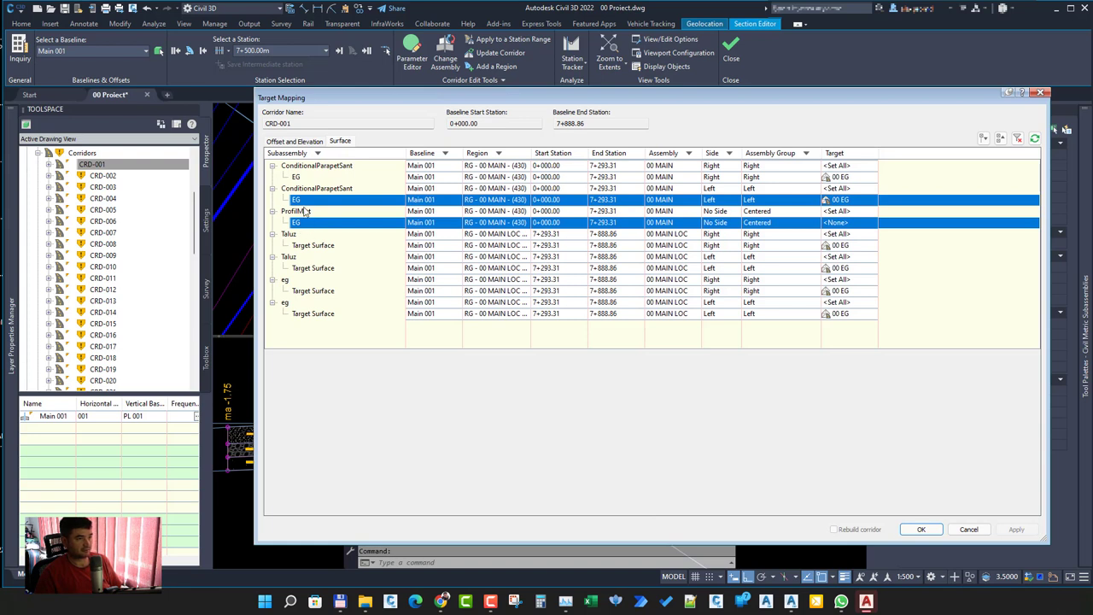
{"action": "left_click", "coordinate": [307, 222]}
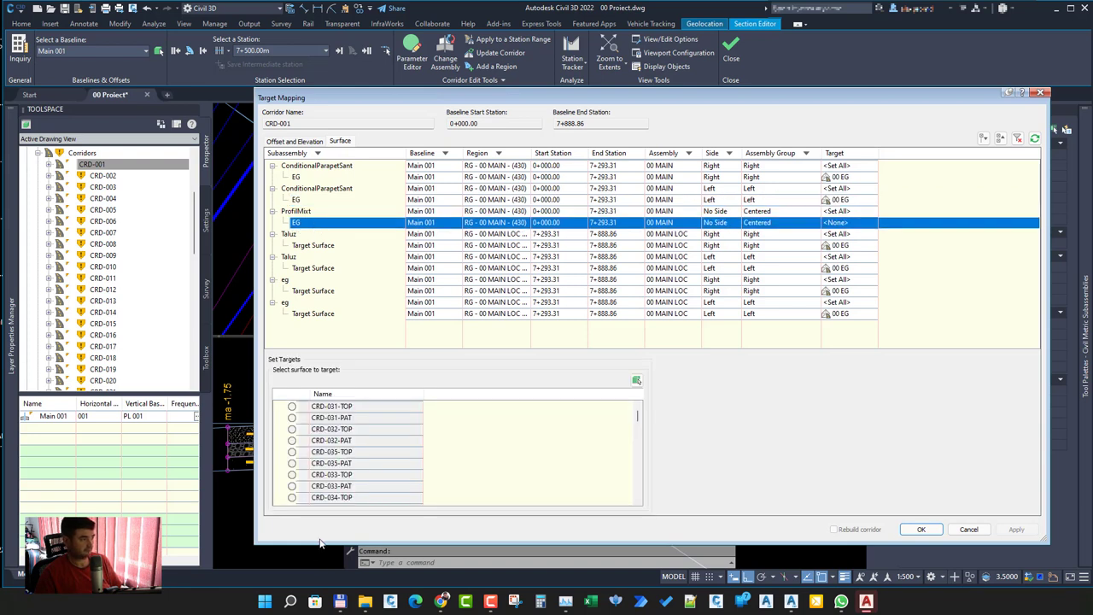
{"action": "scroll", "coordinate": [318, 497], "scroll_direction": "down", "scroll_amount": 2}
{"action": "scroll", "coordinate": [299, 448], "scroll_direction": "up", "scroll_amount": 2}
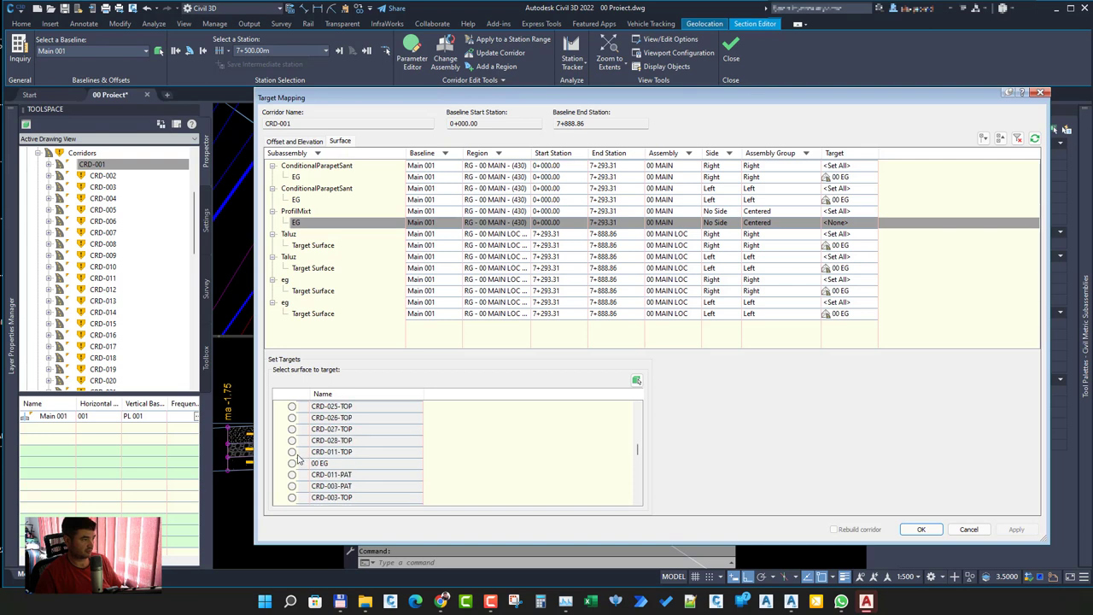
{"action": "left_click", "coordinate": [292, 463]}
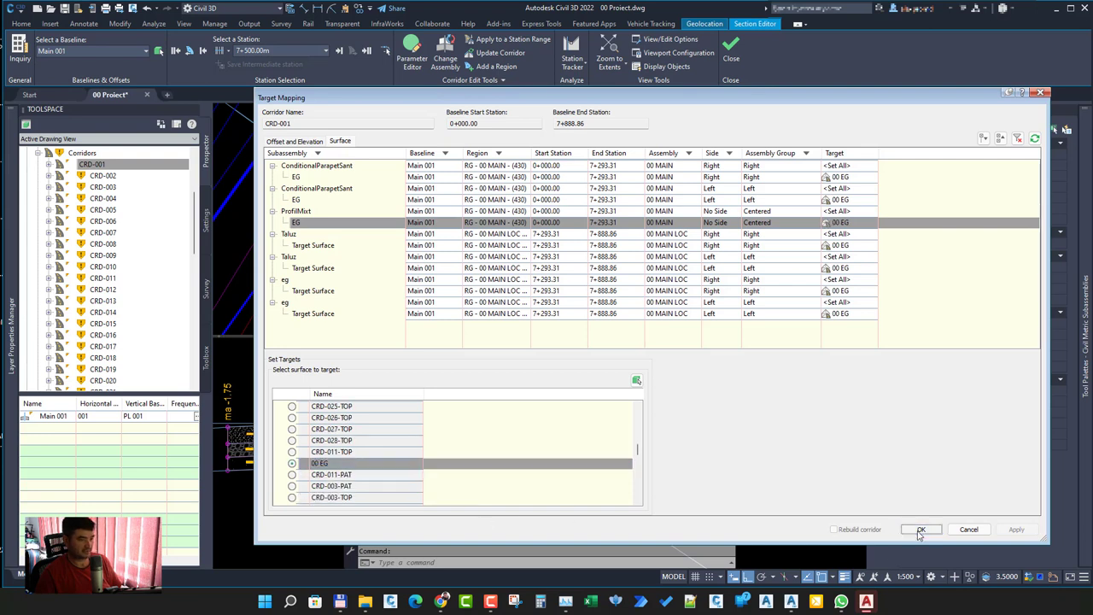
{"action": "left_click", "coordinate": [922, 528]}
{"action": "left_click", "coordinate": [810, 498]}
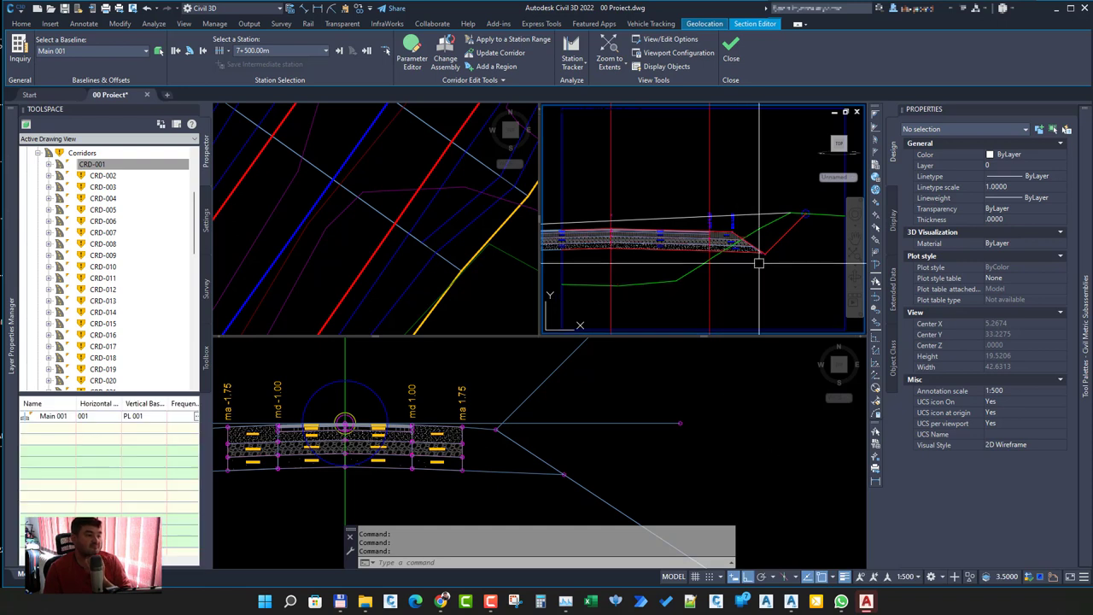
{"action": "scroll", "coordinate": [730, 261], "scroll_direction": "up", "scroll_amount": 2}
{"action": "scroll", "coordinate": [724, 262], "scroll_direction": "up", "scroll_amount": 2}
{"action": "scroll", "coordinate": [720, 261], "scroll_direction": "up", "scroll_amount": 2}
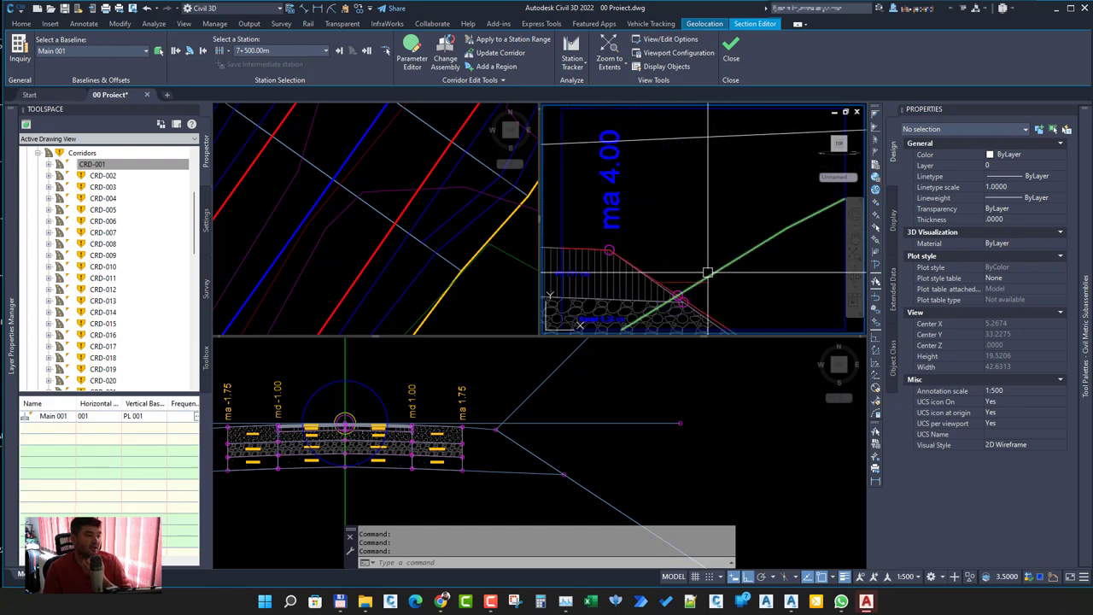
{"action": "scroll", "coordinate": [707, 268], "scroll_direction": "up", "scroll_amount": 2}
{"action": "scroll", "coordinate": [713, 229], "scroll_direction": "down", "scroll_amount": 2}
{"action": "scroll", "coordinate": [713, 229], "scroll_direction": "down", "scroll_amount": 2}
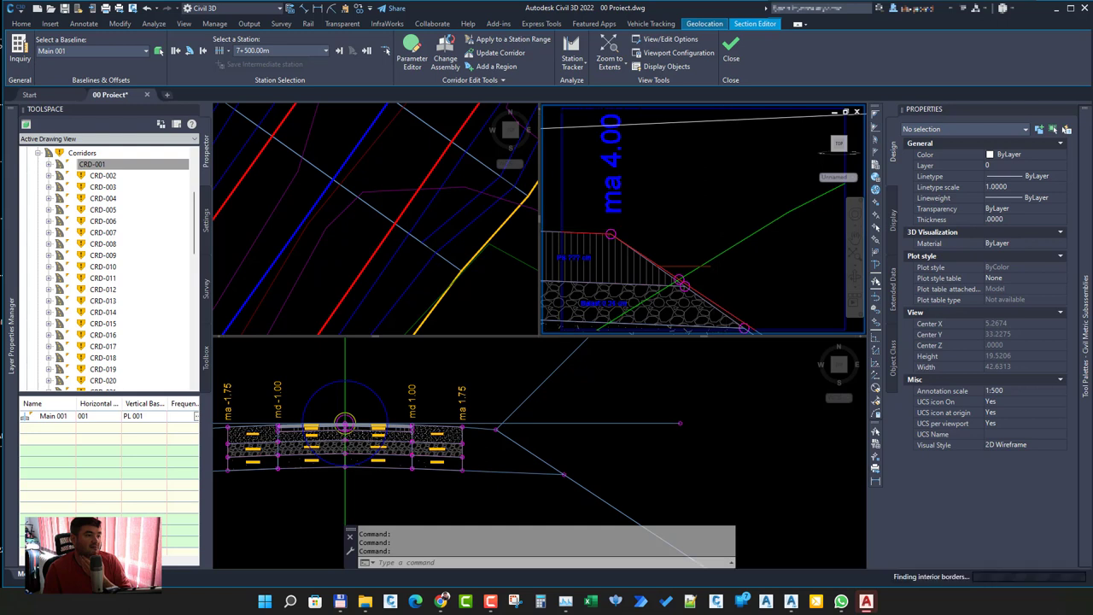
{"action": "scroll", "coordinate": [717, 234], "scroll_direction": "down", "scroll_amount": 1}
{"action": "scroll", "coordinate": [708, 230], "scroll_direction": "down", "scroll_amount": 2}
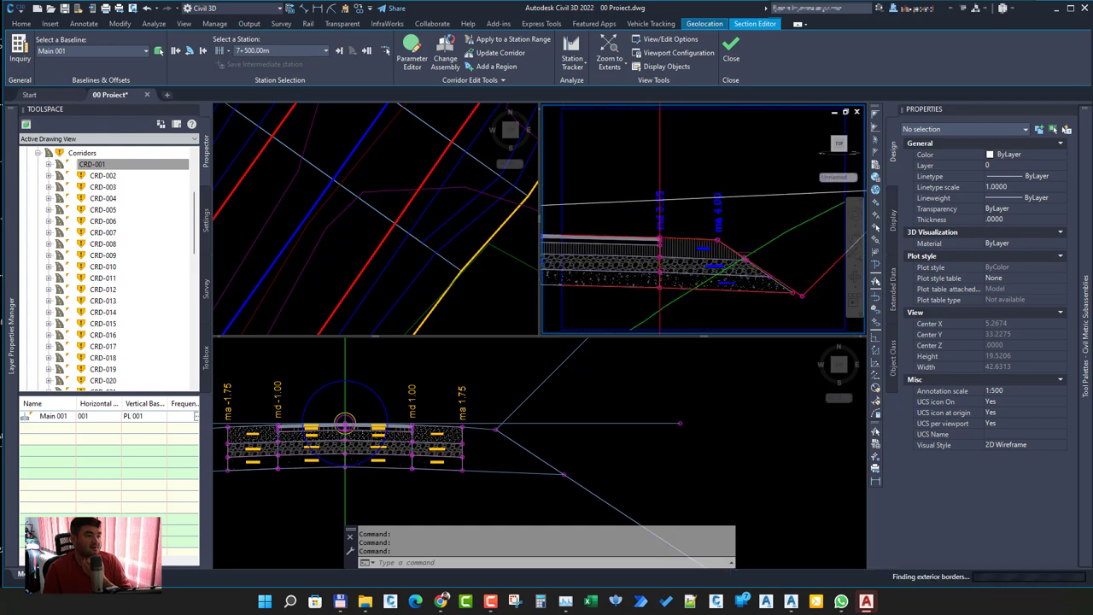
{"action": "scroll", "coordinate": [708, 230], "scroll_direction": "down", "scroll_amount": 1}
{"action": "scroll", "coordinate": [708, 230], "scroll_direction": "down", "scroll_amount": 1}
{"action": "mouse_move", "coordinate": [707, 291]}
{"action": "middle_mouse_down"}
{"action": "mouse_move", "coordinate": [719, 289]}
{"action": "mouse_move", "coordinate": [671, 265]}
{"action": "mouse_move", "coordinate": [675, 276]}
{"action": "middle_mouse_up"}
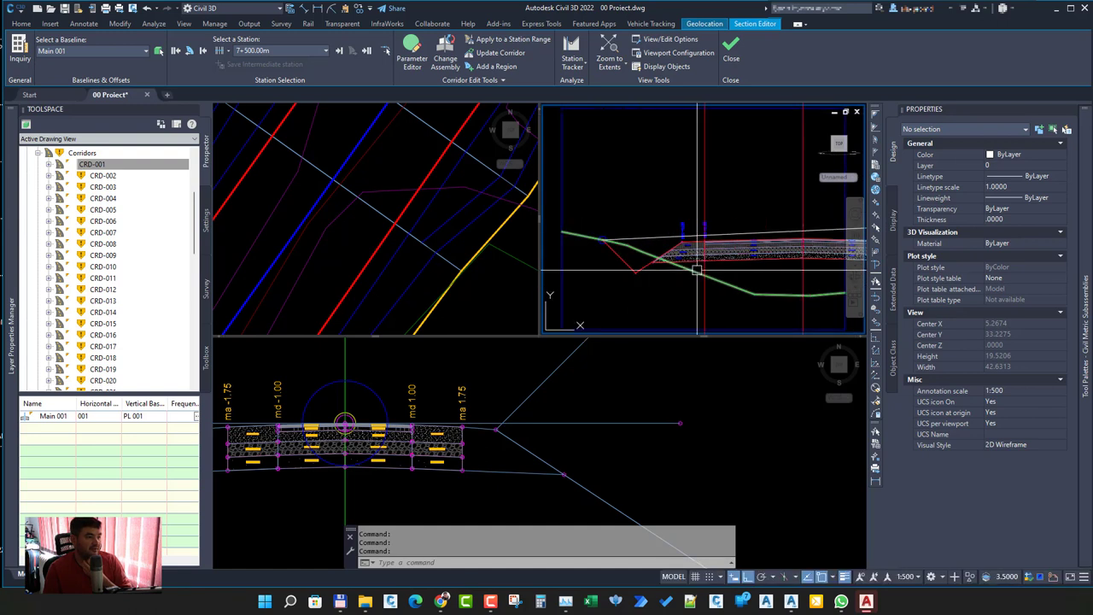
{"action": "left_click", "coordinate": [392, 203]}
{"action": "scroll", "coordinate": [393, 203], "scroll_direction": "down", "scroll_amount": 3}
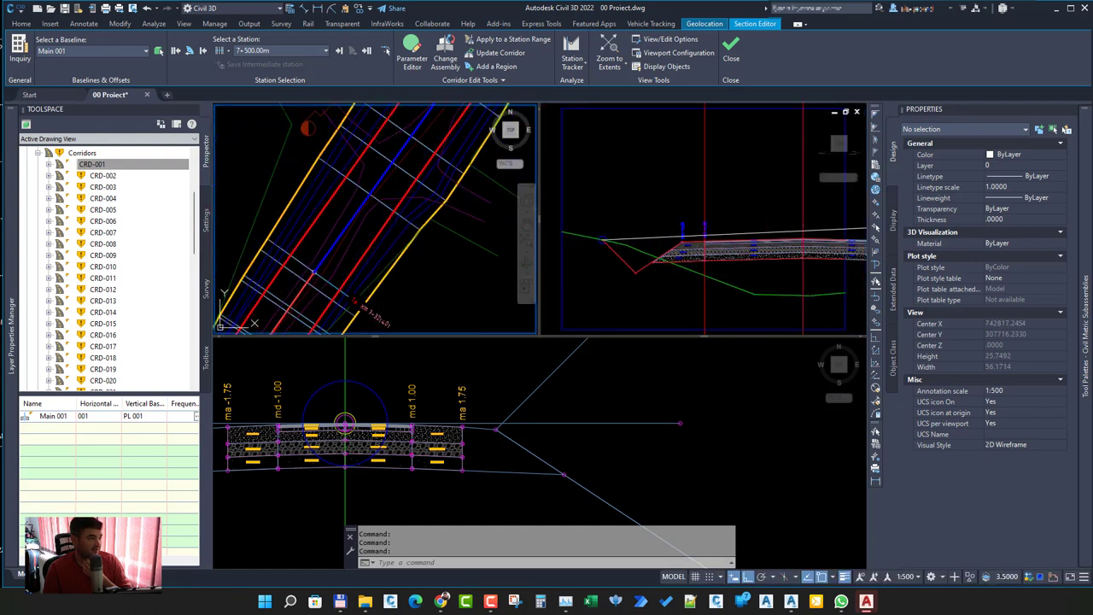
{"action": "mouse_move", "coordinate": [419, 232]}
{"action": "middle_mouse_down"}
{"action": "mouse_move", "coordinate": [434, 158]}
{"action": "mouse_move", "coordinate": [422, 260]}
{"action": "mouse_move", "coordinate": [410, 195]}
{"action": "mouse_move", "coordinate": [409, 264]}
{"action": "middle_mouse_up"}
{"action": "scroll", "coordinate": [410, 264], "scroll_direction": "down", "scroll_amount": 2}
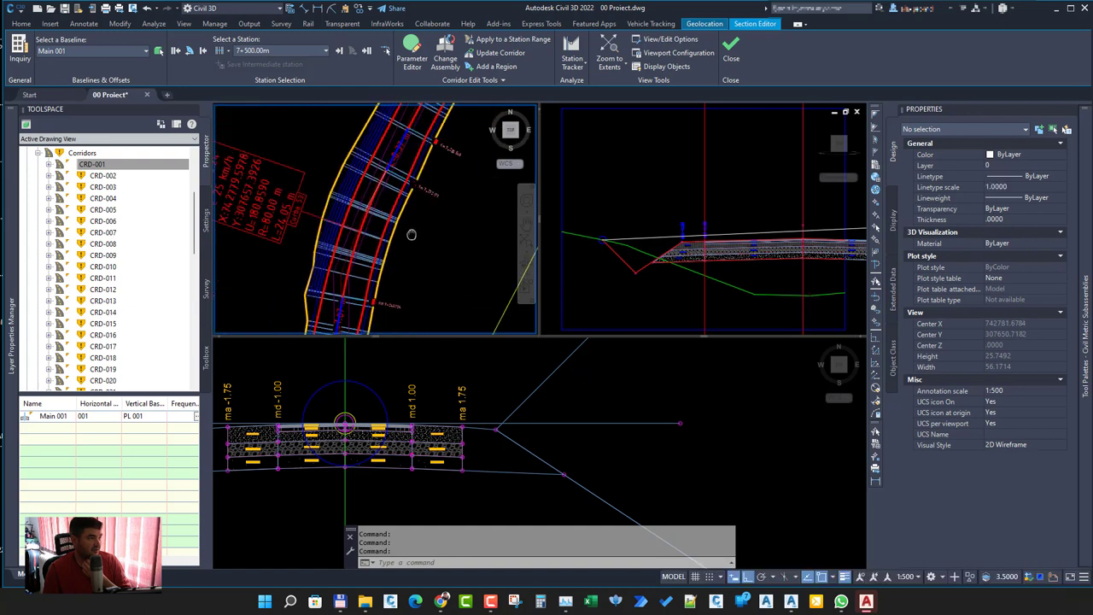
{"action": "left_click", "coordinate": [386, 51]}
{"action": "left_click", "coordinate": [363, 203]}
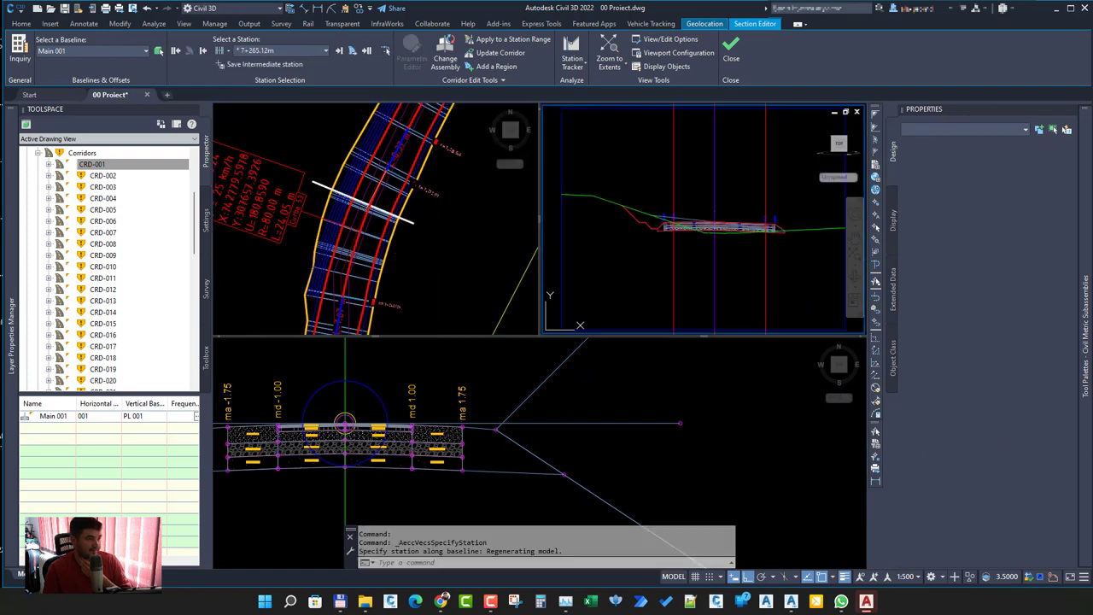
{"action": "left_click", "coordinate": [683, 257]}
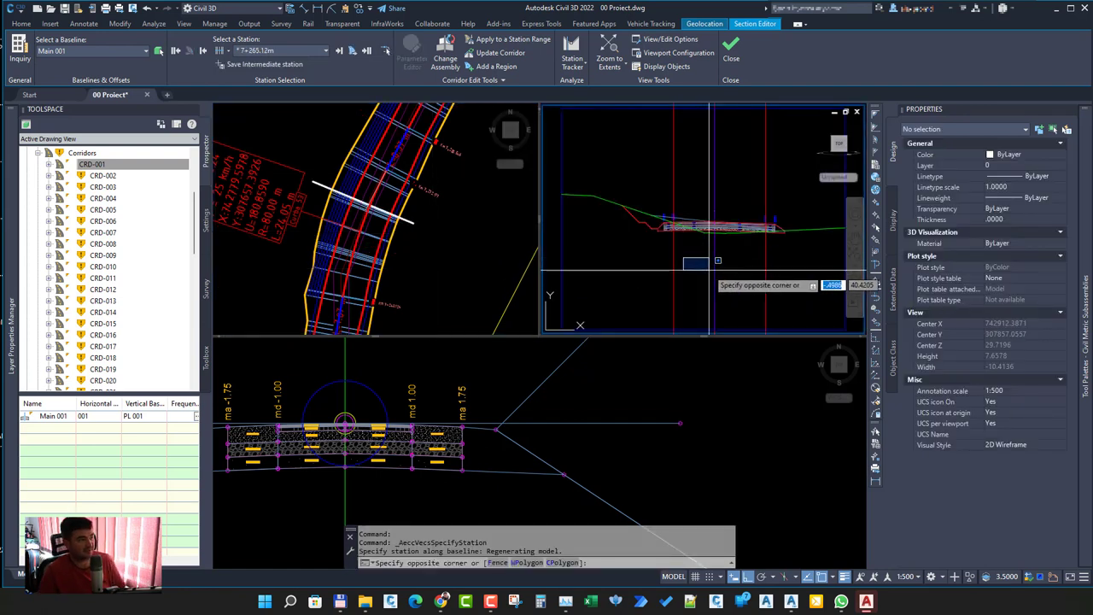
{"action": "key", "text": "Escape"}
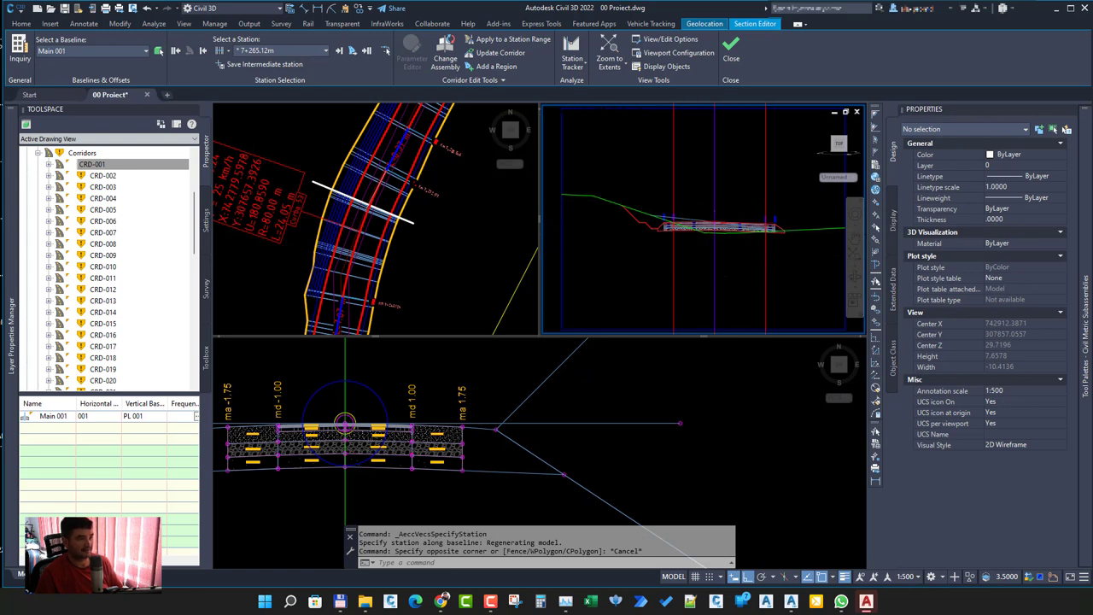
{"action": "scroll", "coordinate": [593, 215], "scroll_direction": "up", "scroll_amount": 4}
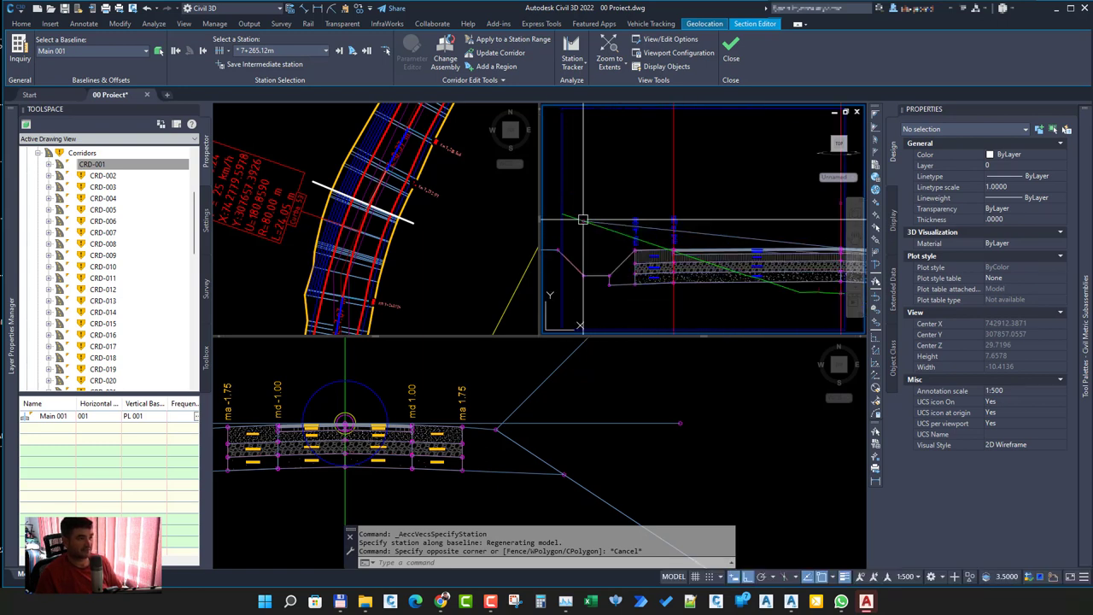
{"action": "middle_click_drag", "start_coordinate": [715, 292], "coordinate": [621, 245]}
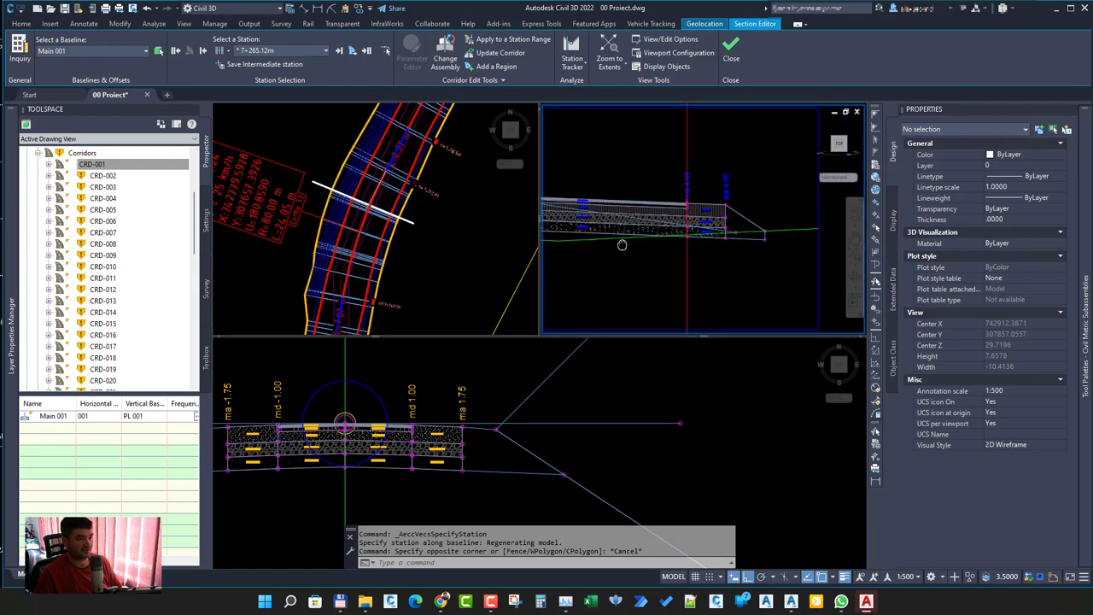
{"action": "scroll", "coordinate": [754, 239], "scroll_direction": "up", "scroll_amount": 1}
{"action": "scroll", "coordinate": [731, 237], "scroll_direction": "up", "scroll_amount": 2}
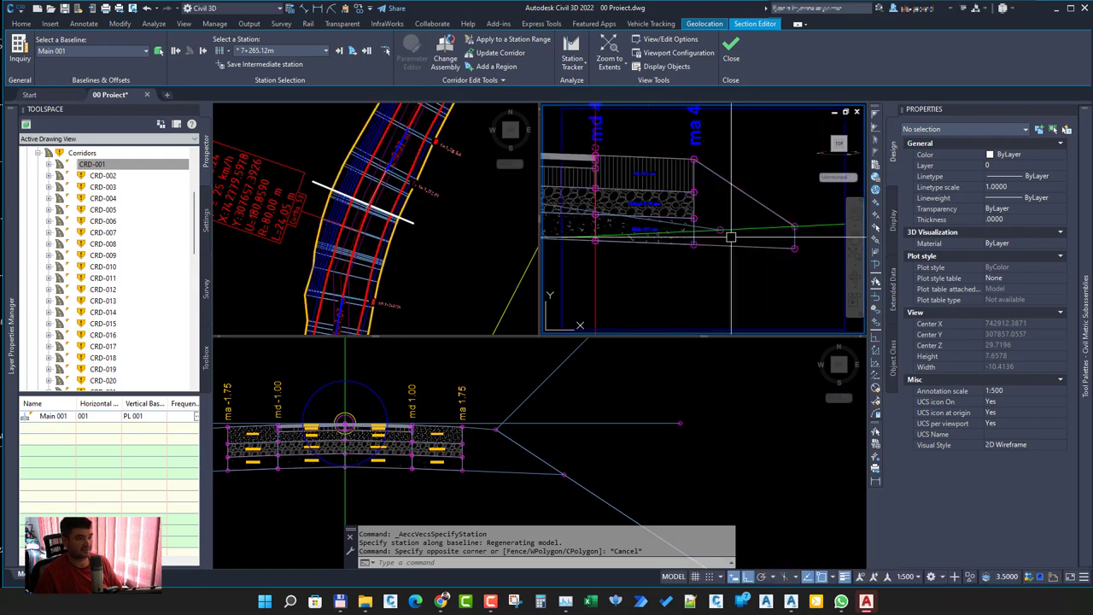
{"action": "scroll", "coordinate": [731, 236], "scroll_direction": "down", "scroll_amount": 2}
{"action": "scroll", "coordinate": [730, 237], "scroll_direction": "down", "scroll_amount": 1}
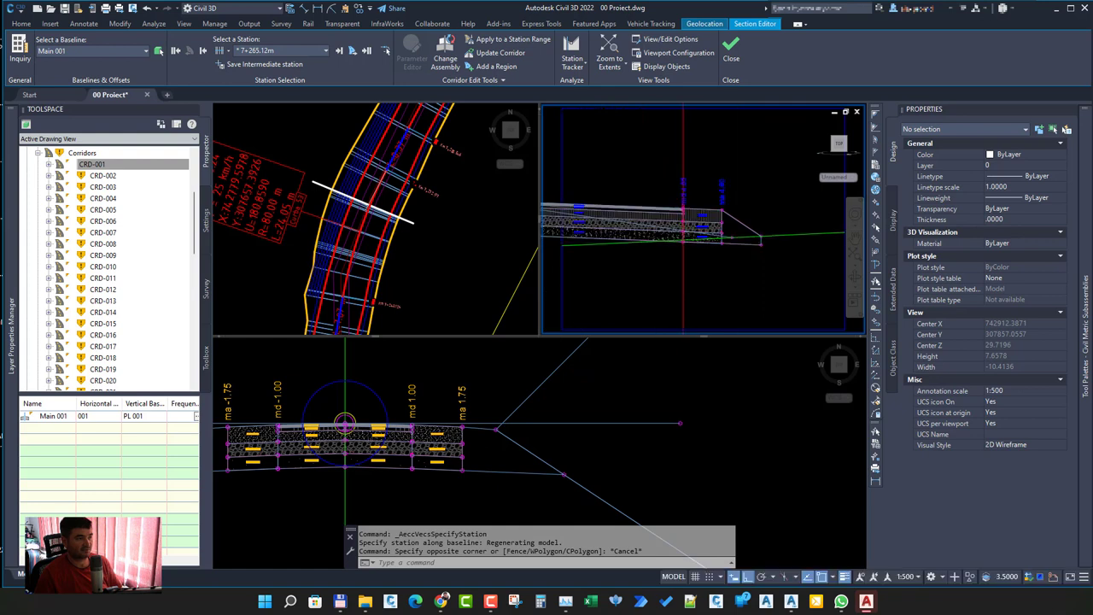
{"action": "scroll", "coordinate": [711, 209], "scroll_direction": "up", "scroll_amount": 3}
{"action": "scroll", "coordinate": [711, 210], "scroll_direction": "up", "scroll_amount": 1}
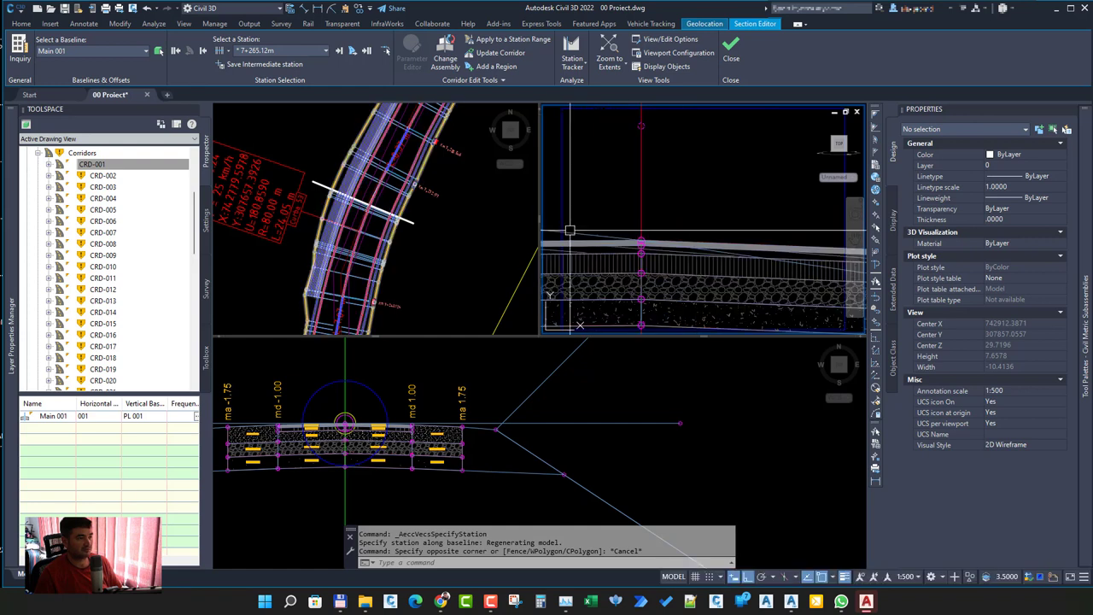
{"action": "left_click", "coordinate": [574, 229]}
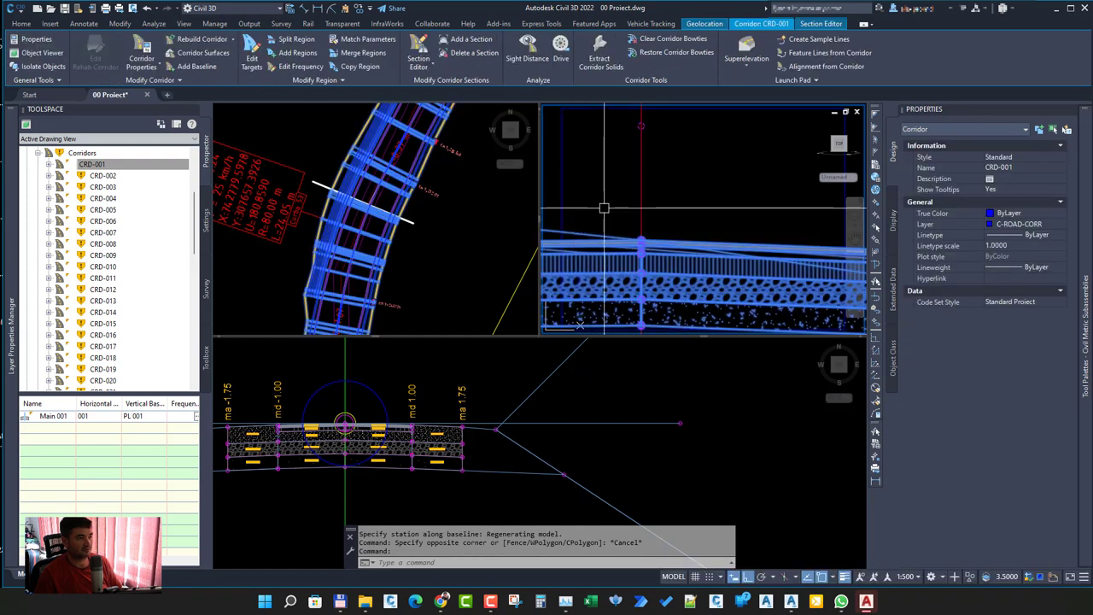
{"action": "scroll", "coordinate": [654, 239], "scroll_direction": "down", "scroll_amount": 1}
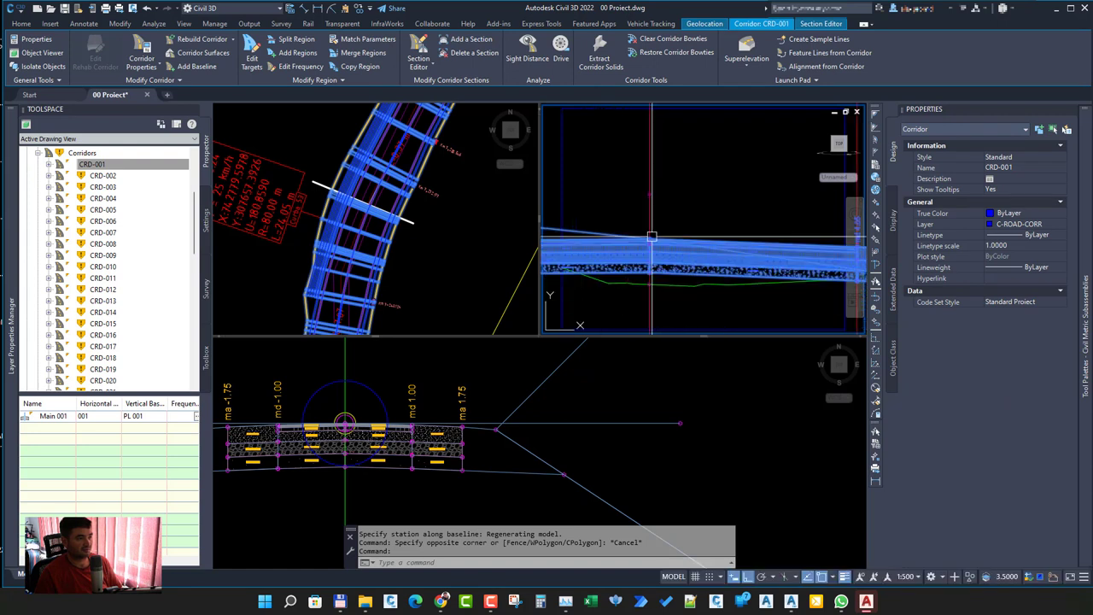
{"action": "scroll", "coordinate": [648, 237], "scroll_direction": "down", "scroll_amount": 1}
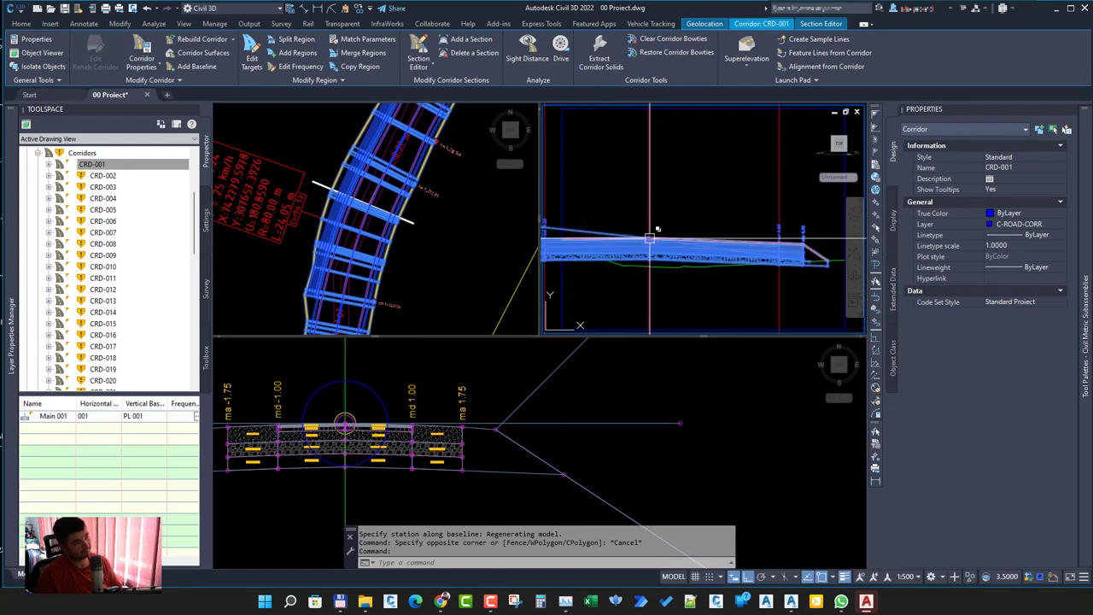
{"action": "middle_click_drag", "start_coordinate": [647, 237], "coordinate": [677, 241]}
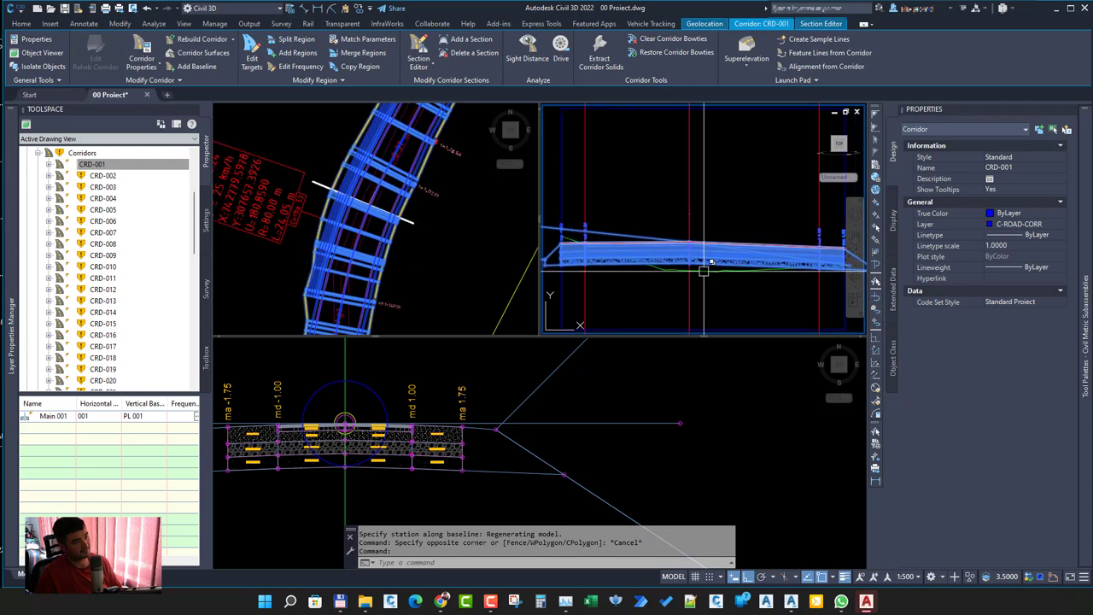
{"action": "key", "text": "Escape"}
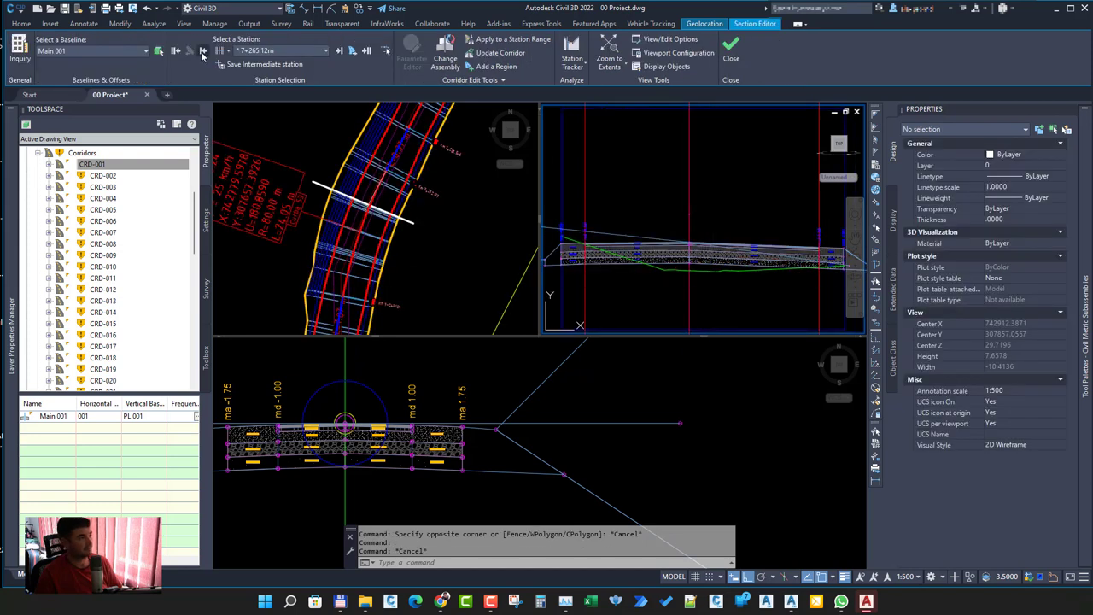
Step: Step back three stations to 7+256.34m and zoom the section viewport
{"action": "left_click", "coordinate": [202, 53]}
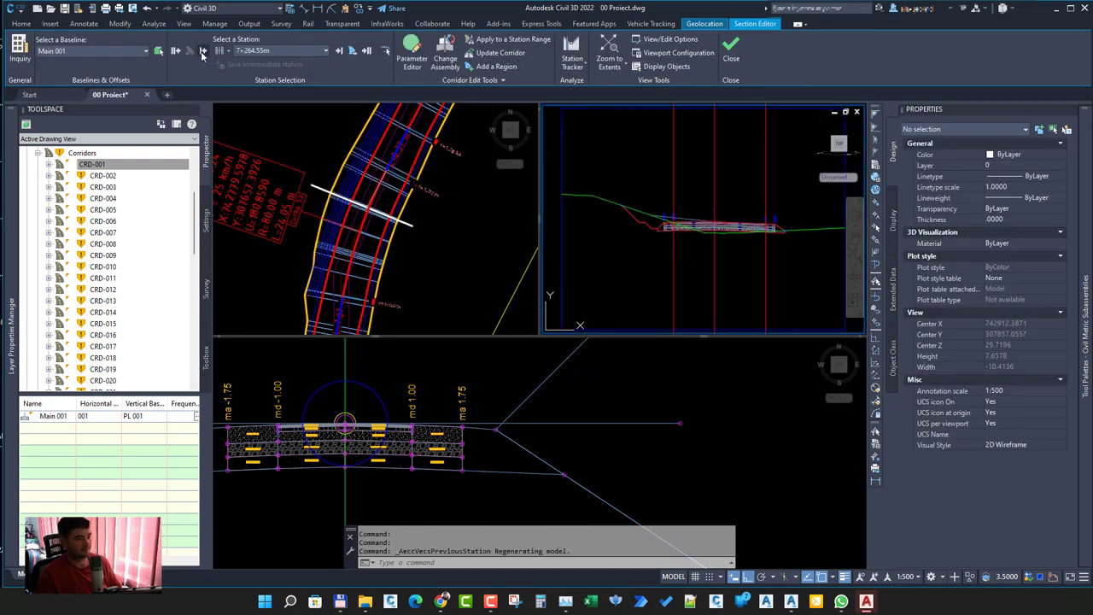
{"action": "left_click", "coordinate": [203, 52]}
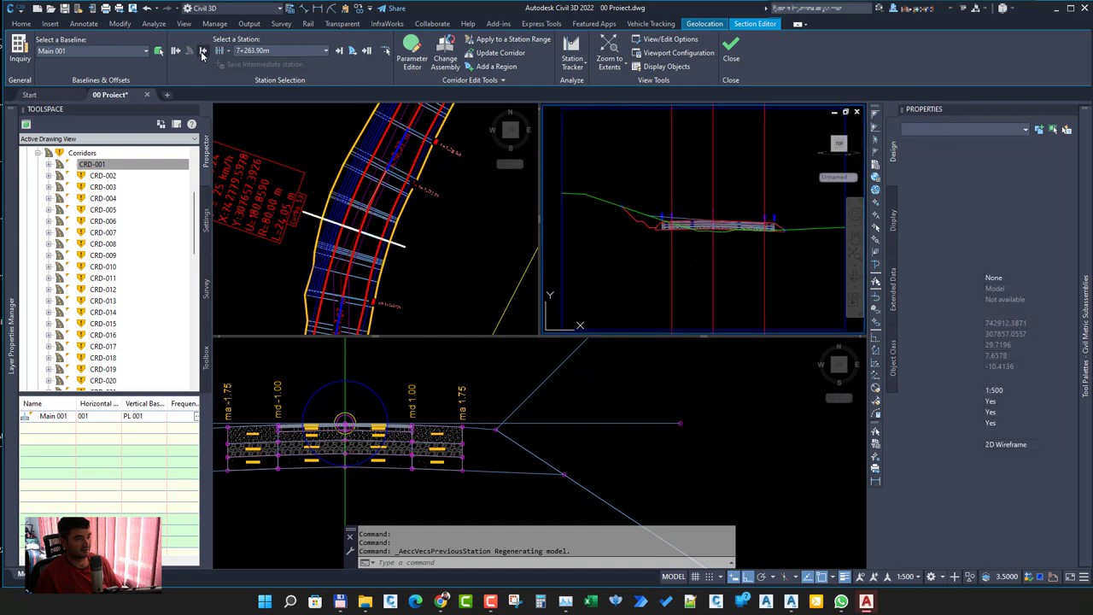
{"action": "left_click", "coordinate": [202, 53]}
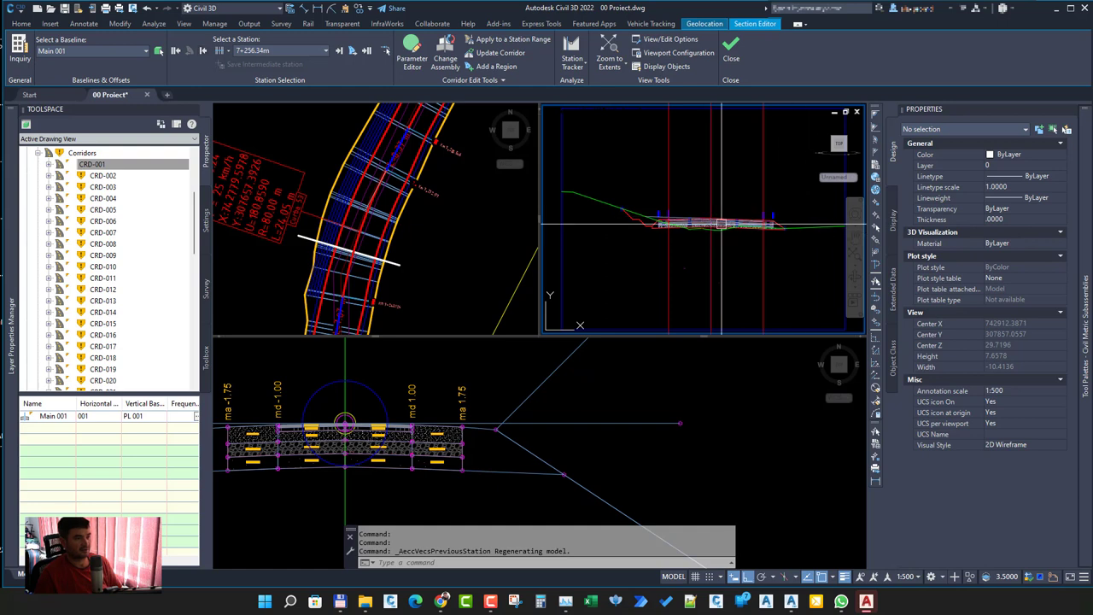
{"action": "scroll", "coordinate": [716, 249], "scroll_direction": "up", "scroll_amount": 3}
{"action": "scroll", "coordinate": [711, 239], "scroll_direction": "up", "scroll_amount": 2}
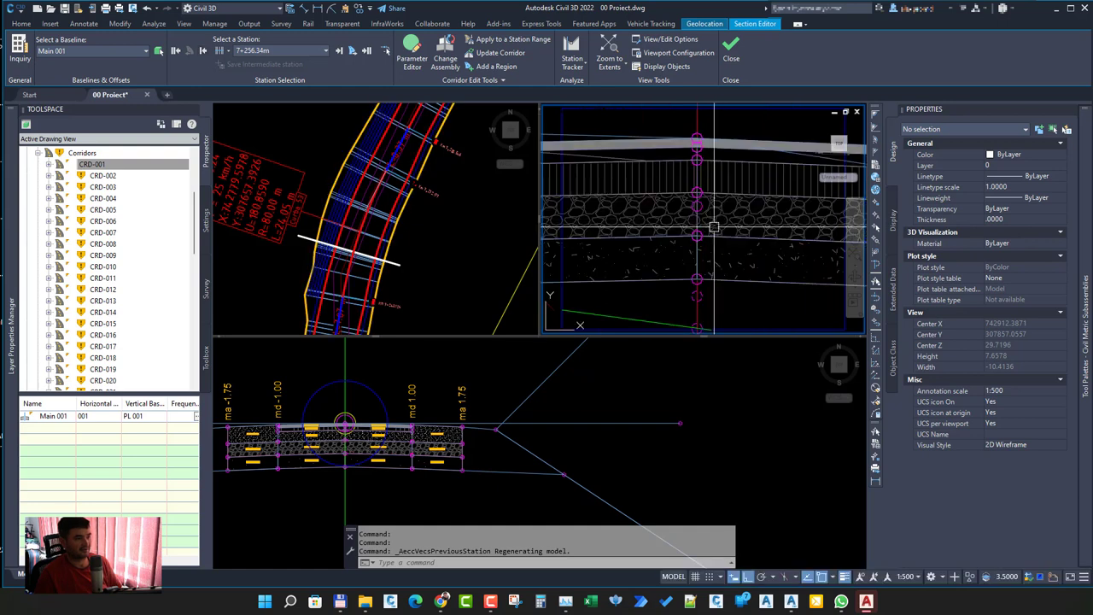
{"action": "scroll", "coordinate": [704, 226], "scroll_direction": "up", "scroll_amount": 2}
{"action": "scroll", "coordinate": [698, 215], "scroll_direction": "up", "scroll_amount": 2}
{"action": "scroll", "coordinate": [699, 216], "scroll_direction": "down", "scroll_amount": 3}
{"action": "scroll", "coordinate": [721, 231], "scroll_direction": "down", "scroll_amount": 2}
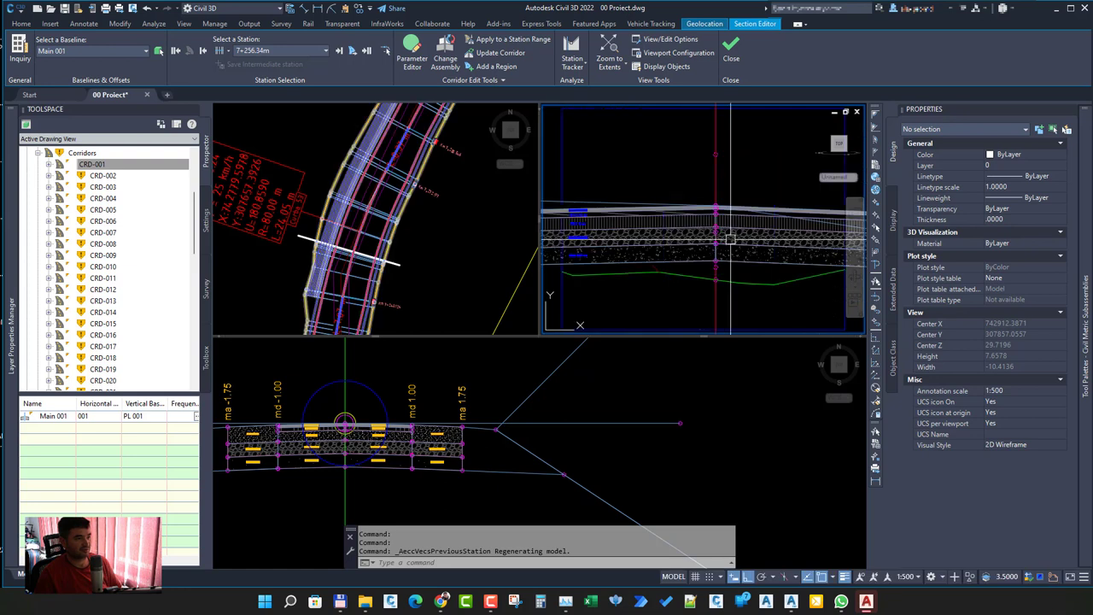
{"action": "scroll", "coordinate": [632, 239], "scroll_direction": "down", "scroll_amount": 2}
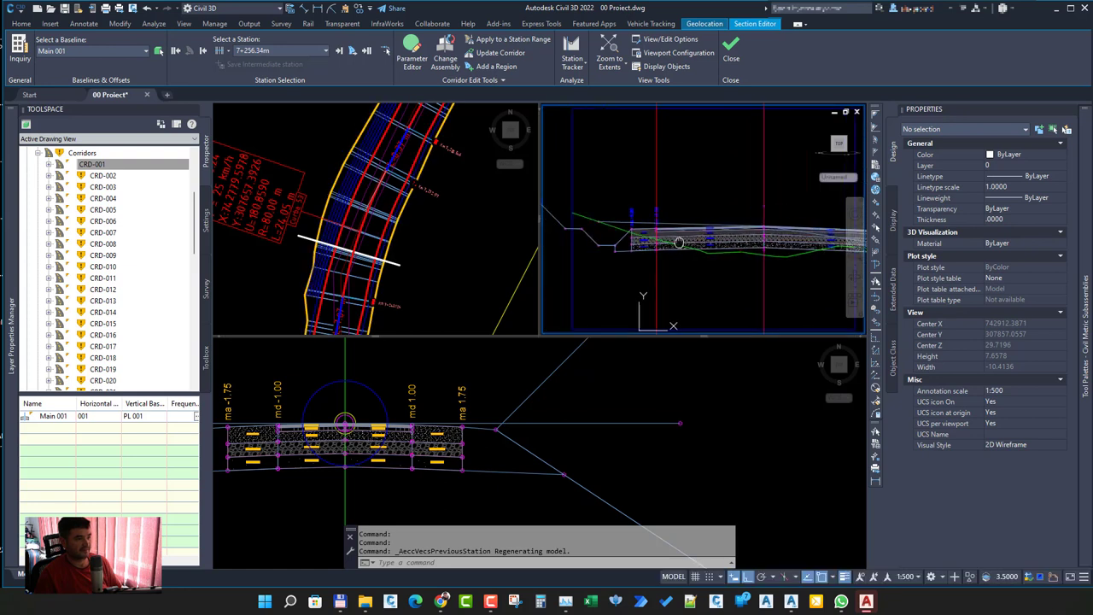
{"action": "scroll", "coordinate": [675, 242], "scroll_direction": "up", "scroll_amount": 2}
{"action": "type", "text": "pl"}
{"action": "key", "text": "Return"}
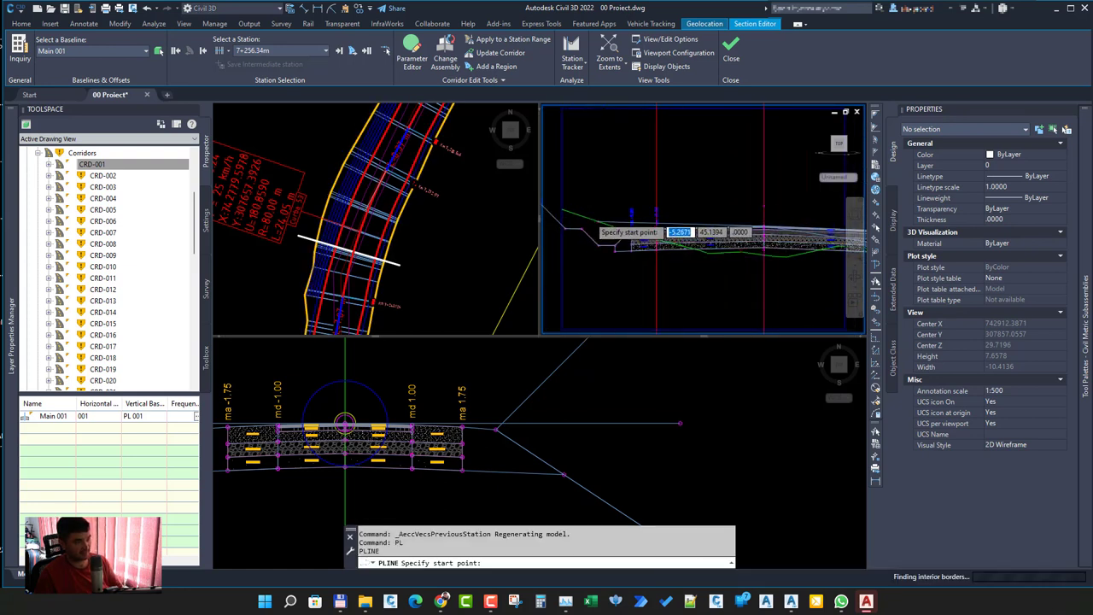
{"action": "scroll", "coordinate": [615, 232], "scroll_direction": "up", "scroll_amount": 3}
{"action": "scroll", "coordinate": [616, 234], "scroll_direction": "up", "scroll_amount": 2}
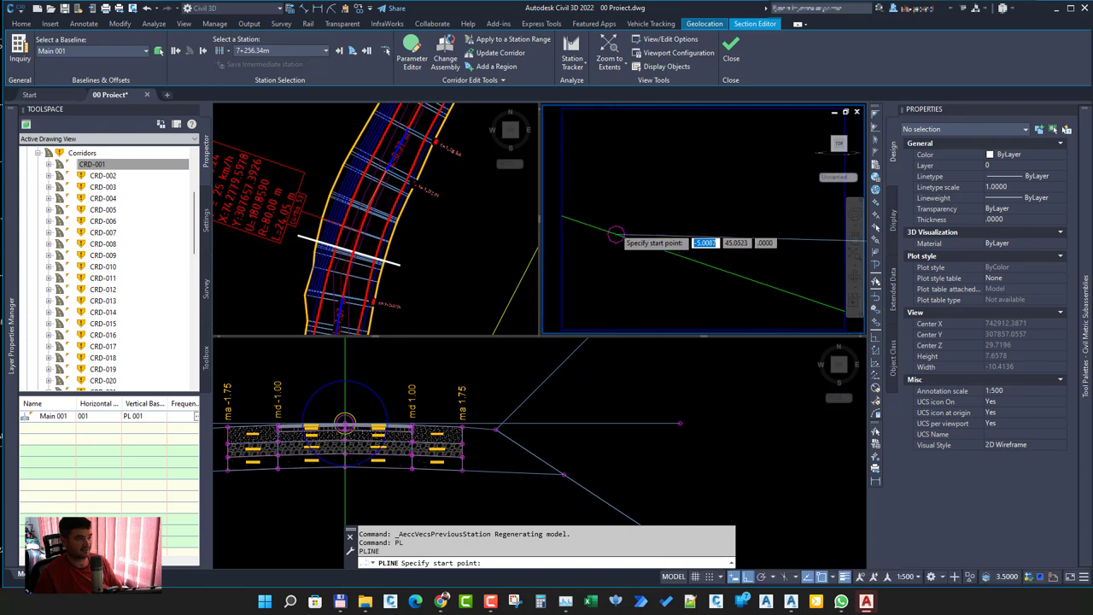
{"action": "left_click", "coordinate": [616, 239]}
{"action": "scroll", "coordinate": [649, 231], "scroll_direction": "down", "scroll_amount": 3}
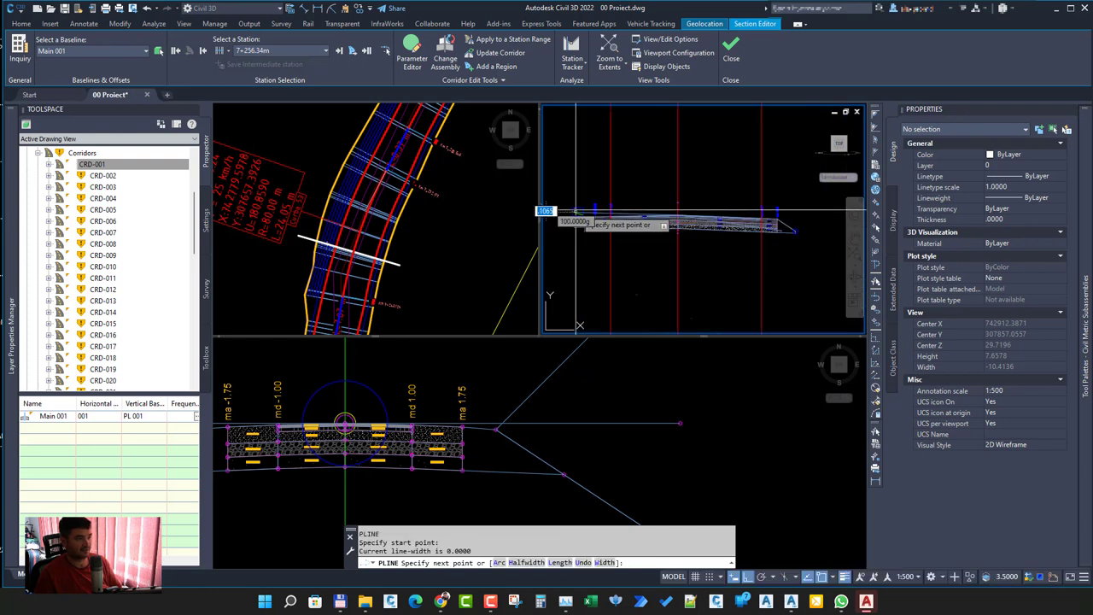
{"action": "scroll", "coordinate": [734, 218], "scroll_direction": "up", "scroll_amount": 3}
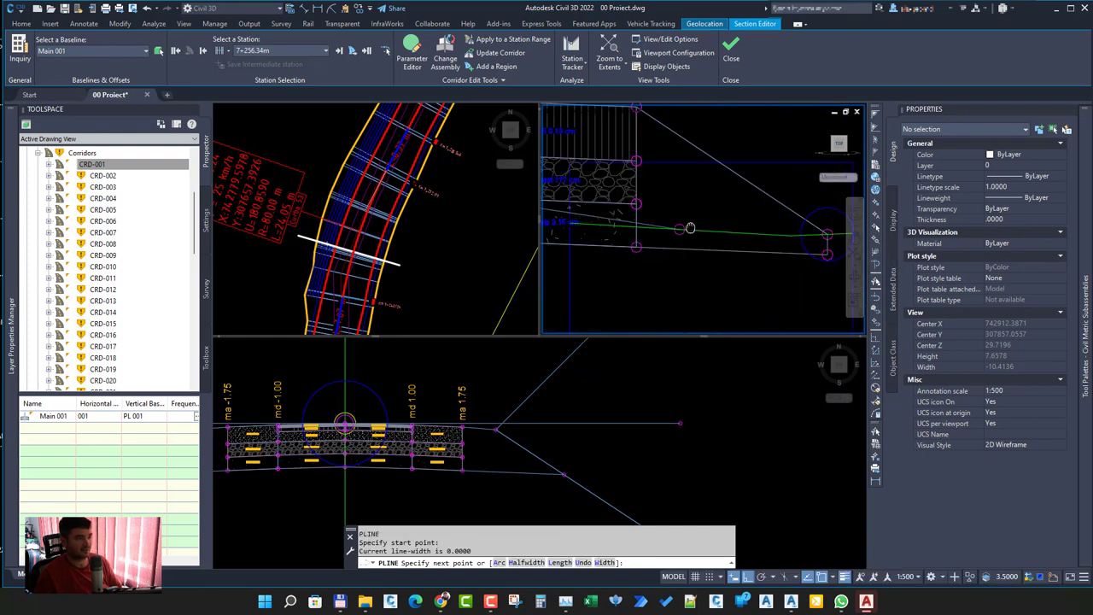
{"action": "scroll", "coordinate": [684, 242], "scroll_direction": "up", "scroll_amount": 3}
{"action": "scroll", "coordinate": [684, 243], "scroll_direction": "up", "scroll_amount": 2}
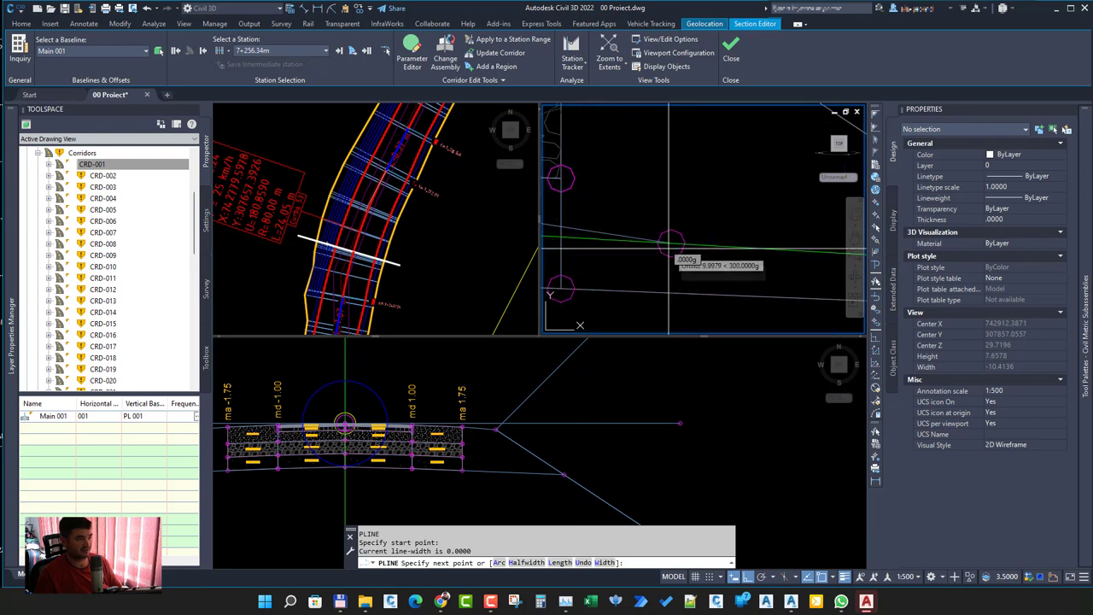
{"action": "left_click", "coordinate": [671, 243]}
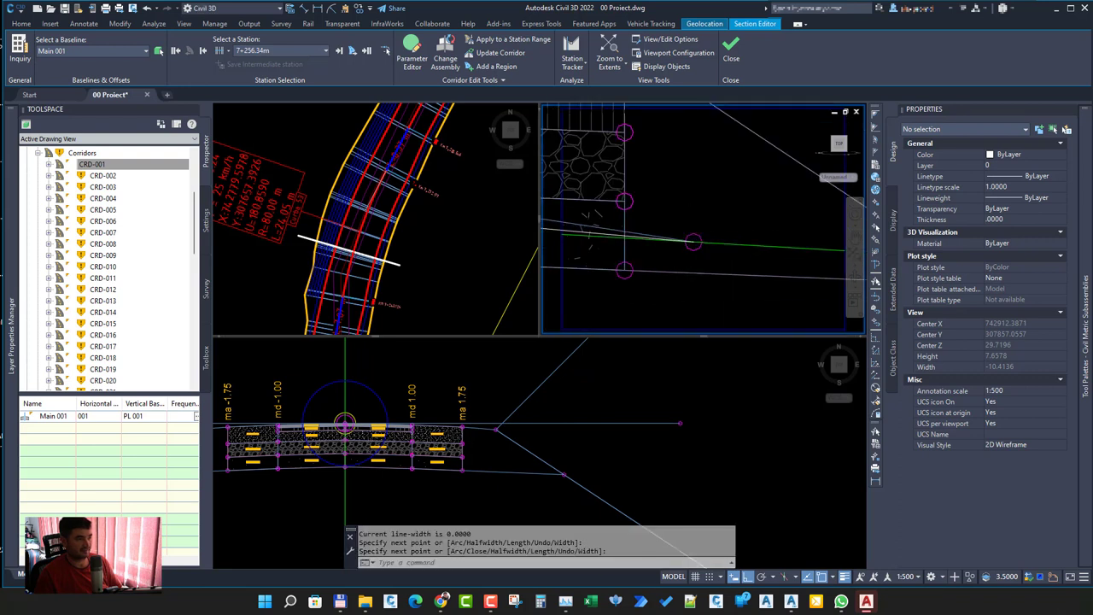
{"action": "scroll", "coordinate": [755, 244], "scroll_direction": "down", "scroll_amount": 2}
{"action": "scroll", "coordinate": [755, 244], "scroll_direction": "down", "scroll_amount": 2}
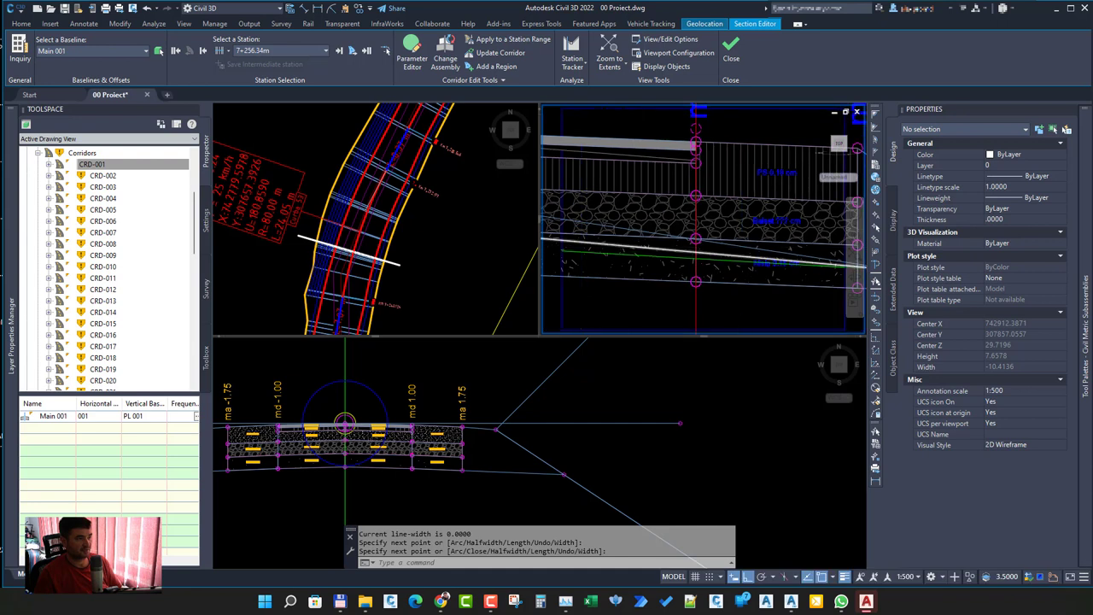
{"action": "scroll", "coordinate": [843, 218], "scroll_direction": "down", "scroll_amount": 1}
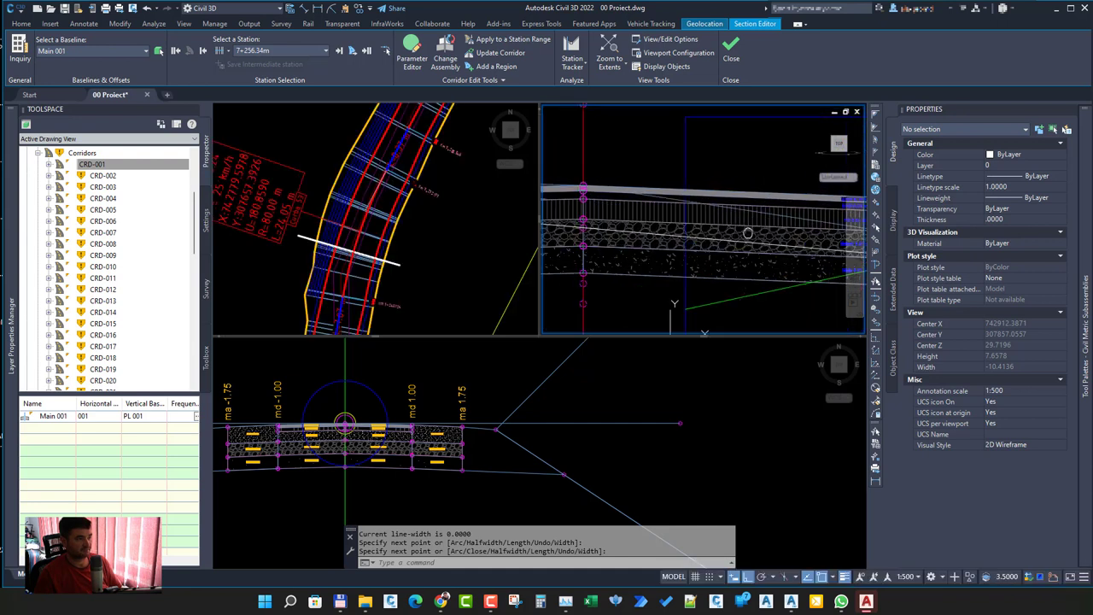
{"action": "scroll", "coordinate": [656, 243], "scroll_direction": "up", "scroll_amount": 2}
{"action": "scroll", "coordinate": [655, 244], "scroll_direction": "up", "scroll_amount": 1}
{"action": "scroll", "coordinate": [668, 230], "scroll_direction": "up", "scroll_amount": 1}
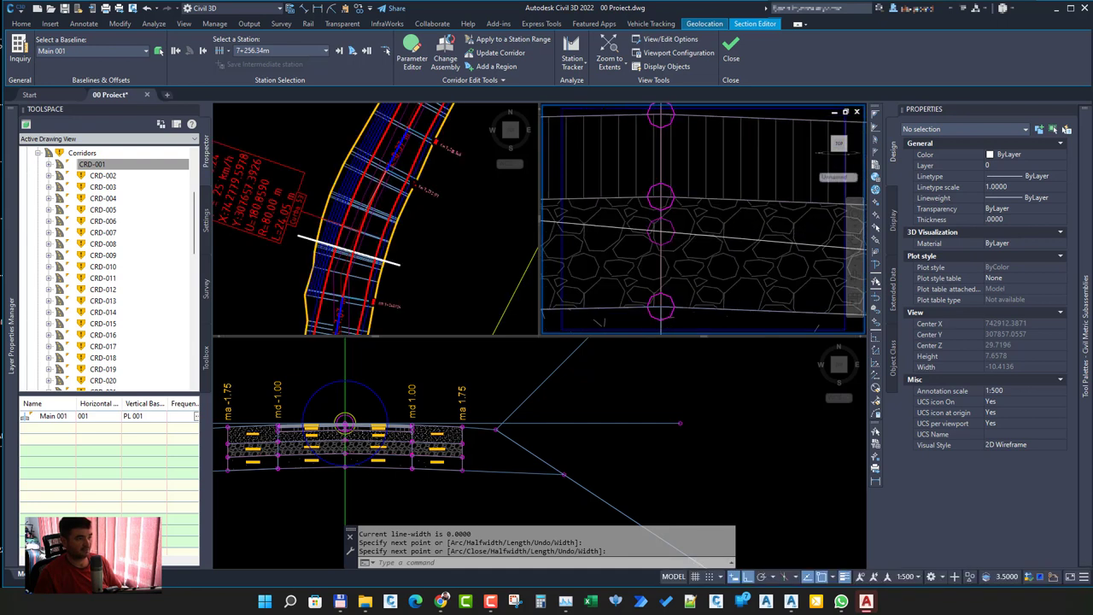
{"action": "scroll", "coordinate": [679, 220], "scroll_direction": "up", "scroll_amount": 1}
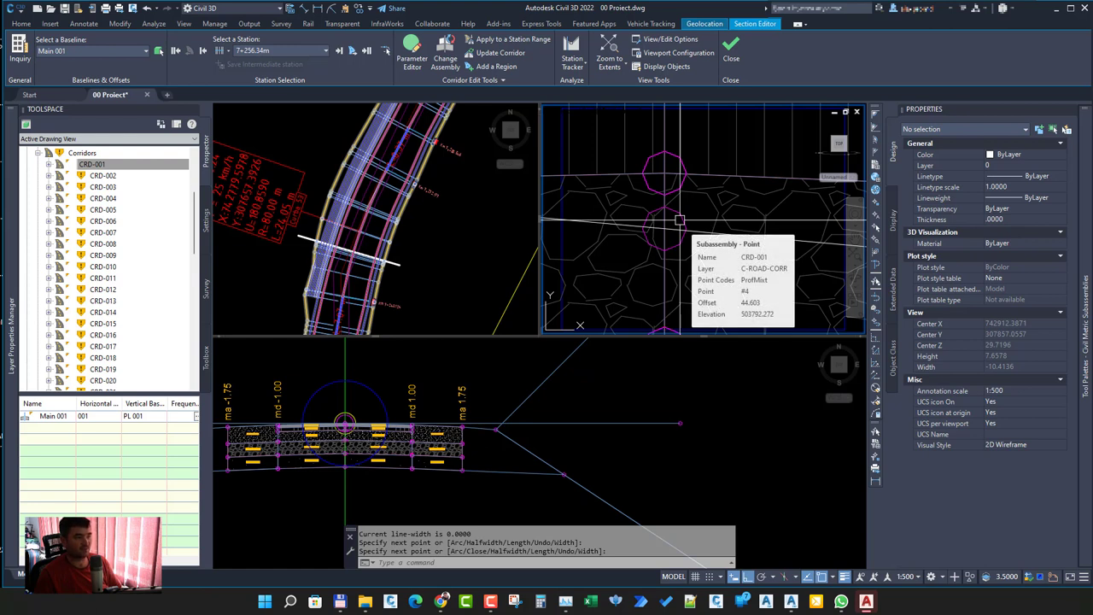
{"action": "key", "text": "Escape"}
{"action": "left_click", "coordinate": [688, 225]}
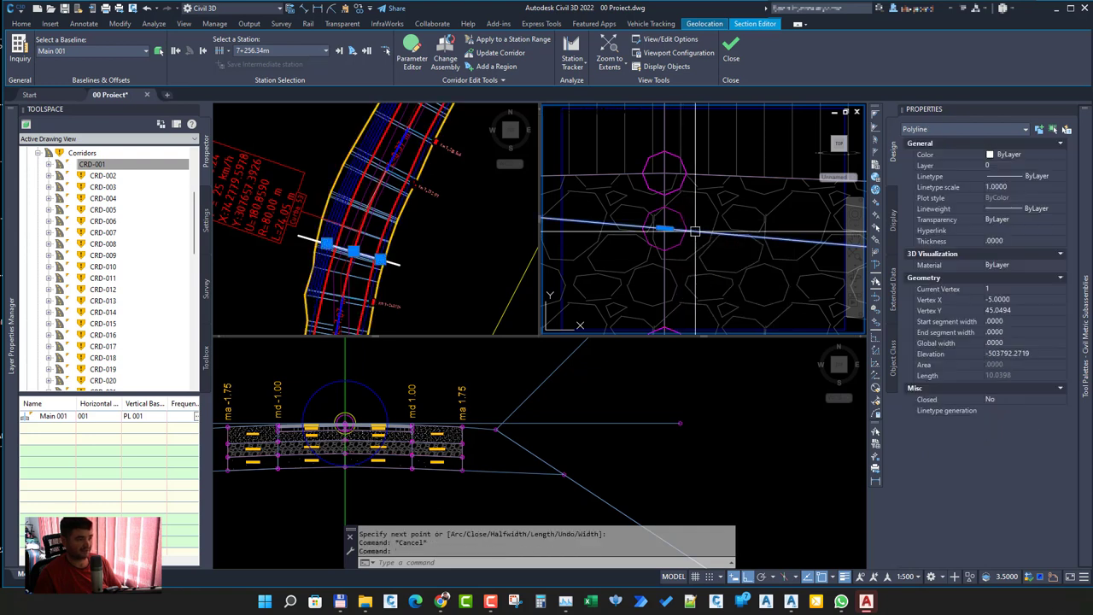
{"action": "type", "text": "e"}
{"action": "key", "text": "Return"}
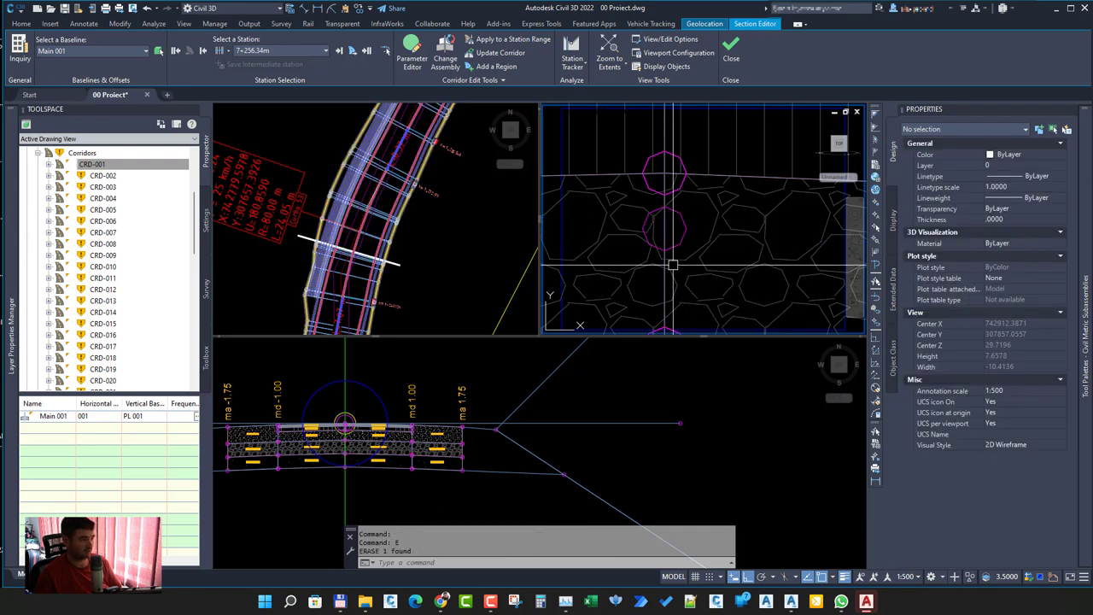
{"action": "left_click", "coordinate": [321, 464]}
{"action": "scroll", "coordinate": [321, 463], "scroll_direction": "down", "scroll_amount": 5}
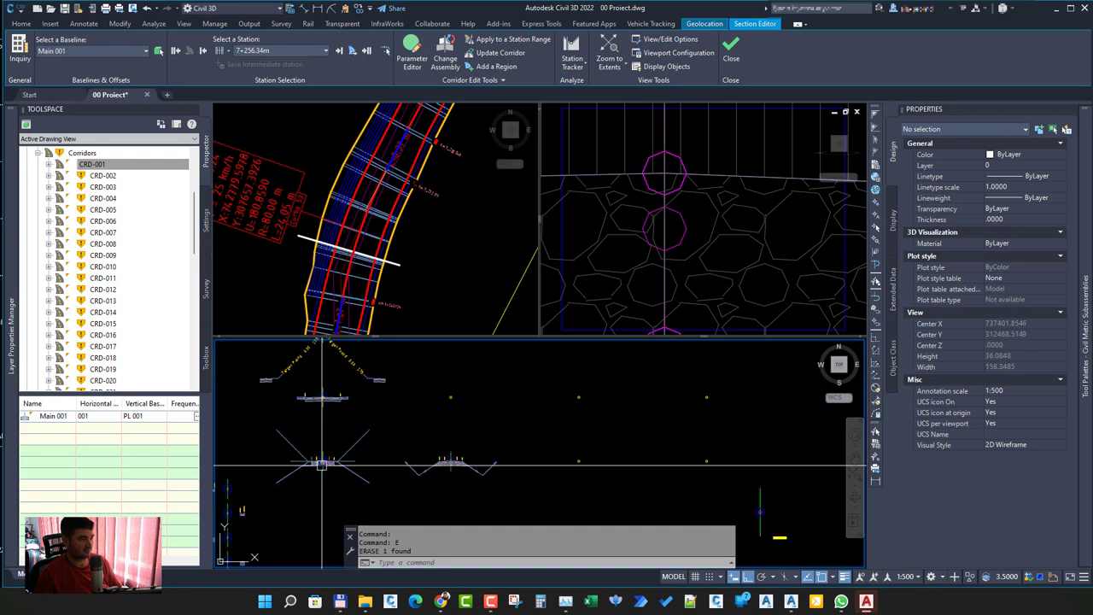
{"action": "scroll", "coordinate": [321, 464], "scroll_direction": "down", "scroll_amount": 5}
{"action": "scroll", "coordinate": [423, 485], "scroll_direction": "down", "scroll_amount": 2}
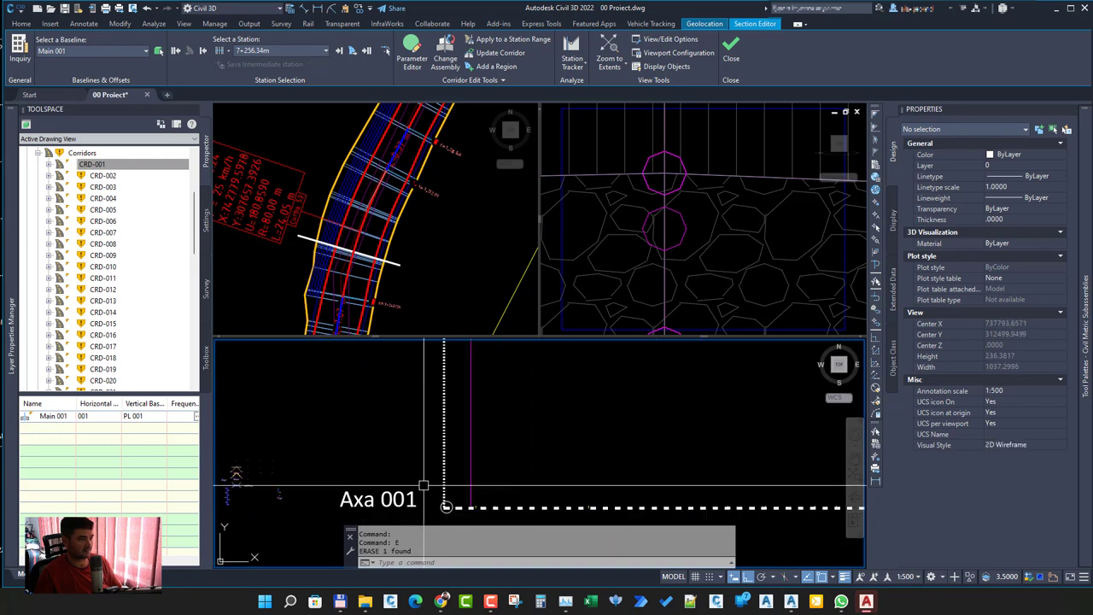
{"action": "scroll", "coordinate": [424, 485], "scroll_direction": "down", "scroll_amount": 2}
{"action": "scroll", "coordinate": [461, 496], "scroll_direction": "down", "scroll_amount": 2}
{"action": "scroll", "coordinate": [483, 503], "scroll_direction": "down", "scroll_amount": 2}
{"action": "scroll", "coordinate": [525, 487], "scroll_direction": "down", "scroll_amount": 2}
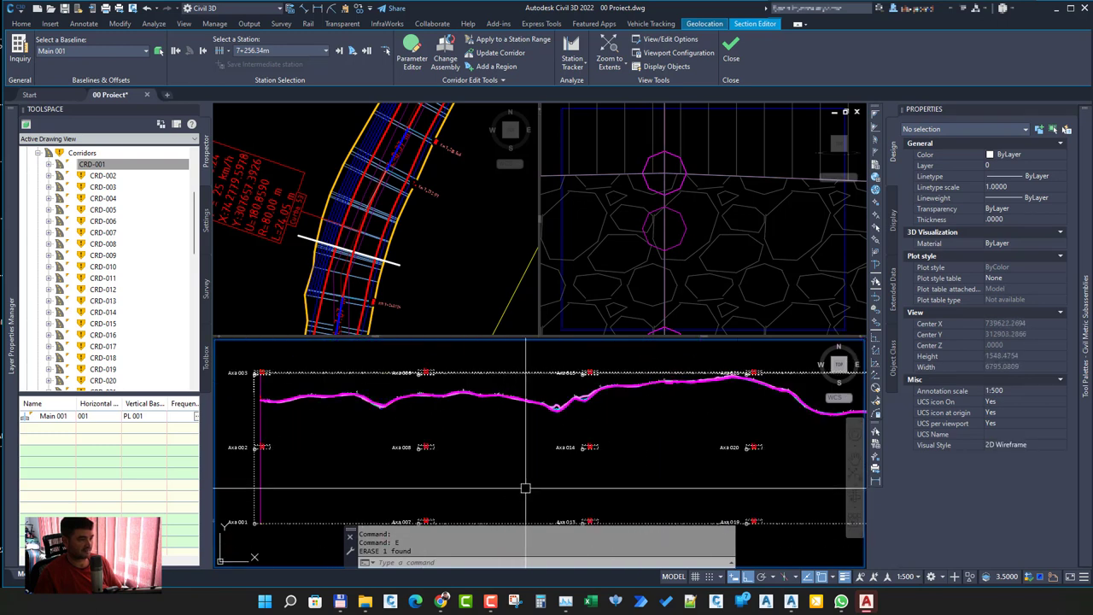
{"action": "scroll", "coordinate": [525, 487], "scroll_direction": "up", "scroll_amount": 3}
{"action": "scroll", "coordinate": [495, 456], "scroll_direction": "up", "scroll_amount": 3}
{"action": "scroll", "coordinate": [626, 452], "scroll_direction": "up", "scroll_amount": 3}
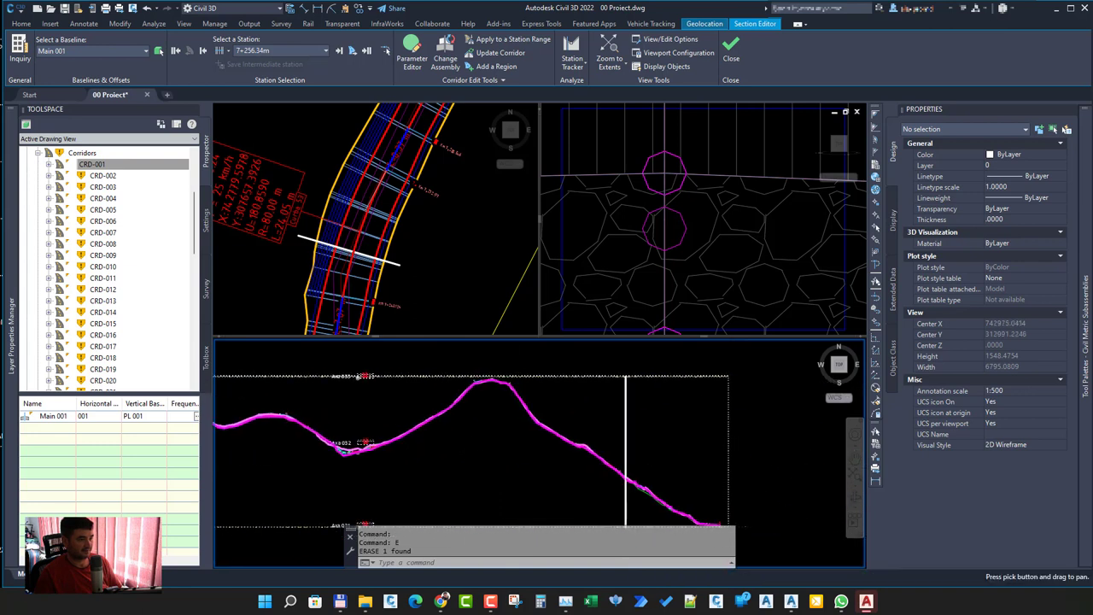
{"action": "scroll", "coordinate": [626, 453], "scroll_direction": "up", "scroll_amount": 2}
{"action": "scroll", "coordinate": [615, 450], "scroll_direction": "up", "scroll_amount": 3}
{"action": "scroll", "coordinate": [602, 448], "scroll_direction": "up", "scroll_amount": 3}
{"action": "scroll", "coordinate": [589, 447], "scroll_direction": "up", "scroll_amount": 3}
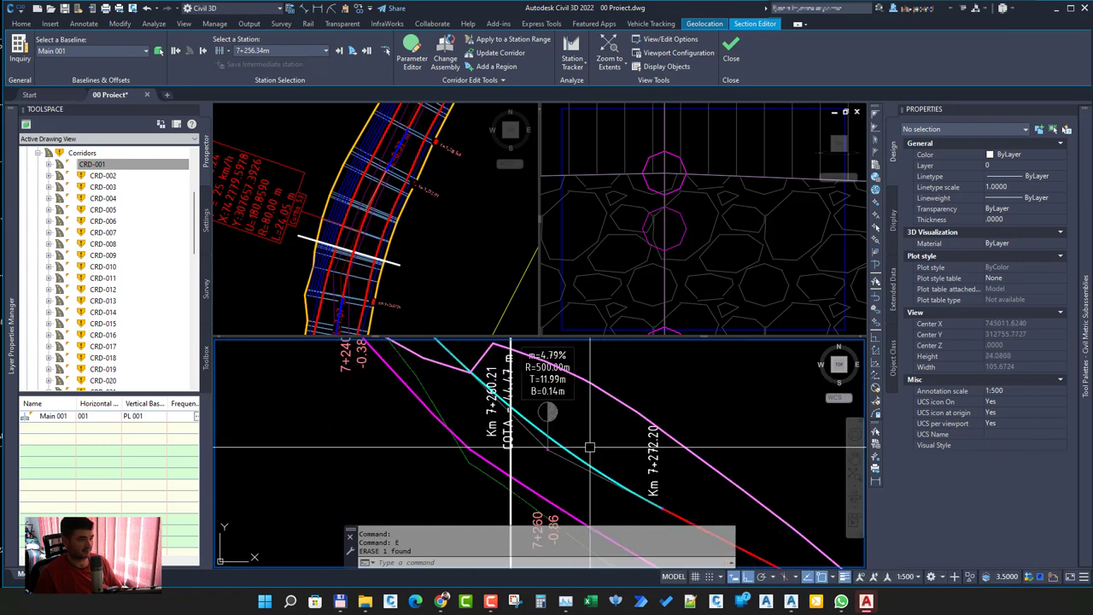
{"action": "scroll", "coordinate": [549, 427], "scroll_direction": "down", "scroll_amount": 1}
{"action": "scroll", "coordinate": [507, 440], "scroll_direction": "down", "scroll_amount": 1}
{"action": "left_click", "coordinate": [685, 246]}
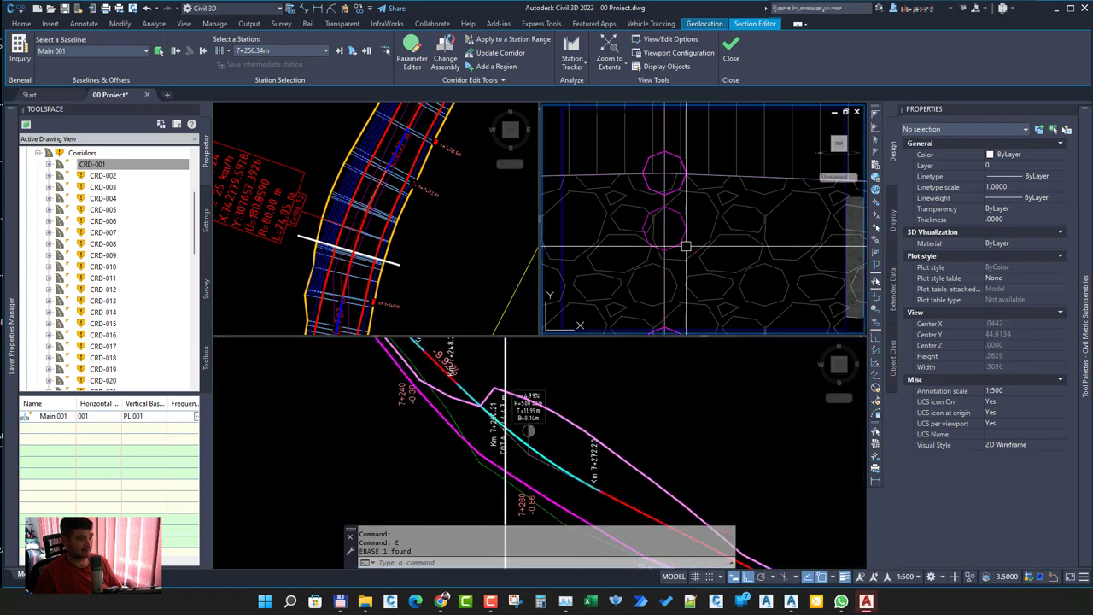
{"action": "scroll", "coordinate": [686, 246], "scroll_direction": "down", "scroll_amount": 2}
{"action": "scroll", "coordinate": [708, 254], "scroll_direction": "down", "scroll_amount": 2}
{"action": "scroll", "coordinate": [740, 266], "scroll_direction": "down", "scroll_amount": 3}
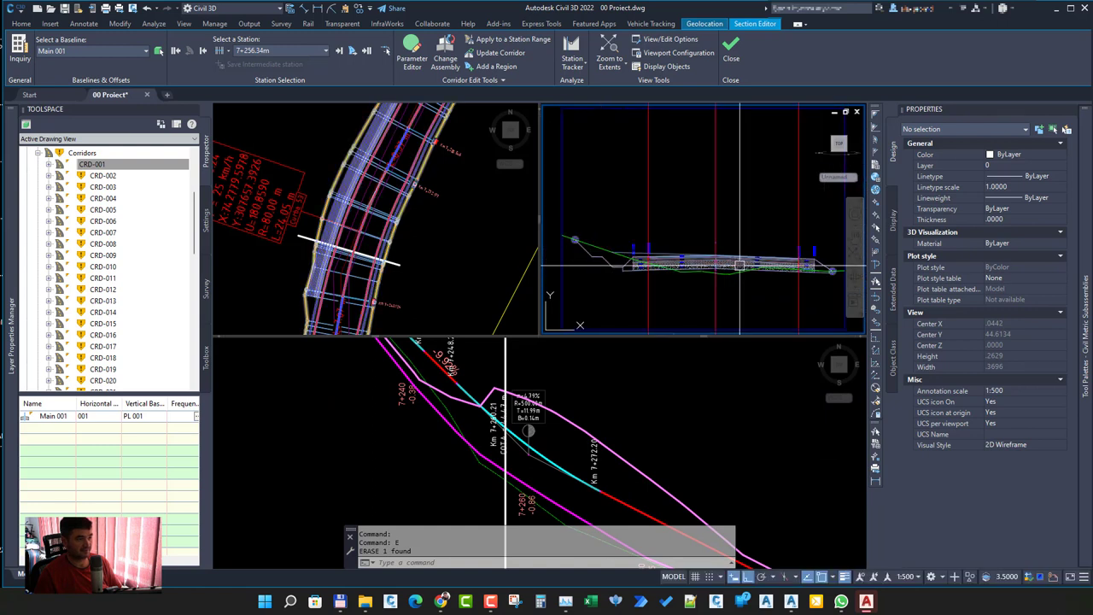
{"action": "scroll", "coordinate": [712, 237], "scroll_direction": "down", "scroll_amount": 2}
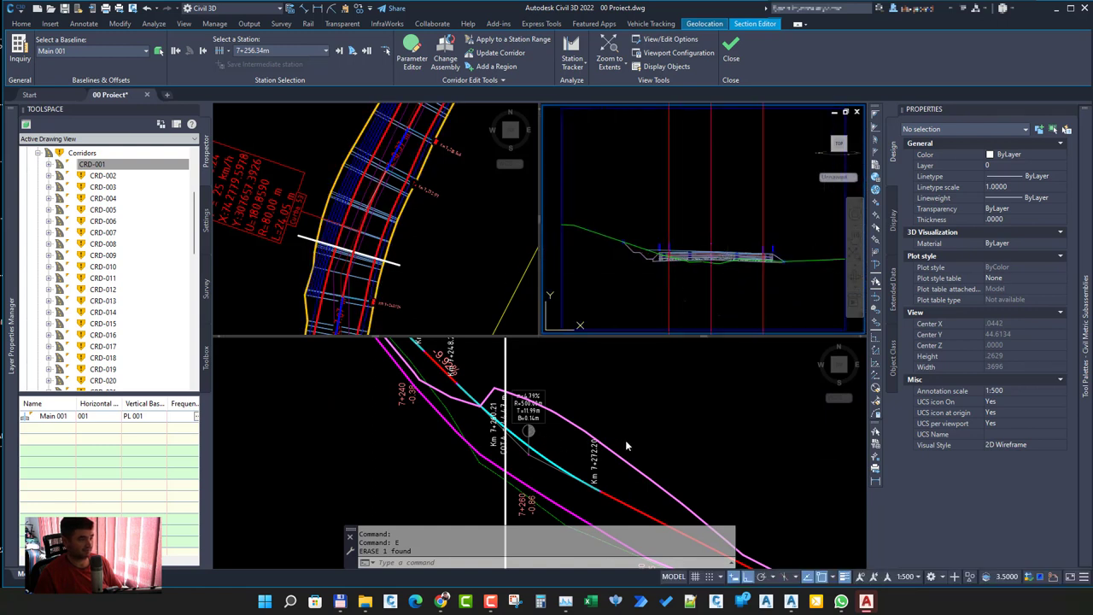
{"action": "mouse_move", "coordinate": [625, 444]}
{"action": "middle_mouse_down"}
{"action": "mouse_move", "coordinate": [439, 343]}
{"action": "mouse_move", "coordinate": [560, 492]}
{"action": "middle_mouse_up"}
{"action": "left_click", "coordinate": [378, 243]}
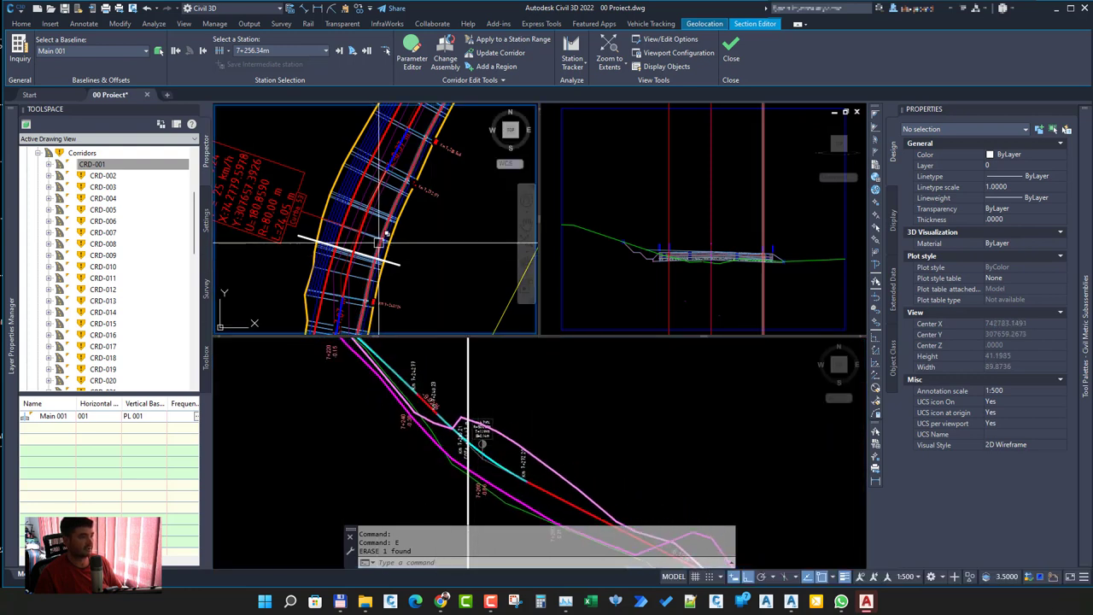
Step: Start Profile from Corridor on CRD-001 and pick its corridor feature line
{"action": "scroll", "coordinate": [378, 243], "scroll_direction": "up", "scroll_amount": 2}
{"action": "left_click", "coordinate": [378, 243]}
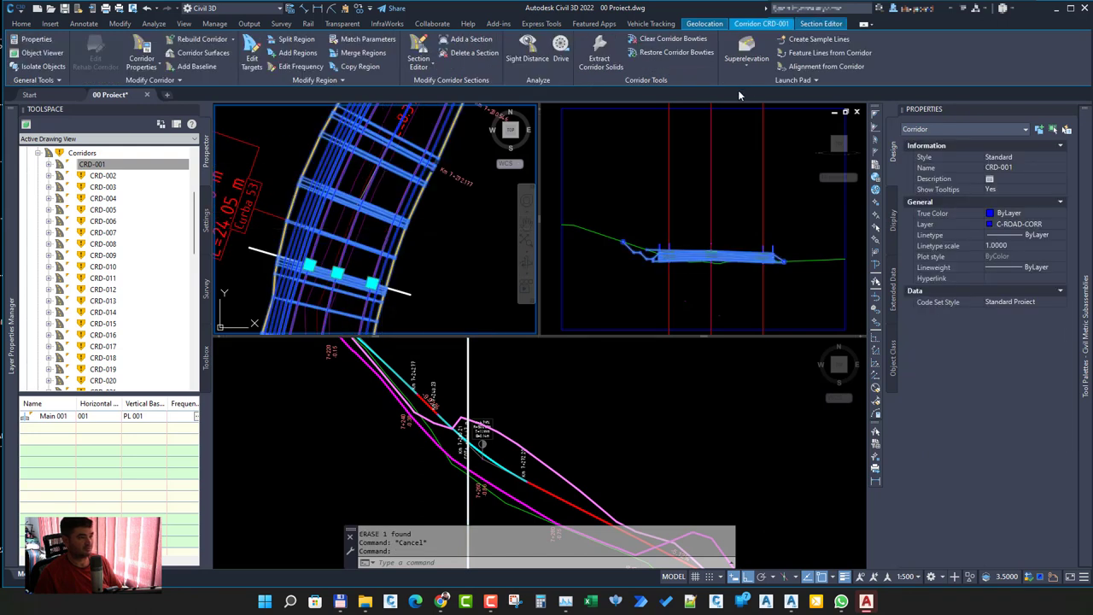
{"action": "left_click", "coordinate": [802, 79]}
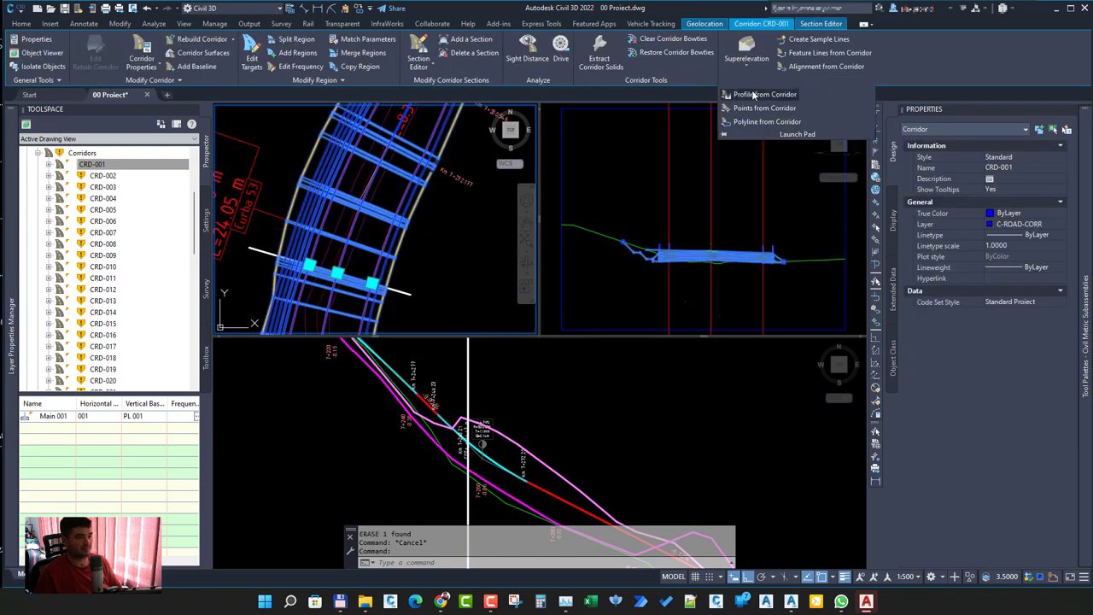
{"action": "left_click", "coordinate": [754, 96]}
{"action": "scroll", "coordinate": [350, 248], "scroll_direction": "up", "scroll_amount": 3}
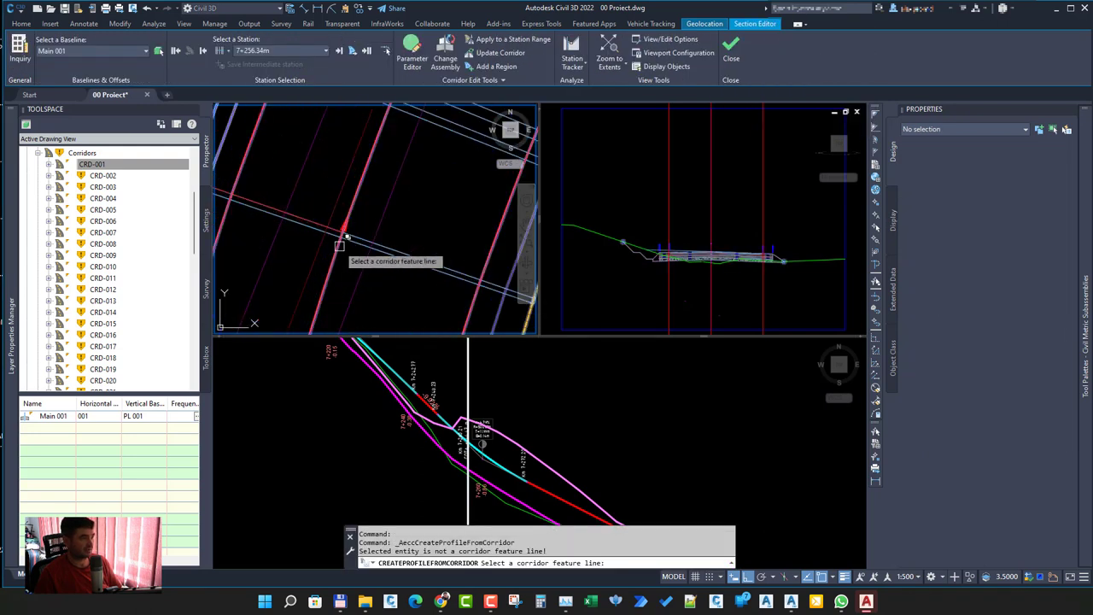
{"action": "left_click", "coordinate": [333, 256]}
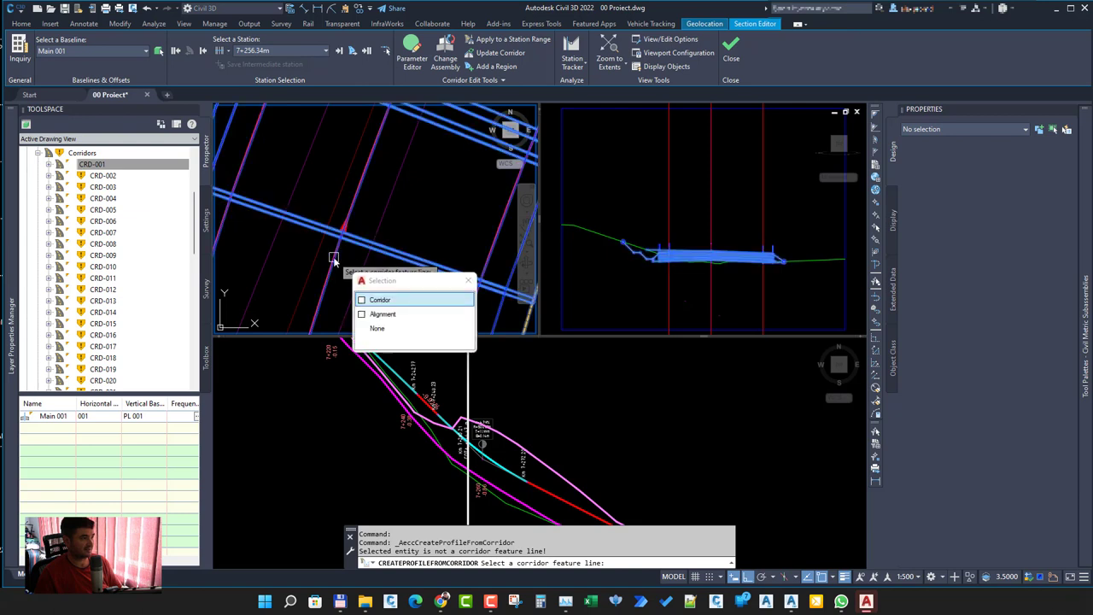
{"action": "left_click", "coordinate": [392, 300]}
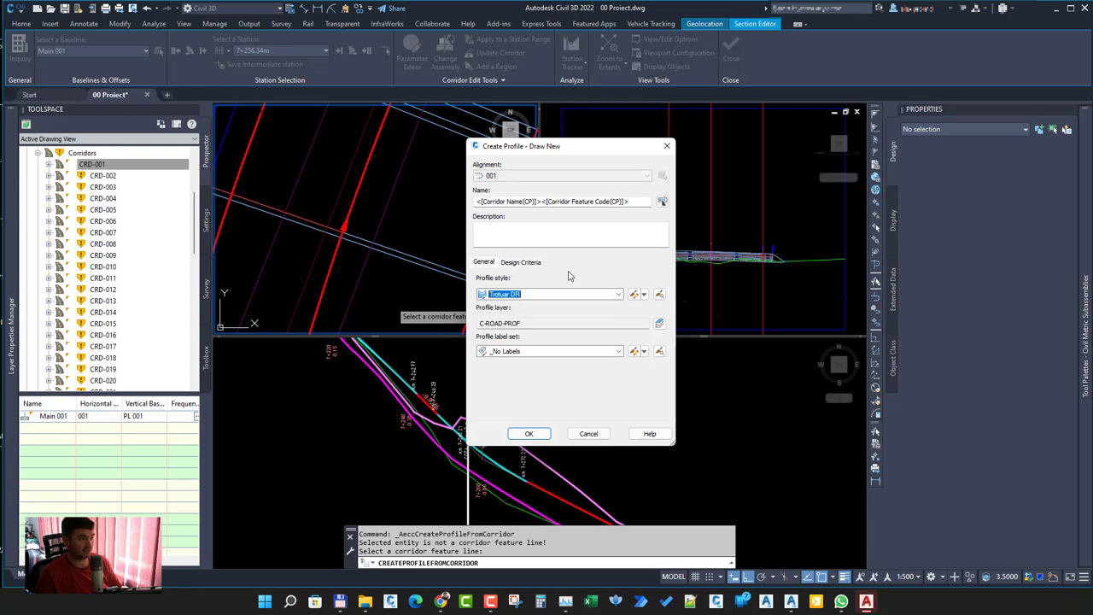
Step: Create profile CRD-001ProfMixt from the ProfMixt feature line using the Ilustrativ style
{"action": "left_click", "coordinate": [528, 296]}
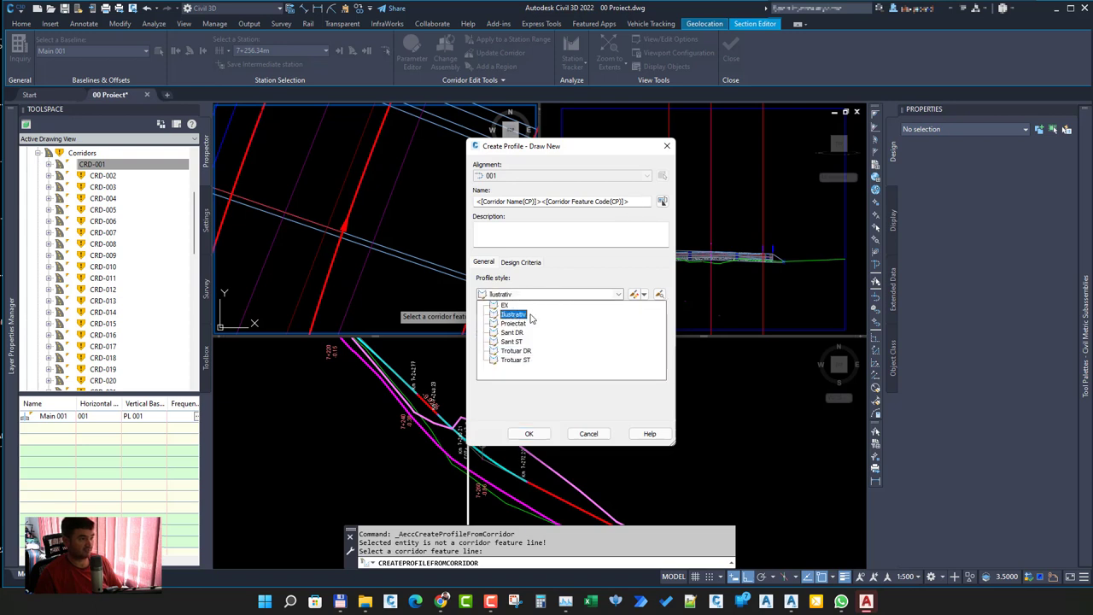
{"action": "left_click", "coordinate": [520, 315]}
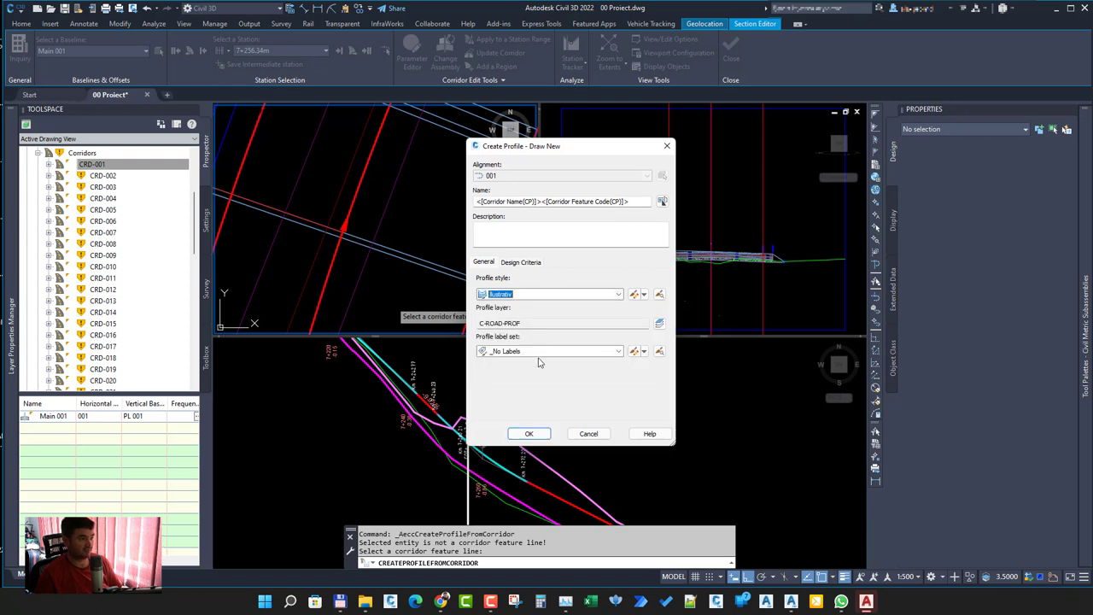
{"action": "left_click", "coordinate": [527, 434]}
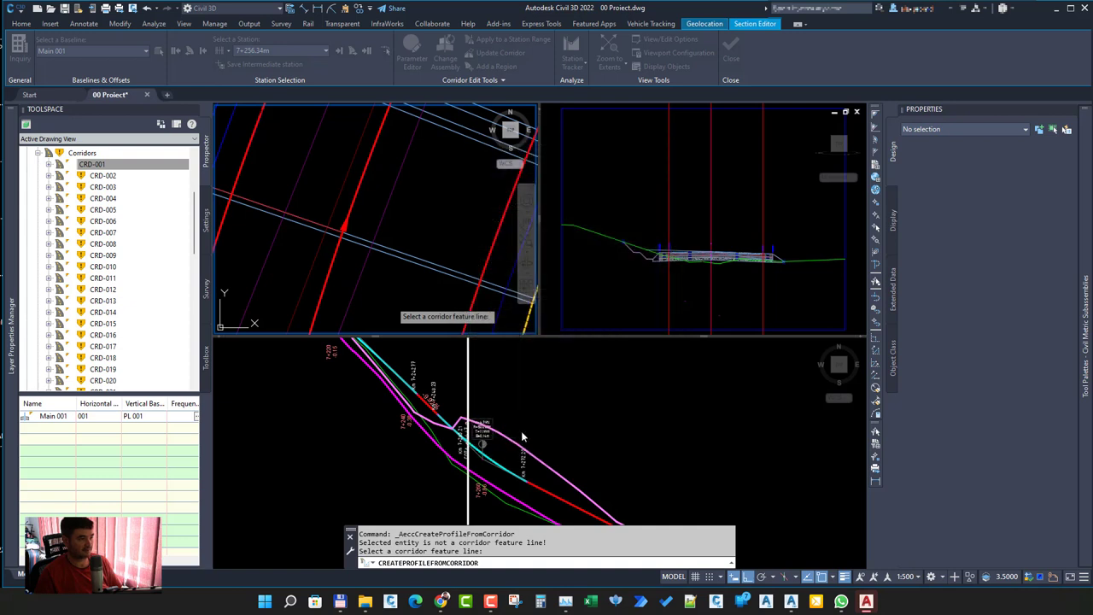
{"action": "left_click", "coordinate": [557, 488]}
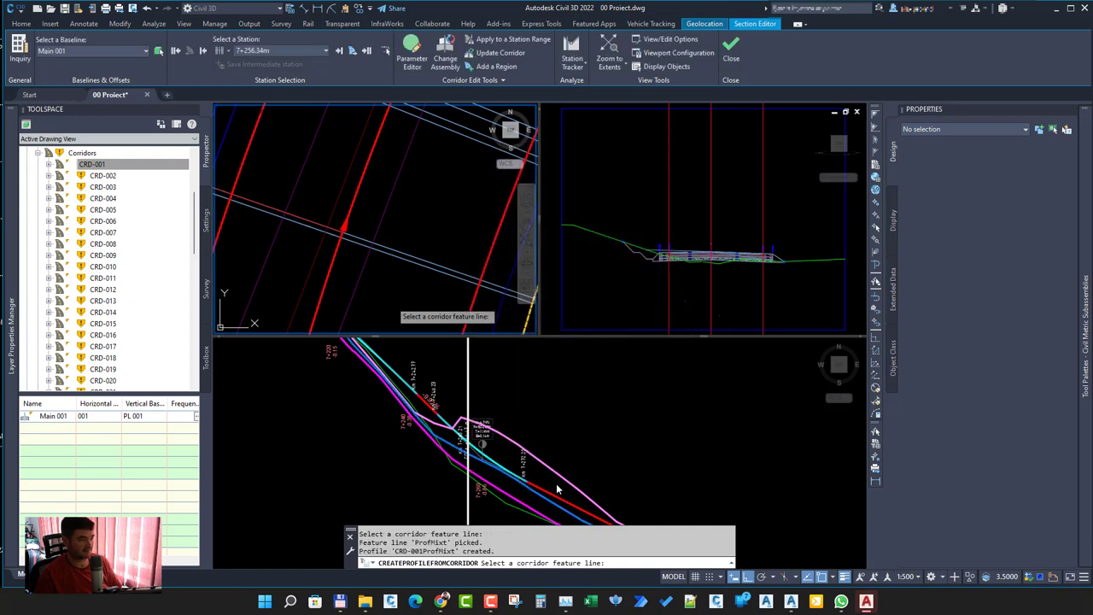
{"action": "left_click", "coordinate": [493, 483]}
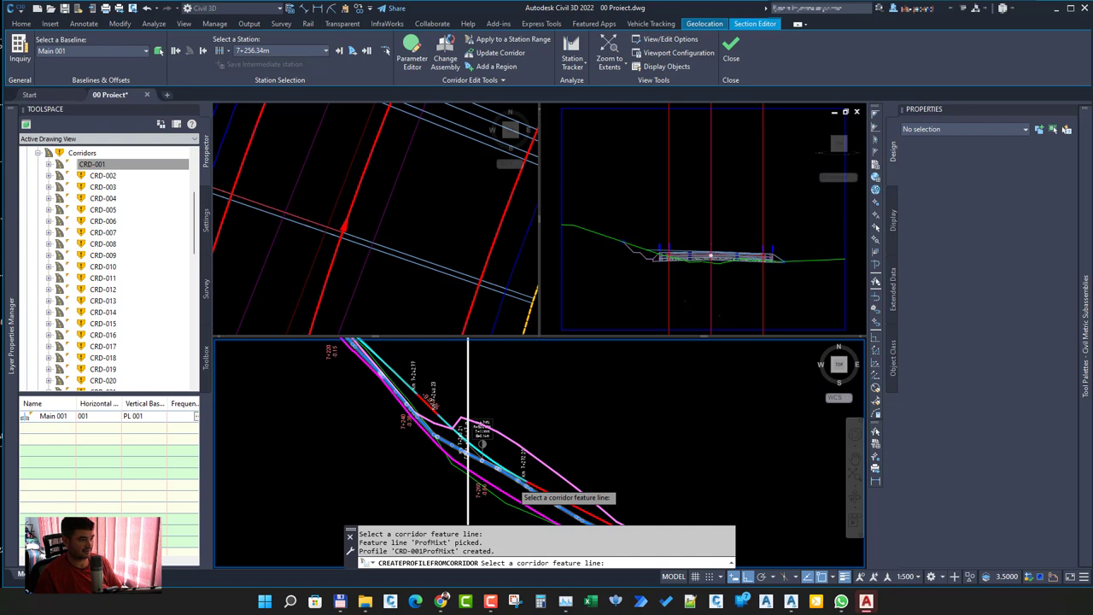
{"action": "key", "text": "Escape"}
{"action": "left_click", "coordinate": [468, 488]}
{"action": "scroll", "coordinate": [348, 497], "scroll_direction": "up", "scroll_amount": 3}
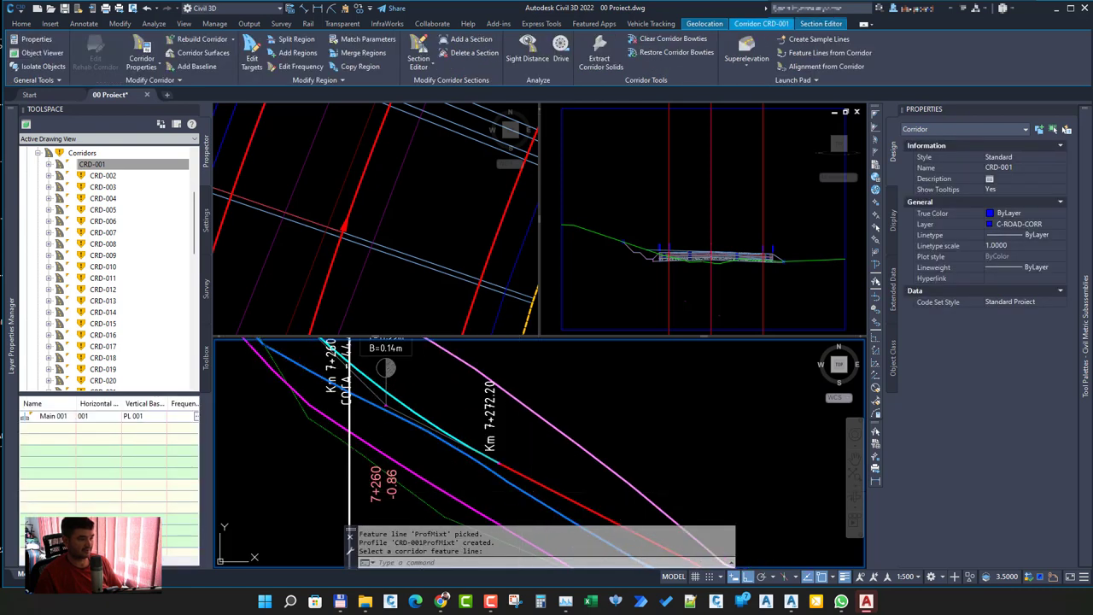
{"action": "key", "text": "Escape"}
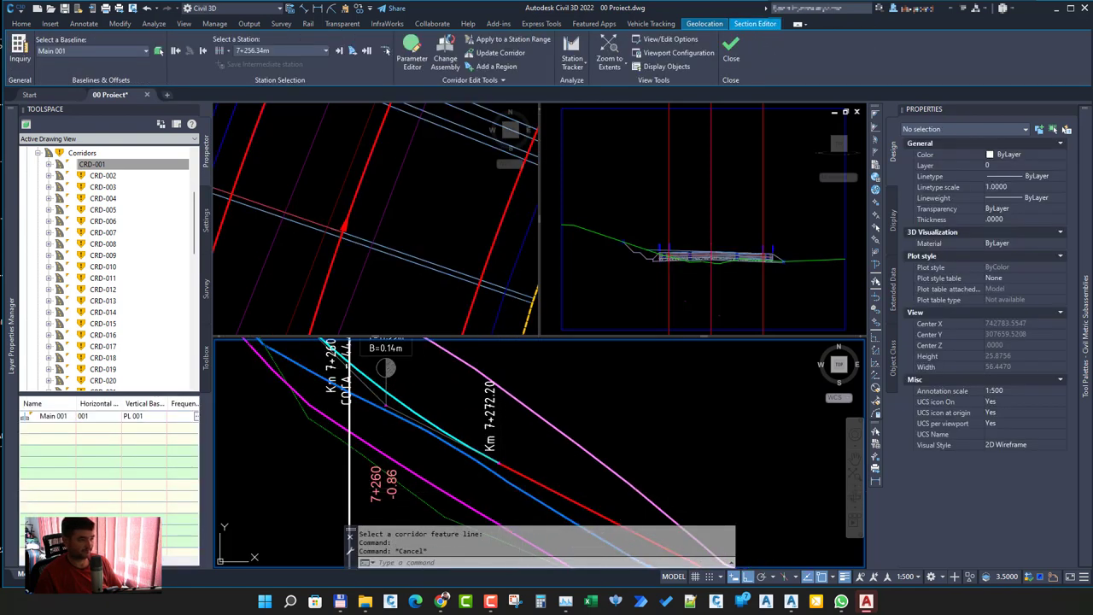
{"action": "left_click", "coordinate": [367, 393]}
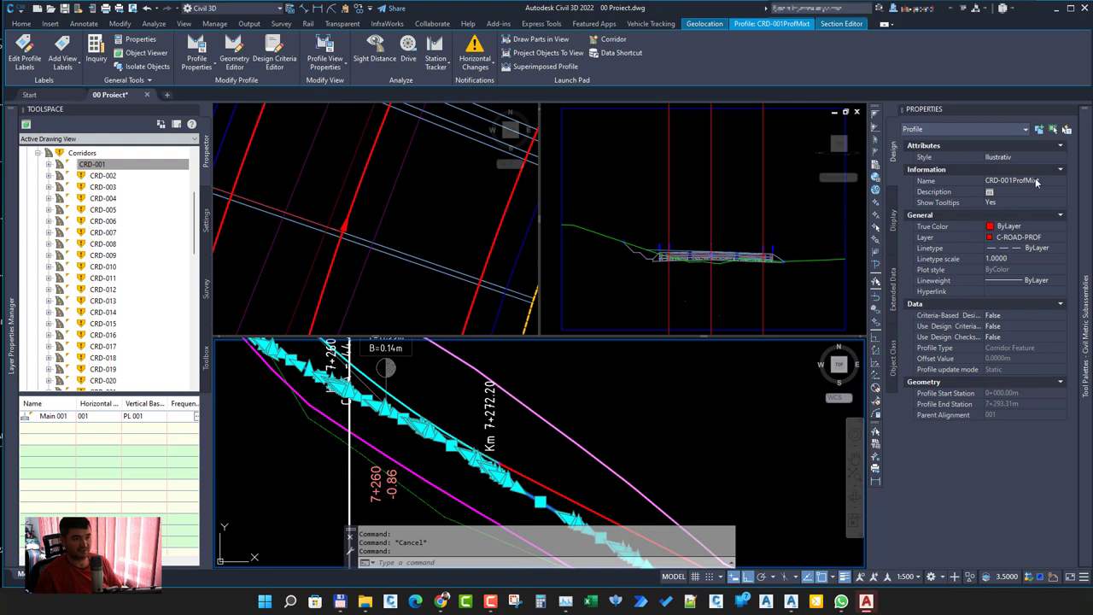
{"action": "key", "text": "Escape"}
{"action": "scroll", "coordinate": [447, 459], "scroll_direction": "down", "scroll_amount": 2}
{"action": "scroll", "coordinate": [452, 468], "scroll_direction": "down", "scroll_amount": 2}
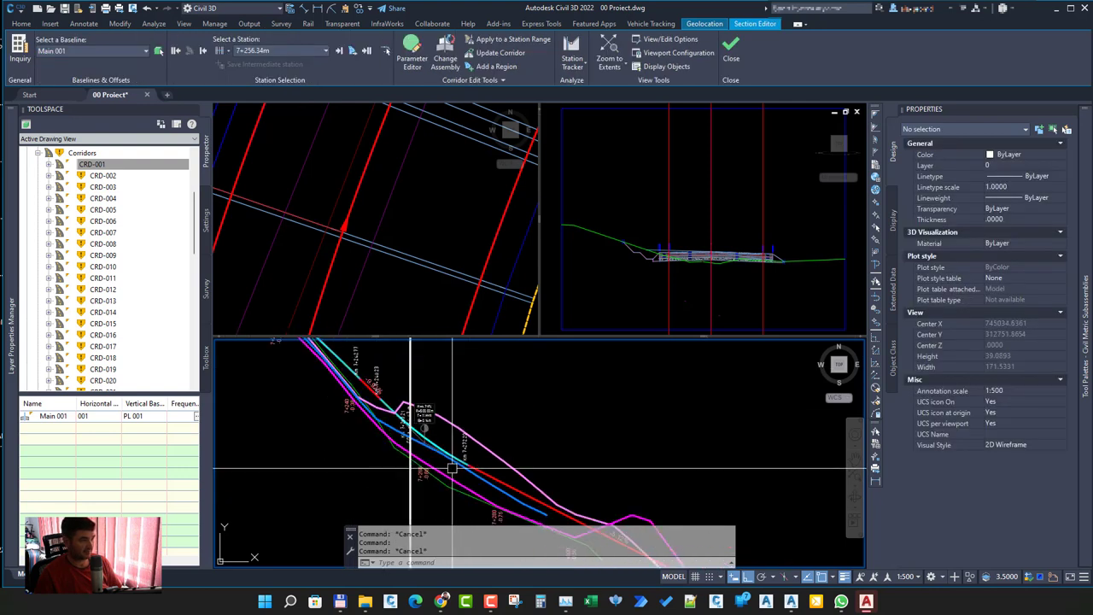
{"action": "scroll", "coordinate": [452, 468], "scroll_direction": "down", "scroll_amount": 2}
{"action": "scroll", "coordinate": [454, 454], "scroll_direction": "down", "scroll_amount": 1}
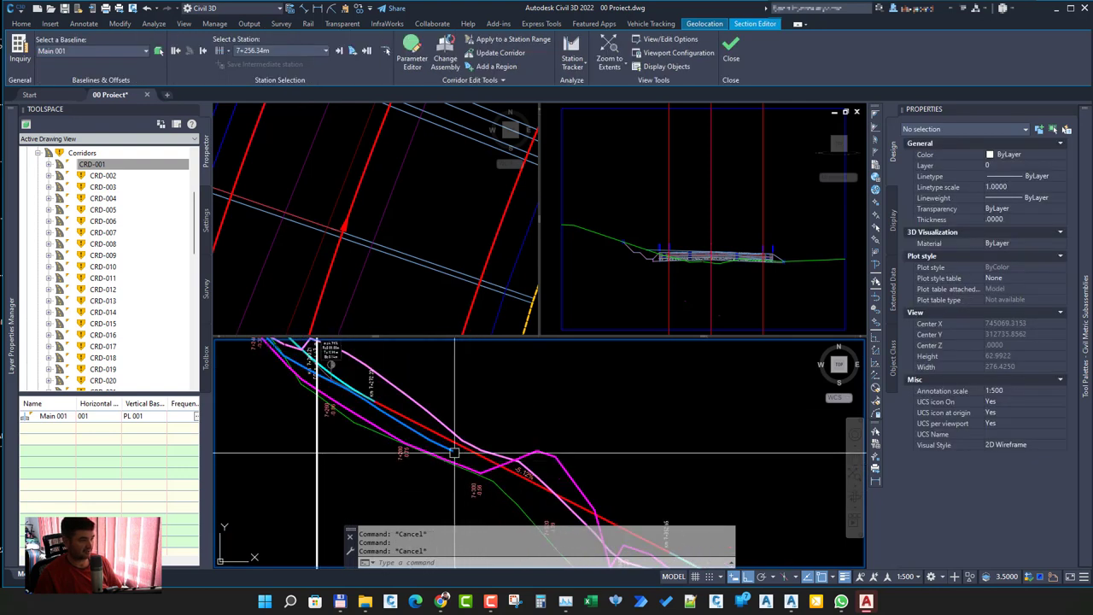
{"action": "scroll", "coordinate": [454, 454], "scroll_direction": "down", "scroll_amount": 2}
{"action": "middle_click_drag", "start_coordinate": [382, 378], "coordinate": [588, 461]}
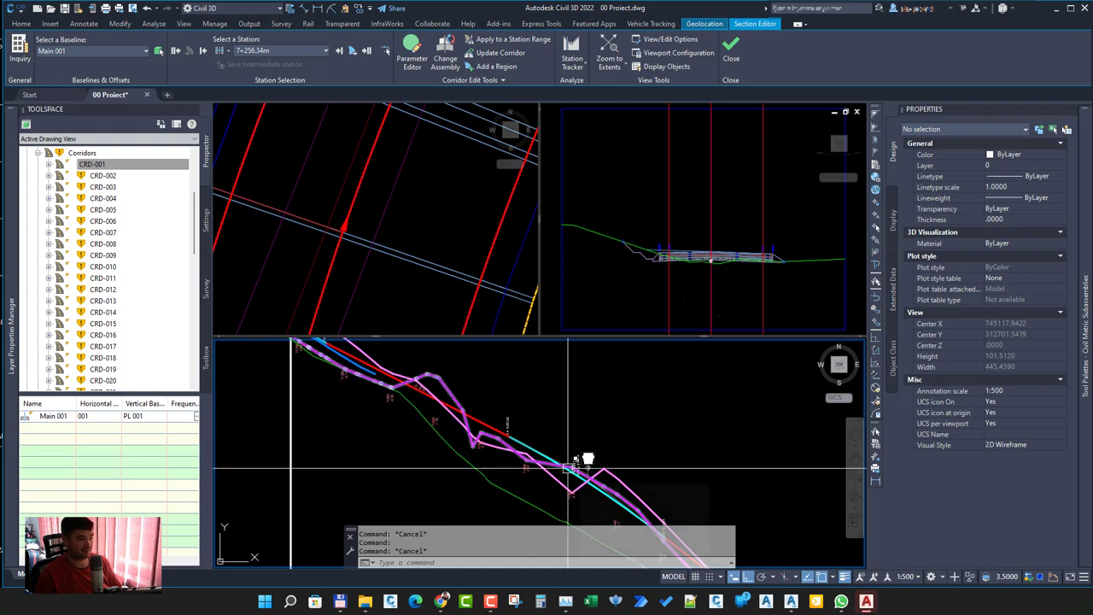
{"action": "middle_click_drag", "start_coordinate": [587, 461], "coordinate": [461, 401]}
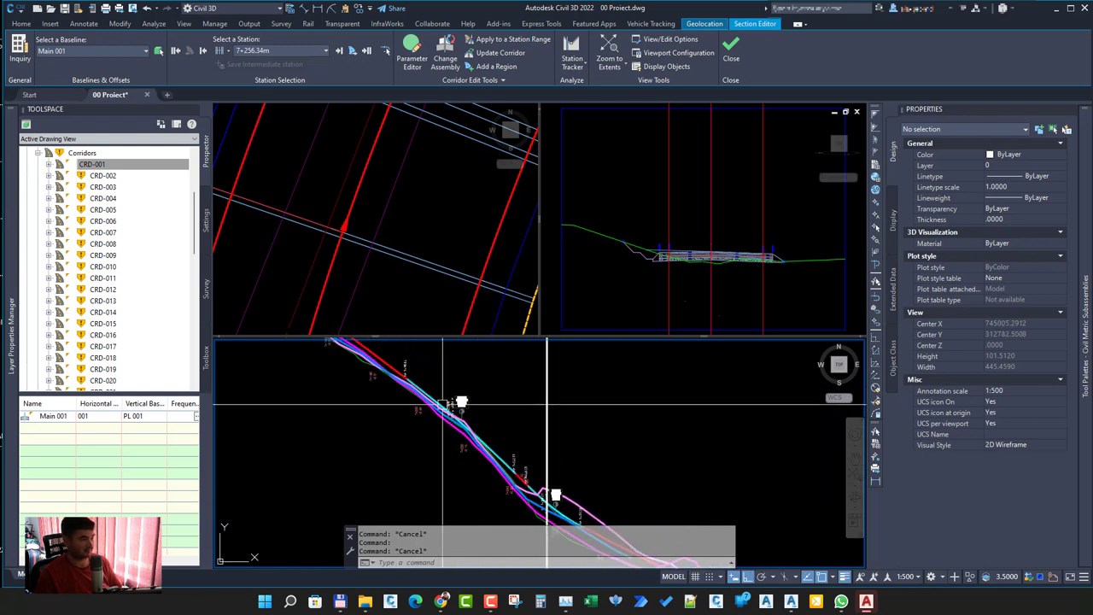
{"action": "scroll", "coordinate": [453, 427], "scroll_direction": "up", "scroll_amount": 4}
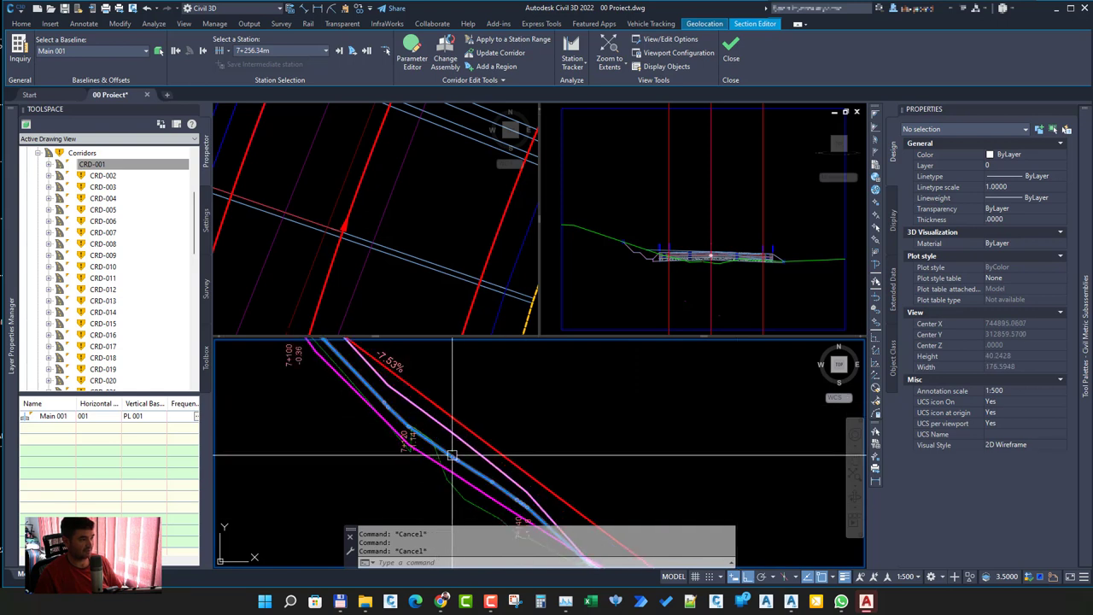
{"action": "scroll", "coordinate": [453, 455], "scroll_direction": "up", "scroll_amount": 1}
{"action": "scroll", "coordinate": [452, 455], "scroll_direction": "up", "scroll_amount": 1}
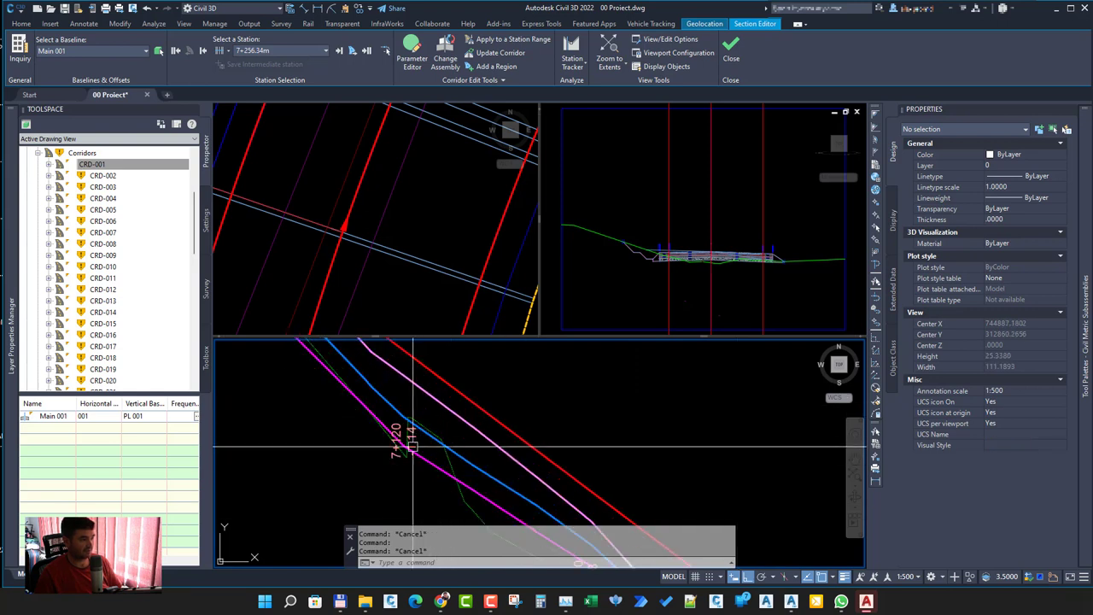
Step: Jump the section editor to station 7+120
{"action": "left_click", "coordinate": [386, 52]}
{"action": "type", "text": "7120"}
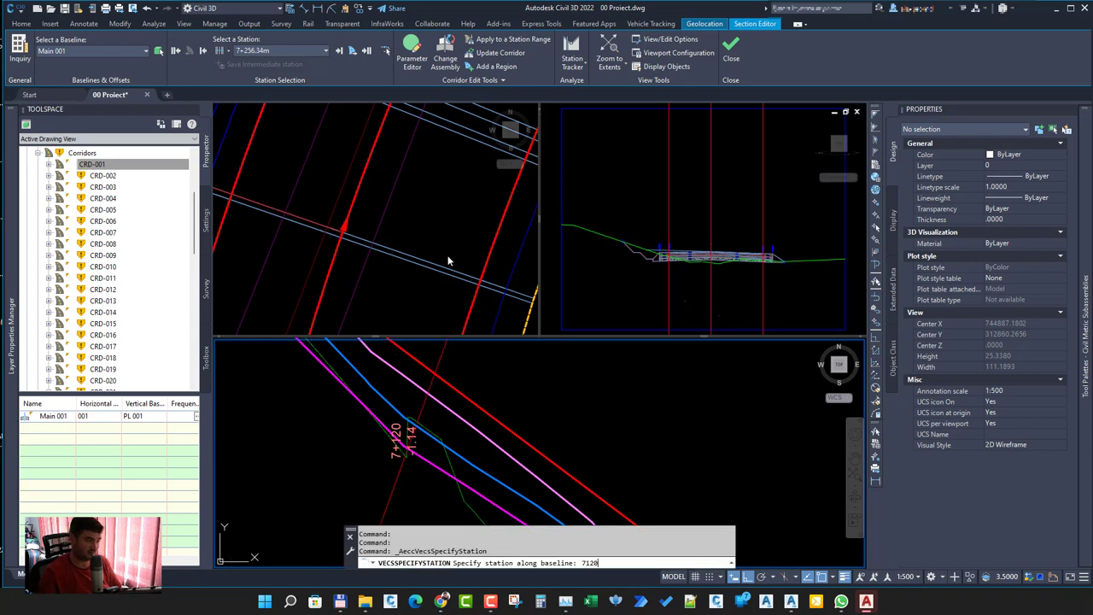
{"action": "key", "text": "Return"}
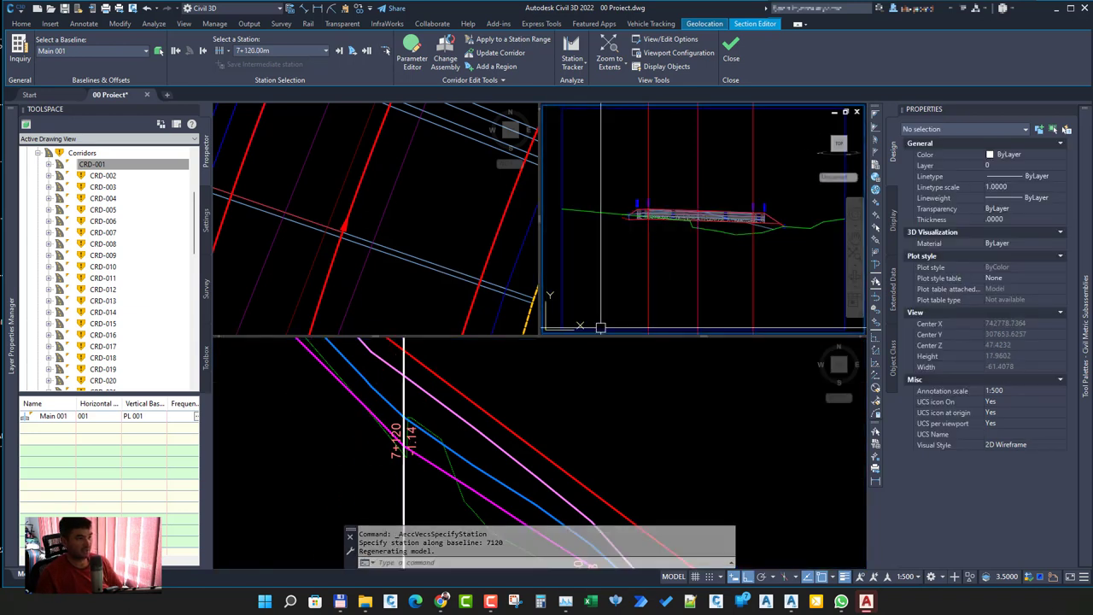
{"action": "left_click", "coordinate": [705, 282]}
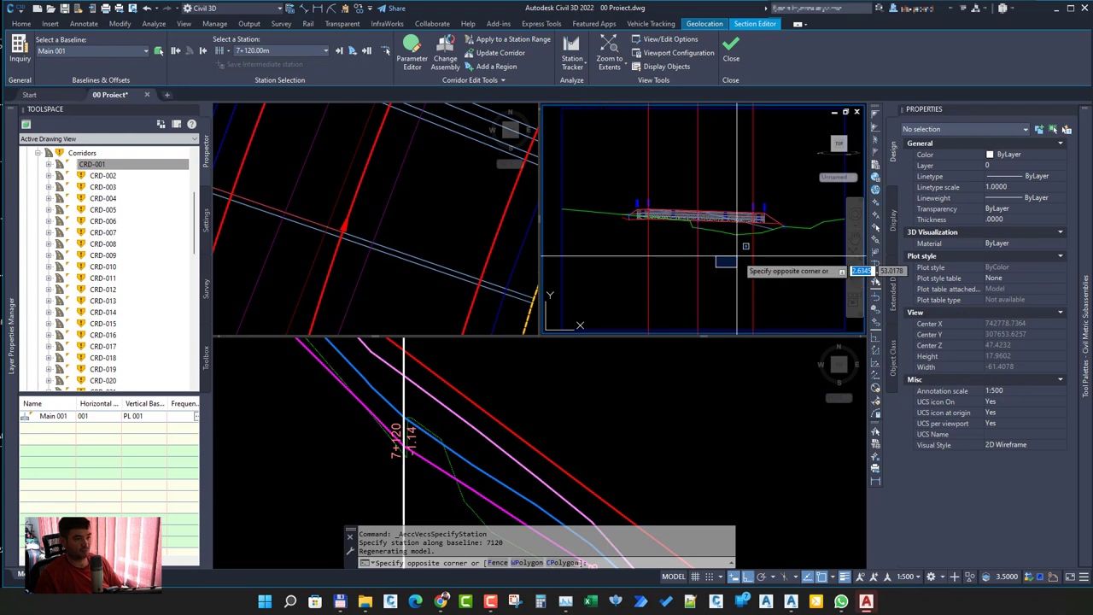
{"action": "key", "text": "Escape"}
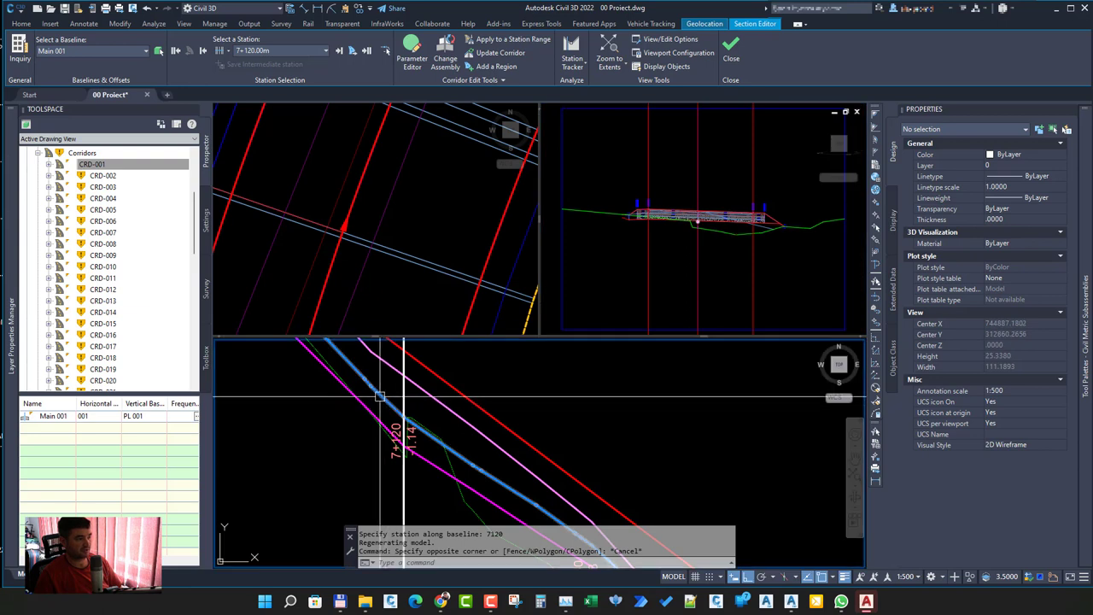
Step: Zoom and pan the lower profile view onto the -3.31% stretch between 6+920 and 6+973
{"action": "left_click", "coordinate": [706, 233]}
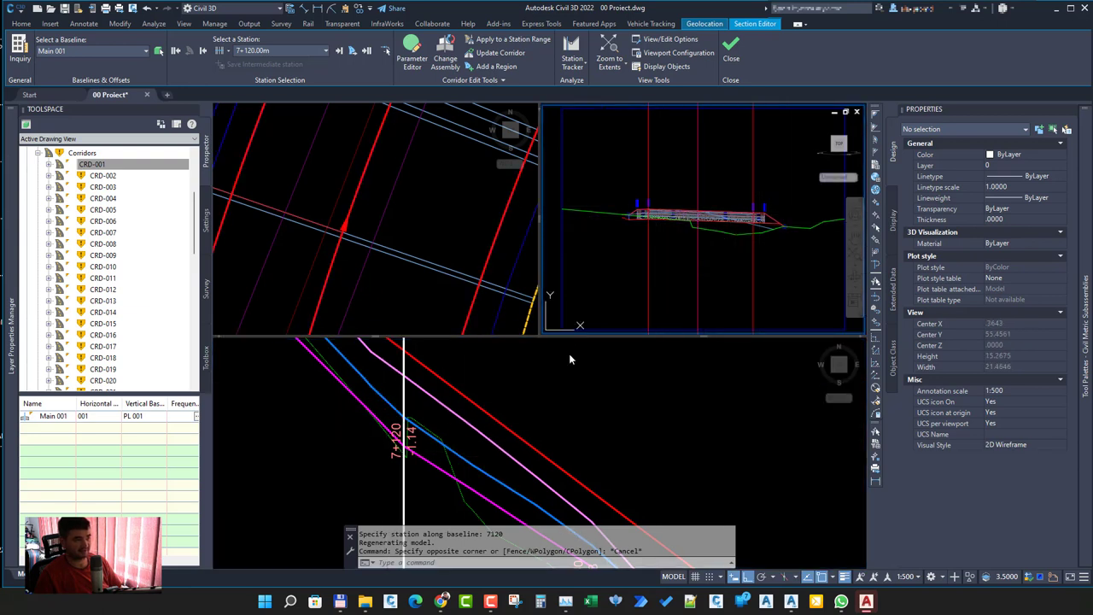
{"action": "left_click", "coordinate": [495, 432]}
{"action": "scroll", "coordinate": [521, 478], "scroll_direction": "down", "scroll_amount": 5}
{"action": "mouse_move", "coordinate": [518, 500]}
{"action": "middle_mouse_down"}
{"action": "mouse_move", "coordinate": [522, 489]}
{"action": "mouse_move", "coordinate": [696, 567]}
{"action": "middle_mouse_up"}
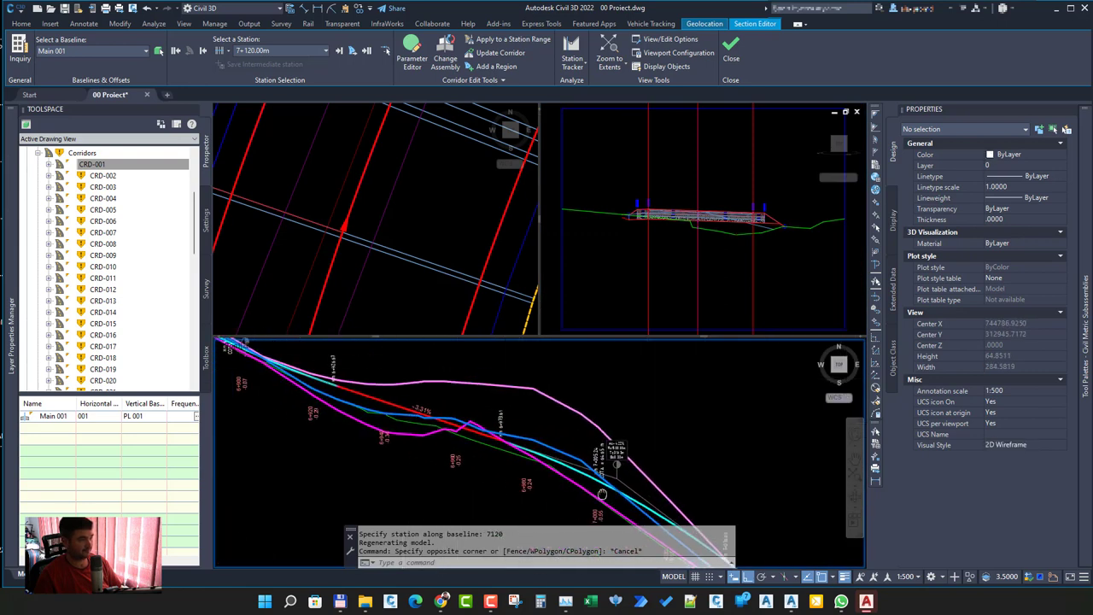
{"action": "scroll", "coordinate": [369, 424], "scroll_direction": "up", "scroll_amount": 2}
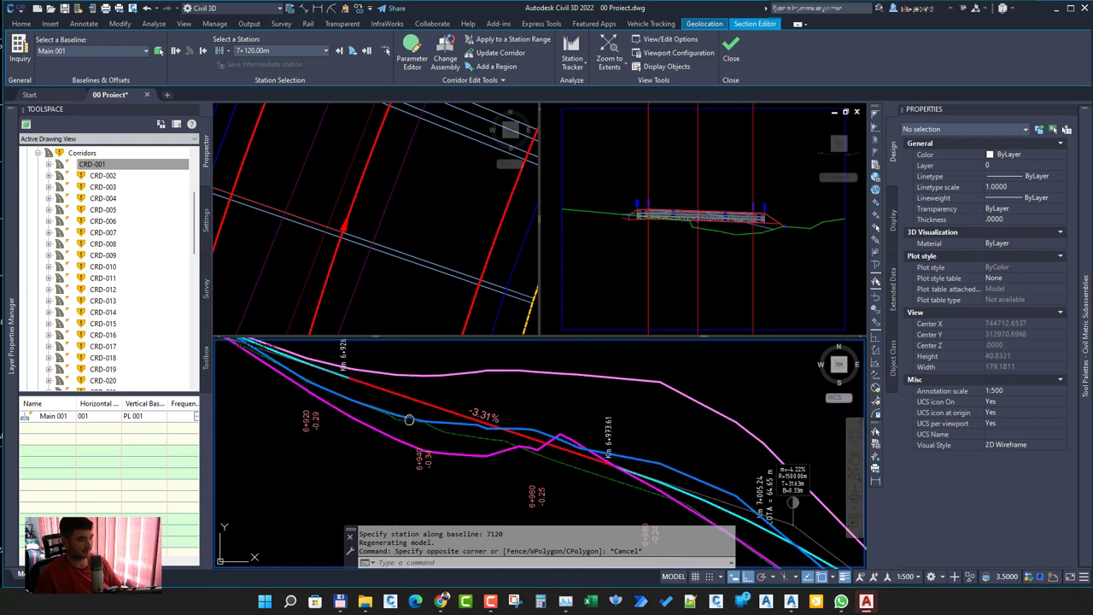
{"action": "middle_click_drag", "start_coordinate": [406, 419], "coordinate": [417, 428]}
{"action": "type", "text": "69"}
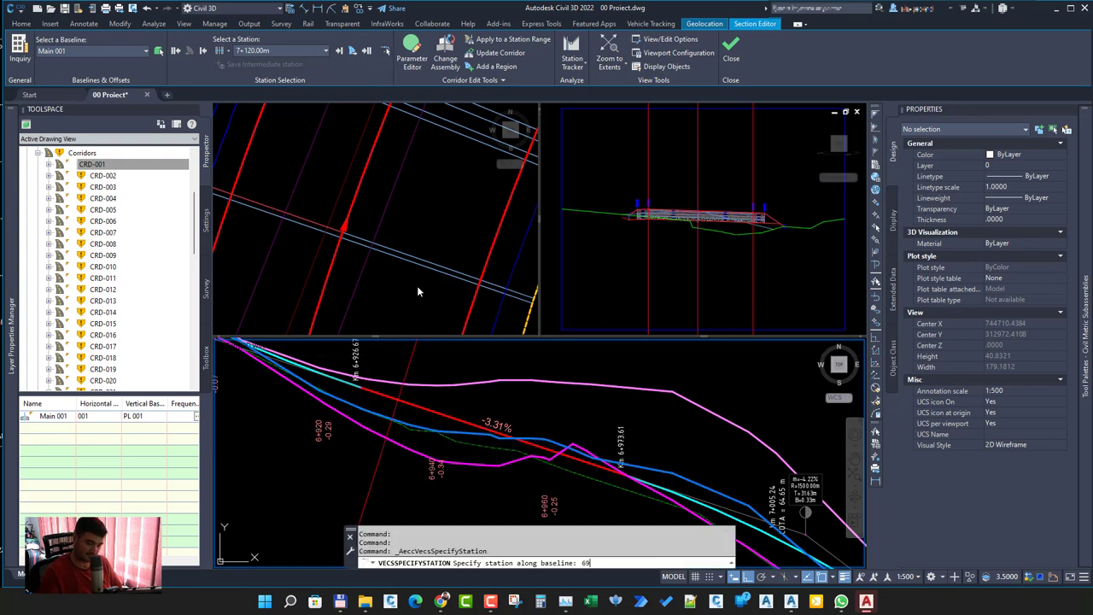
Step: Load station 6+940 in the section editor and centre the cross-section
{"action": "type", "text": "40"}
{"action": "key", "text": "Return"}
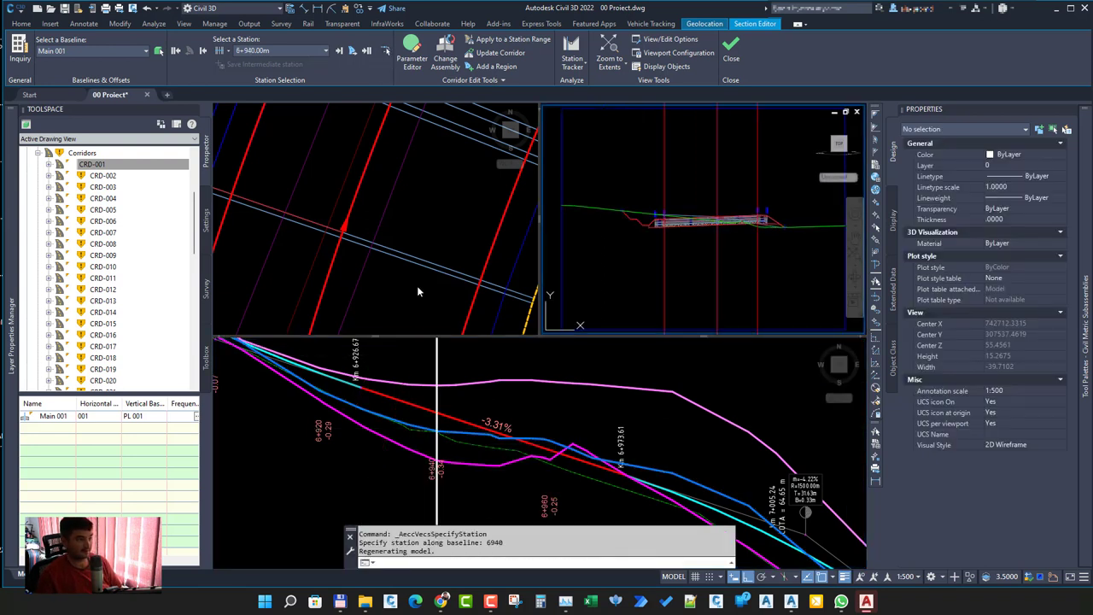
{"action": "left_click", "coordinate": [710, 229]}
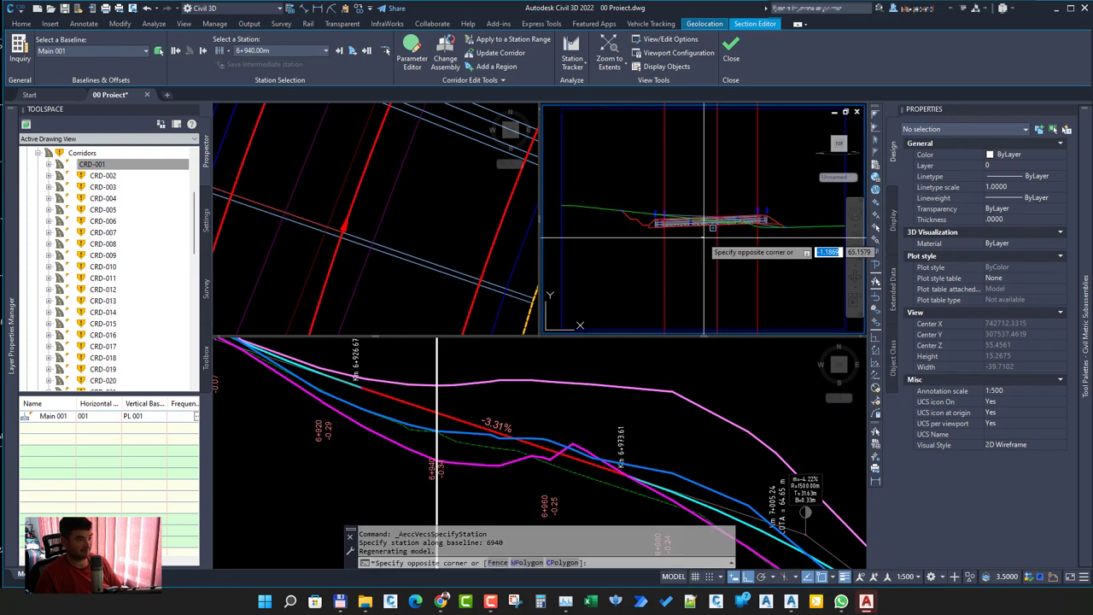
{"action": "key", "text": "Escape"}
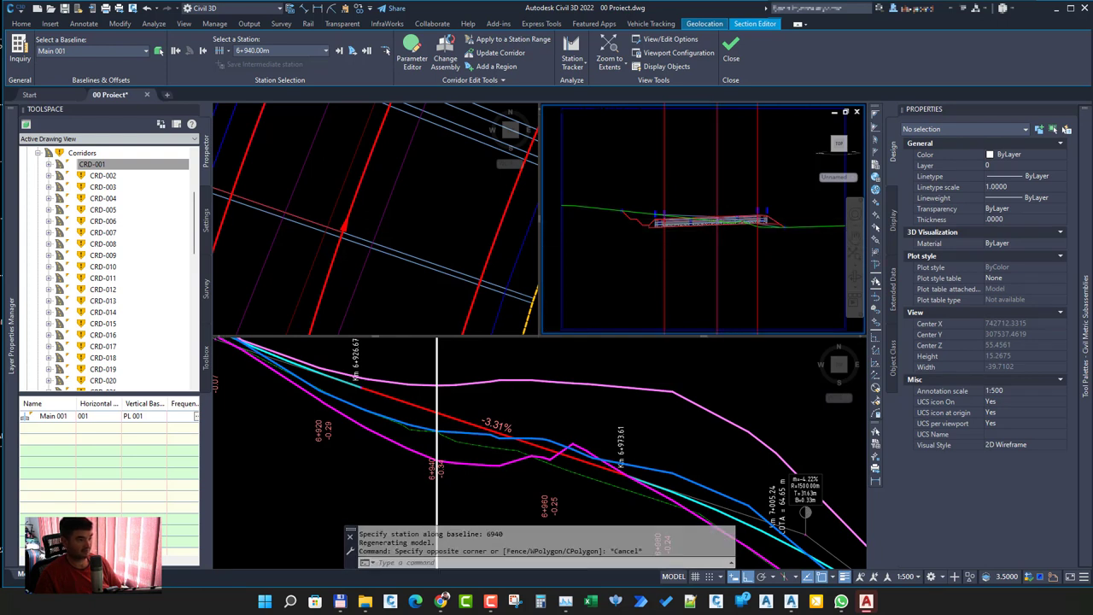
{"action": "scroll", "coordinate": [711, 229], "scroll_direction": "up", "scroll_amount": 2}
{"action": "mouse_move", "coordinate": [726, 247]}
{"action": "middle_mouse_down"}
{"action": "mouse_move", "coordinate": [761, 275]}
{"action": "mouse_move", "coordinate": [720, 268]}
{"action": "middle_mouse_up"}
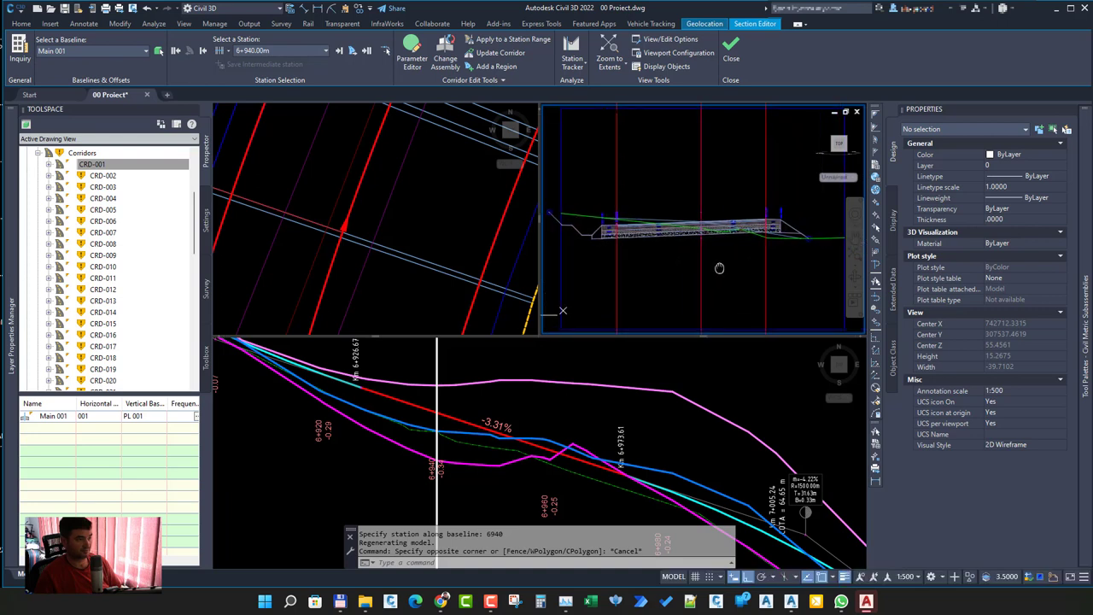
{"action": "scroll", "coordinate": [719, 268], "scroll_direction": "up", "scroll_amount": 1}
Step: Zoom and pan the profile view to follow the profile's steep descent
{"action": "left_click", "coordinate": [504, 416]}
{"action": "scroll", "coordinate": [504, 416], "scroll_direction": "down", "scroll_amount": 2}
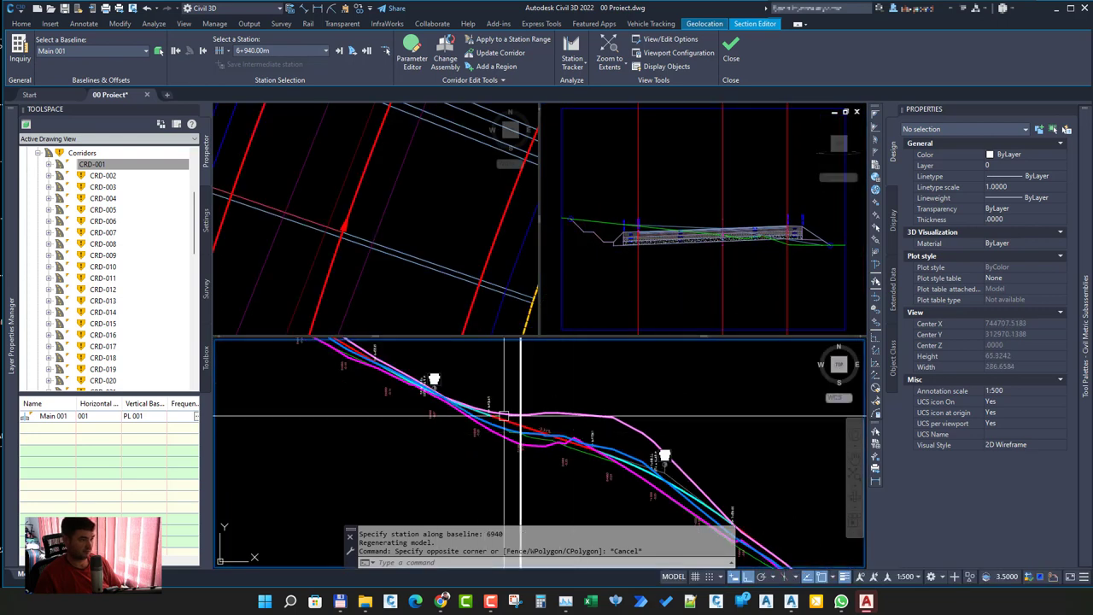
{"action": "scroll", "coordinate": [504, 416], "scroll_direction": "down", "scroll_amount": 2}
{"action": "middle_click_drag", "start_coordinate": [504, 416], "coordinate": [488, 492]}
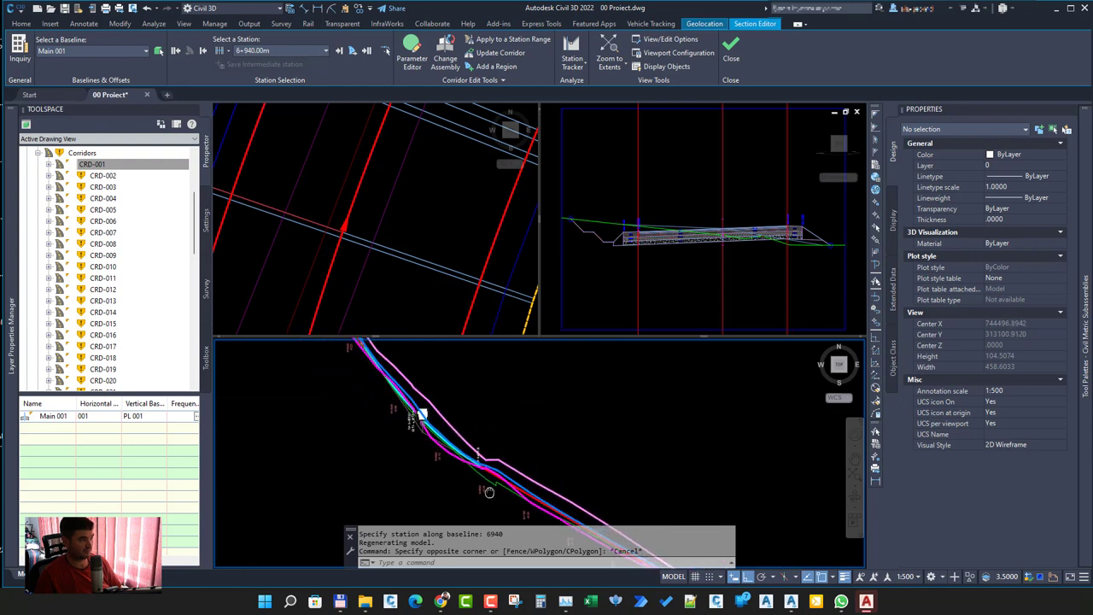
{"action": "scroll", "coordinate": [489, 492], "scroll_direction": "down", "scroll_amount": 2}
{"action": "scroll", "coordinate": [478, 482], "scroll_direction": "down", "scroll_amount": 2}
{"action": "scroll", "coordinate": [465, 475], "scroll_direction": "down", "scroll_amount": 2}
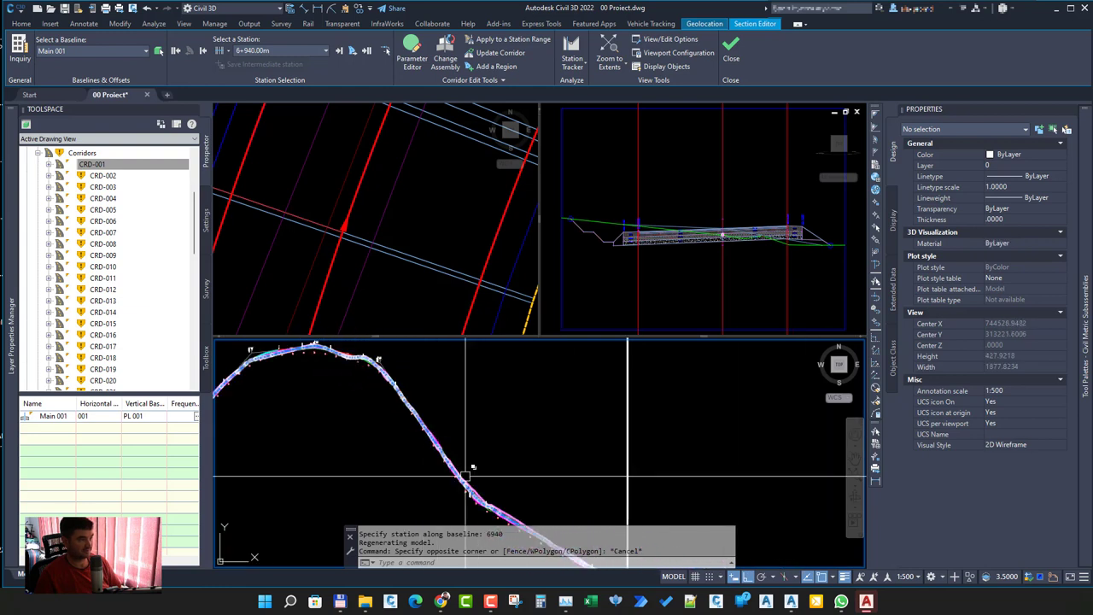
{"action": "middle_click_drag", "start_coordinate": [468, 469], "coordinate": [496, 446]}
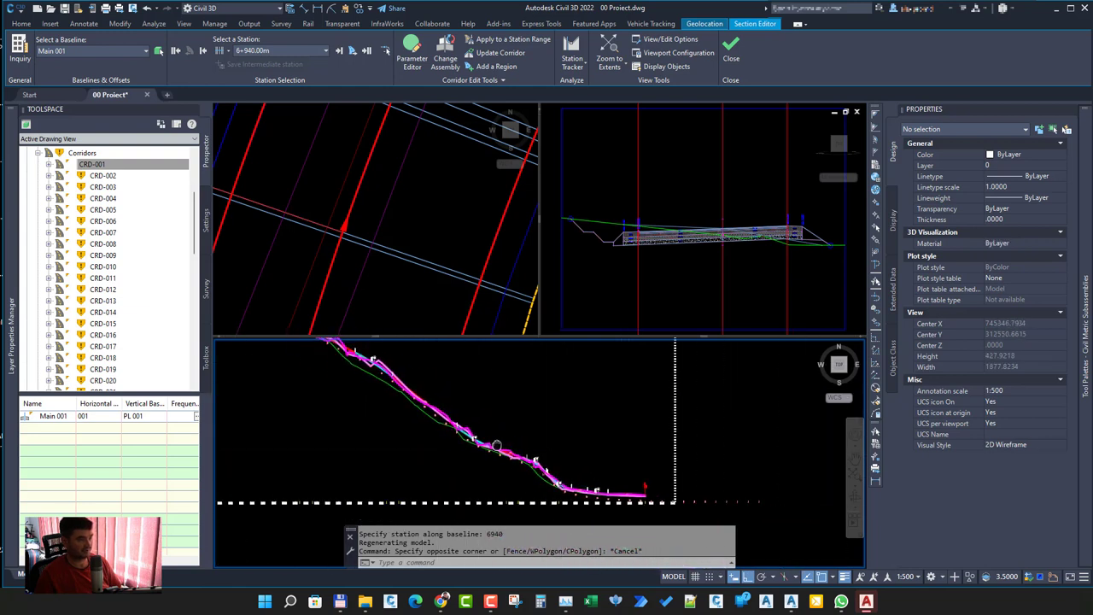
{"action": "scroll", "coordinate": [496, 446], "scroll_direction": "up", "scroll_amount": 2}
{"action": "scroll", "coordinate": [500, 444], "scroll_direction": "up", "scroll_amount": 2}
{"action": "scroll", "coordinate": [503, 443], "scroll_direction": "up", "scroll_amount": 1}
{"action": "scroll", "coordinate": [508, 443], "scroll_direction": "up", "scroll_amount": 1}
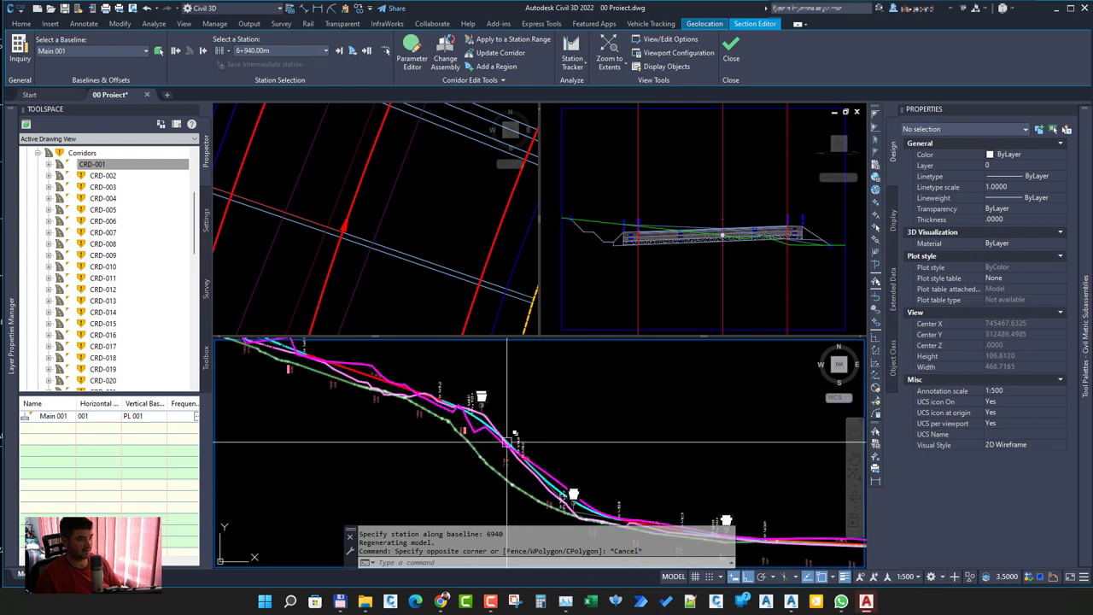
{"action": "middle_click_drag", "start_coordinate": [507, 442], "coordinate": [623, 504]}
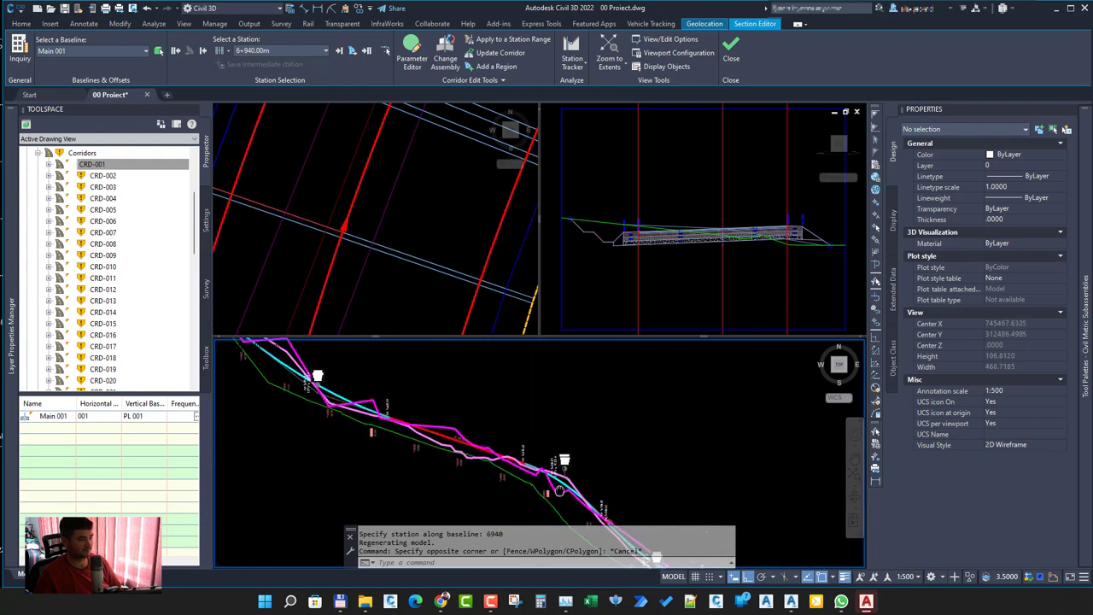
Step: Zoom out the cross-section and the curved road plan view
{"action": "left_click", "coordinate": [658, 267]}
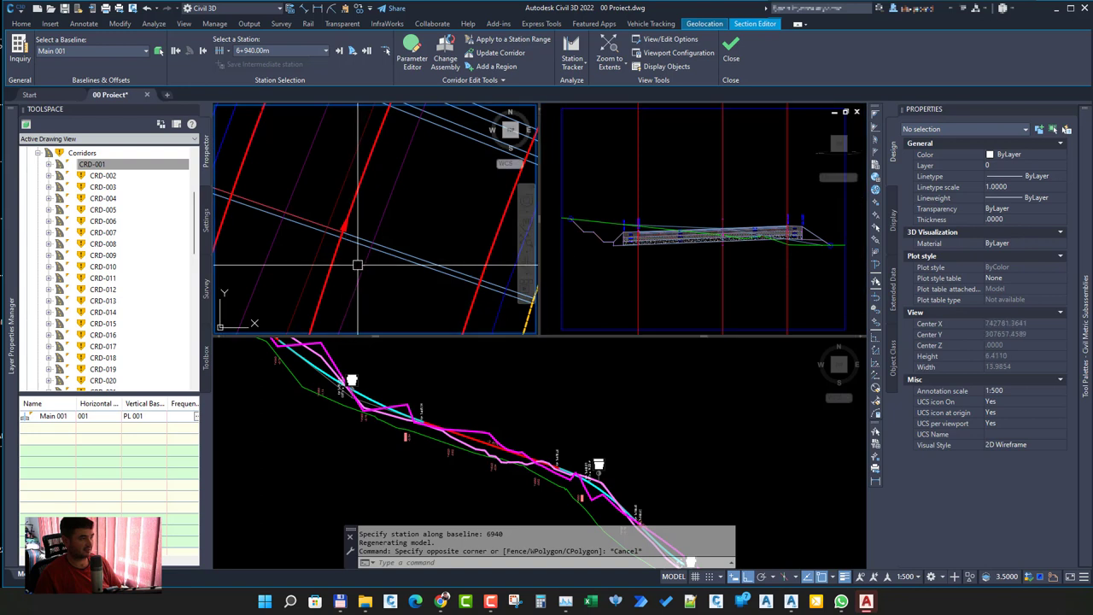
{"action": "scroll", "coordinate": [380, 222], "scroll_direction": "down", "scroll_amount": 4}
{"action": "left_click", "coordinate": [378, 459]}
{"action": "scroll", "coordinate": [379, 459], "scroll_direction": "down", "scroll_amount": 3}
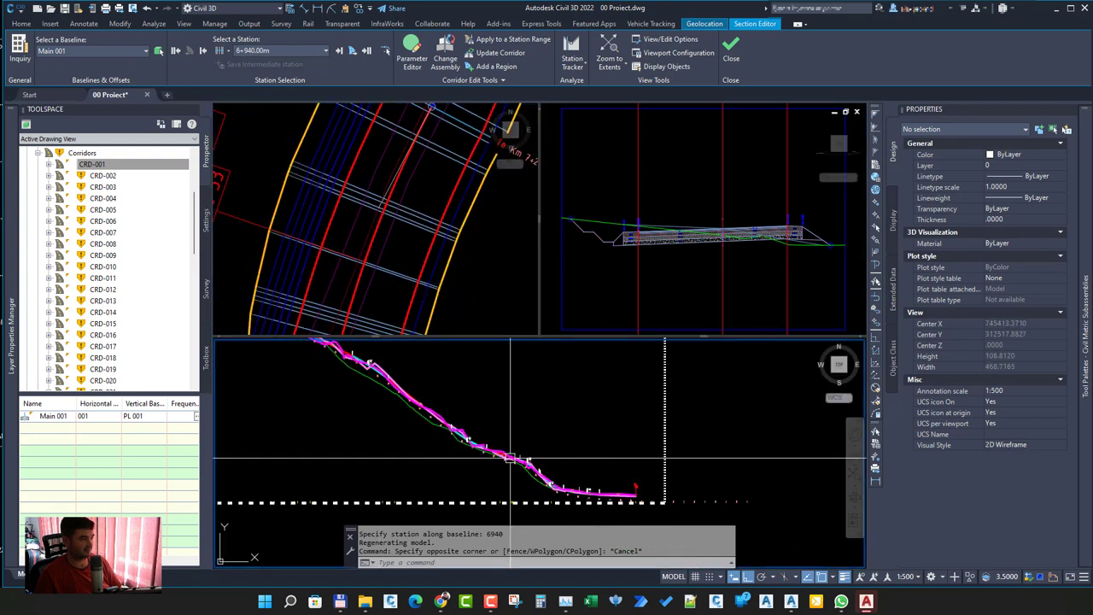
{"action": "scroll", "coordinate": [376, 465], "scroll_direction": "down", "scroll_amount": 3}
{"action": "scroll", "coordinate": [373, 472], "scroll_direction": "down", "scroll_amount": 5}
{"action": "scroll", "coordinate": [370, 479], "scroll_direction": "down", "scroll_amount": 2}
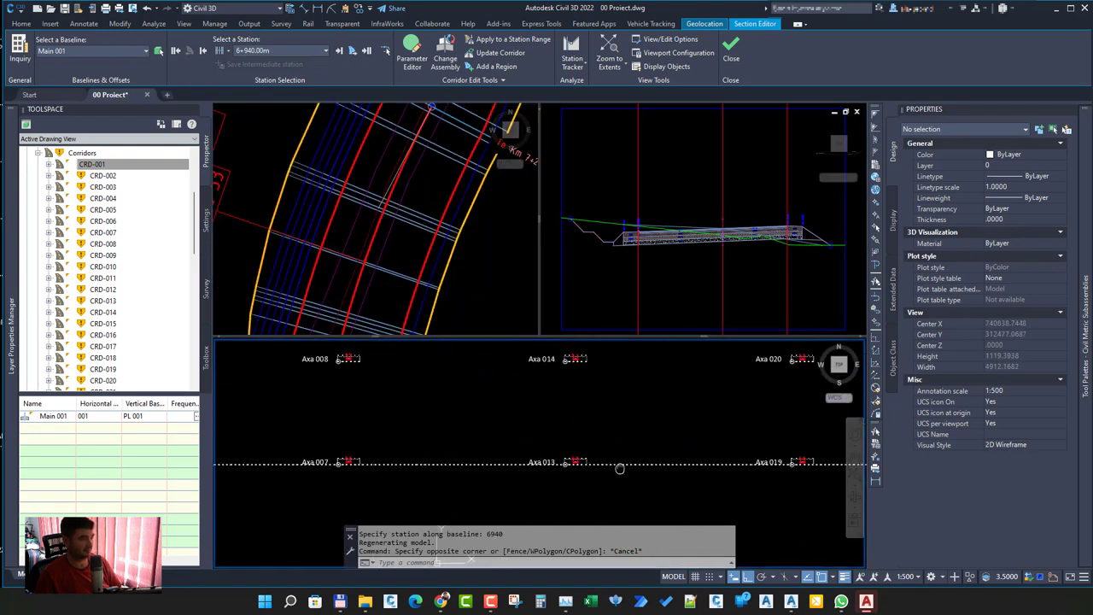
Step: Zoom to the assembly and start, then cancel, placing the ProfilMixt subassembly
{"action": "scroll", "coordinate": [512, 461], "scroll_direction": "up", "scroll_amount": 3}
{"action": "scroll", "coordinate": [534, 452], "scroll_direction": "up", "scroll_amount": 4}
{"action": "scroll", "coordinate": [534, 453], "scroll_direction": "up", "scroll_amount": 5}
{"action": "scroll", "coordinate": [535, 452], "scroll_direction": "up", "scroll_amount": 3}
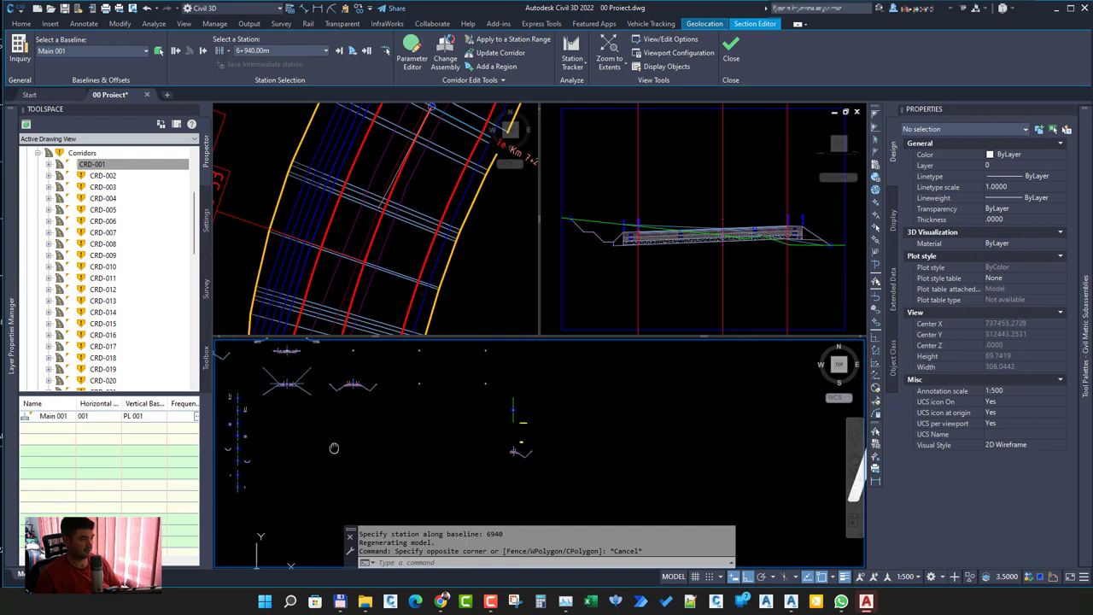
{"action": "scroll", "coordinate": [564, 431], "scroll_direction": "up", "scroll_amount": 2}
{"action": "scroll", "coordinate": [589, 414], "scroll_direction": "up", "scroll_amount": 3}
{"action": "scroll", "coordinate": [612, 401], "scroll_direction": "up", "scroll_amount": 2}
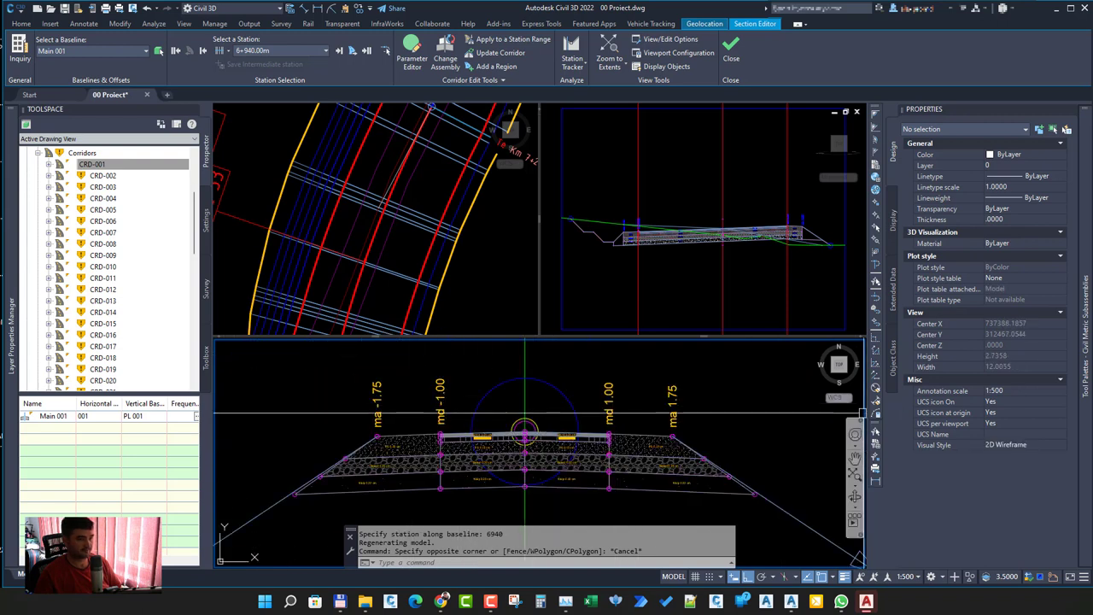
{"action": "mouse_move", "coordinate": [1085, 311]}
{"action": "left_click", "coordinate": [864, 311]}
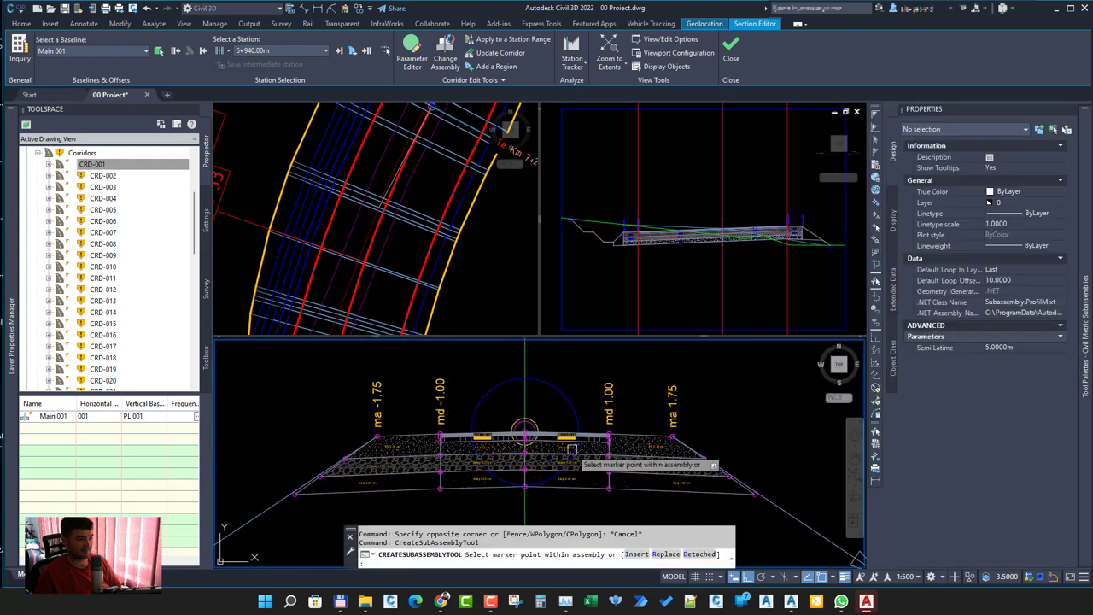
{"action": "right_click", "coordinate": [571, 388]}
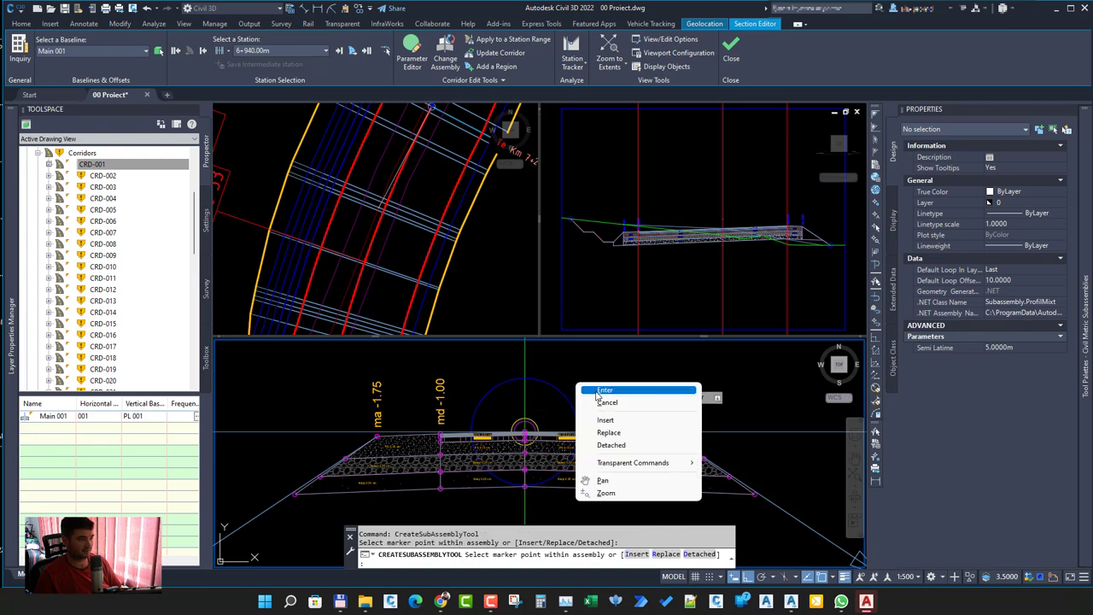
{"action": "key", "text": "Escape"}
Step: Open Corridor Properties for CRD-001 from Prospector
{"action": "left_click", "coordinate": [168, 165]}
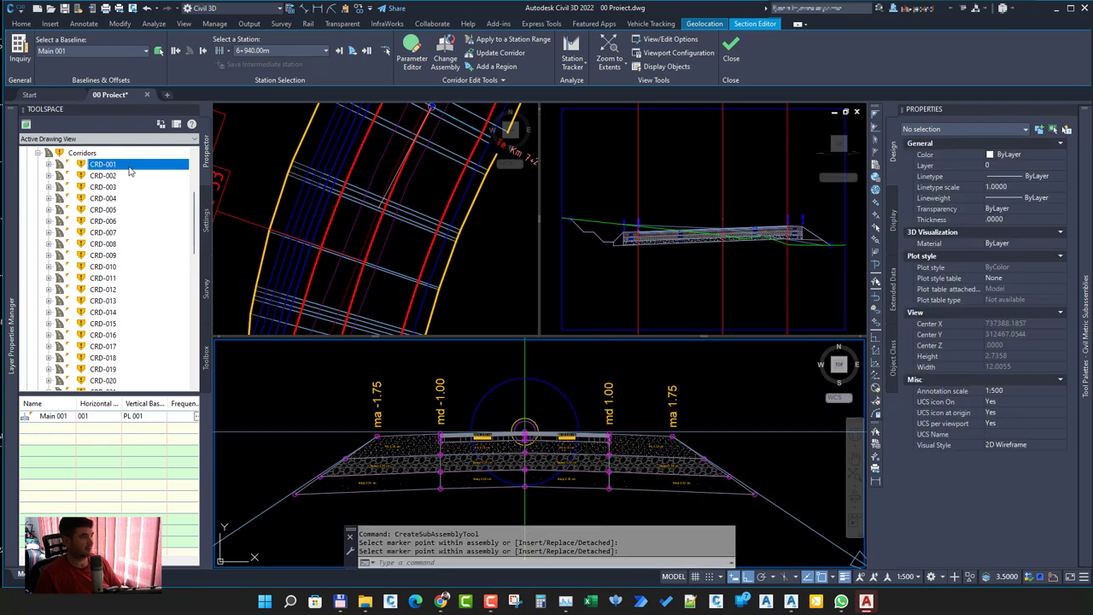
{"action": "right_click", "coordinate": [130, 171]}
{"action": "left_click", "coordinate": [150, 177]}
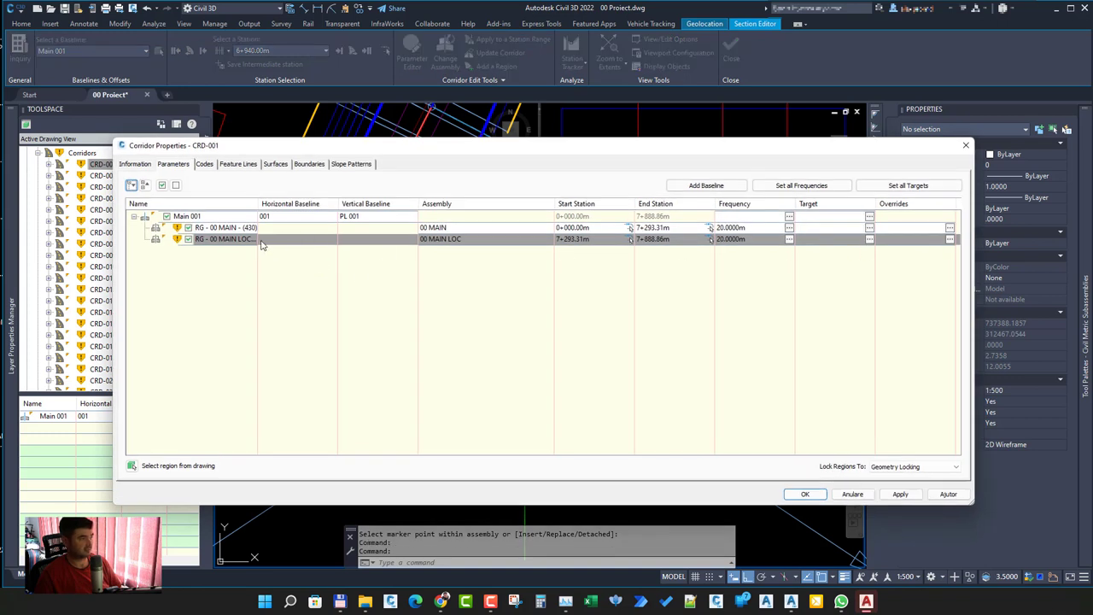
Step: Map the ProfilMixt EG surface target of region 00 MAIN LOC to 00 EG
{"action": "left_click", "coordinate": [869, 240]}
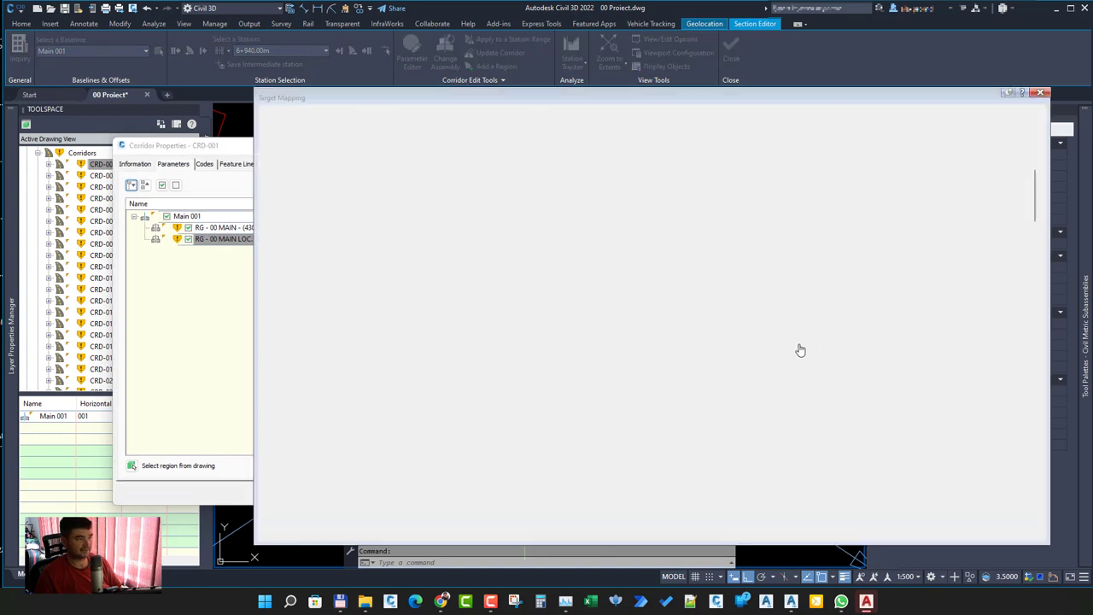
{"action": "left_click", "coordinate": [340, 141]}
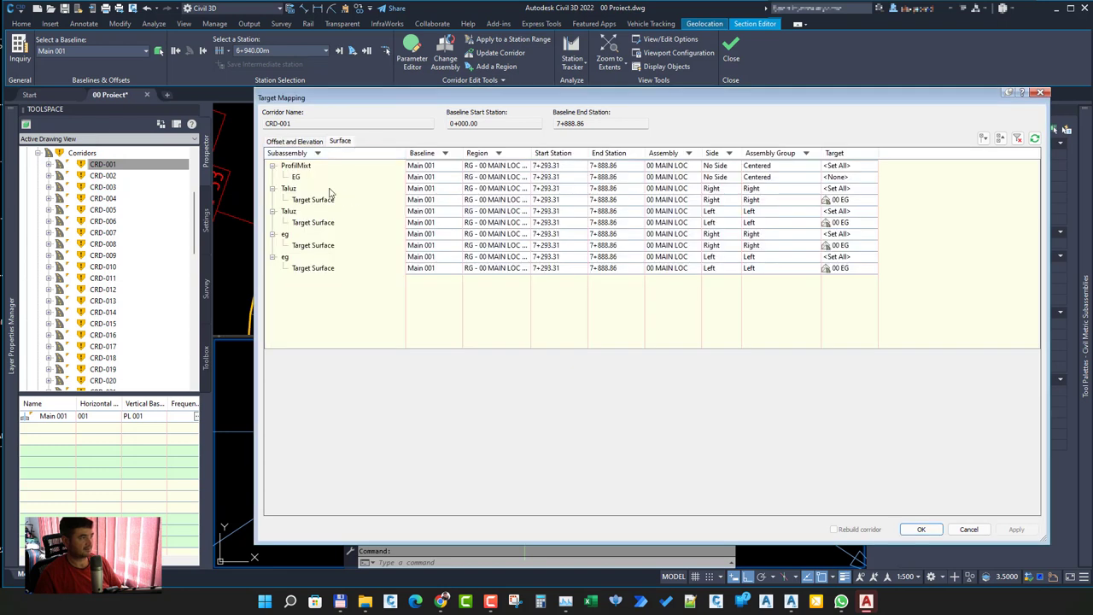
{"action": "left_click", "coordinate": [298, 177]}
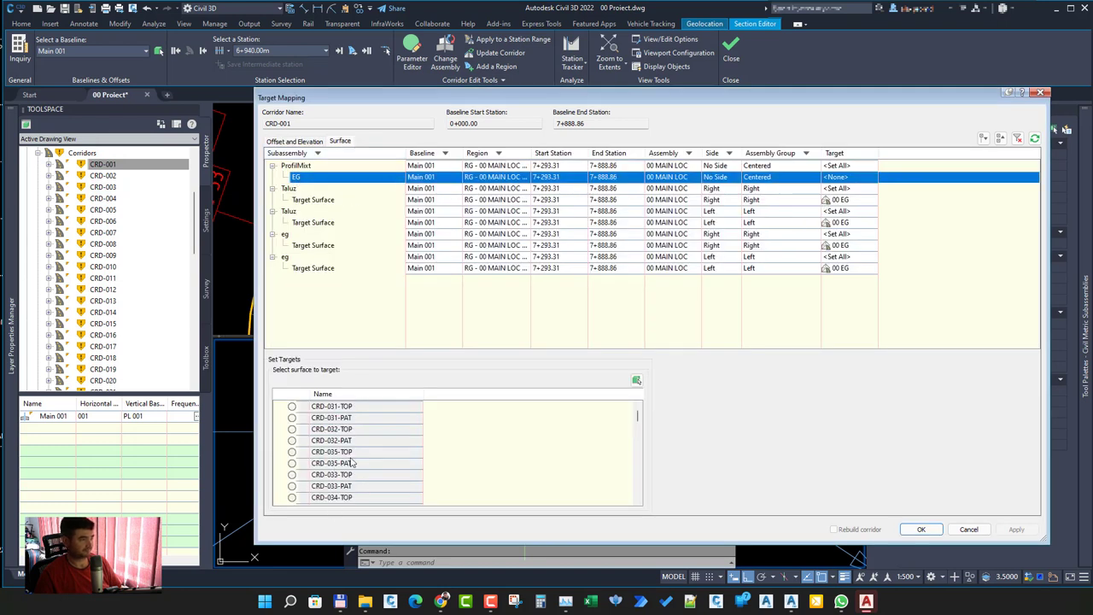
{"action": "scroll", "coordinate": [352, 462], "scroll_direction": "down", "scroll_amount": 5}
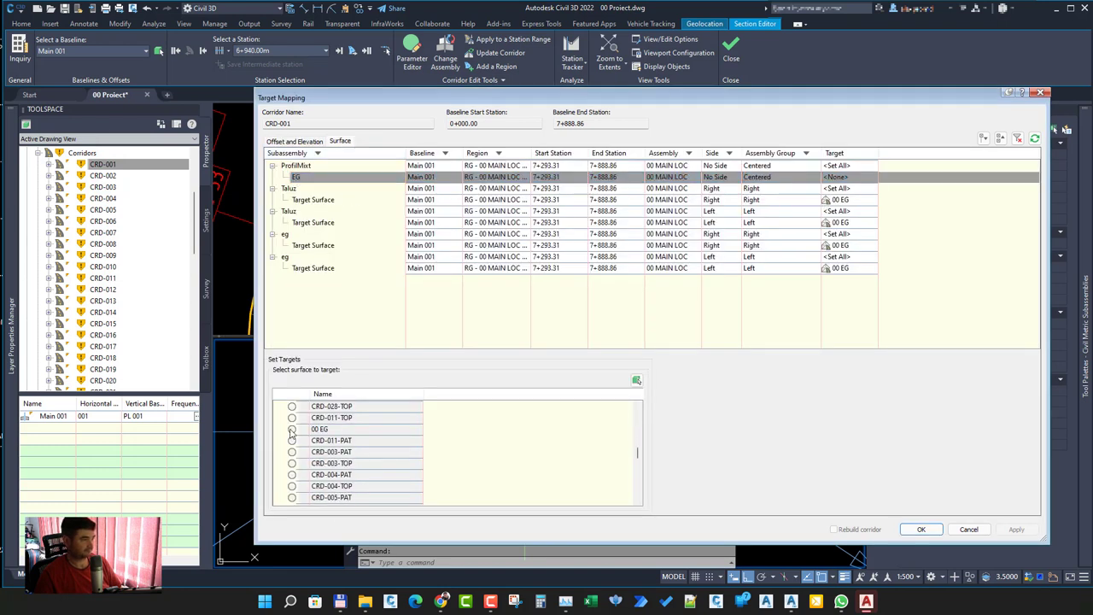
{"action": "left_click", "coordinate": [291, 428]}
{"action": "left_click", "coordinate": [921, 528]}
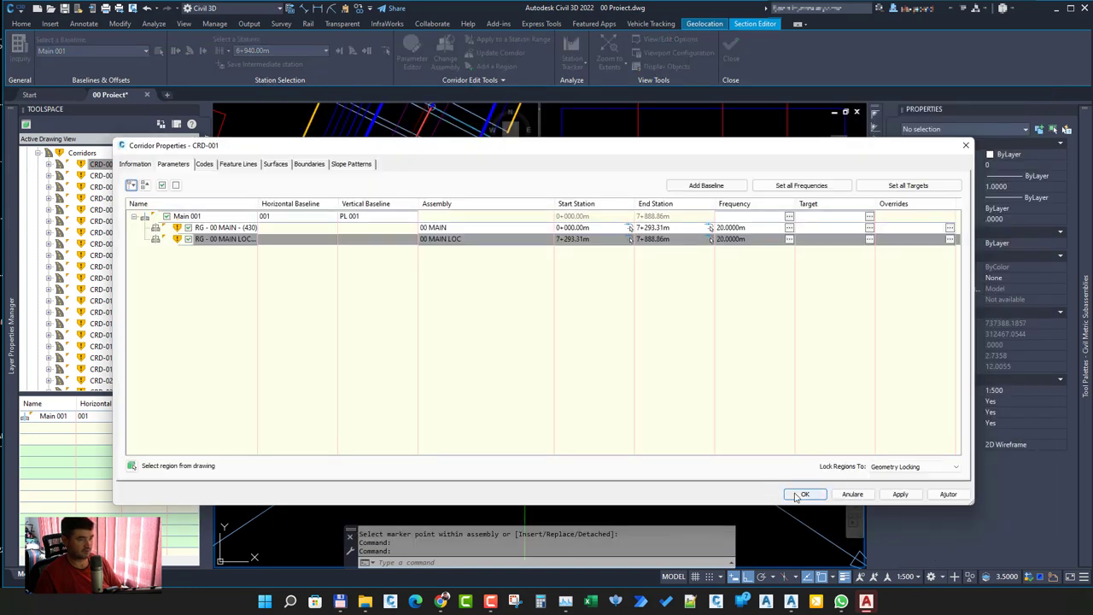
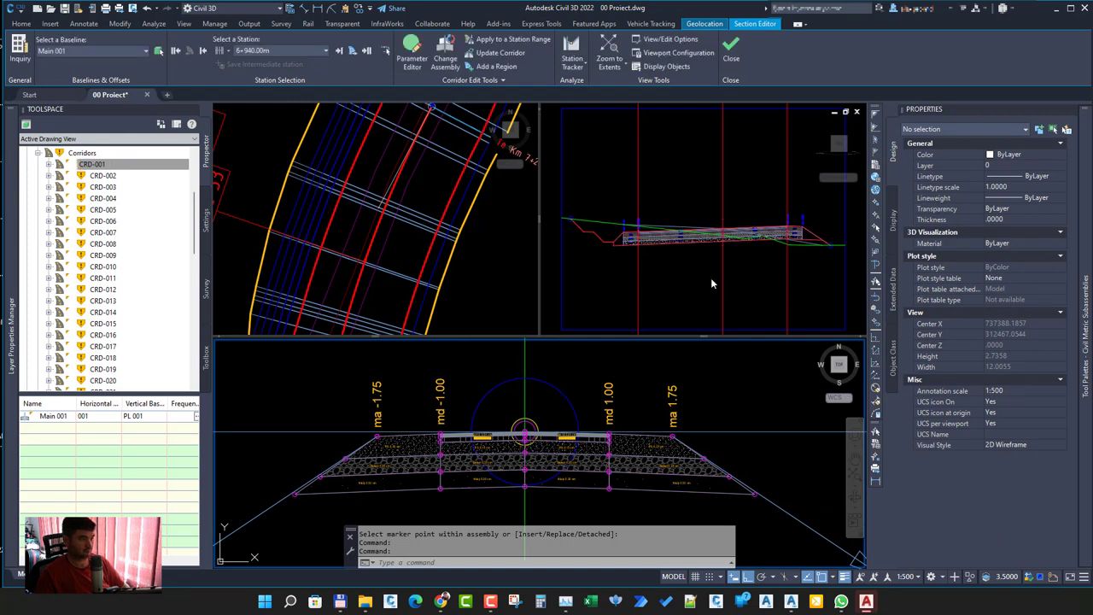
Step: Activate the section viewports and zoom around the current corridor cross-section
{"action": "left_click", "coordinate": [705, 277]}
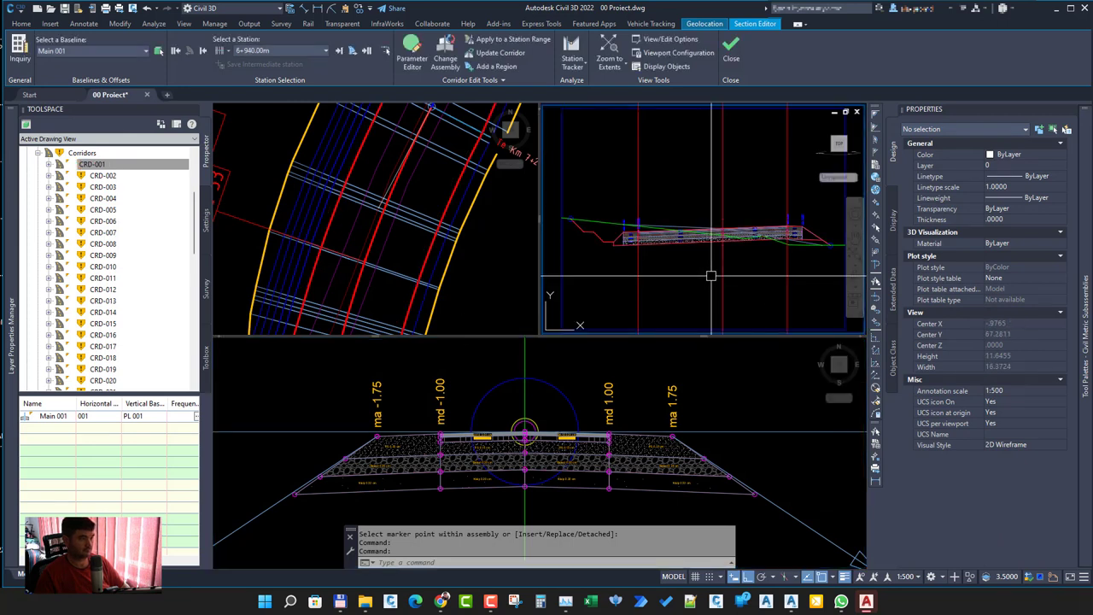
{"action": "left_click", "coordinate": [467, 440]}
{"action": "scroll", "coordinate": [397, 448], "scroll_direction": "down", "scroll_amount": 4}
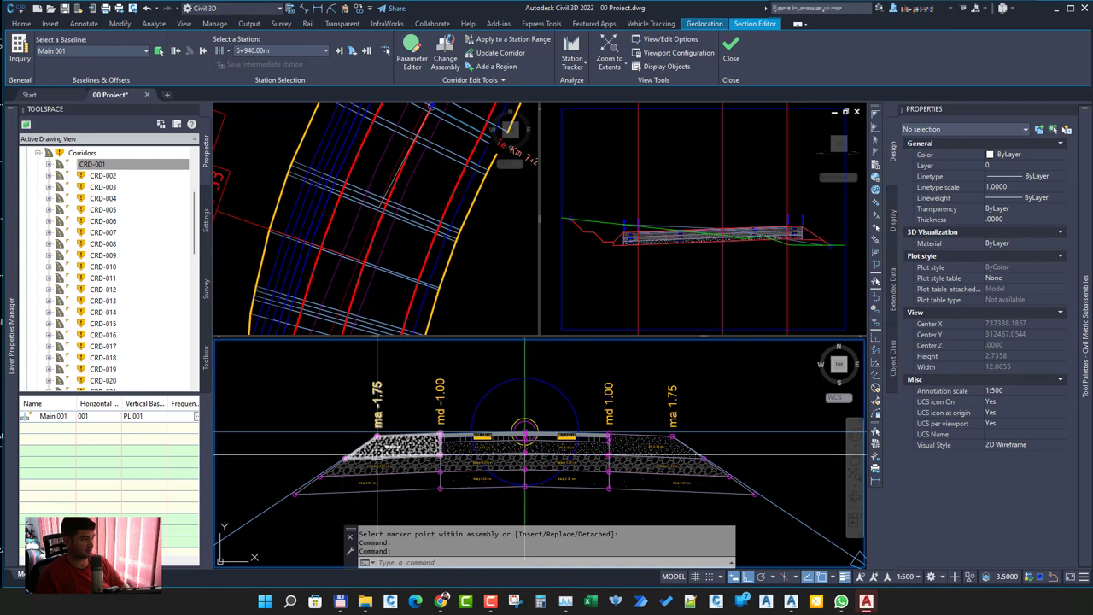
{"action": "scroll", "coordinate": [388, 457], "scroll_direction": "down", "scroll_amount": 5}
{"action": "scroll", "coordinate": [385, 465], "scroll_direction": "down", "scroll_amount": 5}
{"action": "scroll", "coordinate": [385, 471], "scroll_direction": "down", "scroll_amount": 5}
{"action": "scroll", "coordinate": [385, 472], "scroll_direction": "down", "scroll_amount": 5}
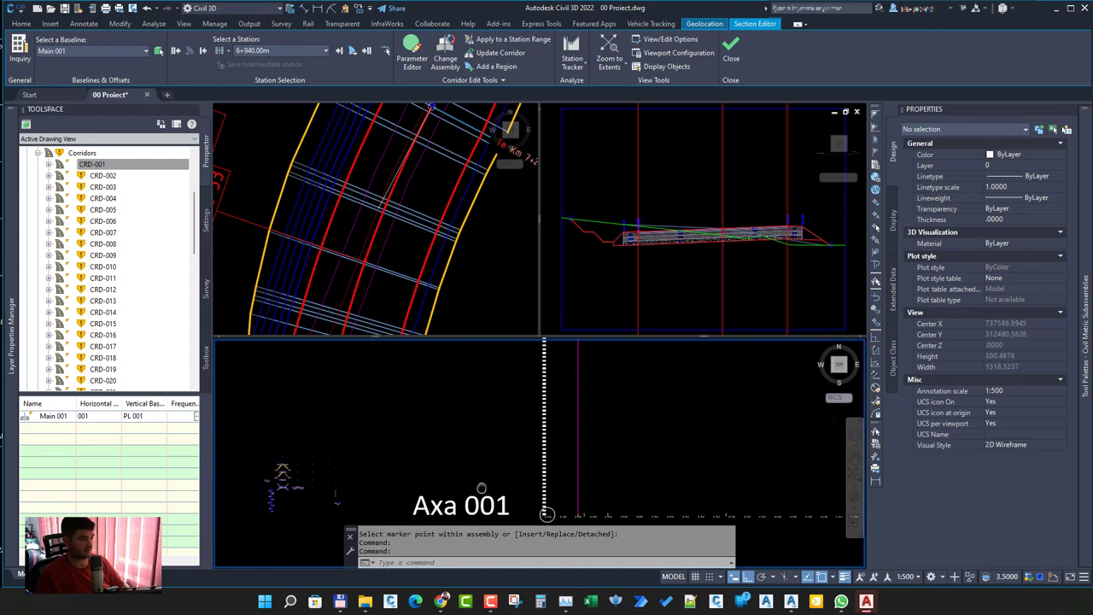
{"action": "scroll", "coordinate": [470, 471], "scroll_direction": "down", "scroll_amount": 5}
{"action": "scroll", "coordinate": [598, 471], "scroll_direction": "down", "scroll_amount": 3}
{"action": "scroll", "coordinate": [601, 469], "scroll_direction": "down", "scroll_amount": 2}
{"action": "scroll", "coordinate": [555, 461], "scroll_direction": "up", "scroll_amount": 5}
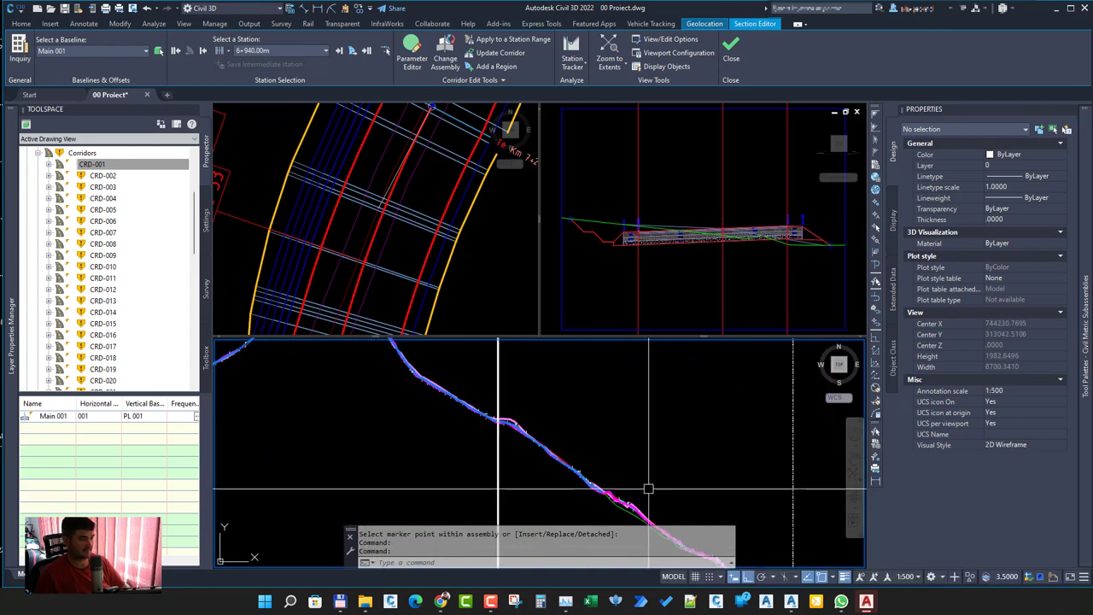
{"action": "scroll", "coordinate": [500, 444], "scroll_direction": "up", "scroll_amount": 4}
{"action": "scroll", "coordinate": [478, 436], "scroll_direction": "up", "scroll_amount": 3}
{"action": "scroll", "coordinate": [425, 429], "scroll_direction": "up", "scroll_amount": 3}
{"action": "scroll", "coordinate": [424, 429], "scroll_direction": "up", "scroll_amount": 3}
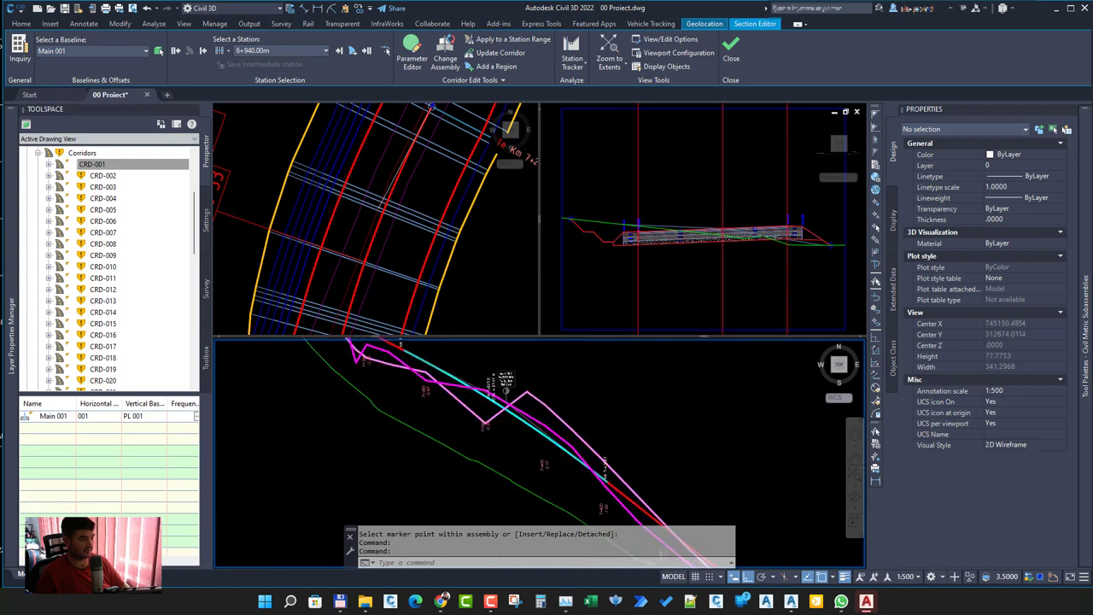
{"action": "scroll", "coordinate": [503, 453], "scroll_direction": "up", "scroll_amount": 3}
{"action": "scroll", "coordinate": [547, 461], "scroll_direction": "up", "scroll_amount": 2}
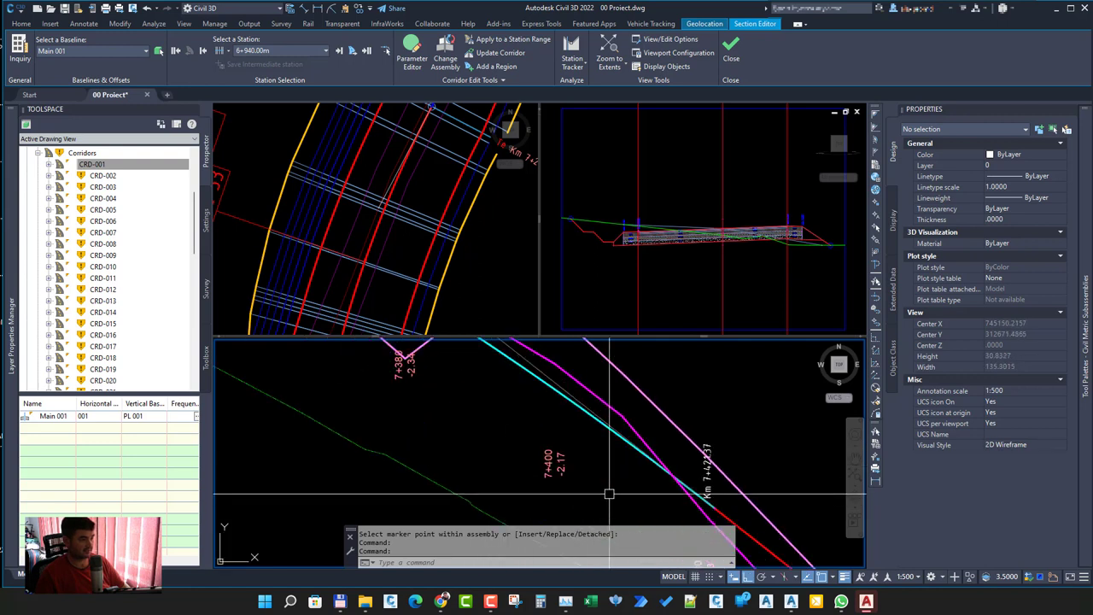
{"action": "scroll", "coordinate": [512, 410], "scroll_direction": "up", "scroll_amount": 1}
Step: Jump the section editor to station 7+400 with Specify Station
{"action": "left_click", "coordinate": [386, 51]}
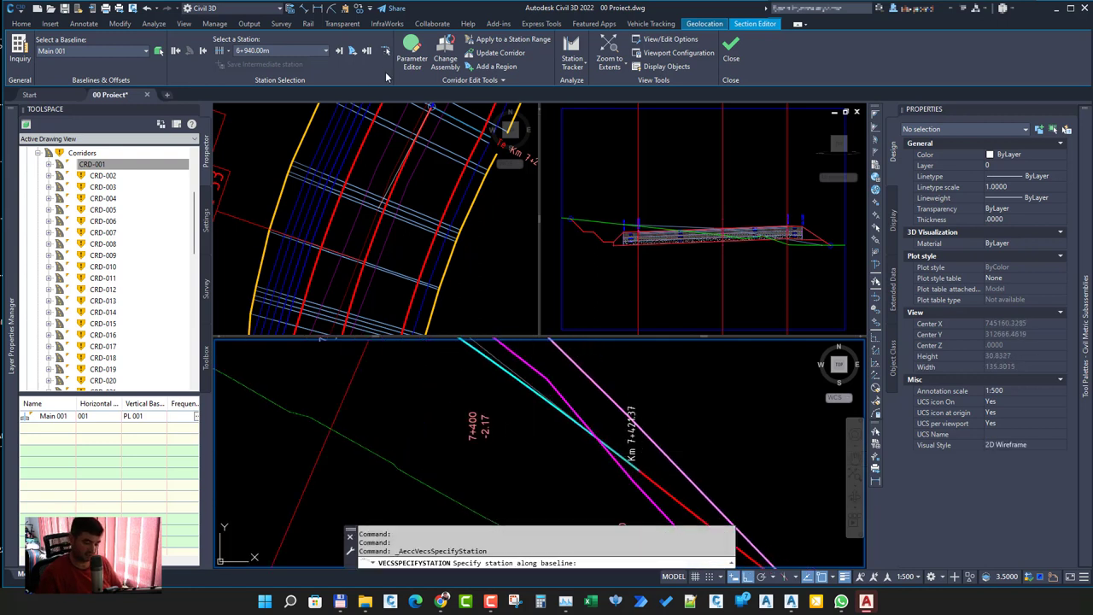
{"action": "type", "text": "74000"}
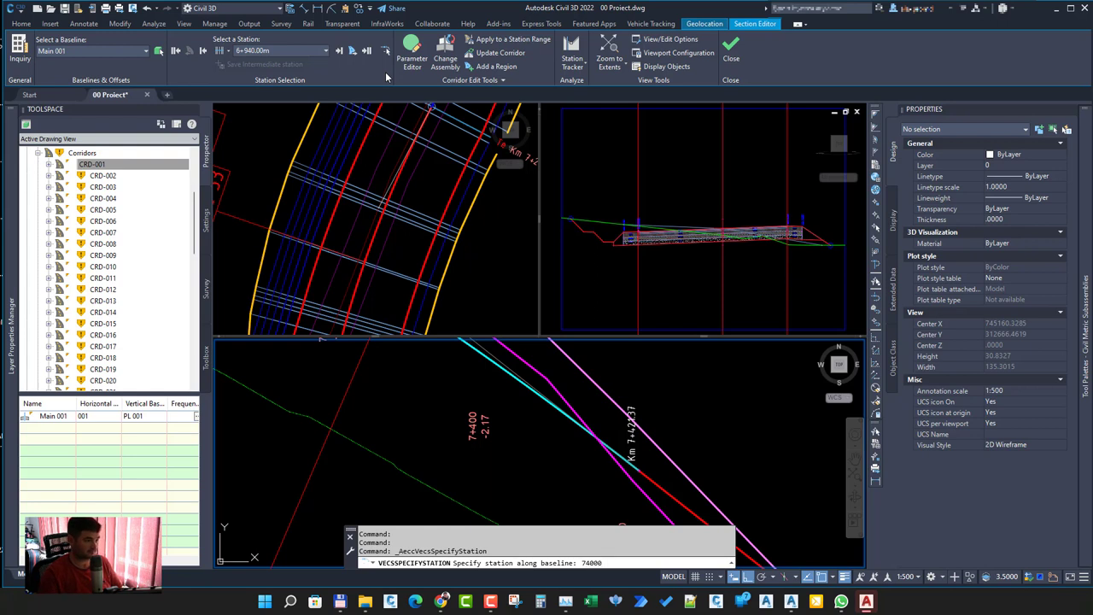
{"action": "key", "text": "BackSpace"}
{"action": "key", "text": "Return"}
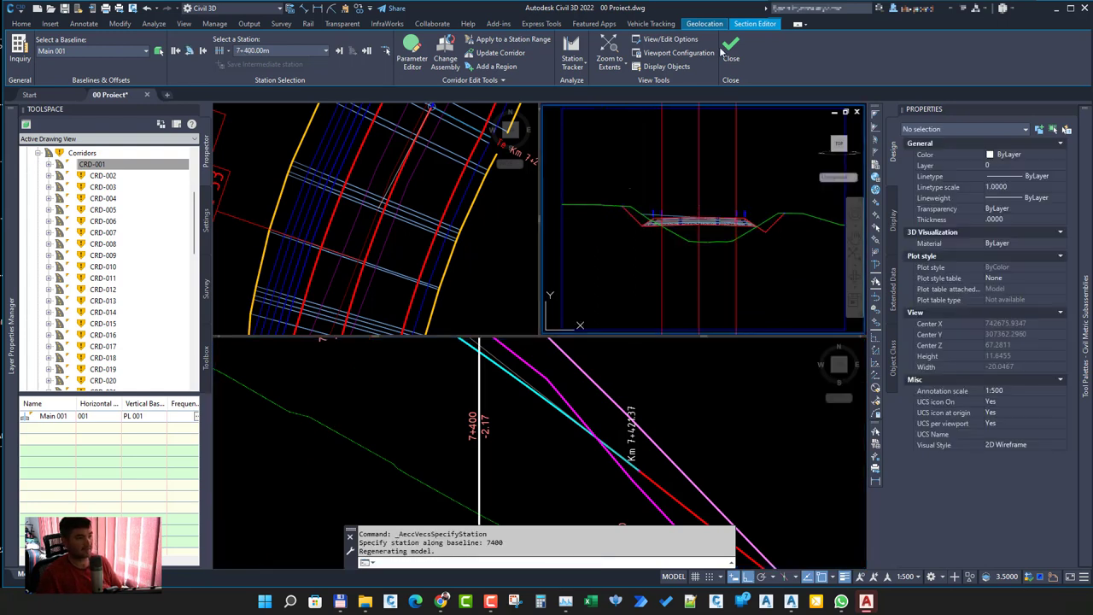
Step: Pan and zoom to inspect the CRD-001 cross-section at 7+400, then cancel the command
{"action": "middle_click_drag", "start_coordinate": [722, 268], "coordinate": [706, 277]}
{"action": "scroll", "coordinate": [706, 277], "scroll_direction": "up", "scroll_amount": 1}
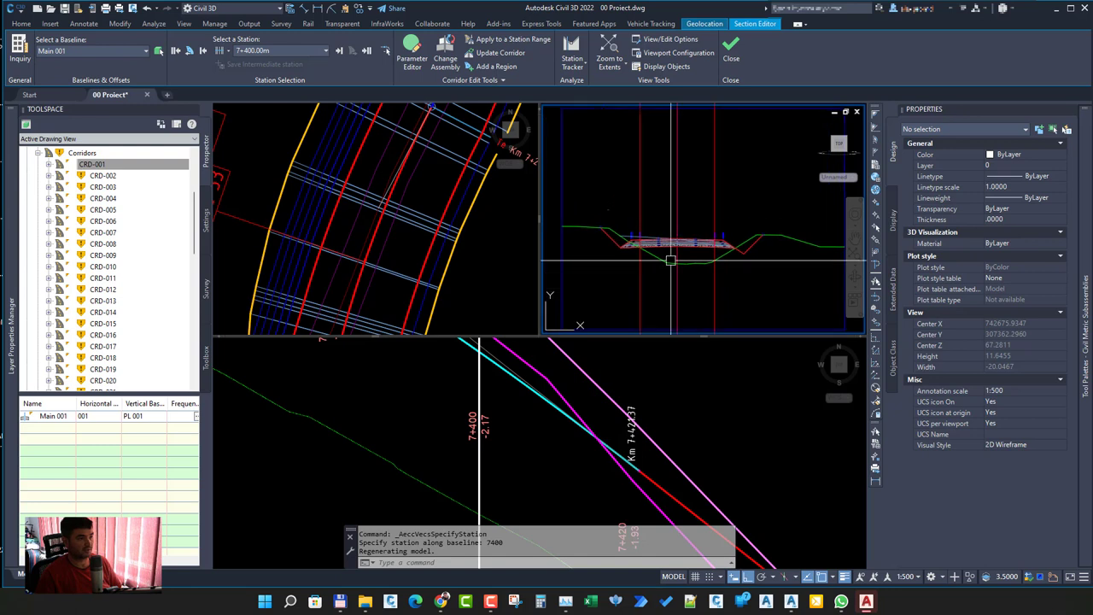
{"action": "scroll", "coordinate": [683, 256], "scroll_direction": "up", "scroll_amount": 1}
{"action": "scroll", "coordinate": [666, 247], "scroll_direction": "up", "scroll_amount": 1}
{"action": "scroll", "coordinate": [647, 232], "scroll_direction": "up", "scroll_amount": 3}
{"action": "scroll", "coordinate": [646, 232], "scroll_direction": "down", "scroll_amount": 2}
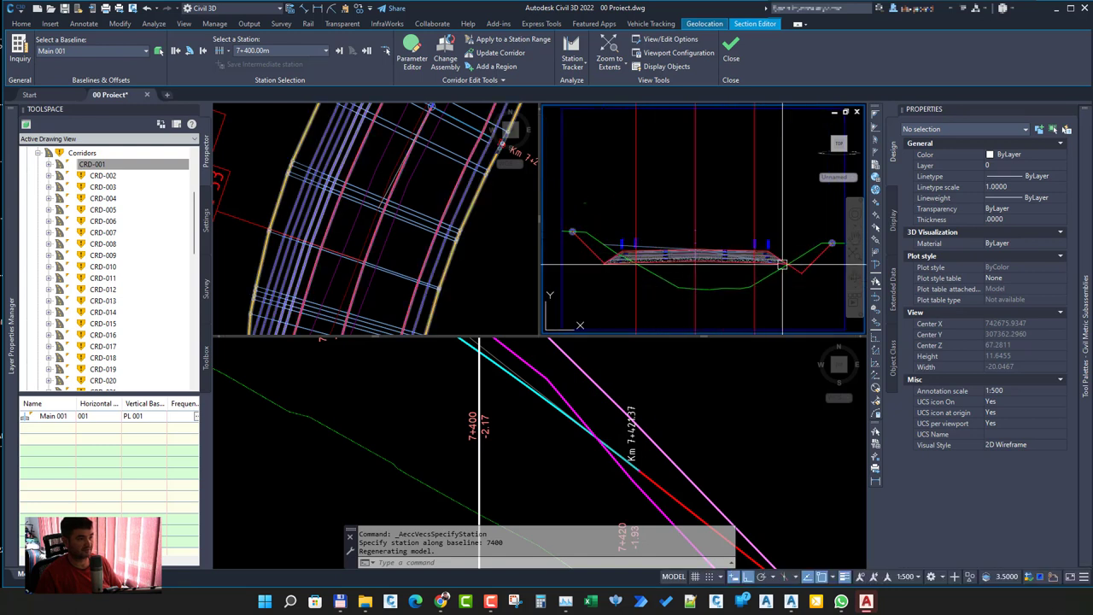
{"action": "scroll", "coordinate": [802, 274], "scroll_direction": "up", "scroll_amount": 4}
{"action": "scroll", "coordinate": [802, 274], "scroll_direction": "down", "scroll_amount": 1}
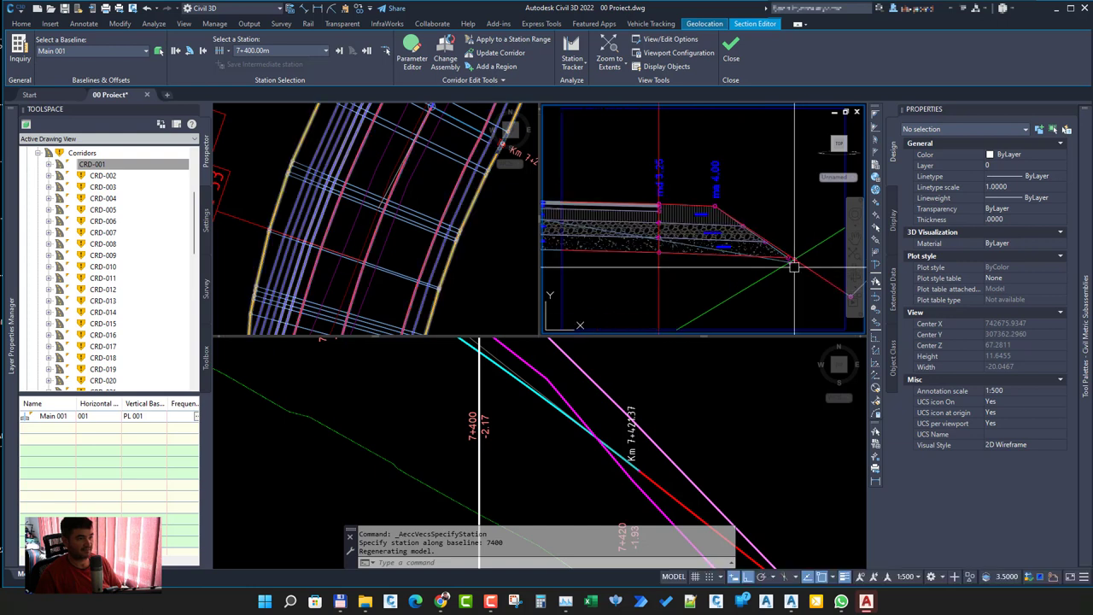
{"action": "scroll", "coordinate": [799, 272], "scroll_direction": "down", "scroll_amount": 2}
{"action": "scroll", "coordinate": [795, 270], "scroll_direction": "down", "scroll_amount": 1}
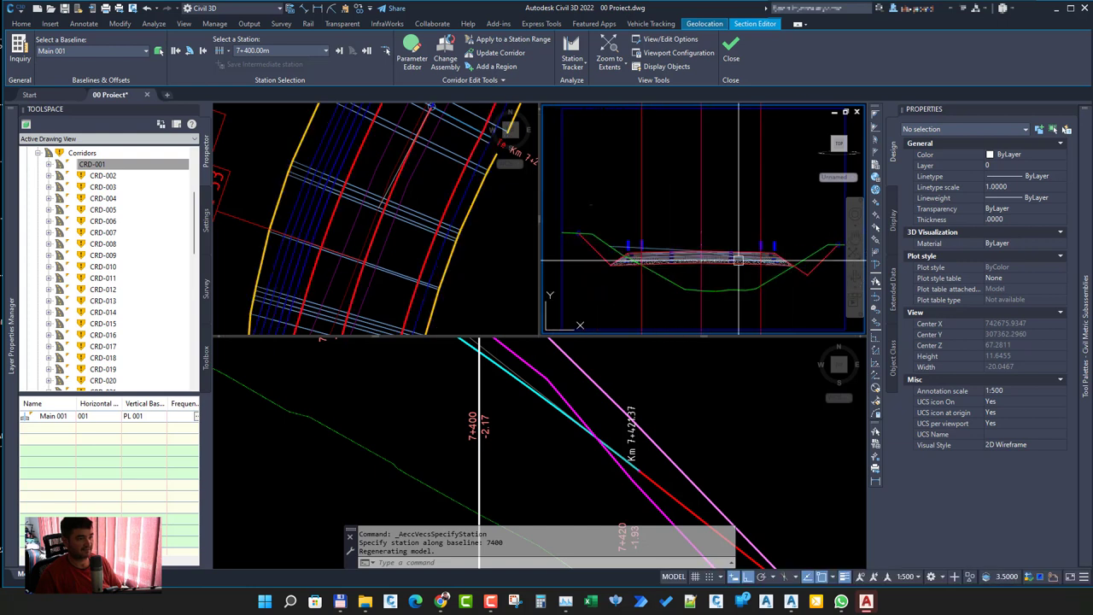
{"action": "scroll", "coordinate": [597, 231], "scroll_direction": "up", "scroll_amount": 1}
{"action": "scroll", "coordinate": [597, 230], "scroll_direction": "up", "scroll_amount": 2}
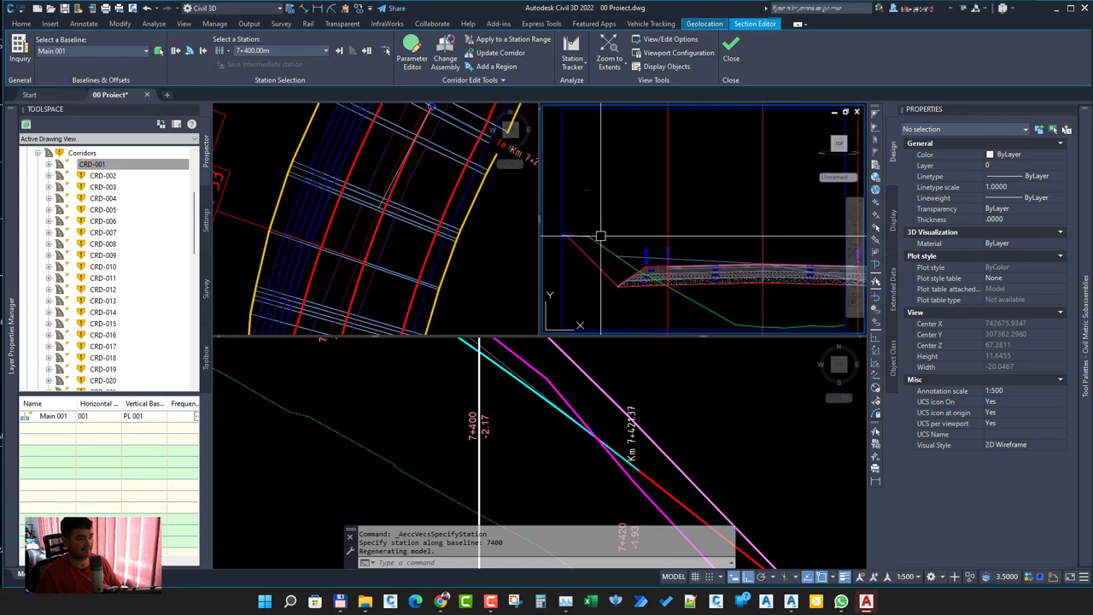
{"action": "scroll", "coordinate": [717, 273], "scroll_direction": "up", "scroll_amount": 1}
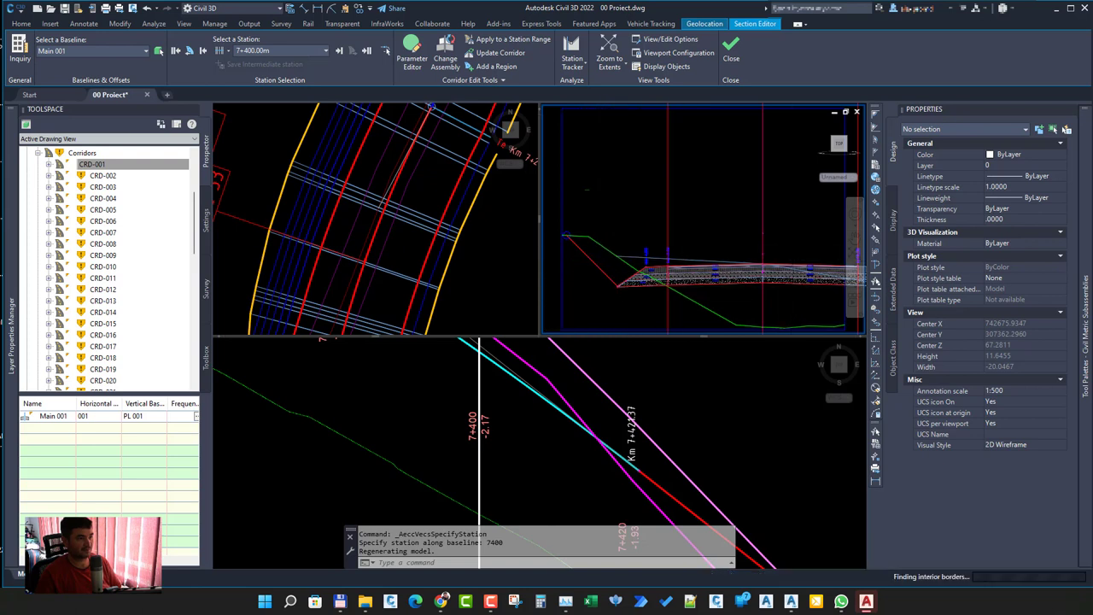
{"action": "scroll", "coordinate": [722, 268], "scroll_direction": "up", "scroll_amount": 2}
{"action": "scroll", "coordinate": [725, 263], "scroll_direction": "up", "scroll_amount": 2}
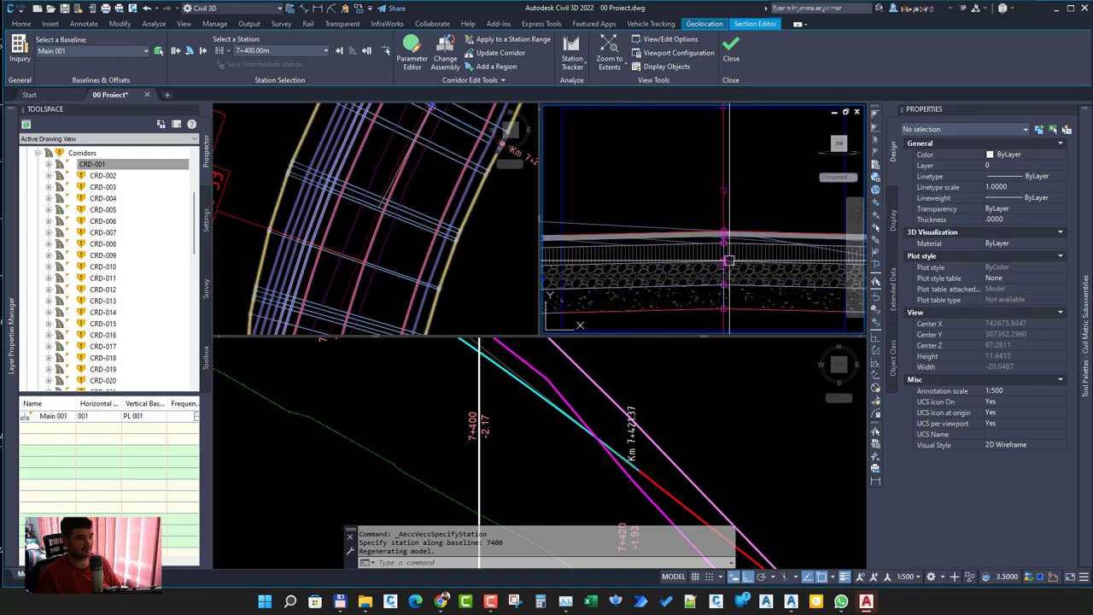
{"action": "scroll", "coordinate": [726, 263], "scroll_direction": "down", "scroll_amount": 2}
{"action": "scroll", "coordinate": [721, 266], "scroll_direction": "down", "scroll_amount": 2}
{"action": "scroll", "coordinate": [716, 269], "scroll_direction": "down", "scroll_amount": 2}
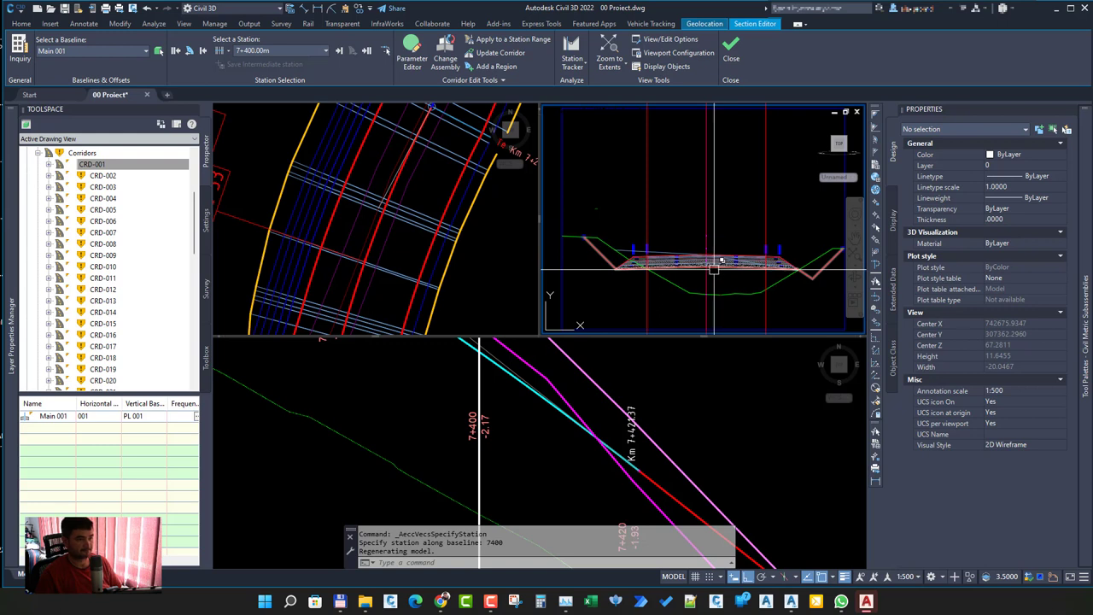
{"action": "key", "text": "Escape"}
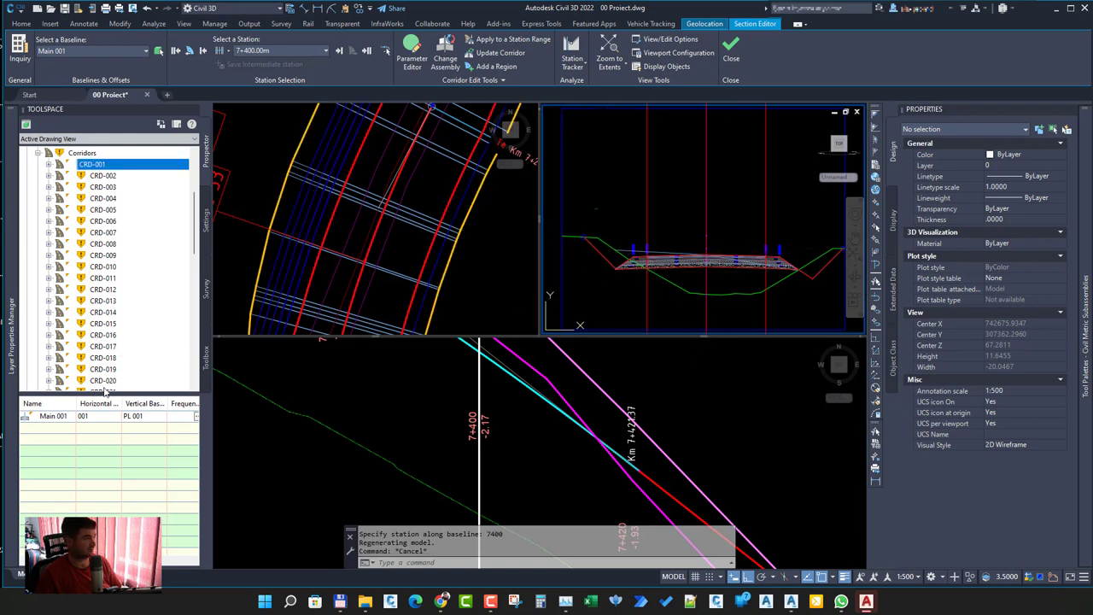
{"action": "scroll", "coordinate": [103, 250], "scroll_direction": "up", "scroll_amount": 1}
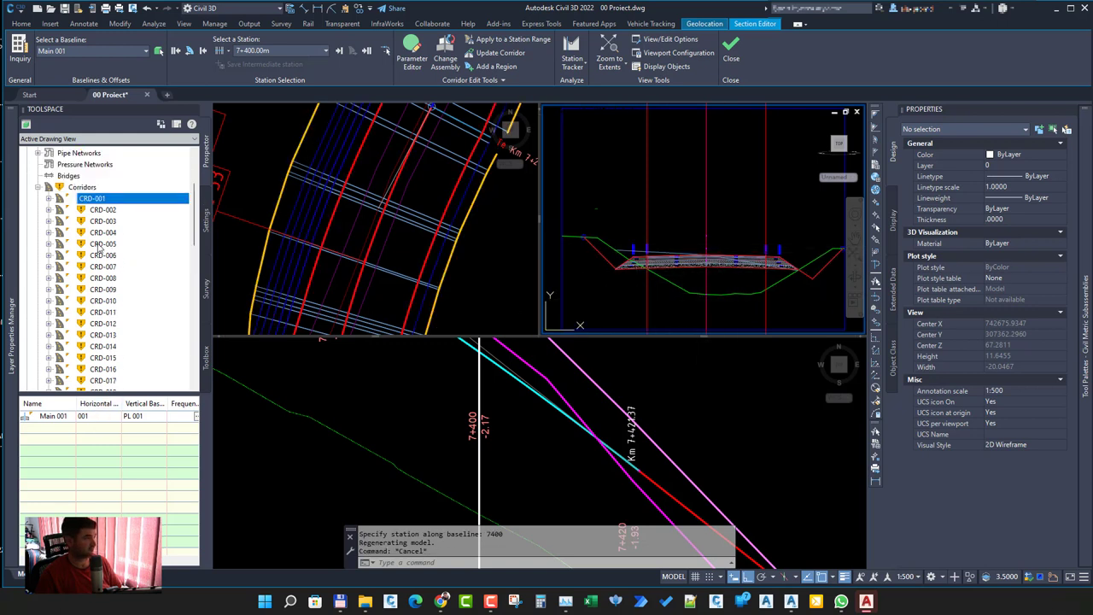
Step: Open the Construction tab of the 00 MAIN LOC assembly properties
{"action": "left_click", "coordinate": [39, 188]}
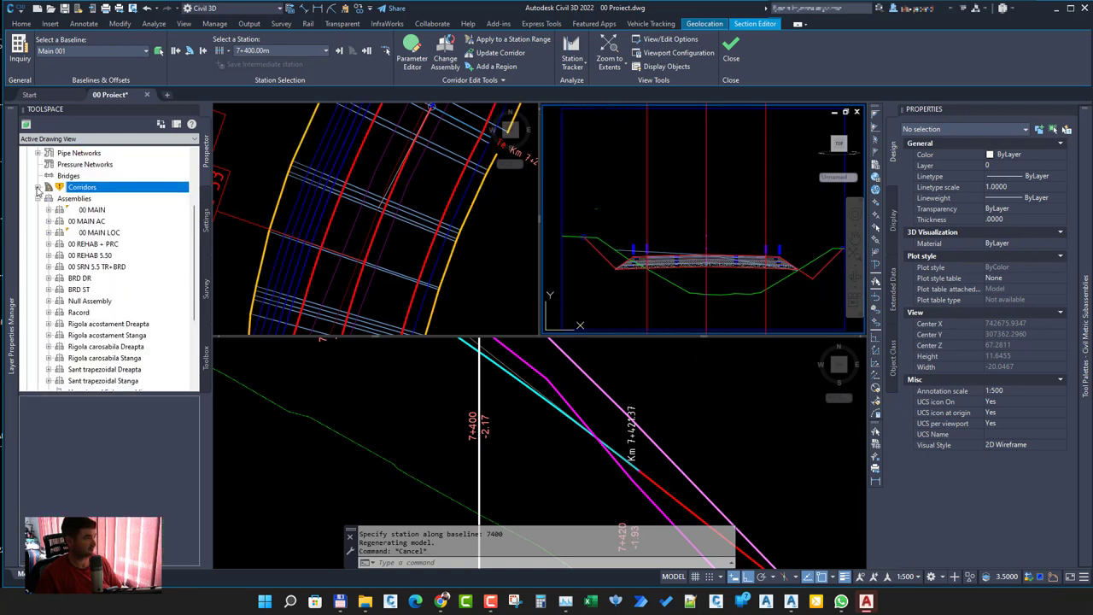
{"action": "left_click", "coordinate": [102, 221]}
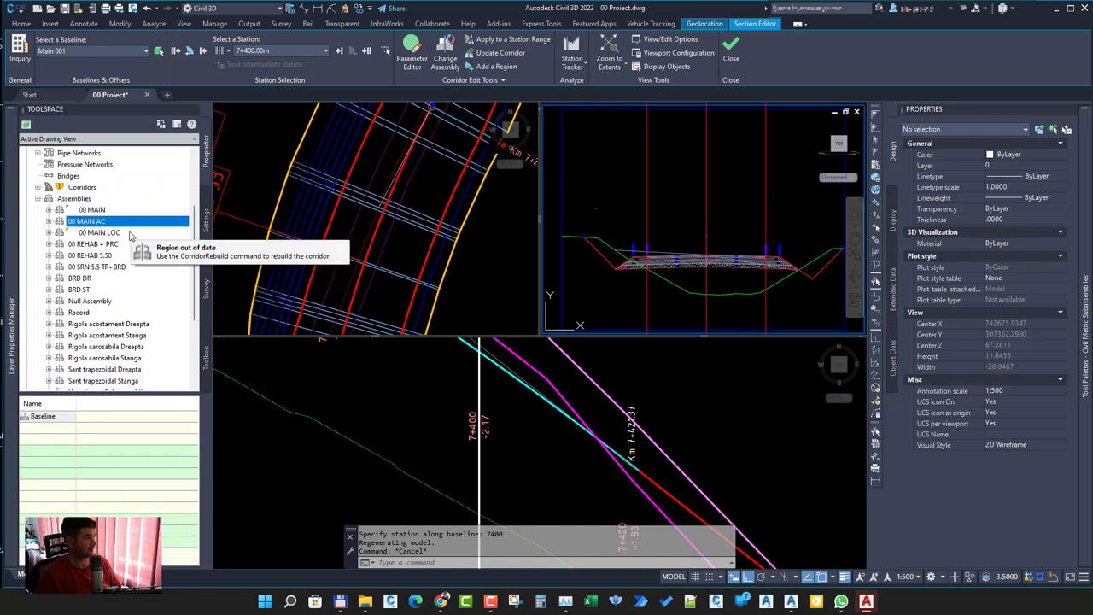
{"action": "left_click", "coordinate": [100, 232]}
{"action": "right_click", "coordinate": [130, 232]}
{"action": "left_click", "coordinate": [150, 238]}
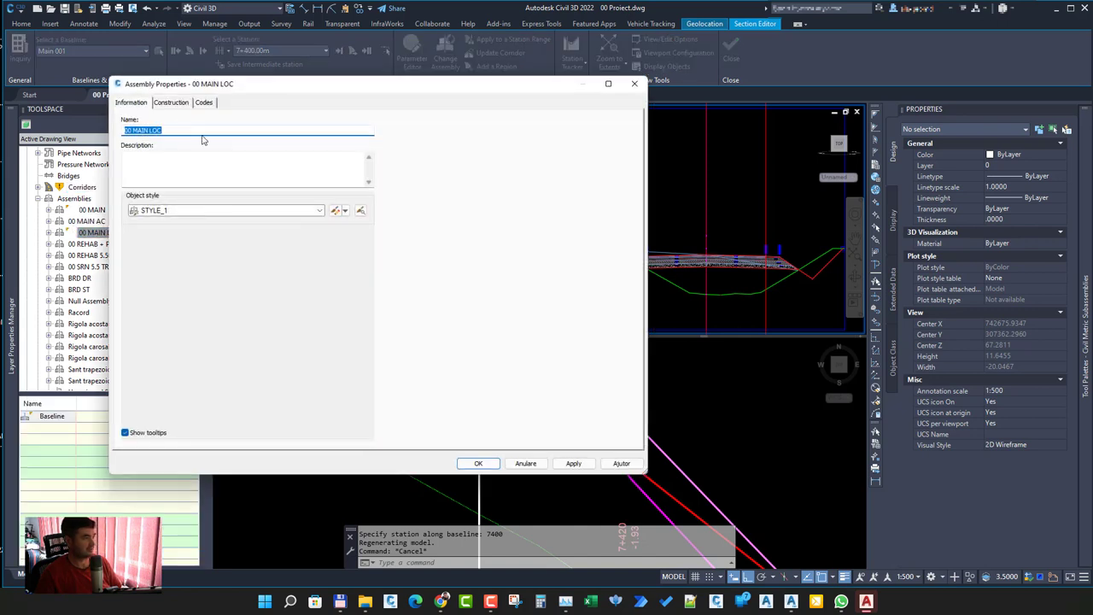
{"action": "left_click", "coordinate": [168, 105]}
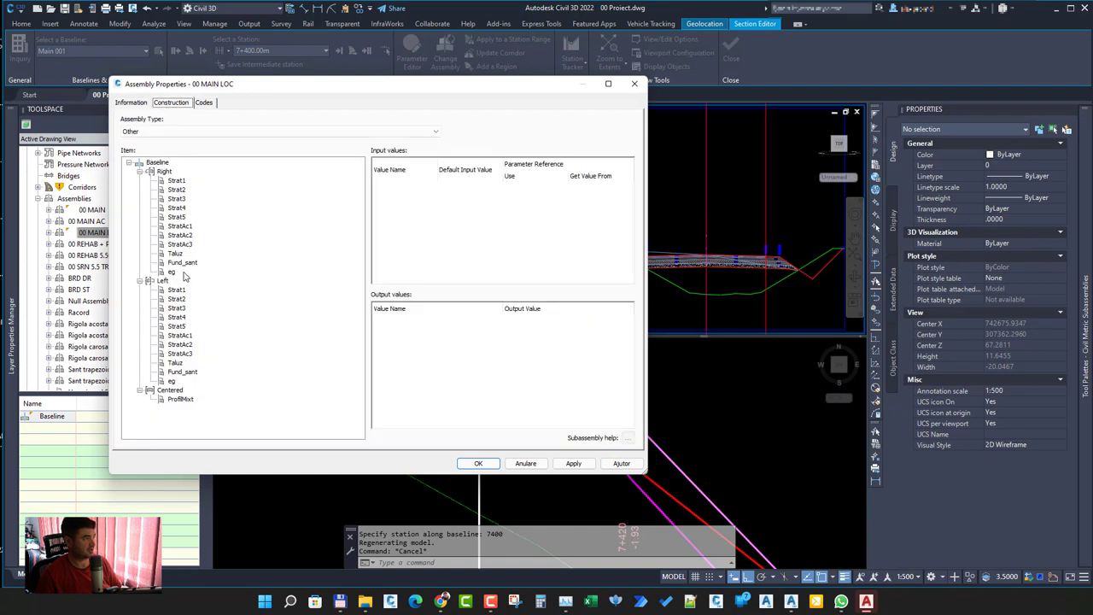
Step: Change the ProfilMixt Semi Latime from 5.0000m to 6.0000m and apply it
{"action": "left_click", "coordinate": [182, 399]}
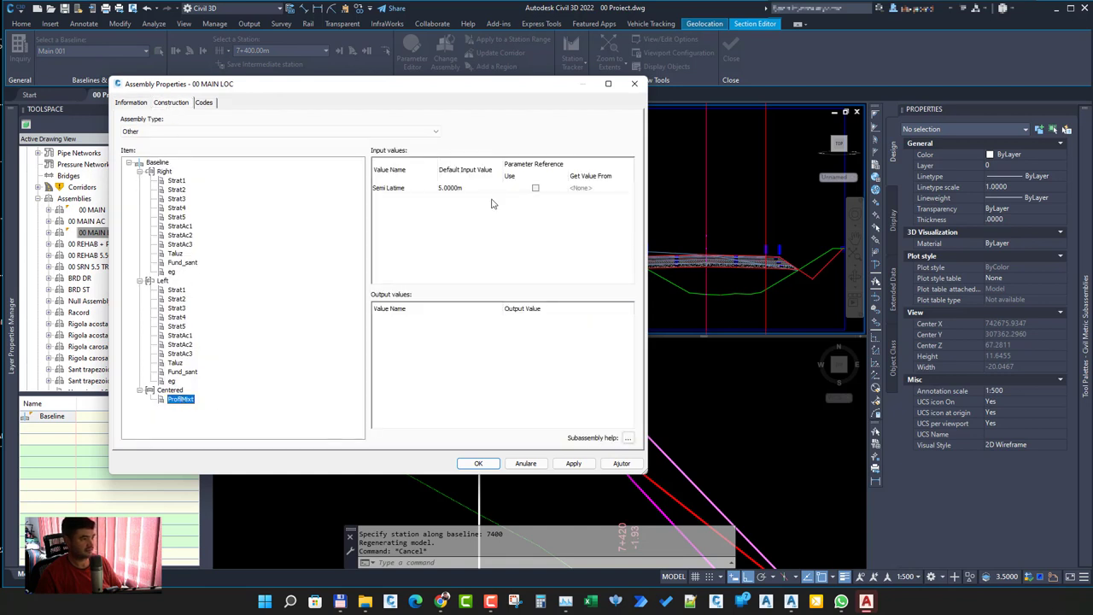
{"action": "left_click", "coordinate": [452, 190]}
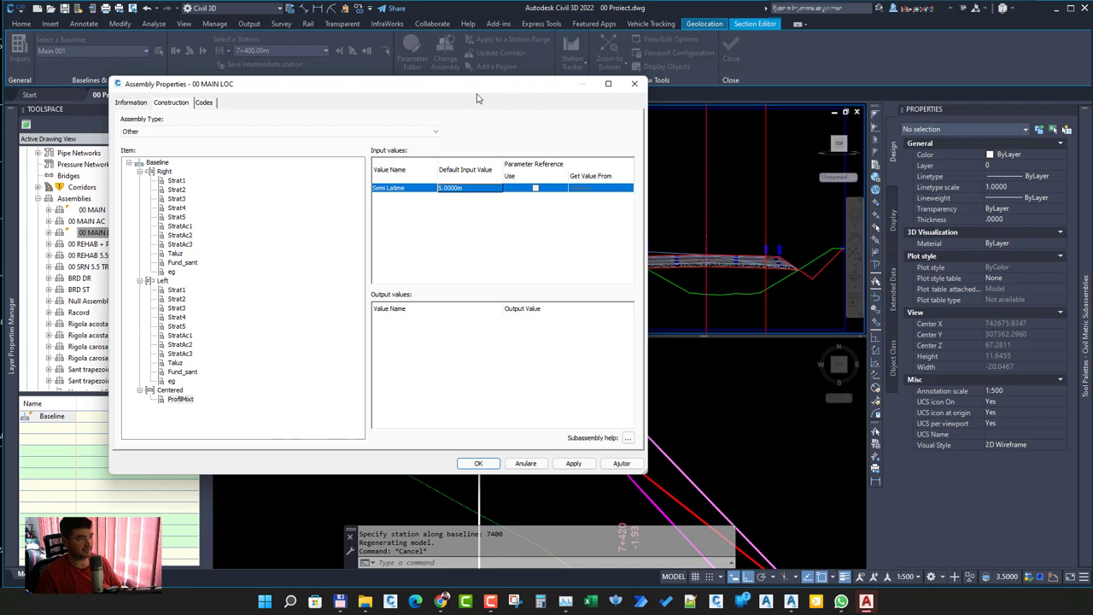
{"action": "mouse_move", "coordinate": [477, 97]}
{"action": "left_mouse_down"}
{"action": "mouse_move", "coordinate": [309, 117]}
{"action": "mouse_move", "coordinate": [412, 118]}
{"action": "left_mouse_up"}
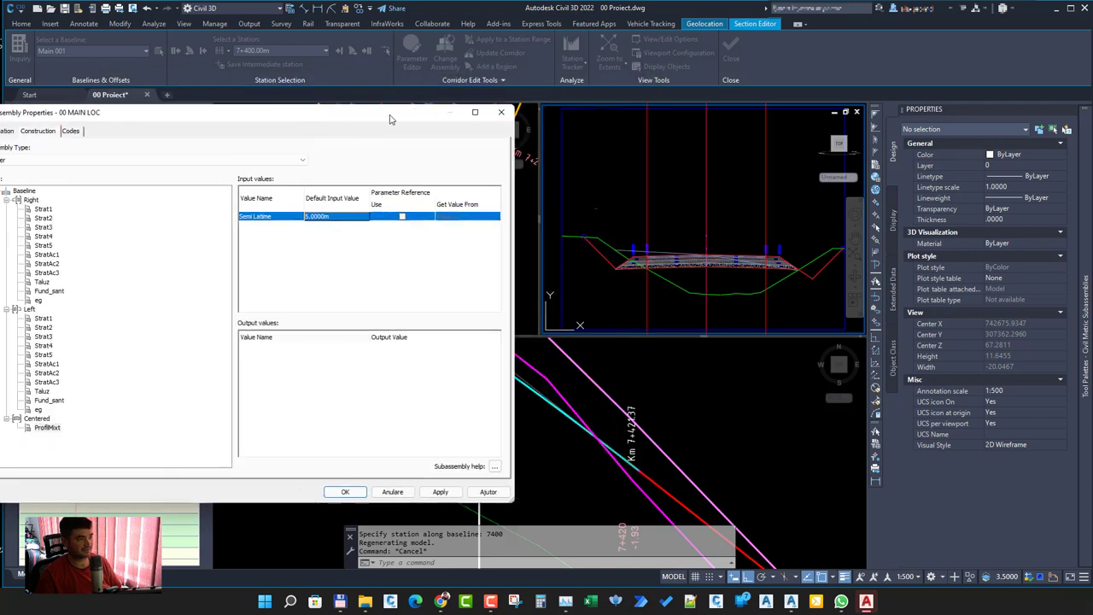
{"action": "left_click", "coordinate": [368, 218]}
{"action": "type", "text": "6"}
{"action": "key", "text": "Return"}
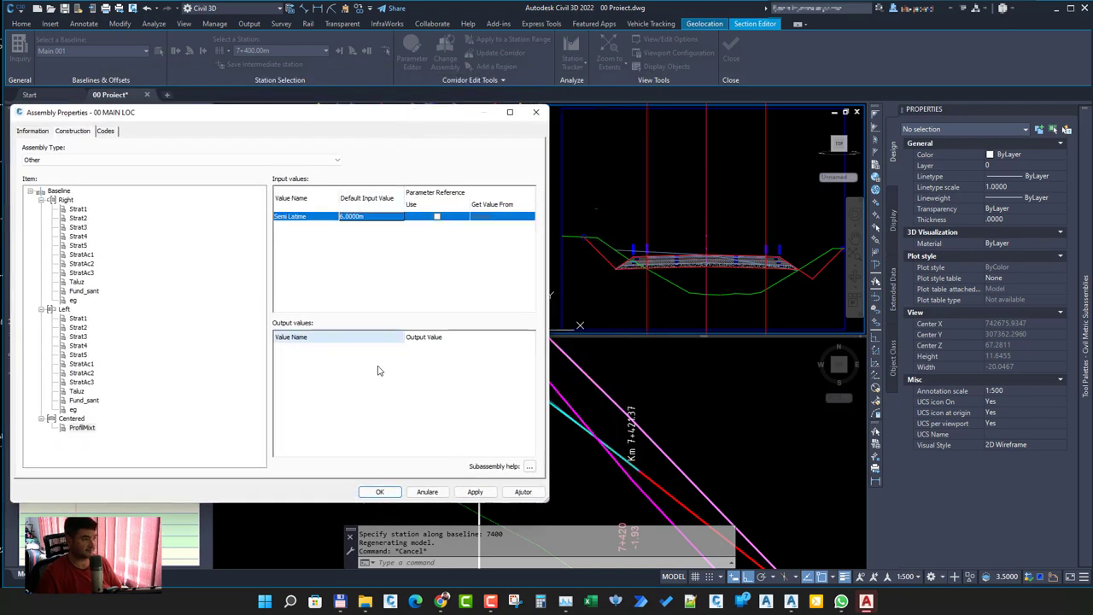
{"action": "left_click", "coordinate": [475, 493]}
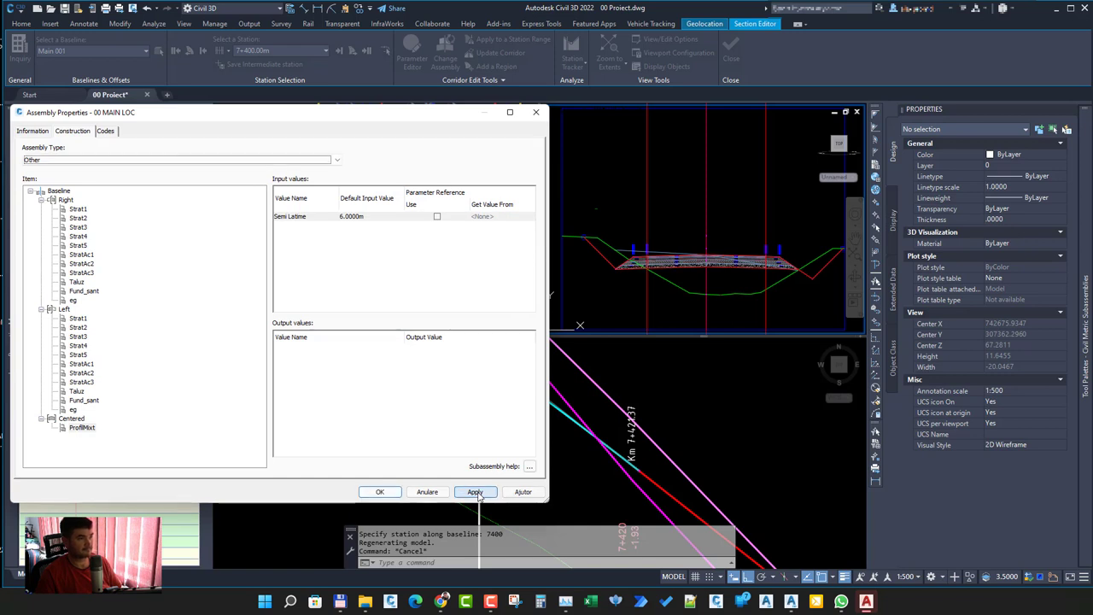
{"action": "left_click", "coordinate": [380, 492]}
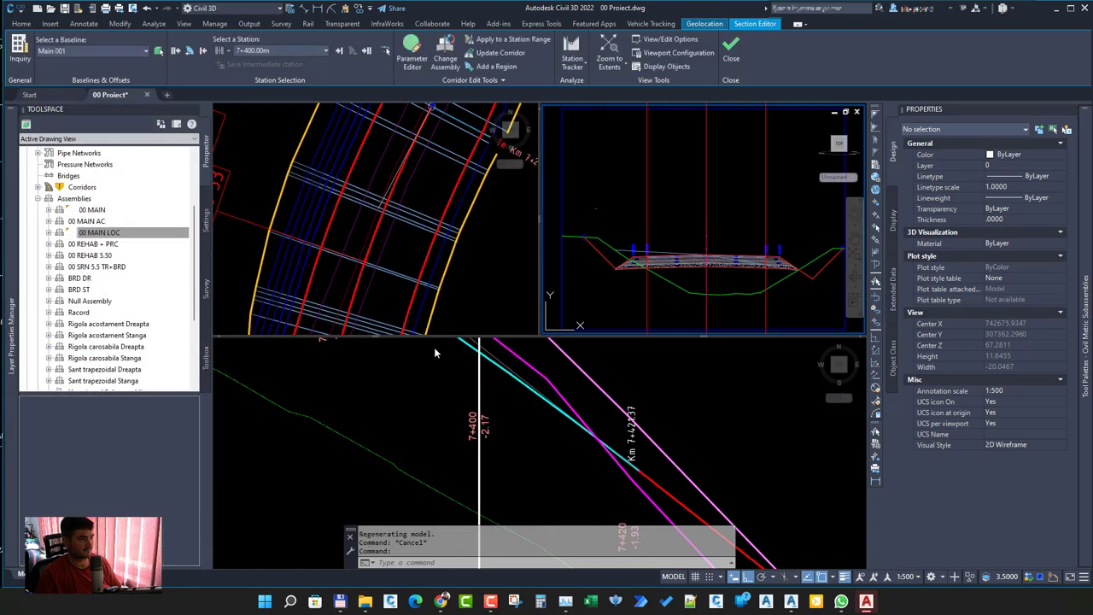
Step: Rebuild corridor CRD-001 from the Prospector Corridors list, then scroll down to the assemblies
{"action": "left_click", "coordinate": [171, 232]}
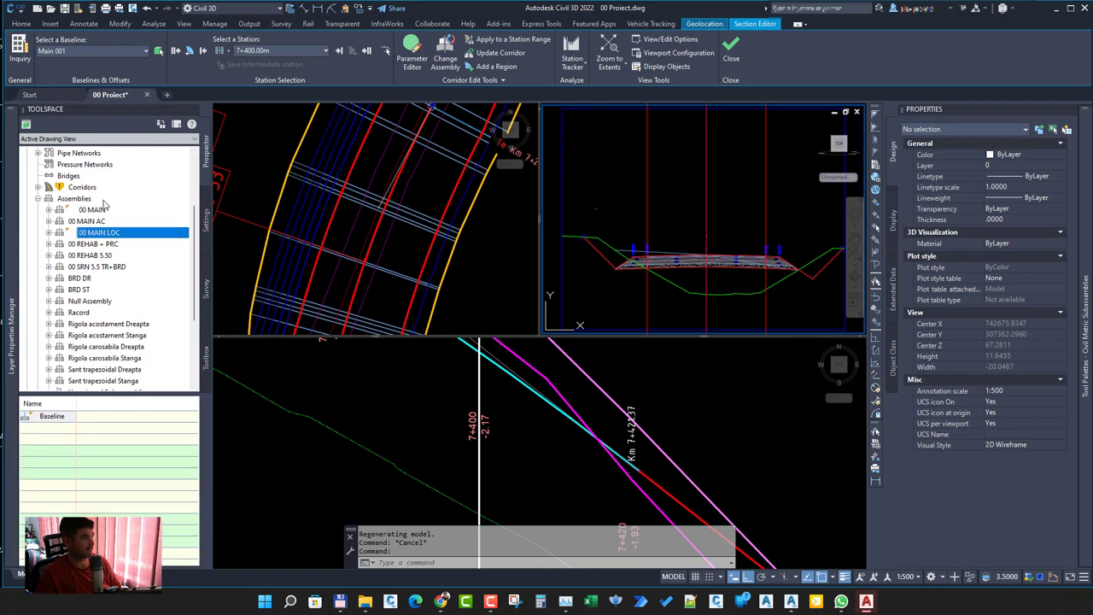
{"action": "left_click", "coordinate": [37, 187]}
{"action": "right_click", "coordinate": [108, 164]}
{"action": "left_click", "coordinate": [160, 202]}
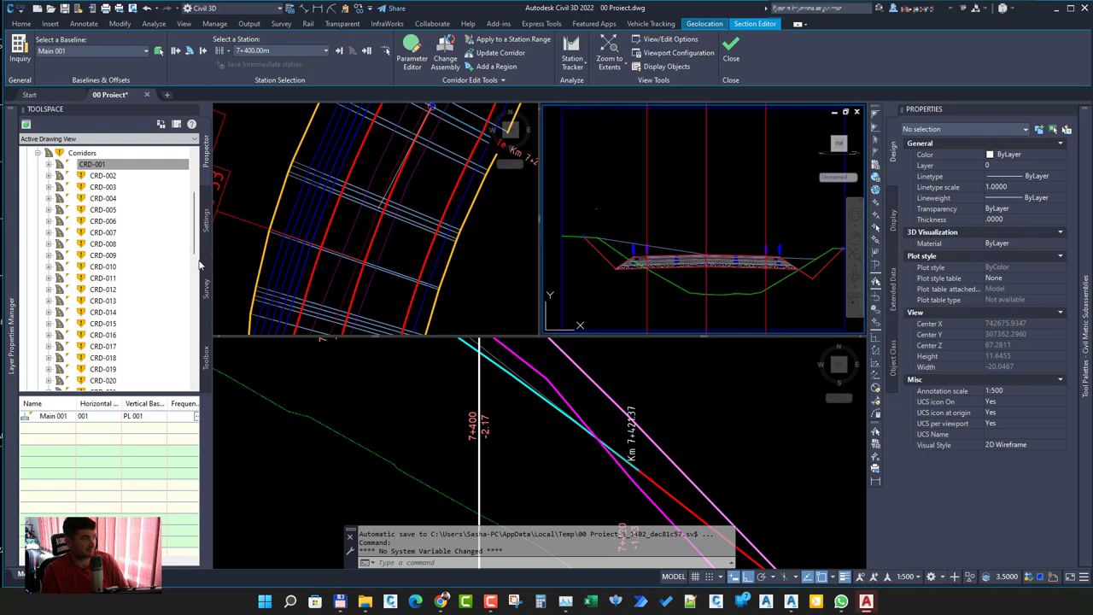
{"action": "scroll", "coordinate": [137, 286], "scroll_direction": "down", "scroll_amount": 4}
{"action": "scroll", "coordinate": [137, 286], "scroll_direction": "down", "scroll_amount": 4}
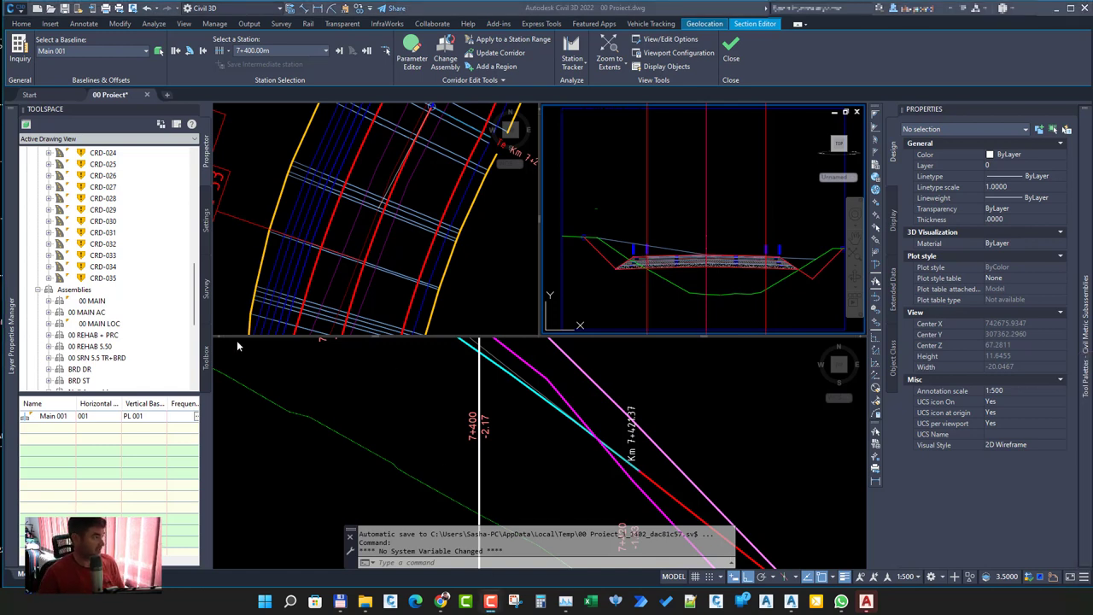
Step: Edit the ProfilMixt Semi Latime default input in 00 MAIN LOC's properties and confirm with OK
{"action": "right_click", "coordinate": [120, 325]}
{"action": "left_click", "coordinate": [145, 330]}
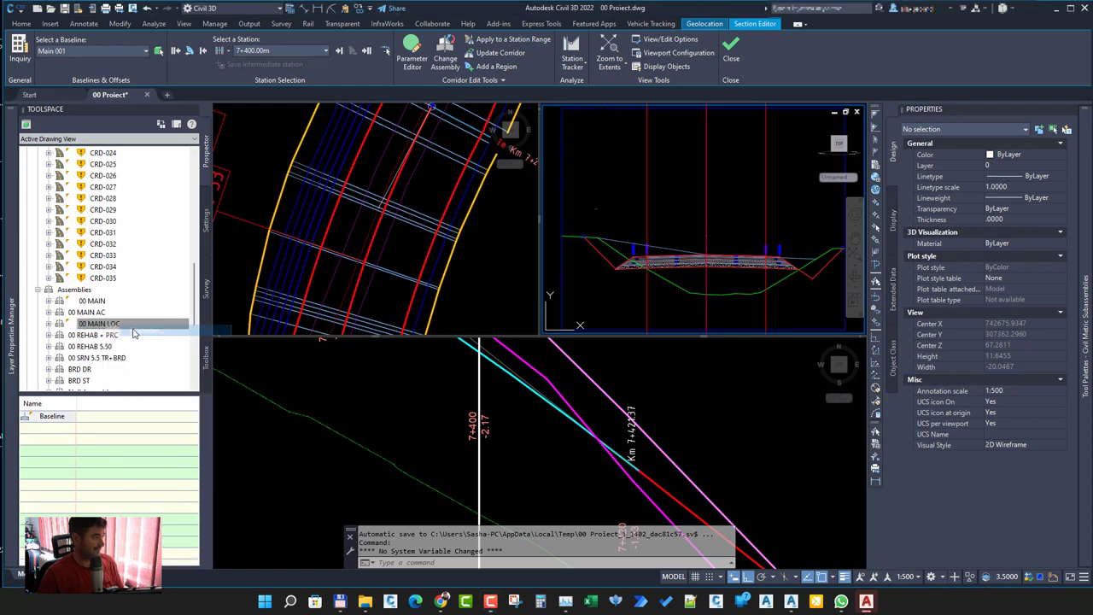
{"action": "left_click", "coordinate": [75, 132]}
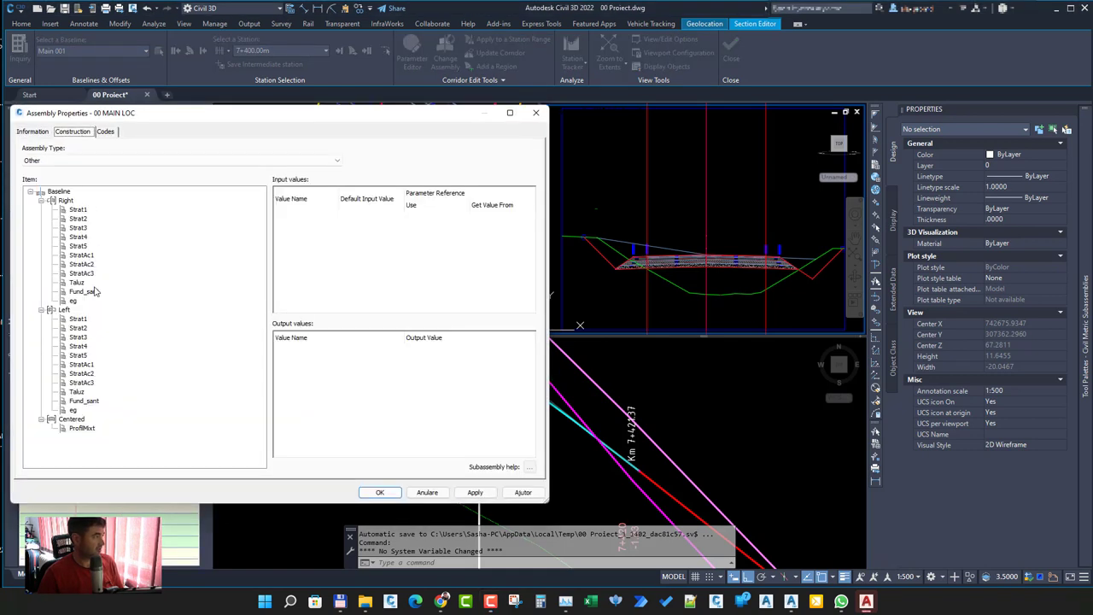
{"action": "left_click", "coordinate": [82, 428]}
{"action": "left_click", "coordinate": [385, 234]}
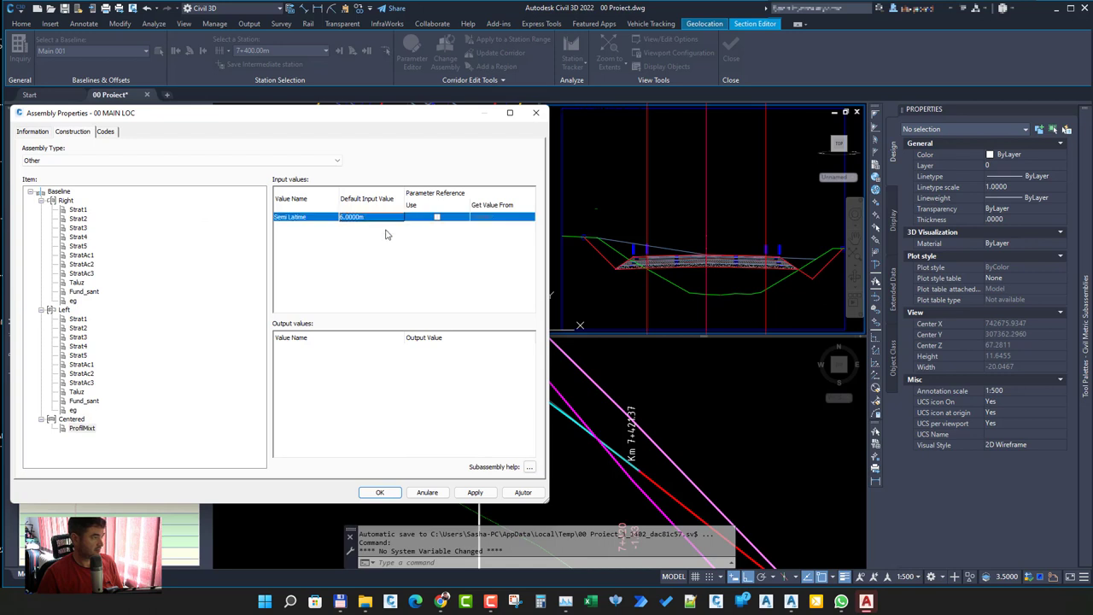
{"action": "left_click", "coordinate": [373, 218]}
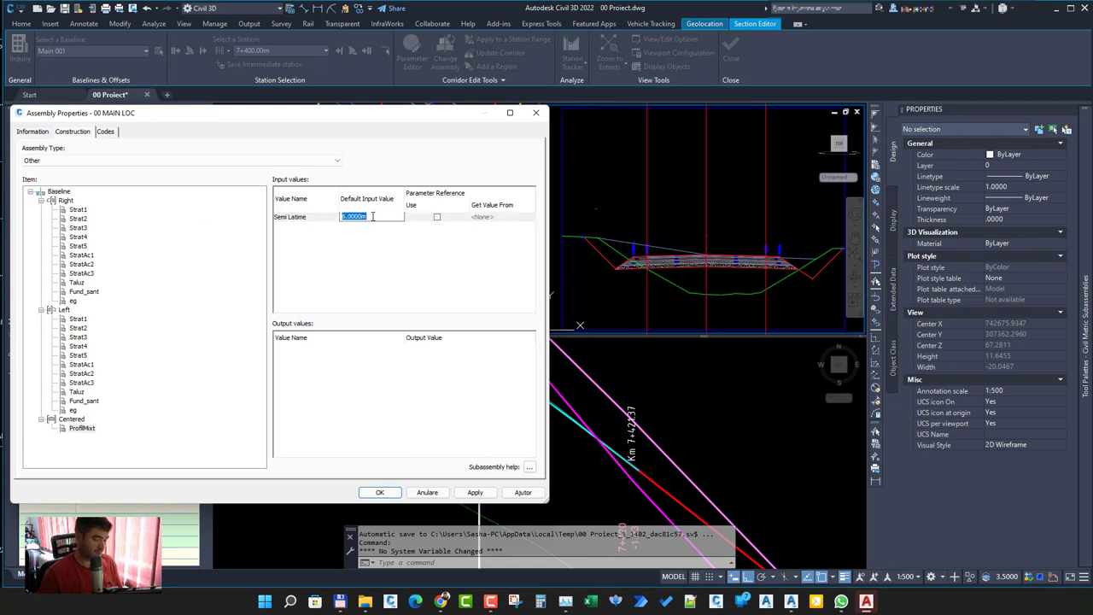
{"action": "key", "text": "Return"}
{"action": "left_click", "coordinate": [380, 492]}
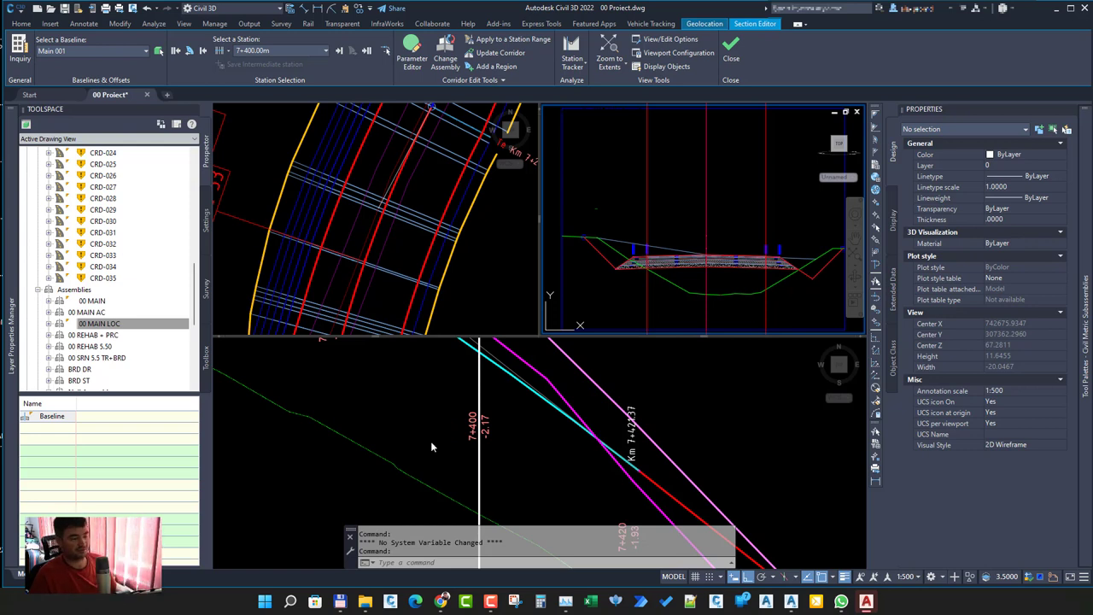
Step: Rebuild corridor CRD-001 so it picks up the 6.0000m half-width
{"action": "left_click", "coordinate": [355, 419]}
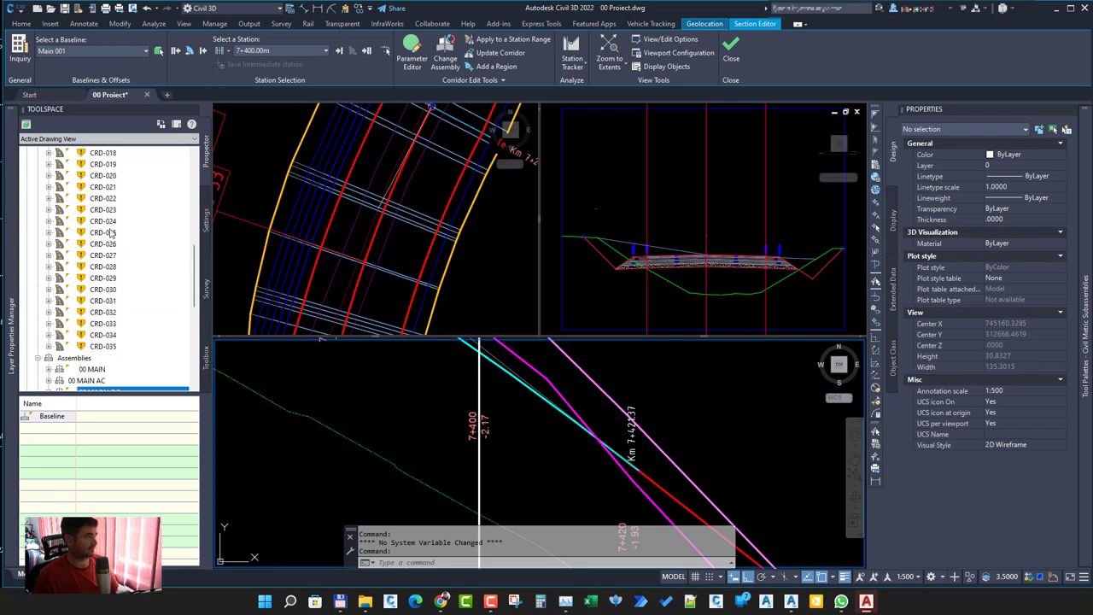
{"action": "scroll", "coordinate": [112, 233], "scroll_direction": "up", "scroll_amount": 9}
{"action": "scroll", "coordinate": [112, 233], "scroll_direction": "up", "scroll_amount": 1}
{"action": "right_click", "coordinate": [127, 232]}
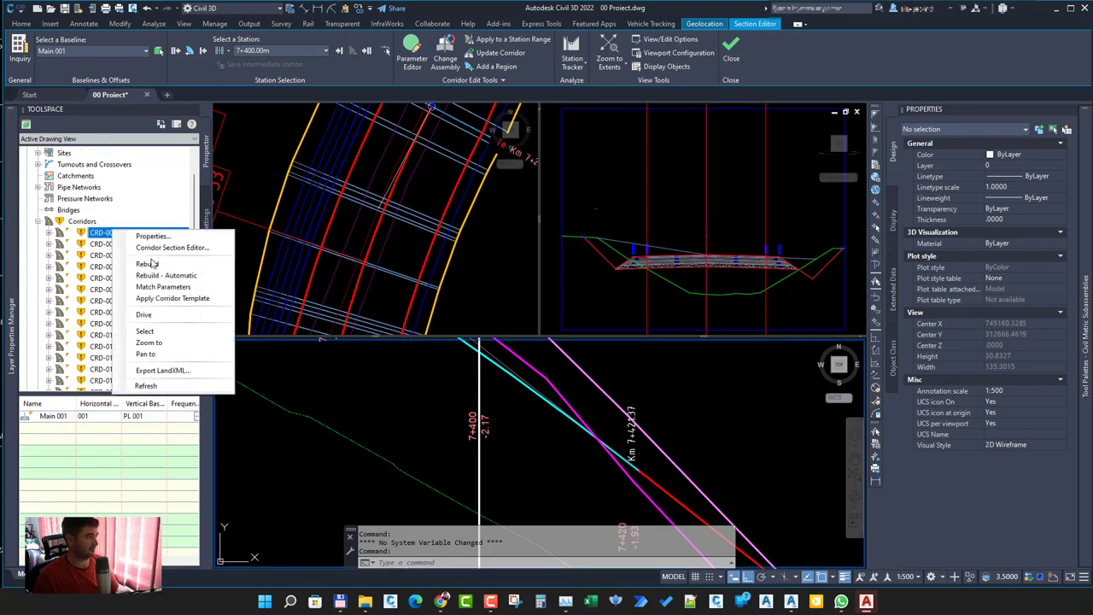
{"action": "left_click", "coordinate": [152, 264]}
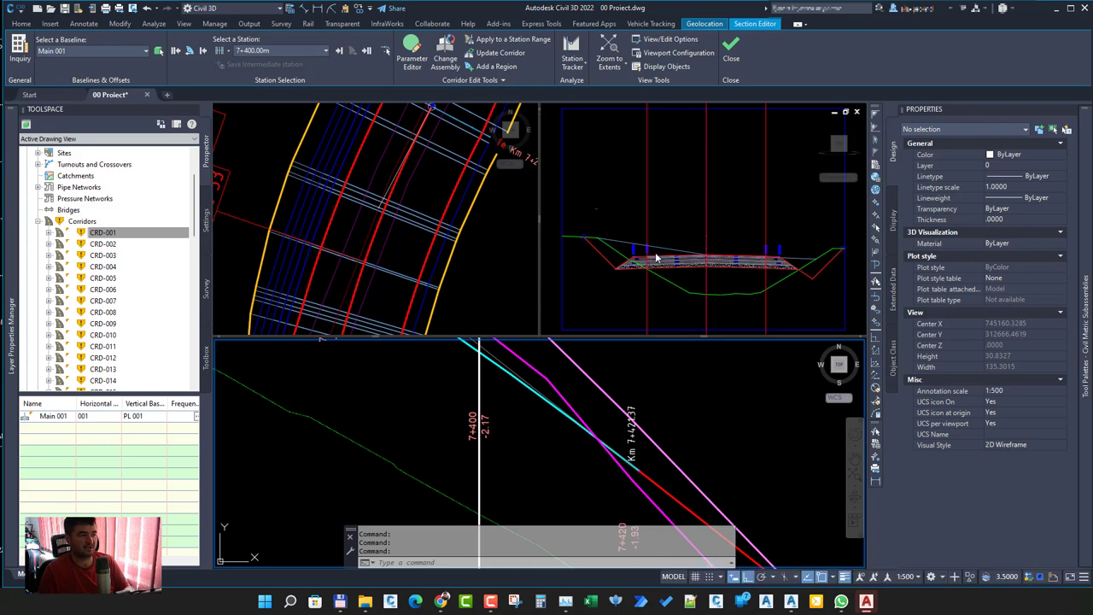
Step: Zoom the section viewport to check the widened cross-section at 7+400, then cancel
{"action": "left_click", "coordinate": [700, 250]}
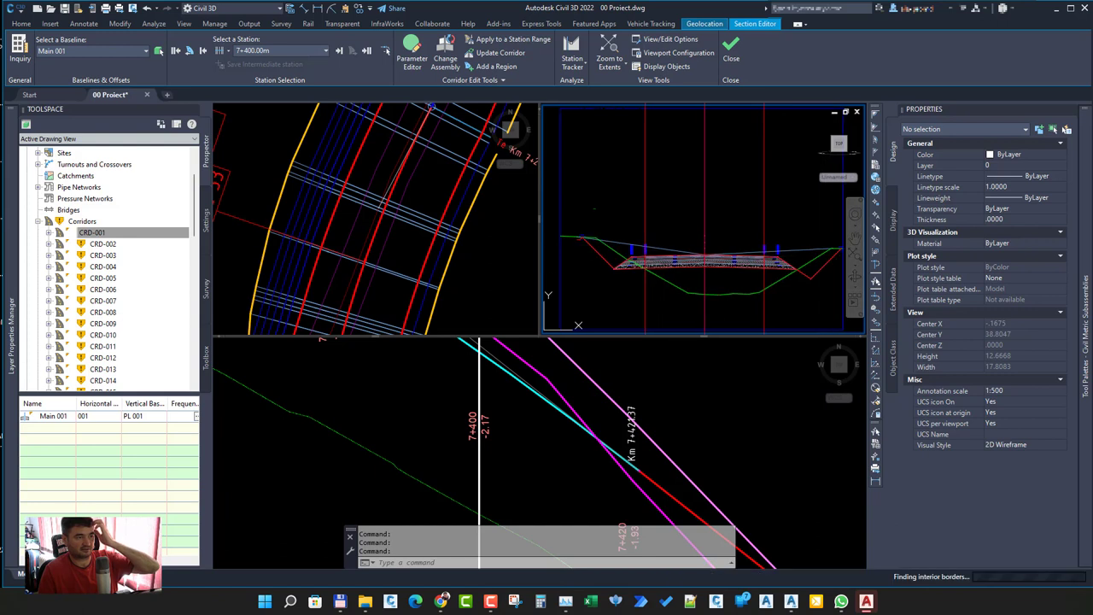
{"action": "scroll", "coordinate": [773, 229], "scroll_direction": "up", "scroll_amount": 5}
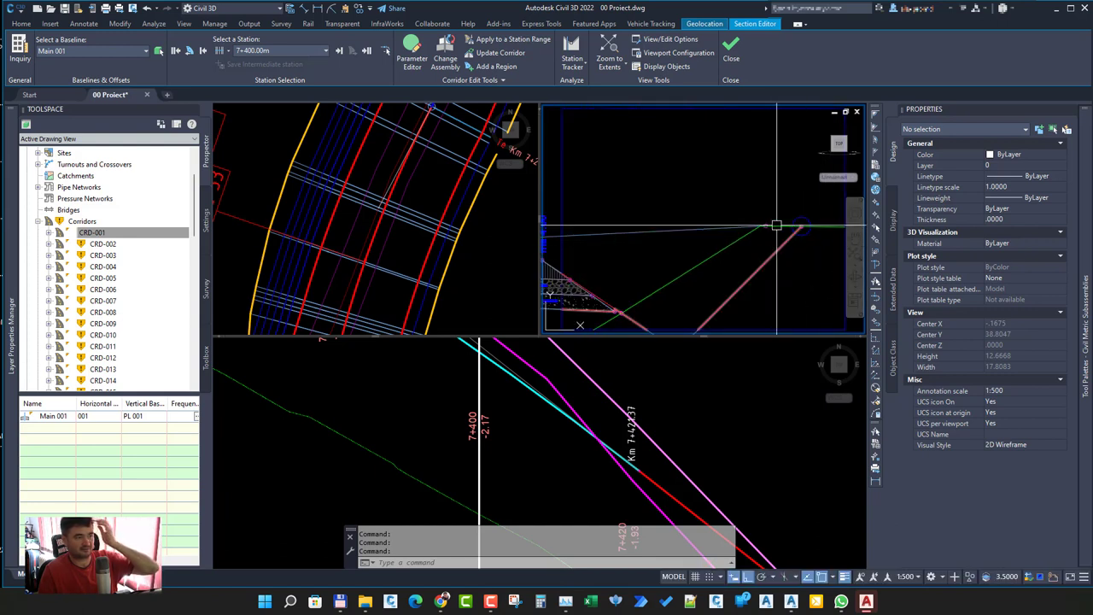
{"action": "scroll", "coordinate": [784, 231], "scroll_direction": "down", "scroll_amount": 3}
{"action": "scroll", "coordinate": [739, 236], "scroll_direction": "down", "scroll_amount": 2}
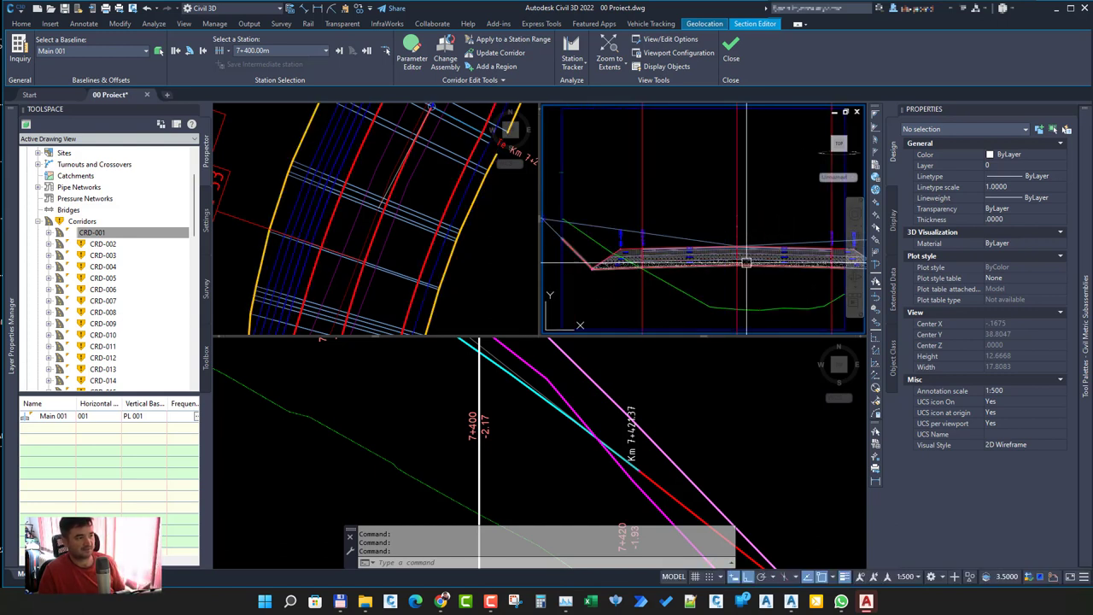
{"action": "scroll", "coordinate": [743, 257], "scroll_direction": "down", "scroll_amount": 3}
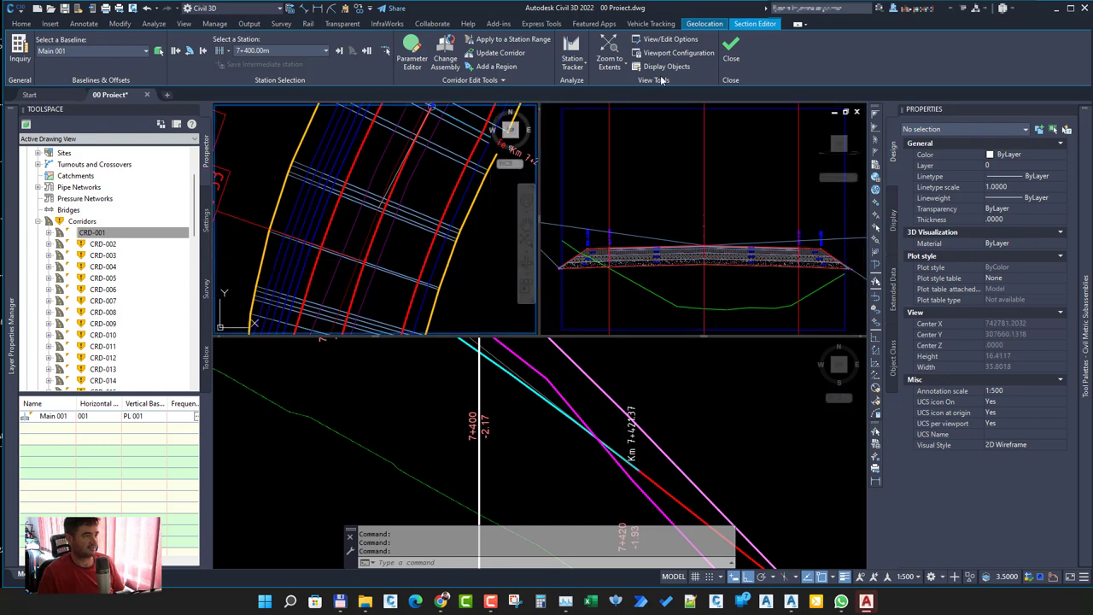
{"action": "key", "text": "Escape"}
Step: Start Profile from Corridor on CRD-001, then cancel the first feature line choice
{"action": "left_click", "coordinate": [731, 58]}
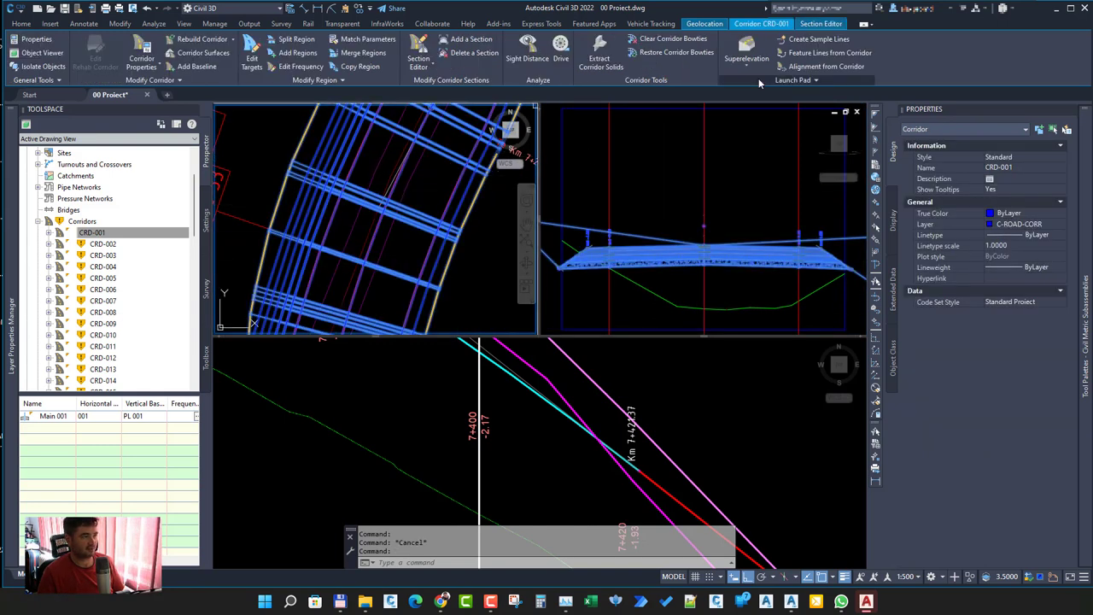
{"action": "left_click", "coordinate": [800, 85]}
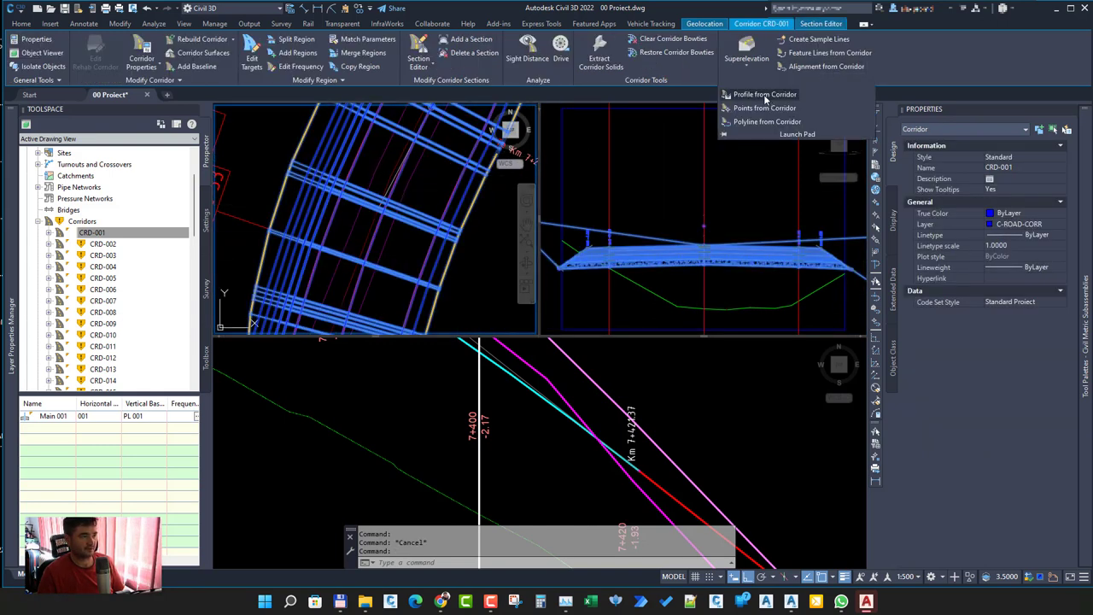
{"action": "left_click", "coordinate": [764, 95]}
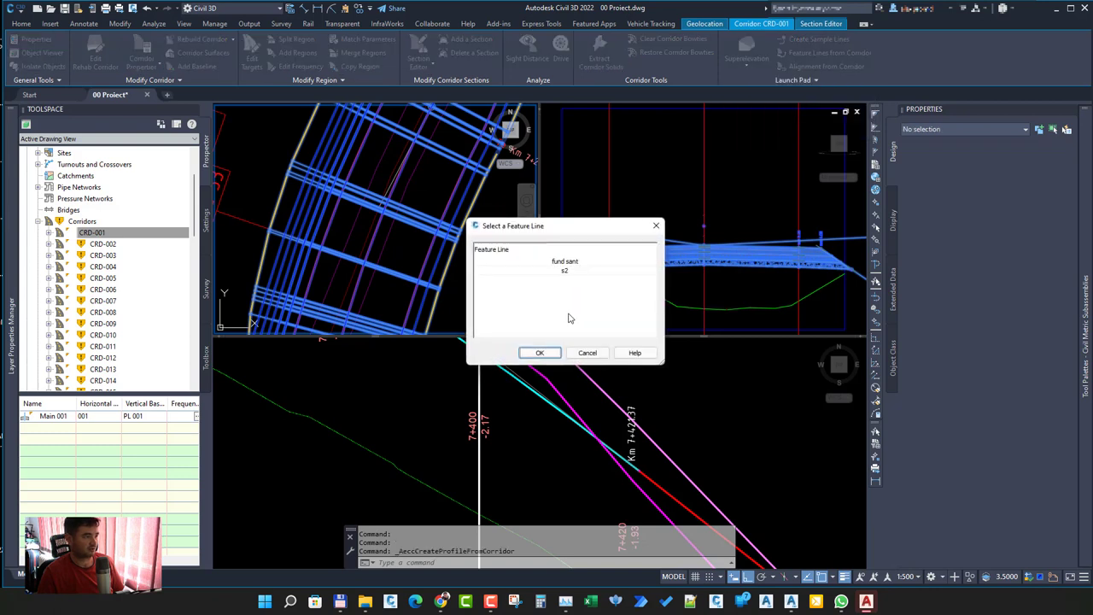
{"action": "left_click", "coordinate": [586, 353]}
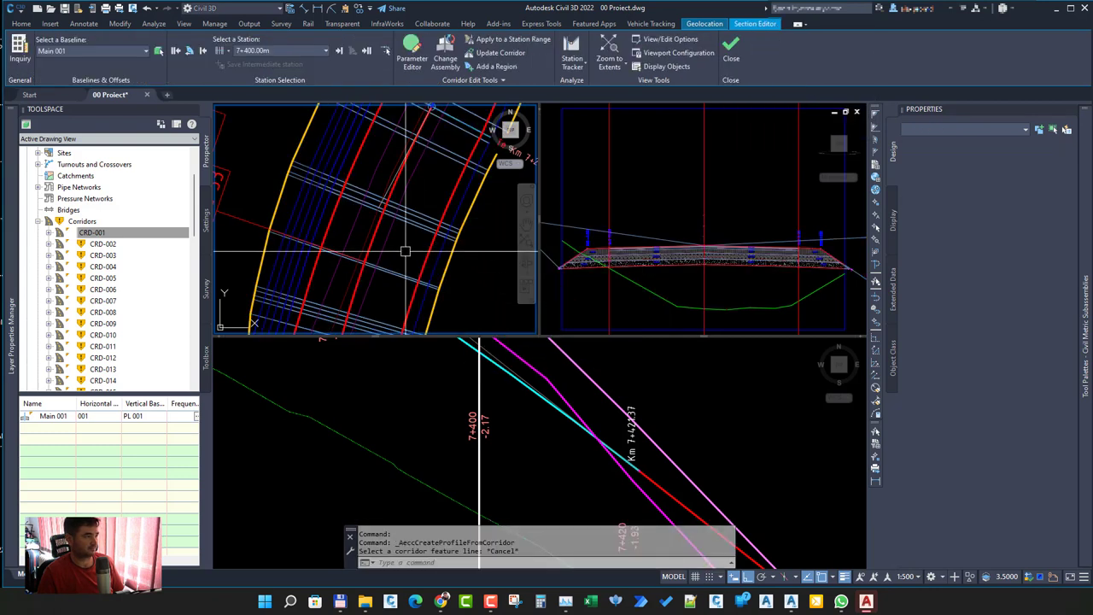
Step: Pick the ProfMixt feature line via selection cycling and create profile CRD-001ProfMixt (20)
{"action": "scroll", "coordinate": [378, 214], "scroll_direction": "up", "scroll_amount": 3}
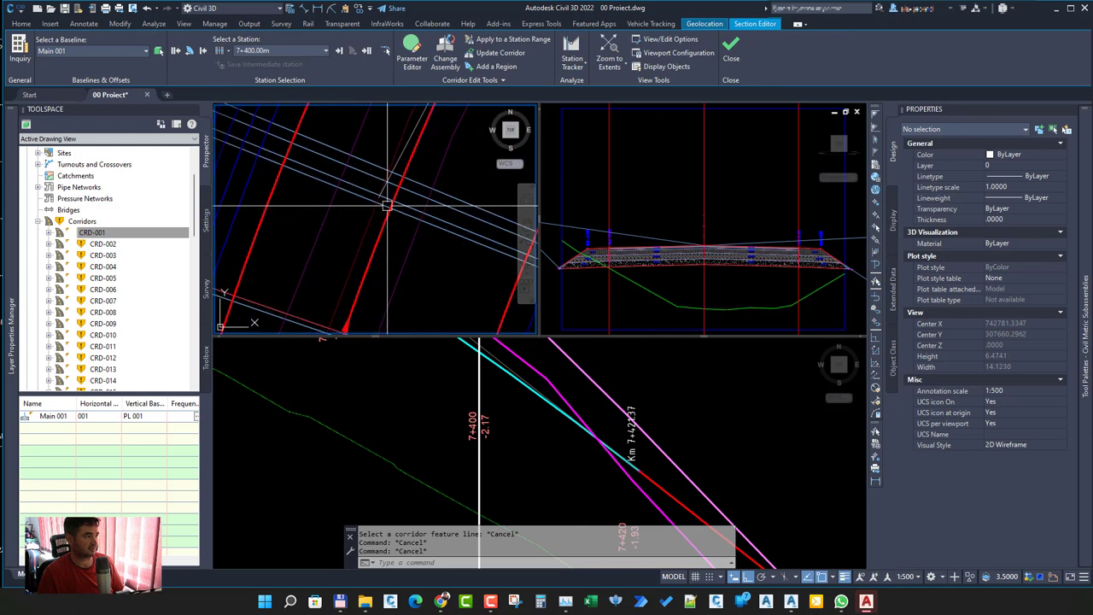
{"action": "left_click", "coordinate": [406, 205]}
{"action": "left_click", "coordinate": [783, 81]}
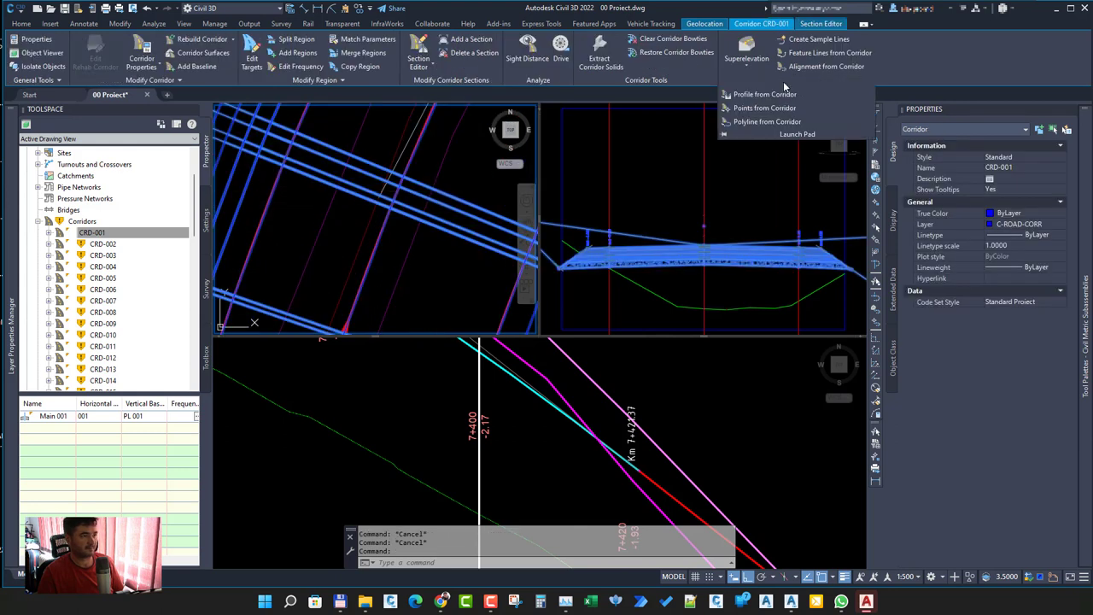
{"action": "left_click", "coordinate": [769, 95]}
{"action": "left_click", "coordinate": [379, 250]}
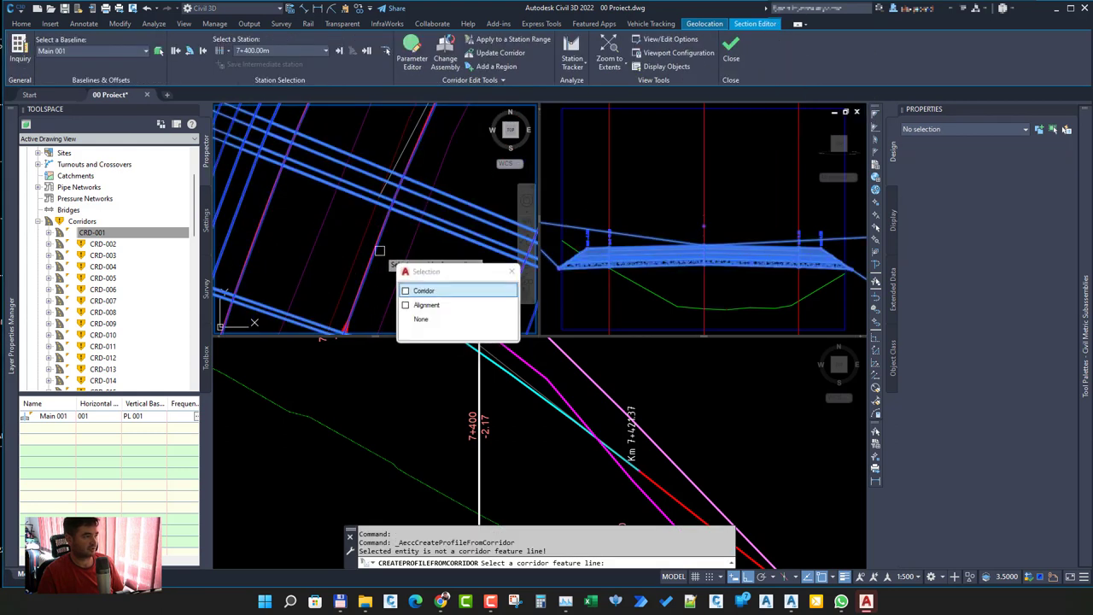
{"action": "left_click", "coordinate": [423, 291]}
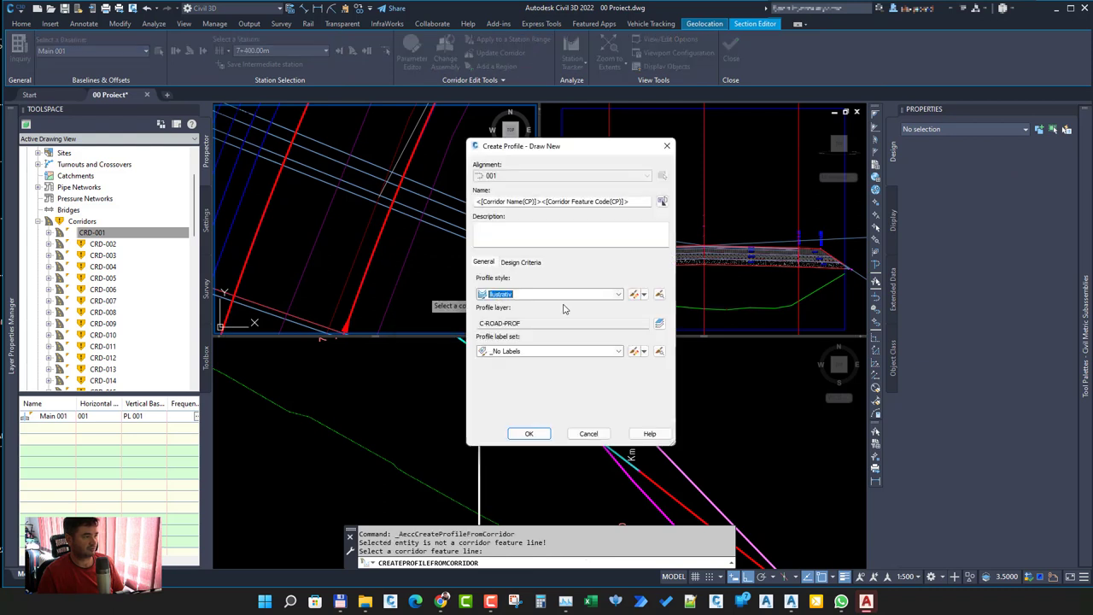
{"action": "left_click", "coordinate": [528, 433]}
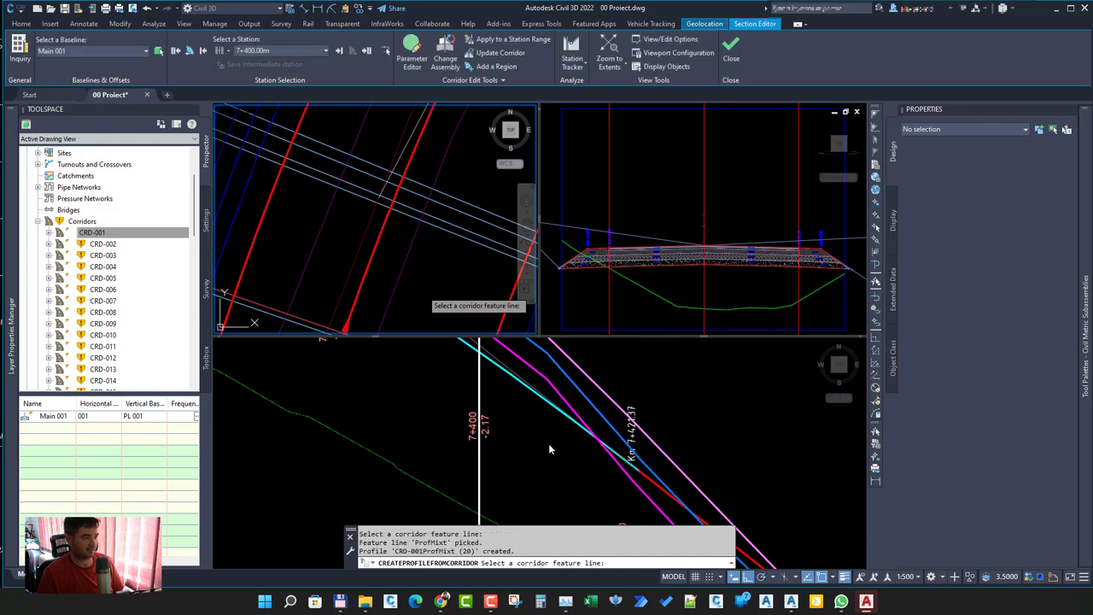
{"action": "key", "text": "Escape"}
{"action": "key", "text": "Escape"}
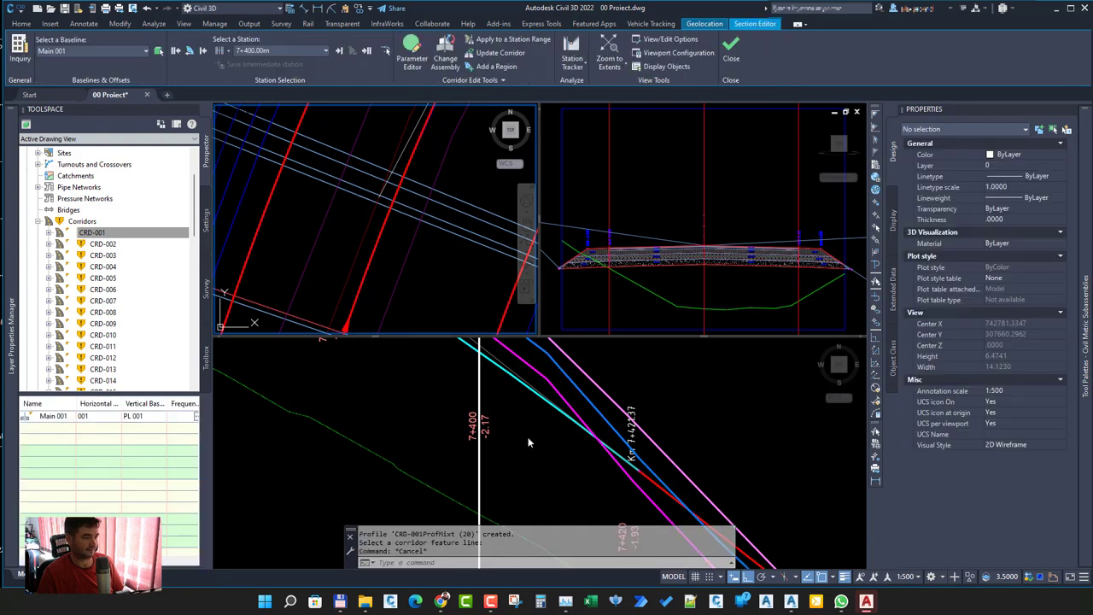
{"action": "left_click", "coordinate": [527, 437]}
Step: Erase two selected profile lines from the profile view with E
{"action": "left_click", "coordinate": [636, 482]}
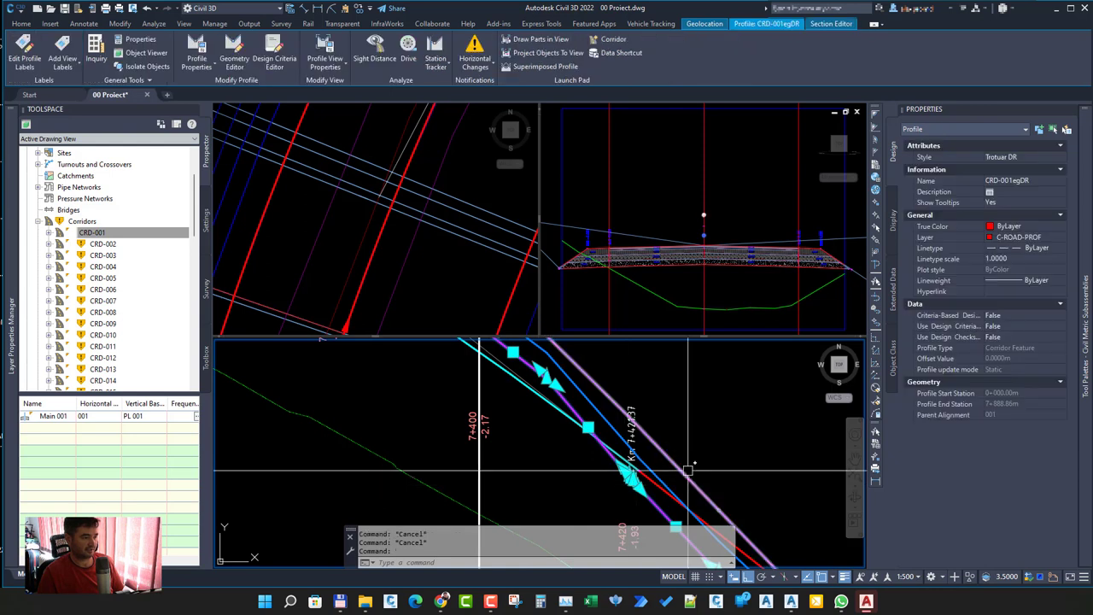
{"action": "left_click", "coordinate": [653, 465]}
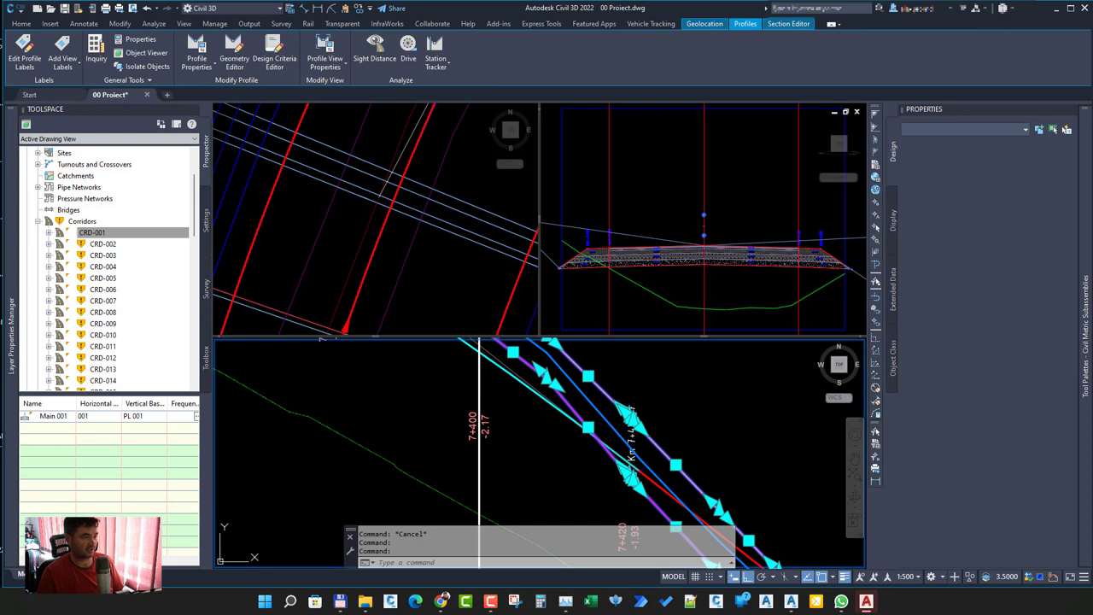
{"action": "type", "text": "e"}
{"action": "key", "text": "Return"}
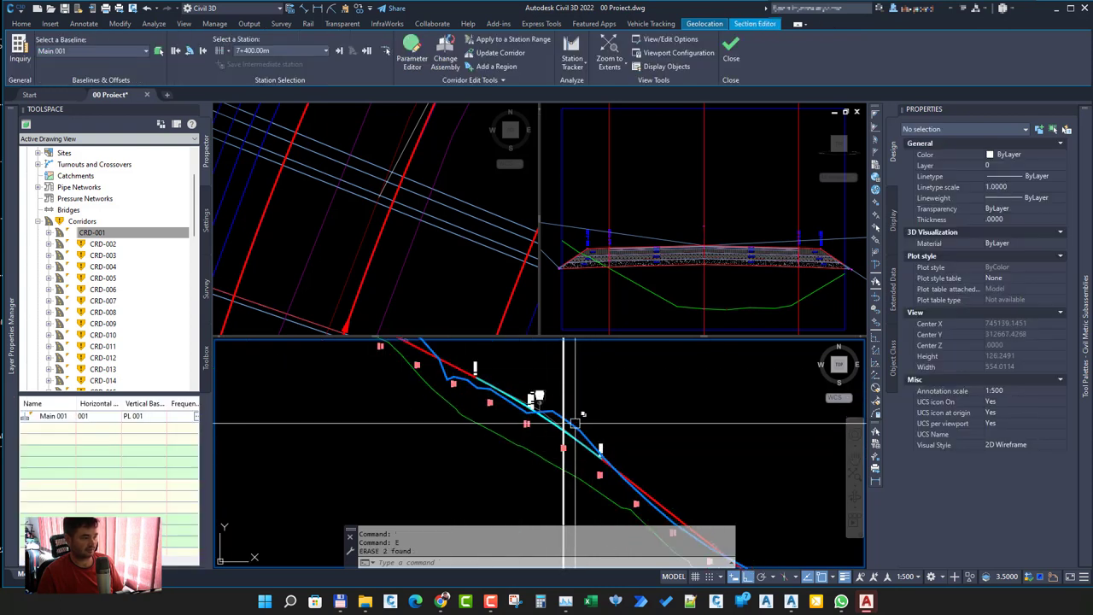
Step: Pan and zoom the profile view onto the vertical curve label near Km 7+557
{"action": "scroll", "coordinate": [525, 419], "scroll_direction": "up", "scroll_amount": 4}
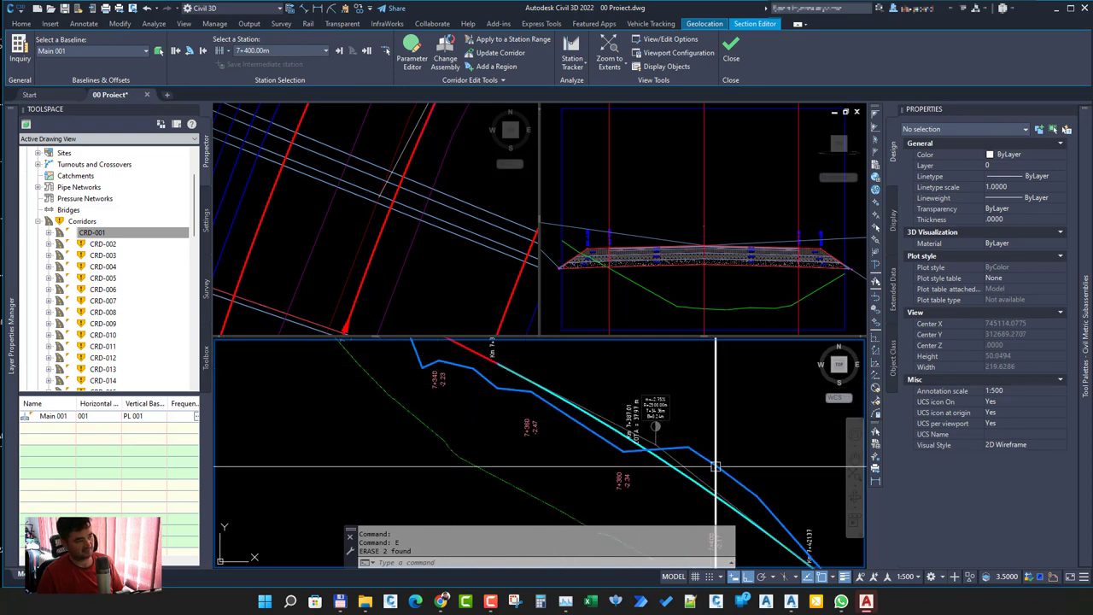
{"action": "scroll", "coordinate": [733, 477], "scroll_direction": "down", "scroll_amount": 4}
{"action": "scroll", "coordinate": [733, 477], "scroll_direction": "down", "scroll_amount": 3}
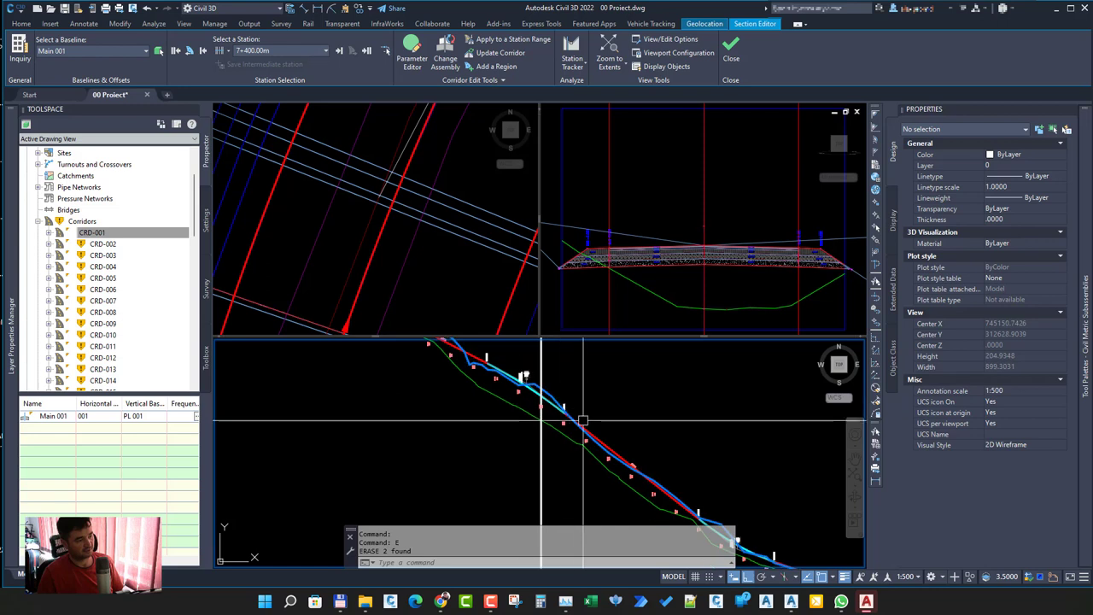
{"action": "middle_click_drag", "start_coordinate": [634, 475], "coordinate": [504, 360]}
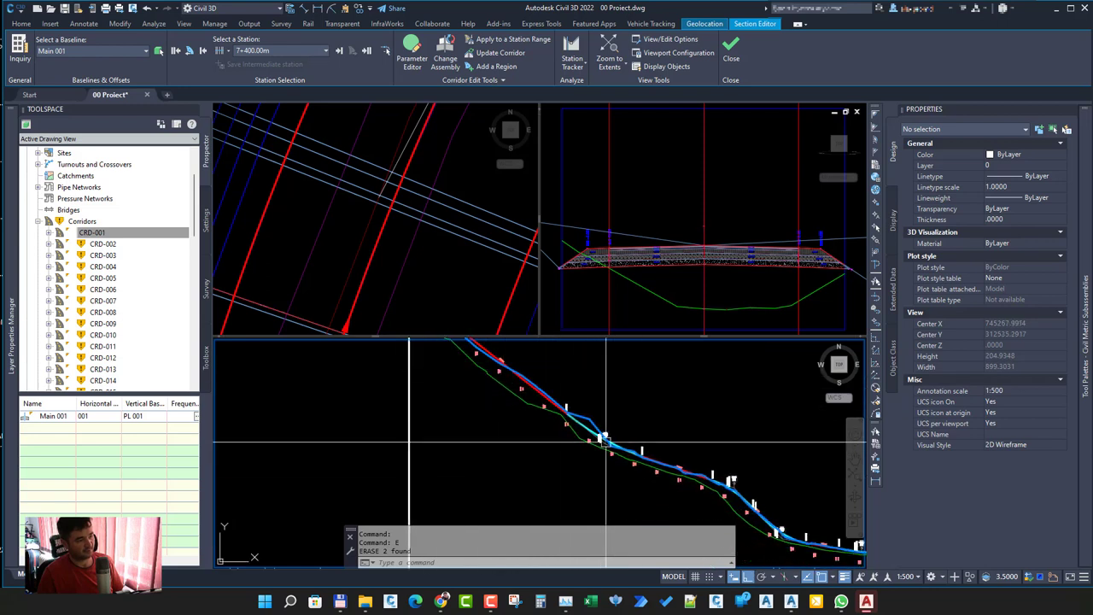
{"action": "scroll", "coordinate": [665, 466], "scroll_direction": "up", "scroll_amount": 3}
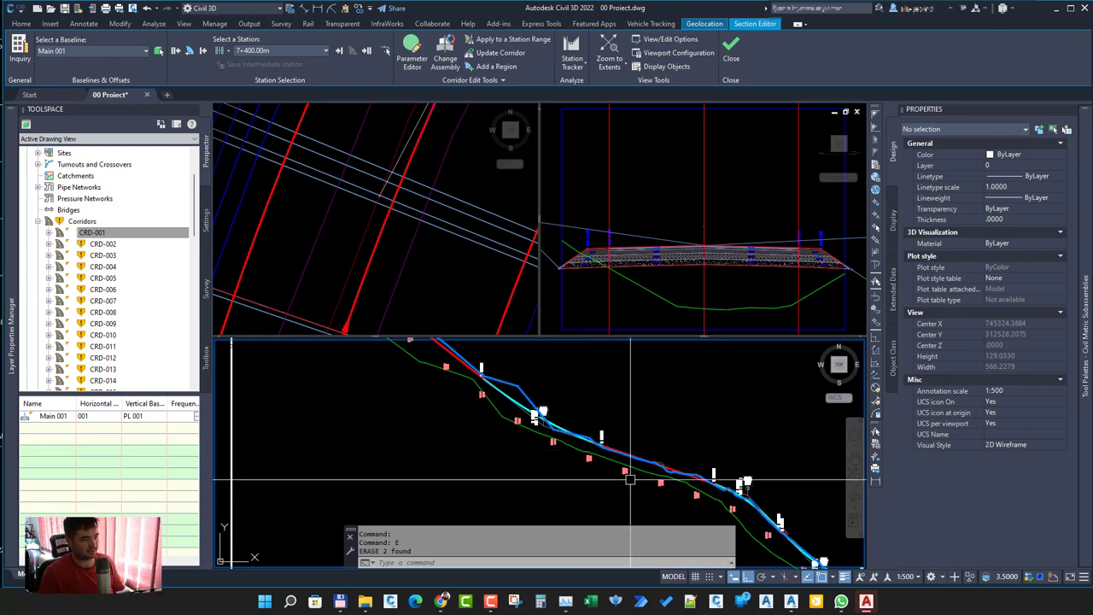
{"action": "mouse_move", "coordinate": [612, 451]}
{"action": "middle_mouse_down"}
{"action": "mouse_move", "coordinate": [542, 397]}
{"action": "mouse_move", "coordinate": [554, 415]}
{"action": "middle_mouse_up"}
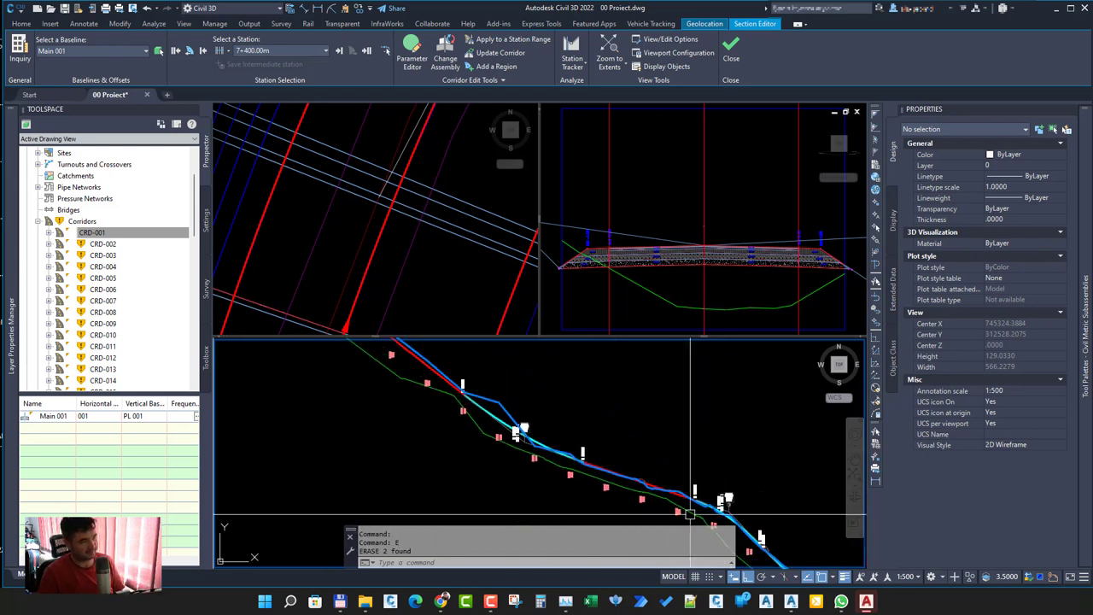
{"action": "scroll", "coordinate": [494, 433], "scroll_direction": "up", "scroll_amount": 5}
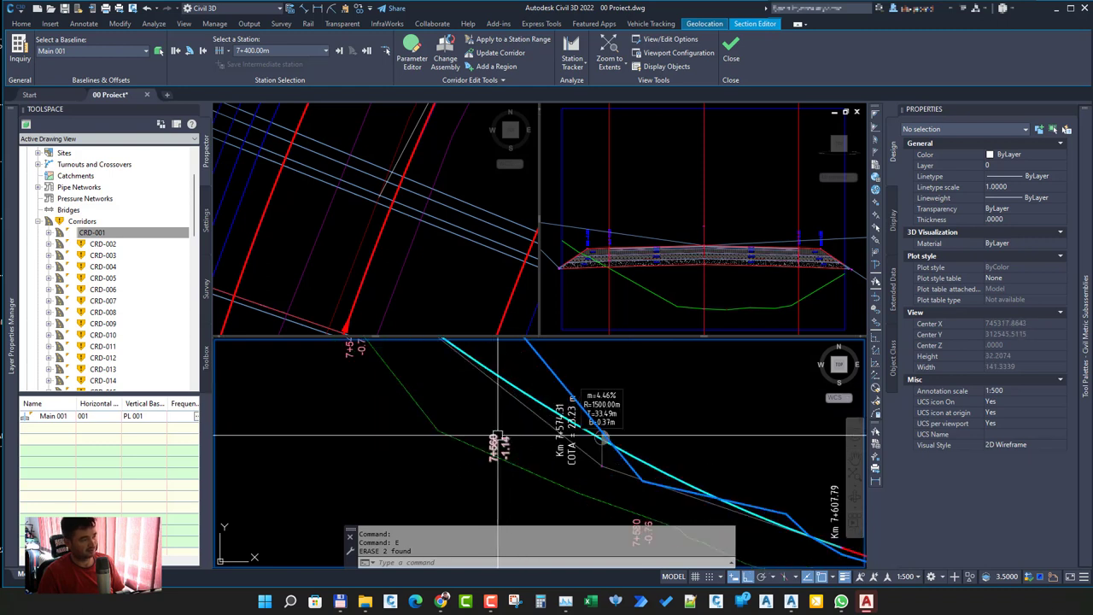
Step: Move the section editor to station 7+560
{"action": "left_click", "coordinate": [386, 53]}
{"action": "type", "text": "7560"}
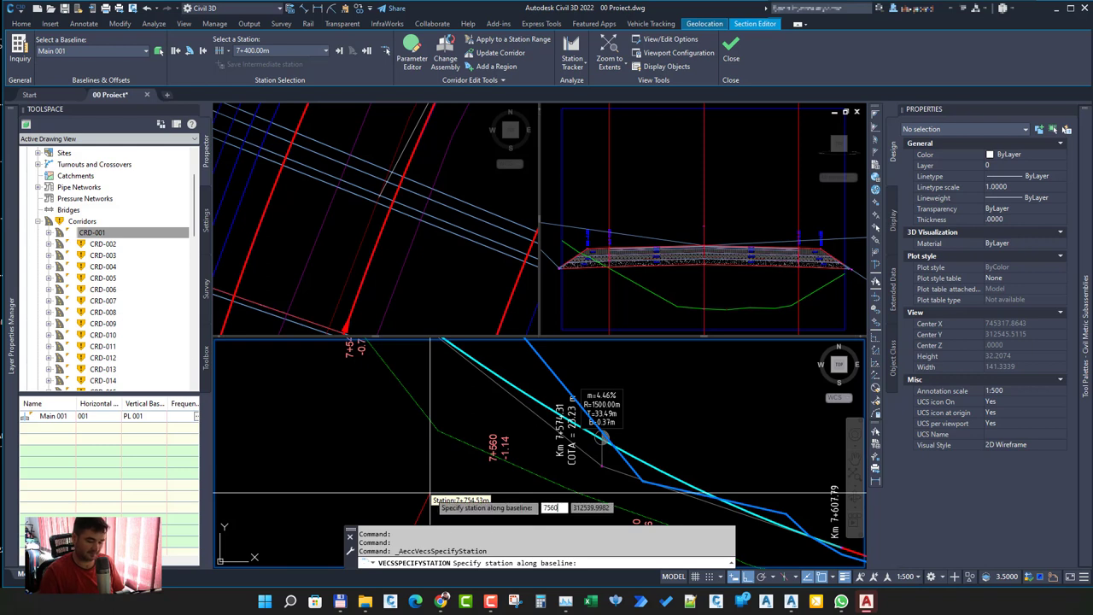
{"action": "key", "text": "Return"}
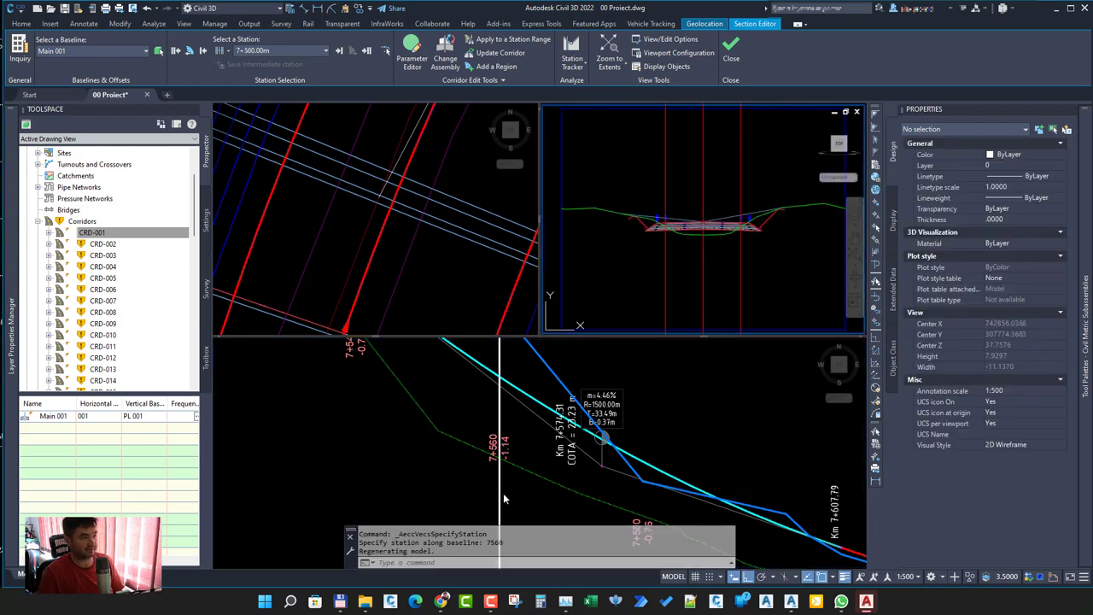
{"action": "scroll", "coordinate": [608, 490], "scroll_direction": "down", "scroll_amount": 2}
{"action": "scroll", "coordinate": [564, 453], "scroll_direction": "down", "scroll_amount": 2}
{"action": "scroll", "coordinate": [512, 410], "scroll_direction": "down", "scroll_amount": 2}
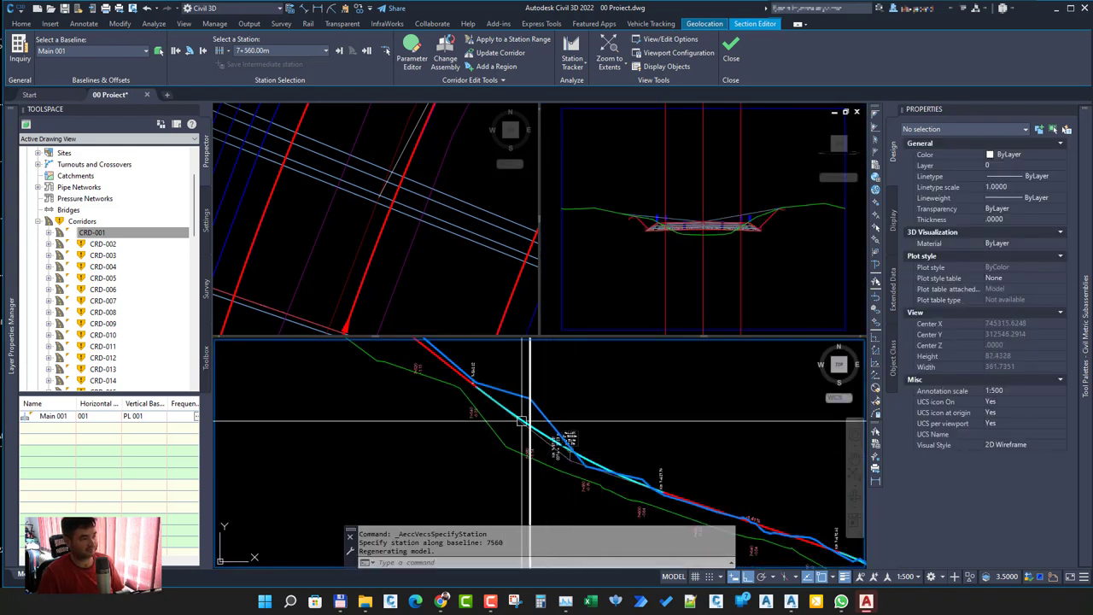
{"action": "scroll", "coordinate": [461, 373], "scroll_direction": "down", "scroll_amount": 2}
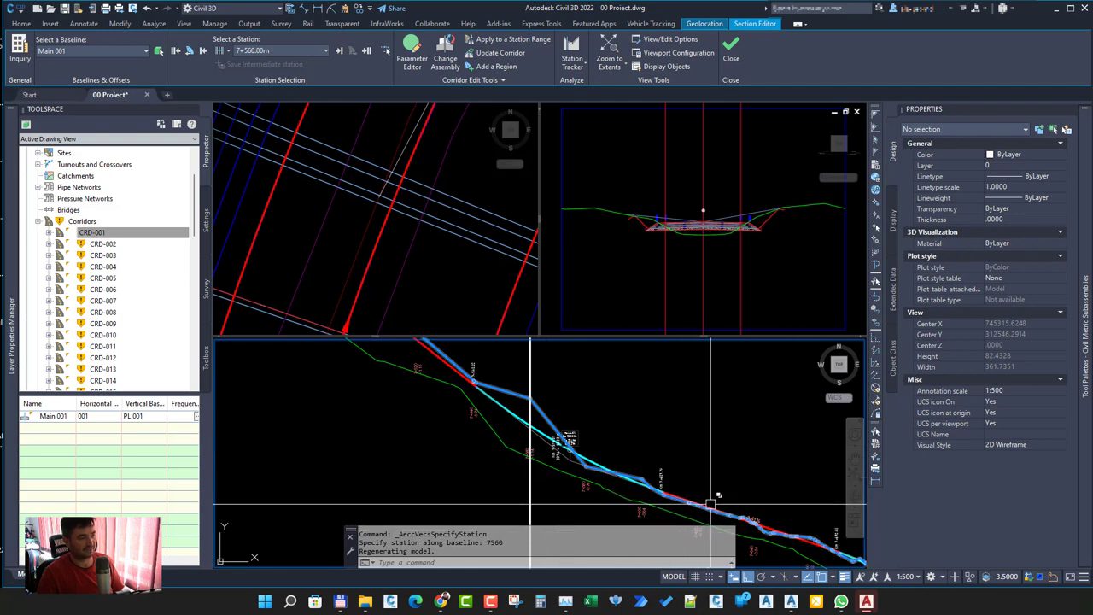
Step: Pan and zoom the profile viewport to compare the lines, including the -3.41% grade stretch
{"action": "middle_click_drag", "start_coordinate": [714, 502], "coordinate": [536, 442]}
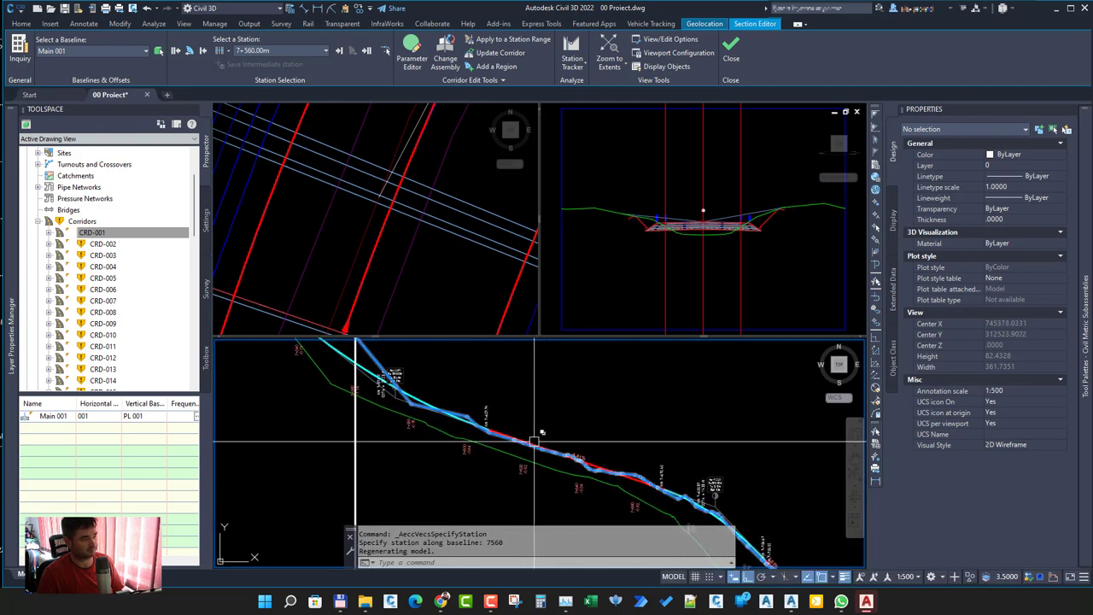
{"action": "middle_click_drag", "start_coordinate": [438, 413], "coordinate": [482, 464]}
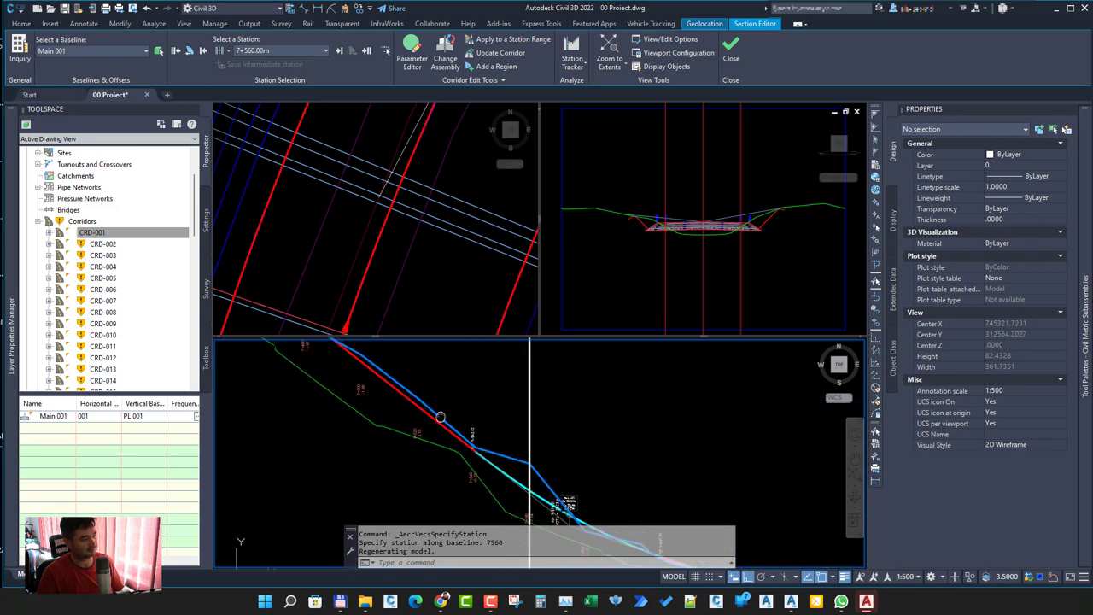
{"action": "middle_click_drag", "start_coordinate": [396, 380], "coordinate": [453, 436]}
{"action": "scroll", "coordinate": [537, 478], "scroll_direction": "down", "scroll_amount": 3}
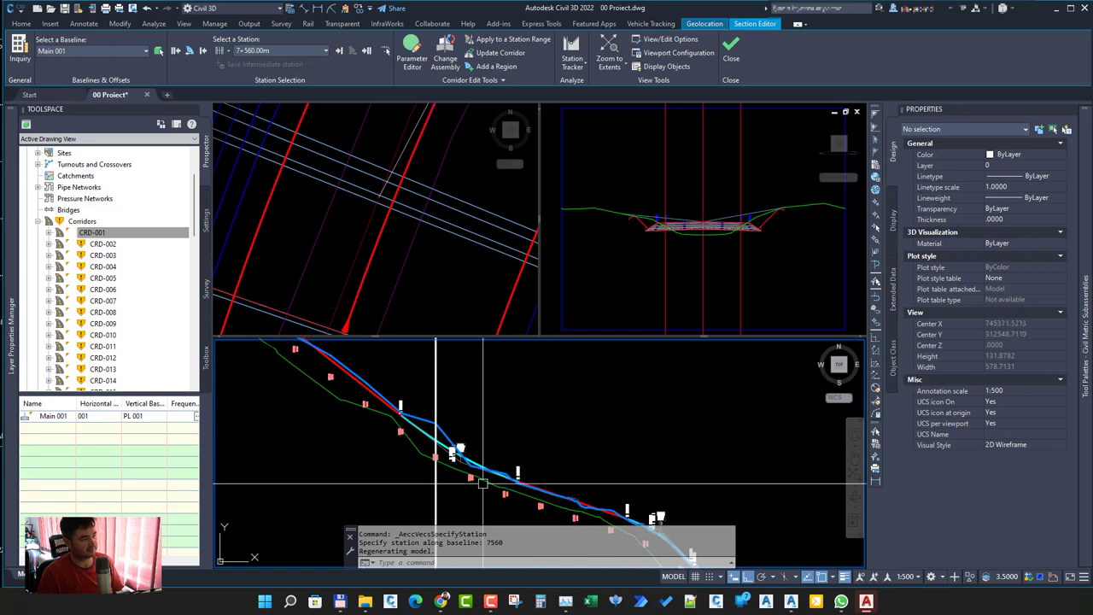
{"action": "middle_click_drag", "start_coordinate": [595, 513], "coordinate": [493, 443]}
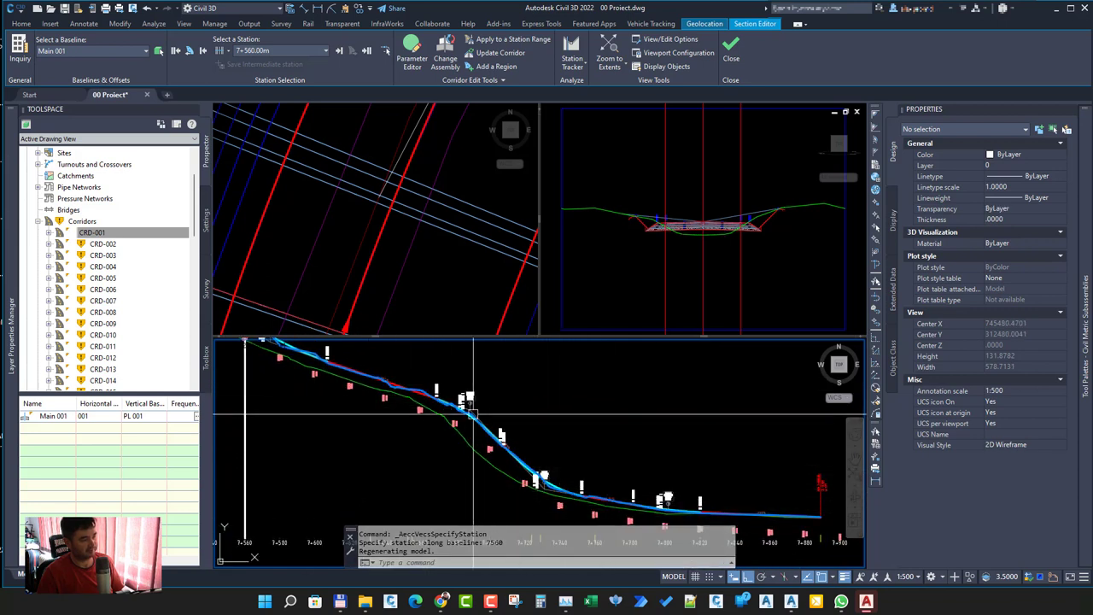
{"action": "mouse_move", "coordinate": [370, 357]}
{"action": "middle_mouse_down"}
{"action": "mouse_move", "coordinate": [476, 431]}
{"action": "mouse_move", "coordinate": [411, 393]}
{"action": "middle_mouse_up"}
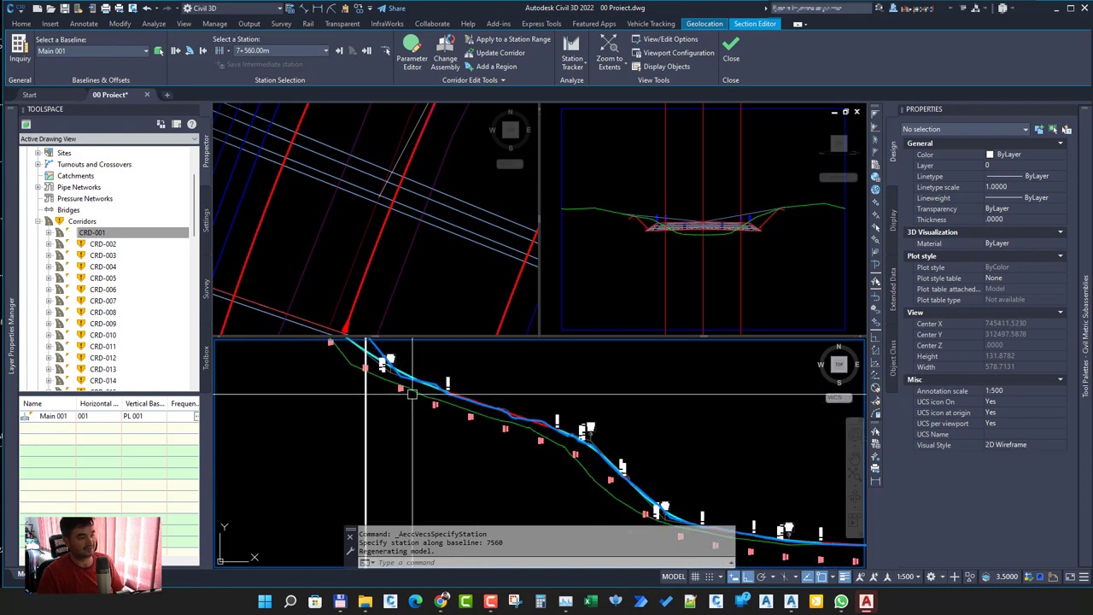
{"action": "scroll", "coordinate": [495, 418], "scroll_direction": "up", "scroll_amount": 5}
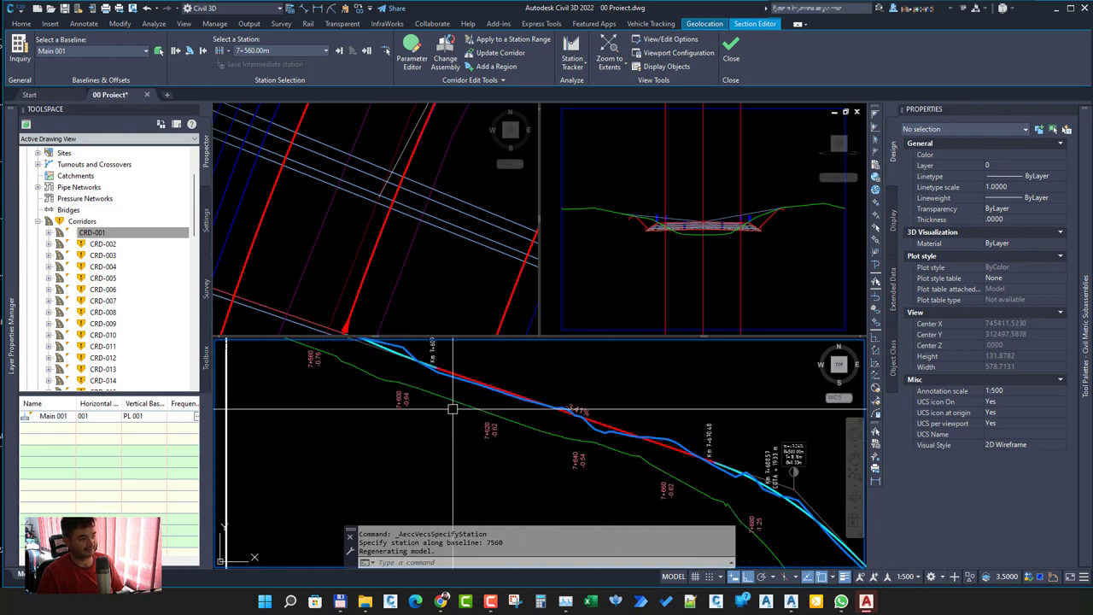
{"action": "scroll", "coordinate": [498, 440], "scroll_direction": "down", "scroll_amount": 2}
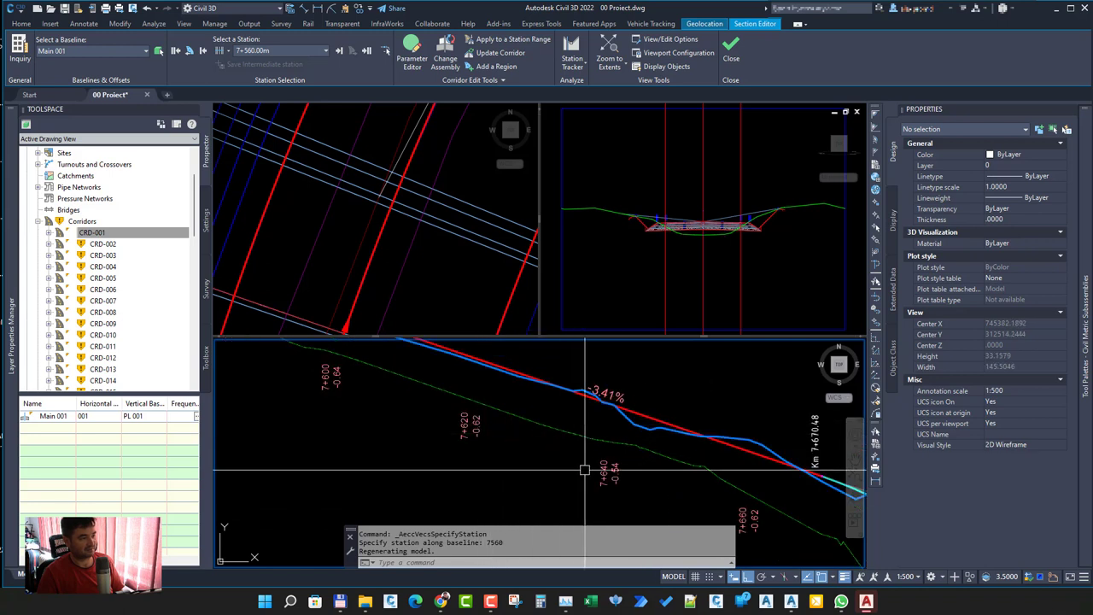
{"action": "middle_click_drag", "start_coordinate": [647, 481], "coordinate": [471, 415]}
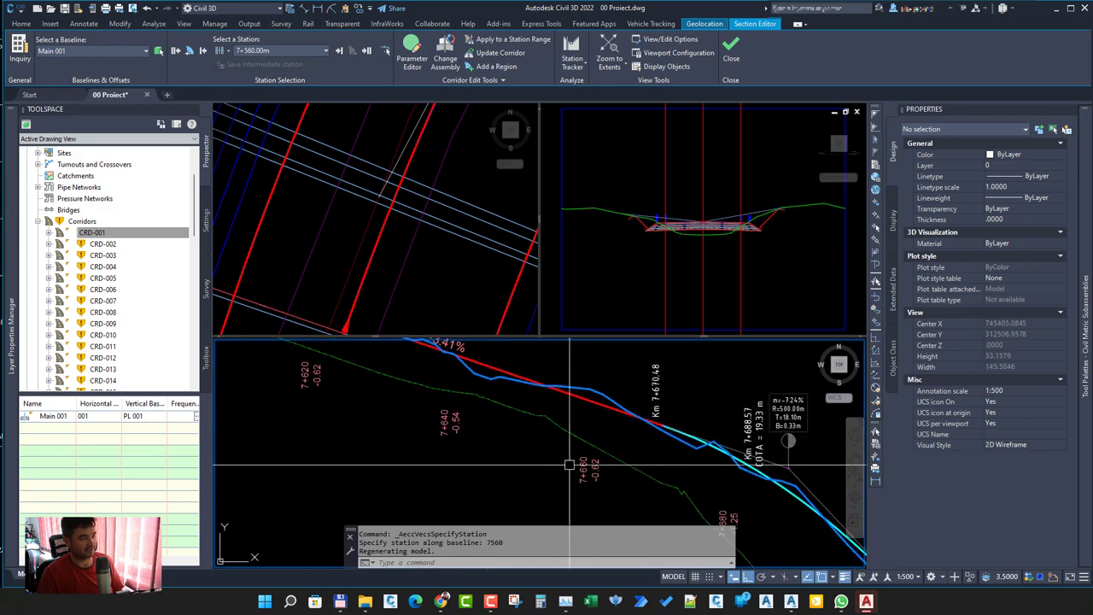
{"action": "scroll", "coordinate": [470, 415], "scroll_direction": "down", "scroll_amount": 5}
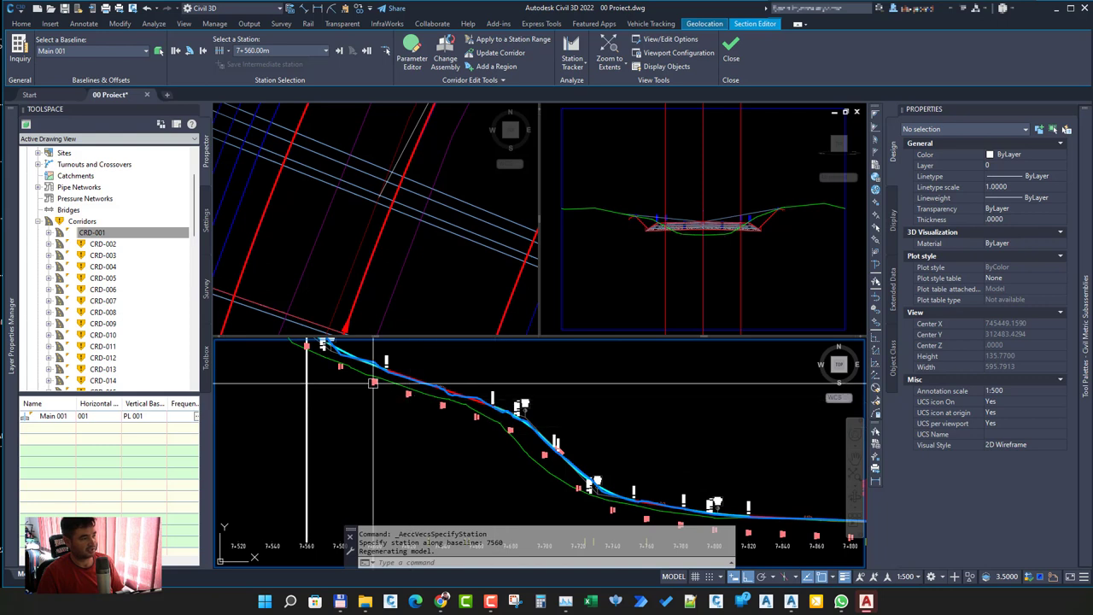
{"action": "scroll", "coordinate": [403, 391], "scroll_direction": "up", "scroll_amount": 5}
{"action": "scroll", "coordinate": [403, 391], "scroll_direction": "up", "scroll_amount": 2}
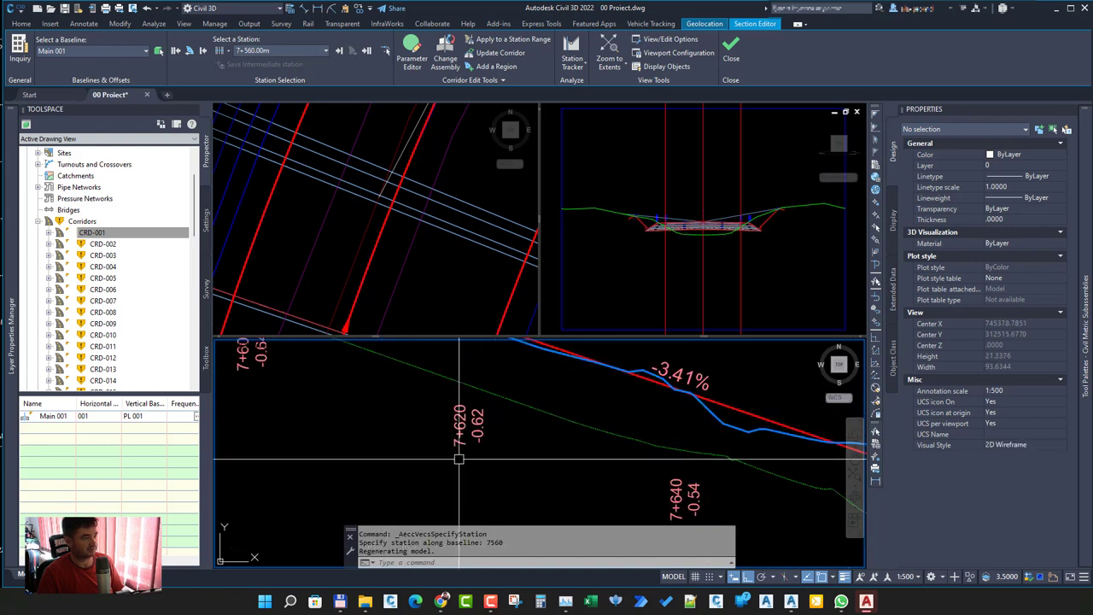
{"action": "left_click", "coordinate": [386, 52]}
{"action": "type", "text": "76"}
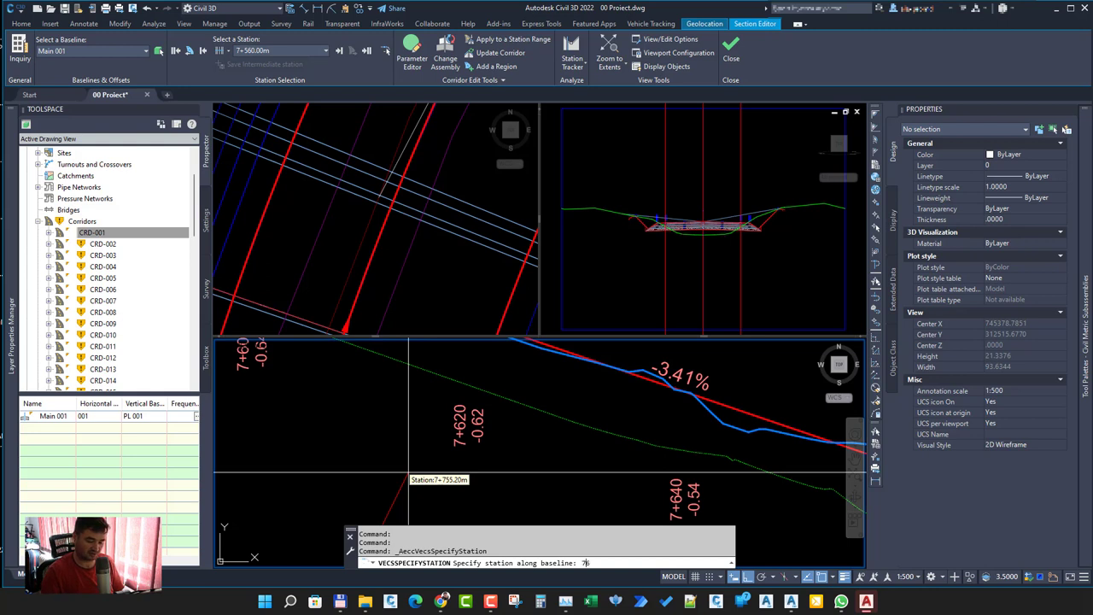
Step: Jump to station 7+620 and zoom the section and profile viewports to check it
{"action": "type", "text": "20"}
{"action": "key", "text": "Return"}
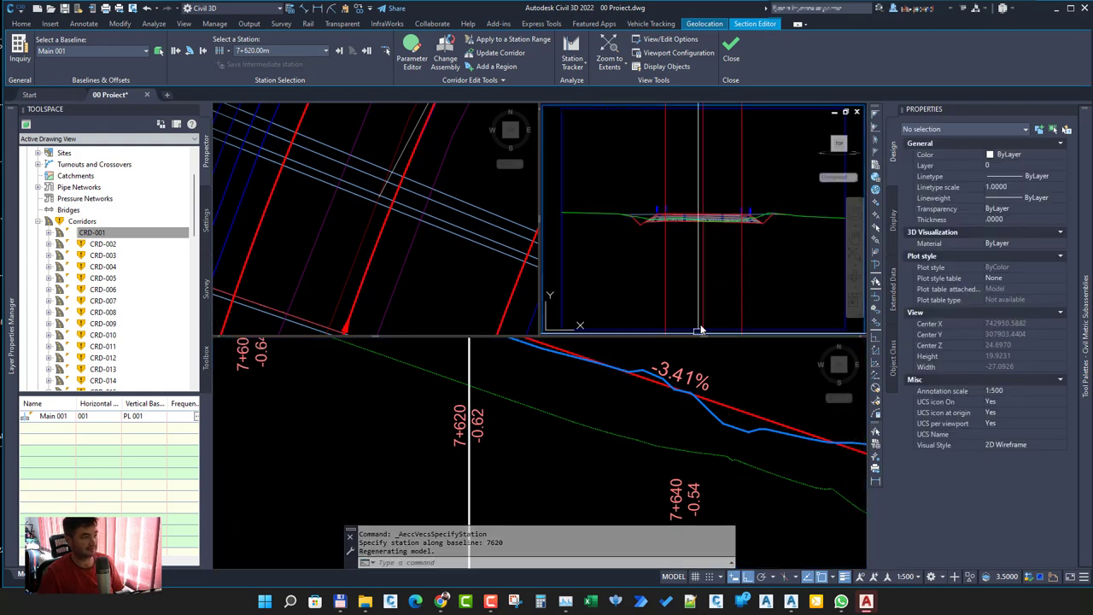
{"action": "left_click", "coordinate": [699, 330]}
{"action": "key", "text": "Escape"}
{"action": "scroll", "coordinate": [702, 229], "scroll_direction": "up", "scroll_amount": 2}
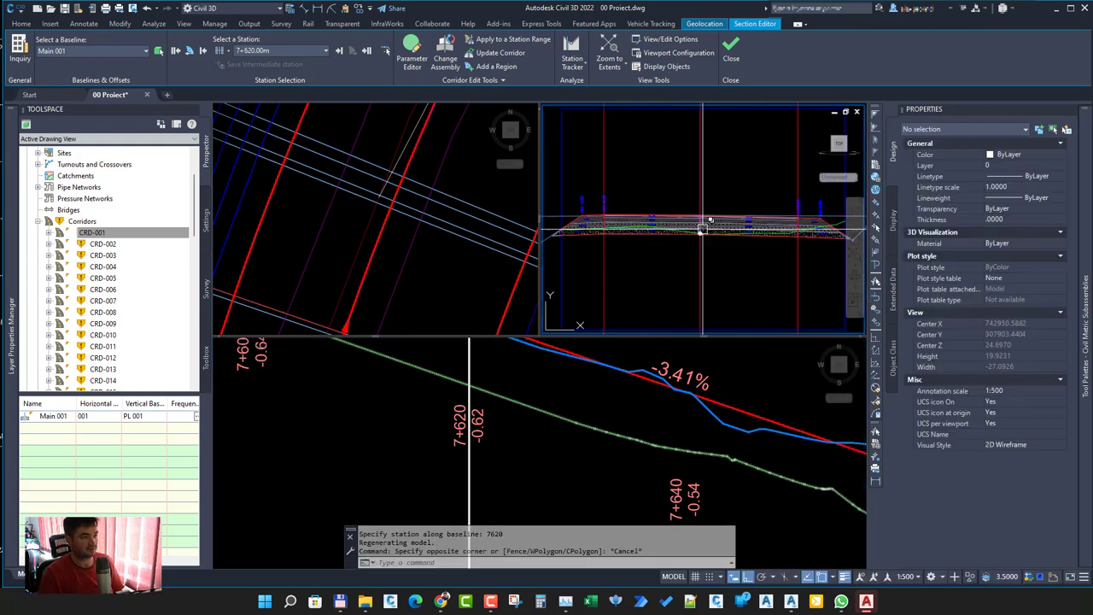
{"action": "scroll", "coordinate": [701, 229], "scroll_direction": "down", "scroll_amount": 1}
{"action": "scroll", "coordinate": [601, 229], "scroll_direction": "down", "scroll_amount": 1}
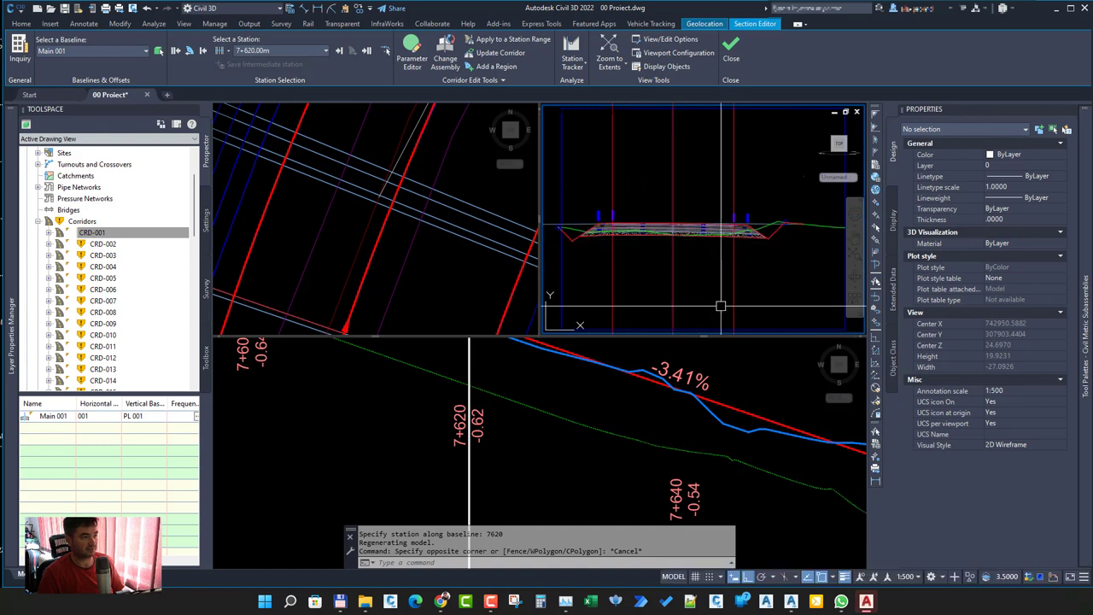
{"action": "left_click", "coordinate": [465, 414]}
{"action": "scroll", "coordinate": [508, 393], "scroll_direction": "down", "scroll_amount": 1}
{"action": "scroll", "coordinate": [511, 391], "scroll_direction": "down", "scroll_amount": 1}
{"action": "scroll", "coordinate": [509, 390], "scroll_direction": "down", "scroll_amount": 1}
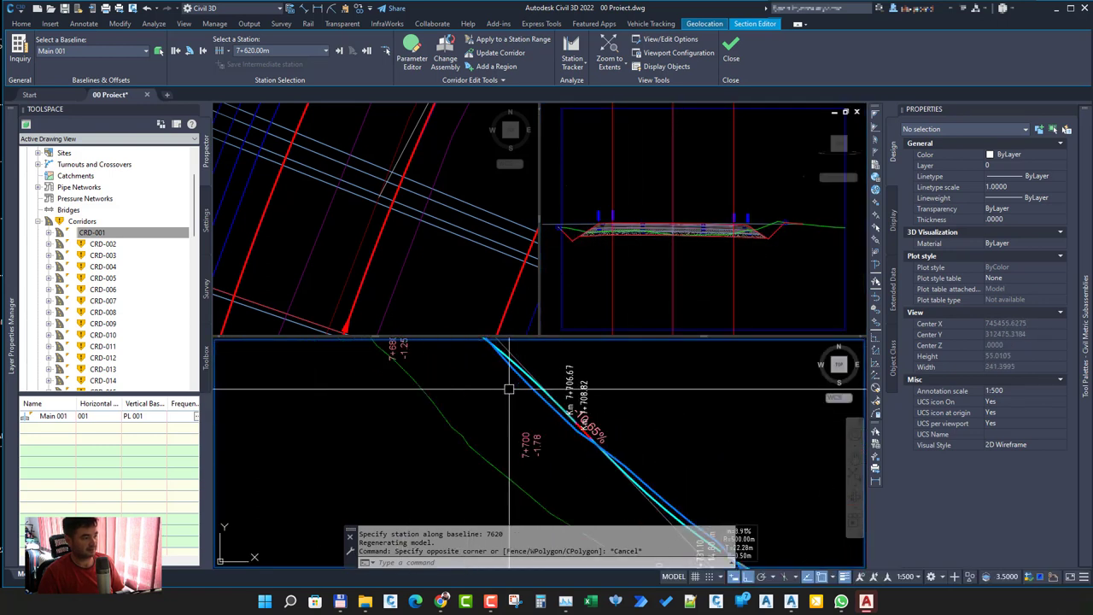
Step: Jump the section editor to station 7+700 and zoom into the regenerated cross-section
{"action": "left_click", "coordinate": [386, 52]}
{"action": "type", "text": "77"}
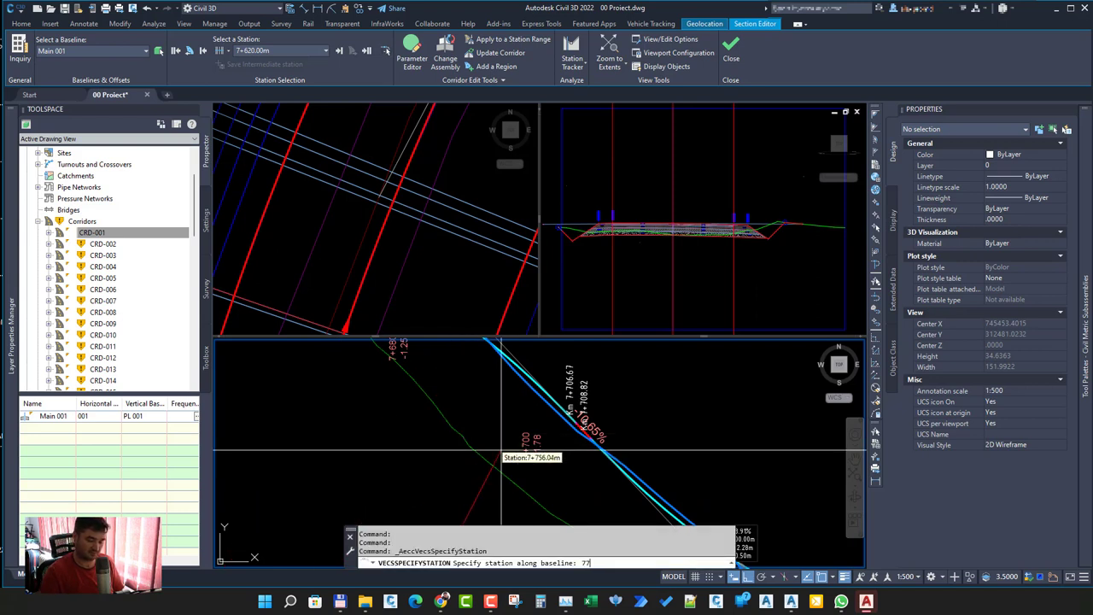
{"action": "type", "text": "00"}
{"action": "key", "text": "Return"}
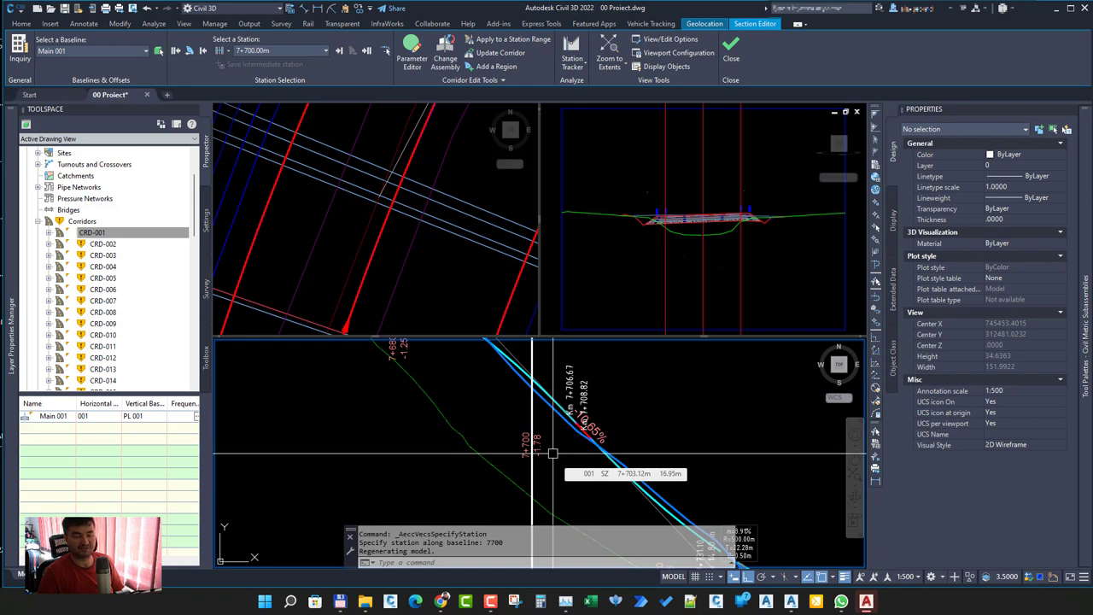
{"action": "left_click", "coordinate": [697, 327]}
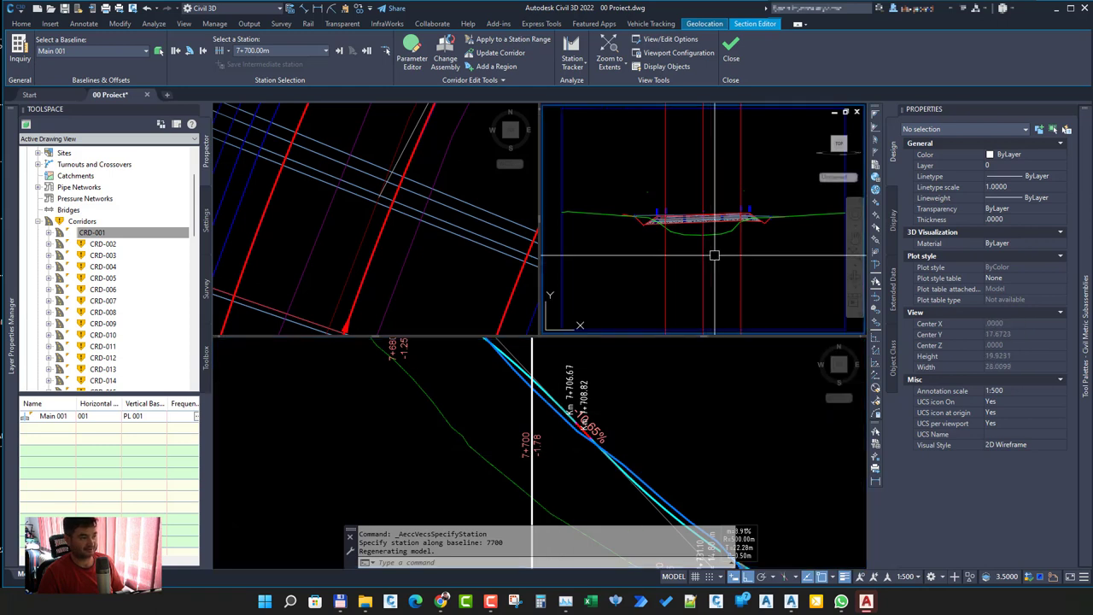
{"action": "scroll", "coordinate": [627, 228], "scroll_direction": "up", "scroll_amount": 3}
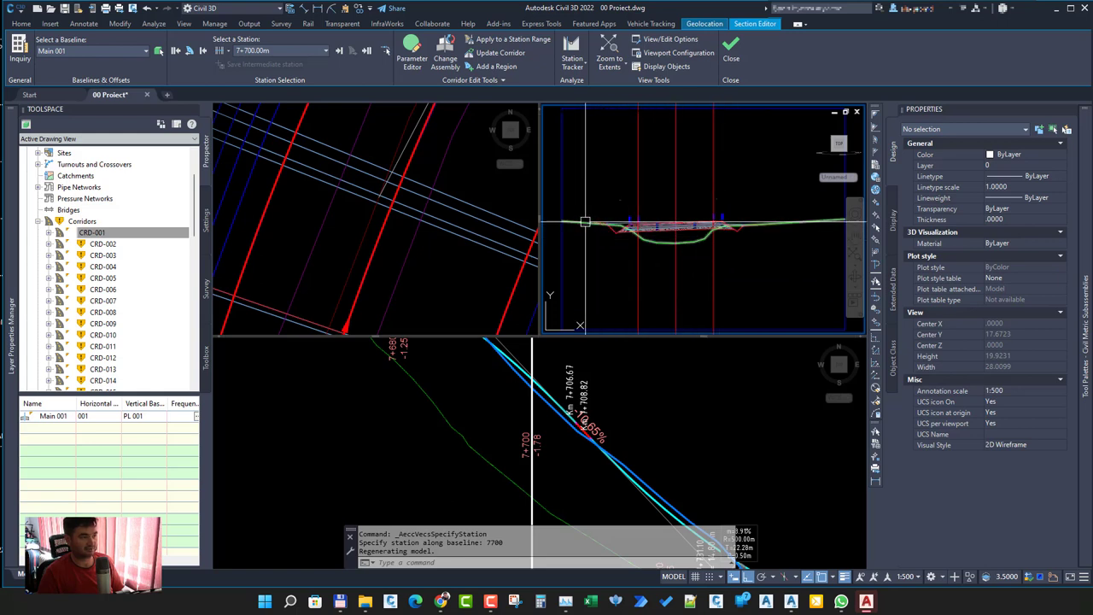
Step: Zoom out and back in on the profile view to inspect the profile at 7+700
{"action": "left_click", "coordinate": [625, 390]}
{"action": "scroll", "coordinate": [597, 409], "scroll_direction": "down", "scroll_amount": 3}
{"action": "scroll", "coordinate": [572, 427], "scroll_direction": "down", "scroll_amount": 3}
{"action": "scroll", "coordinate": [552, 436], "scroll_direction": "down", "scroll_amount": 2}
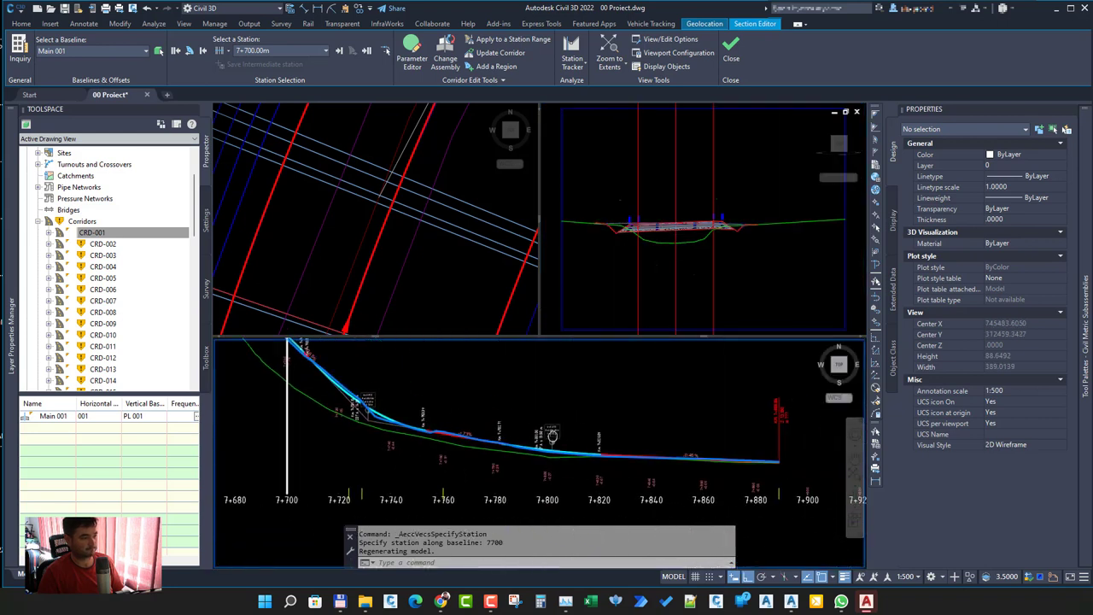
{"action": "scroll", "coordinate": [553, 436], "scroll_direction": "up", "scroll_amount": 2}
{"action": "scroll", "coordinate": [589, 453], "scroll_direction": "up", "scroll_amount": 2}
{"action": "scroll", "coordinate": [606, 465], "scroll_direction": "up", "scroll_amount": 2}
{"action": "scroll", "coordinate": [613, 468], "scroll_direction": "up", "scroll_amount": 1}
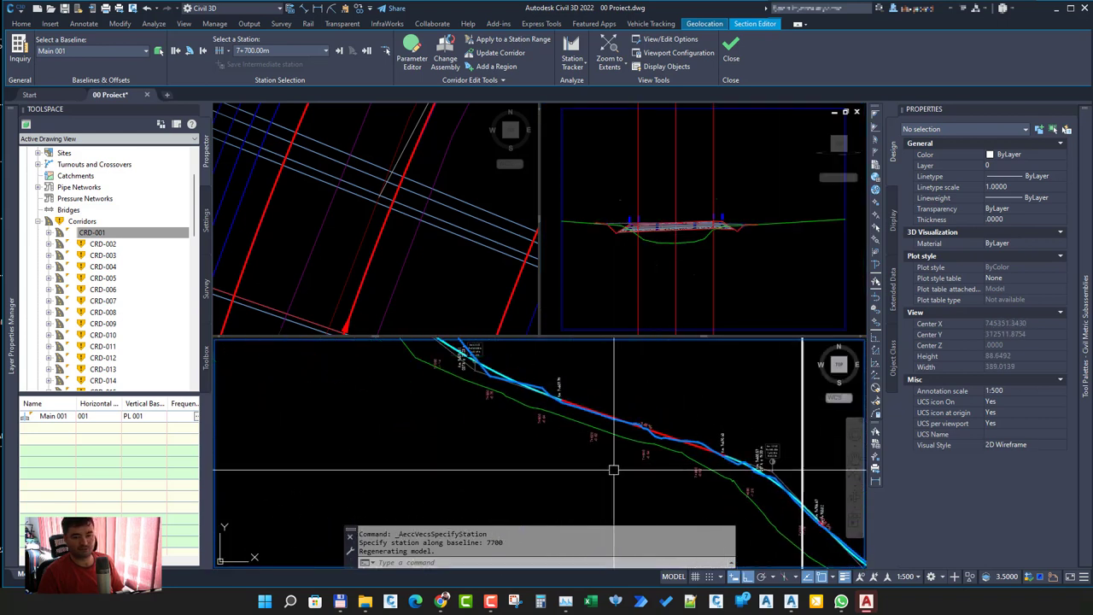